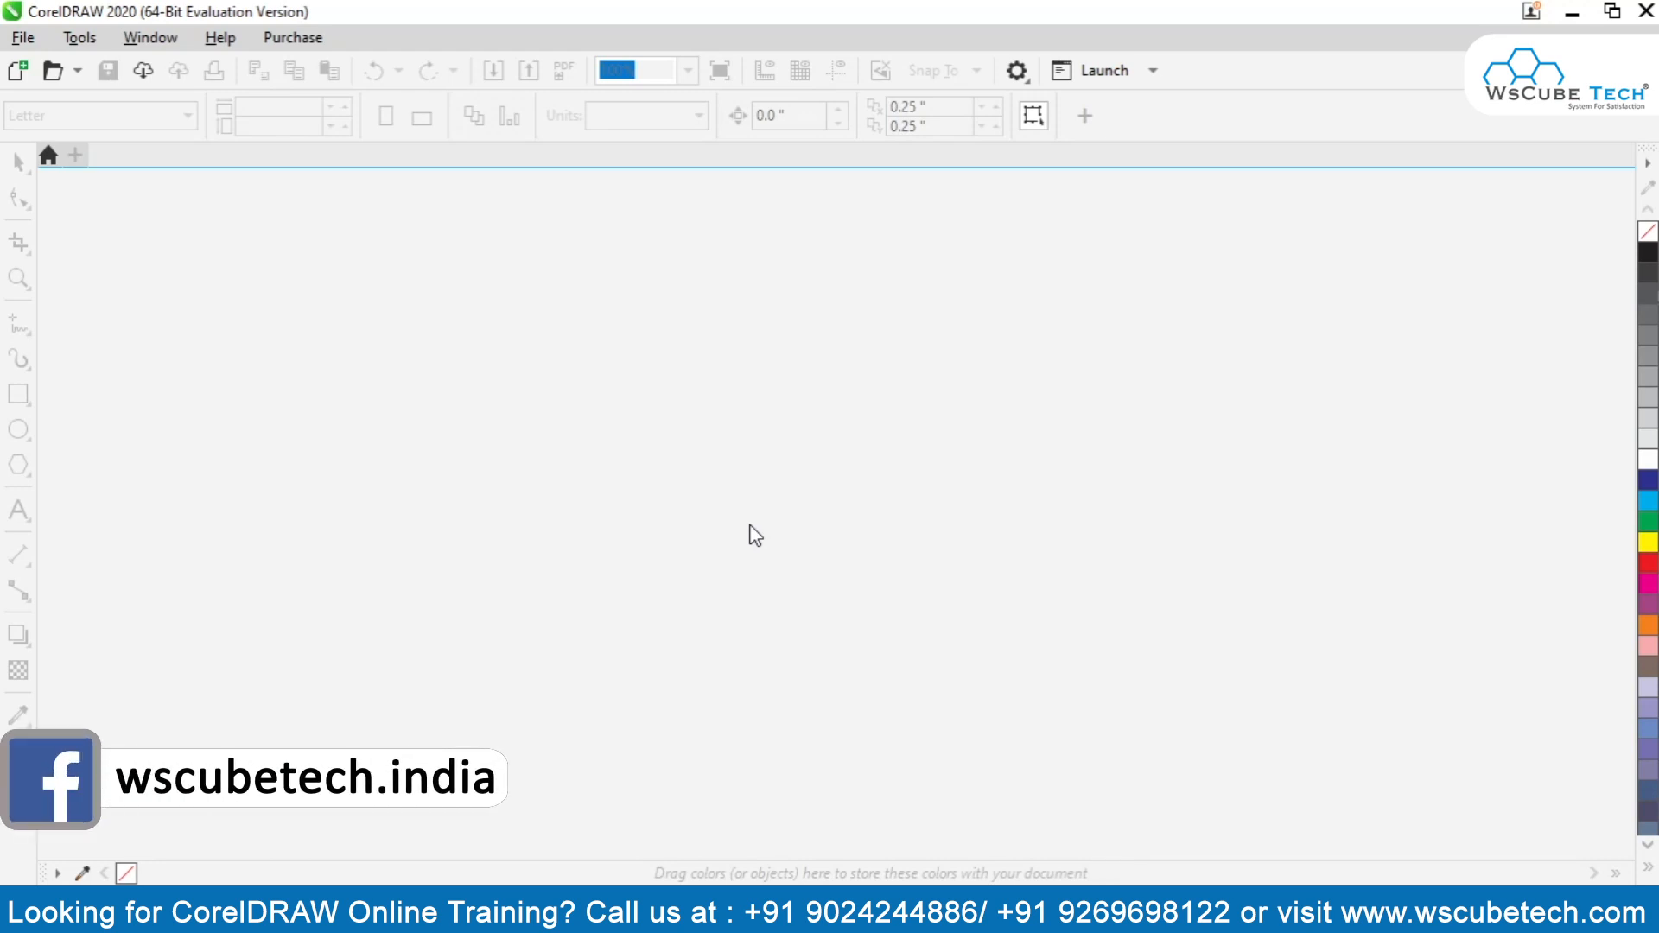
Step: Start a new document using the CorelDRAW default preset
{"action": "key", "text": "ctrl+n"}
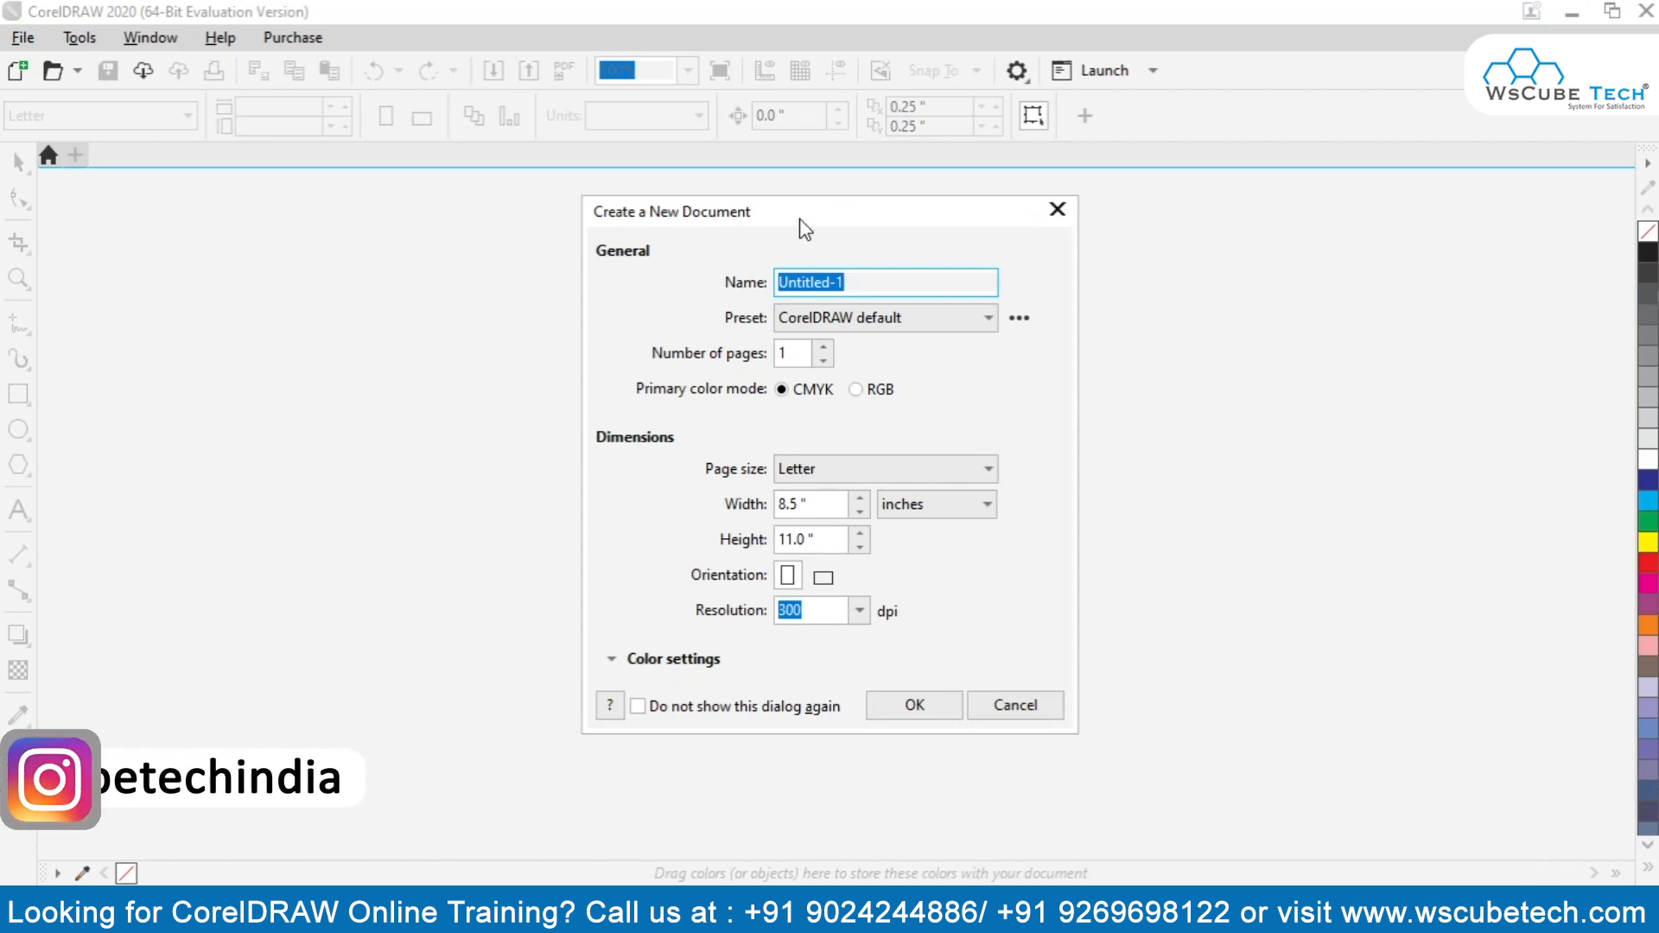
{"action": "left_click_drag", "start_coordinate": [795, 221], "coordinate": [786, 201]}
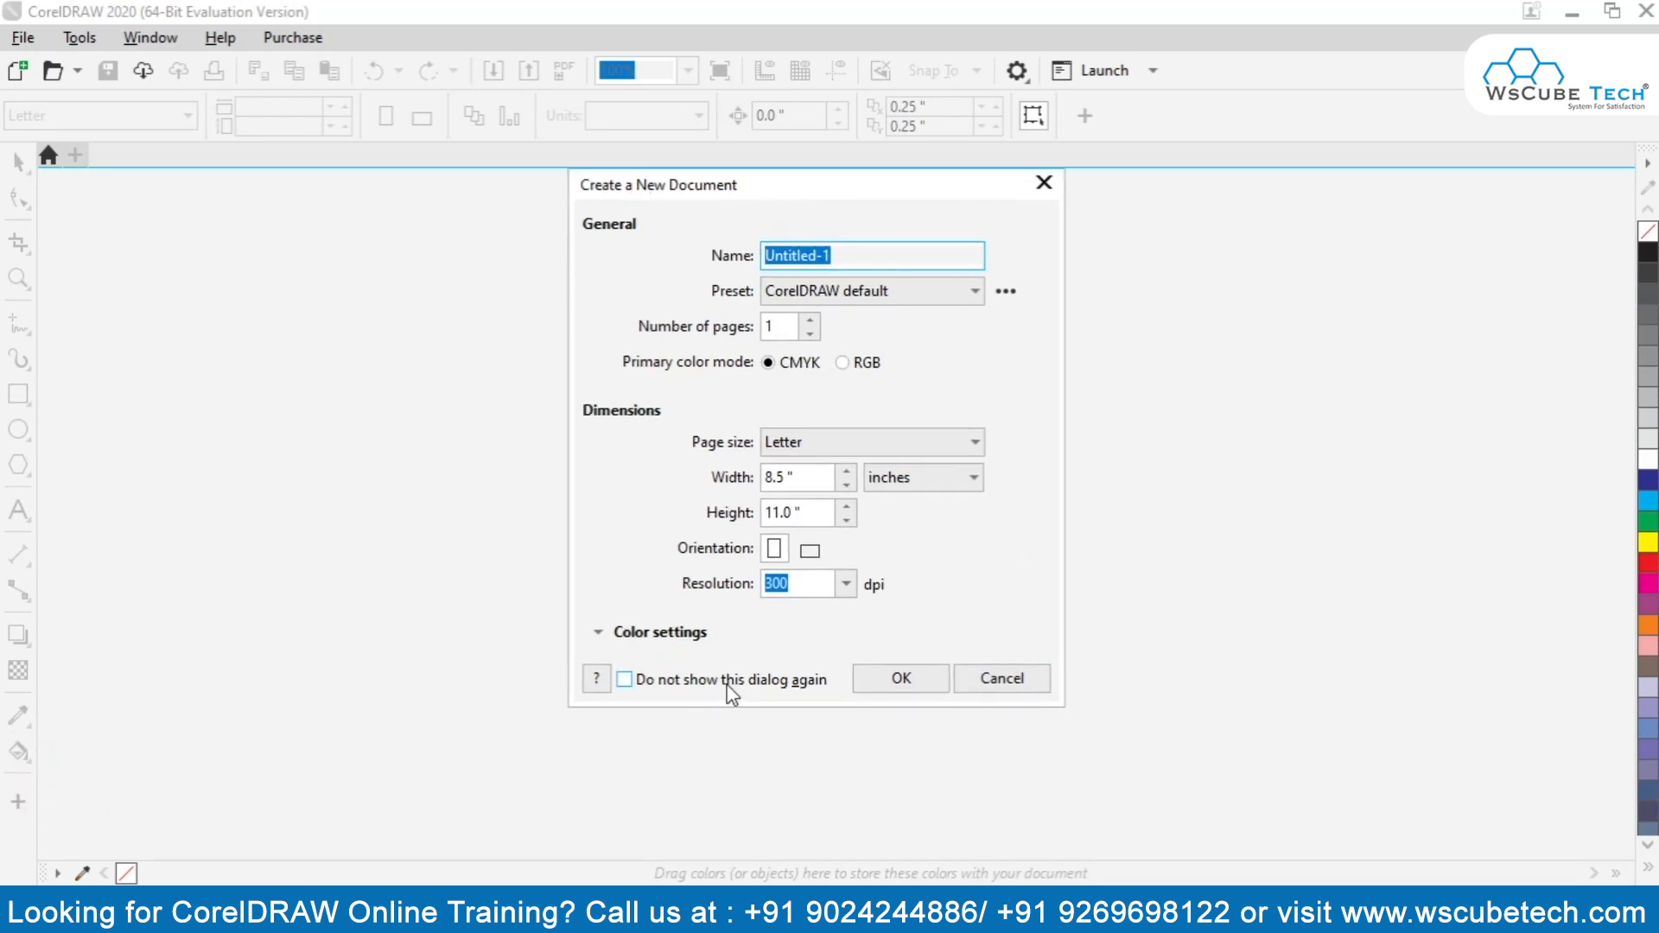
{"action": "left_click_drag", "start_coordinate": [701, 195], "coordinate": [711, 211]}
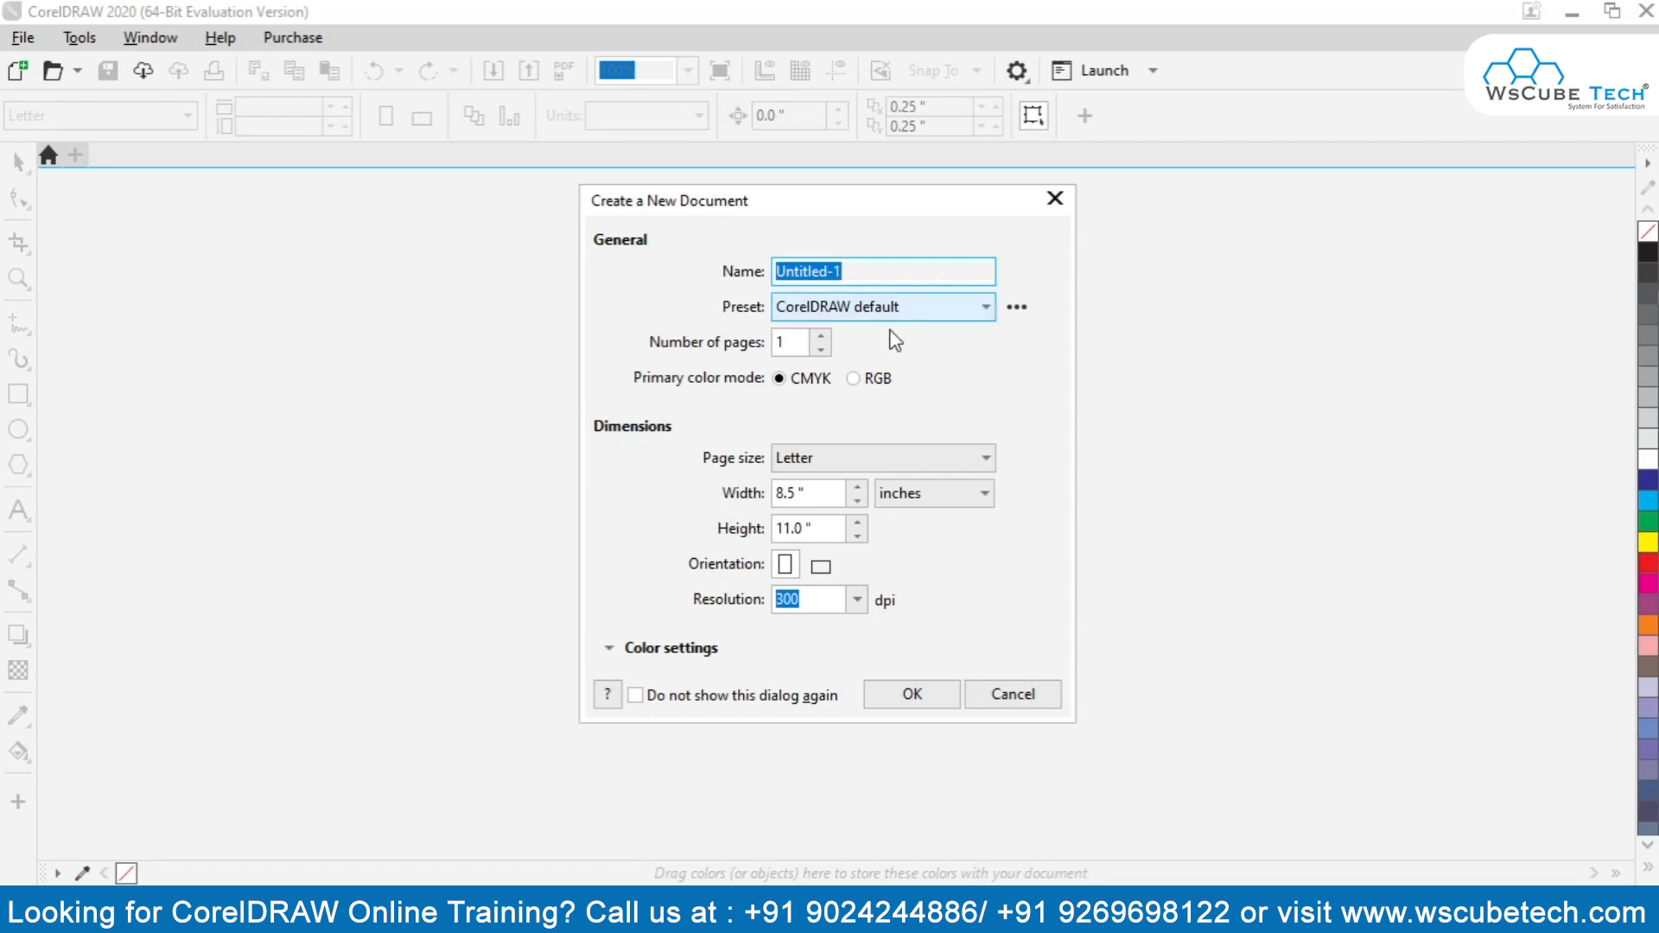
{"action": "left_click", "coordinate": [978, 313]}
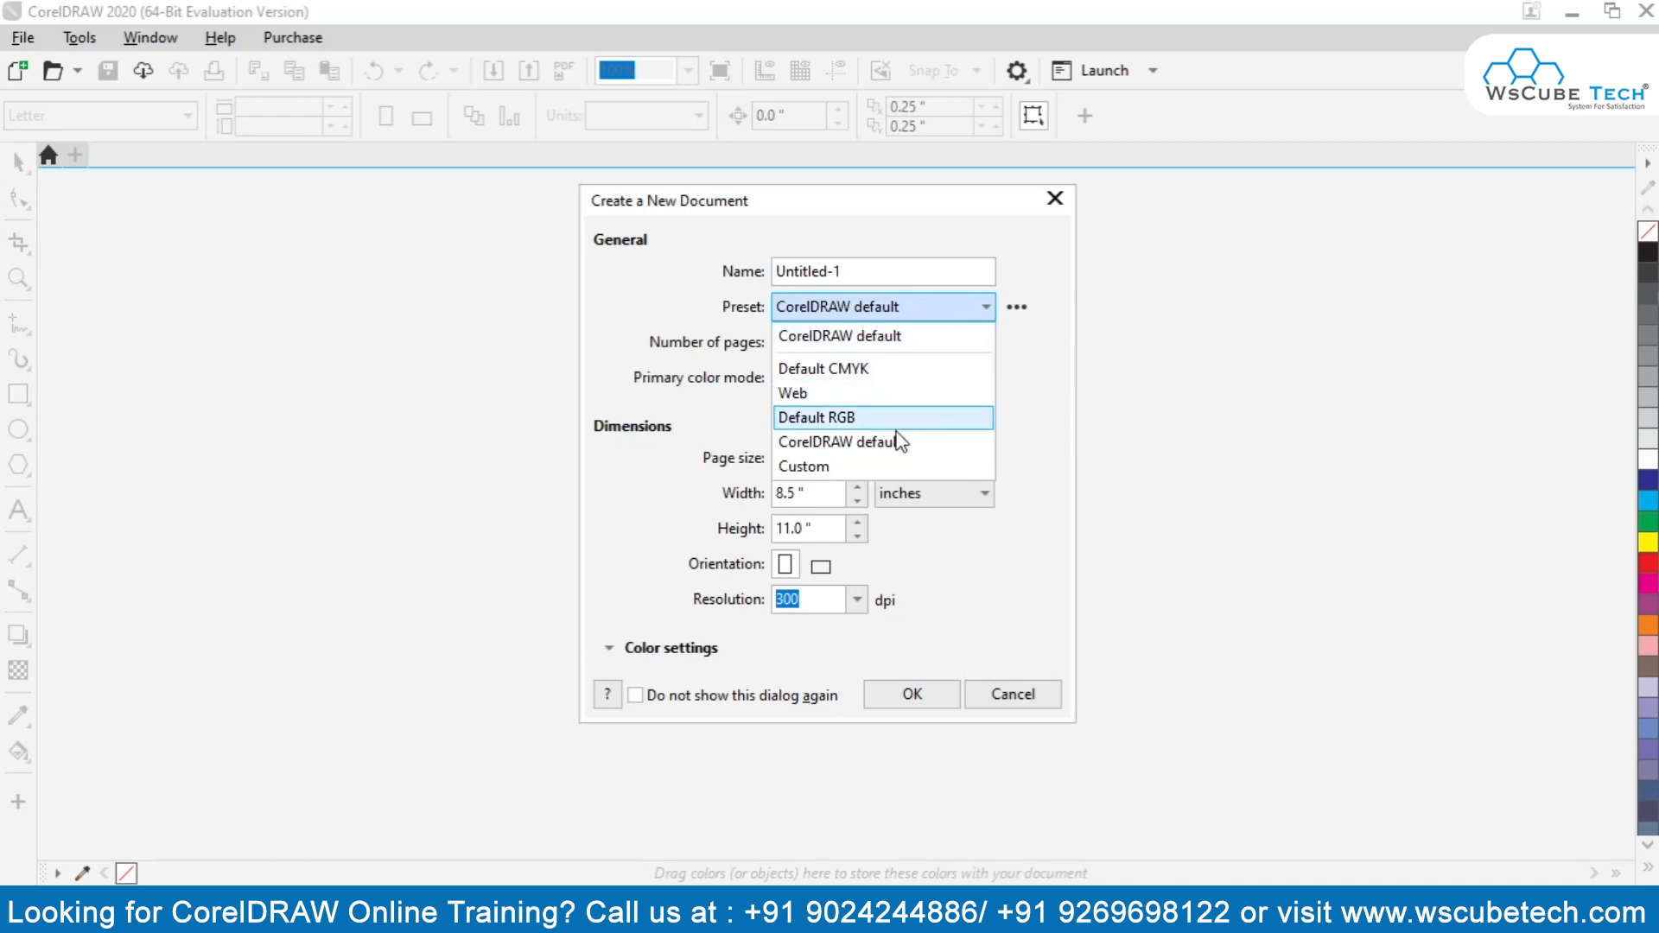
{"action": "left_click", "coordinate": [815, 337]}
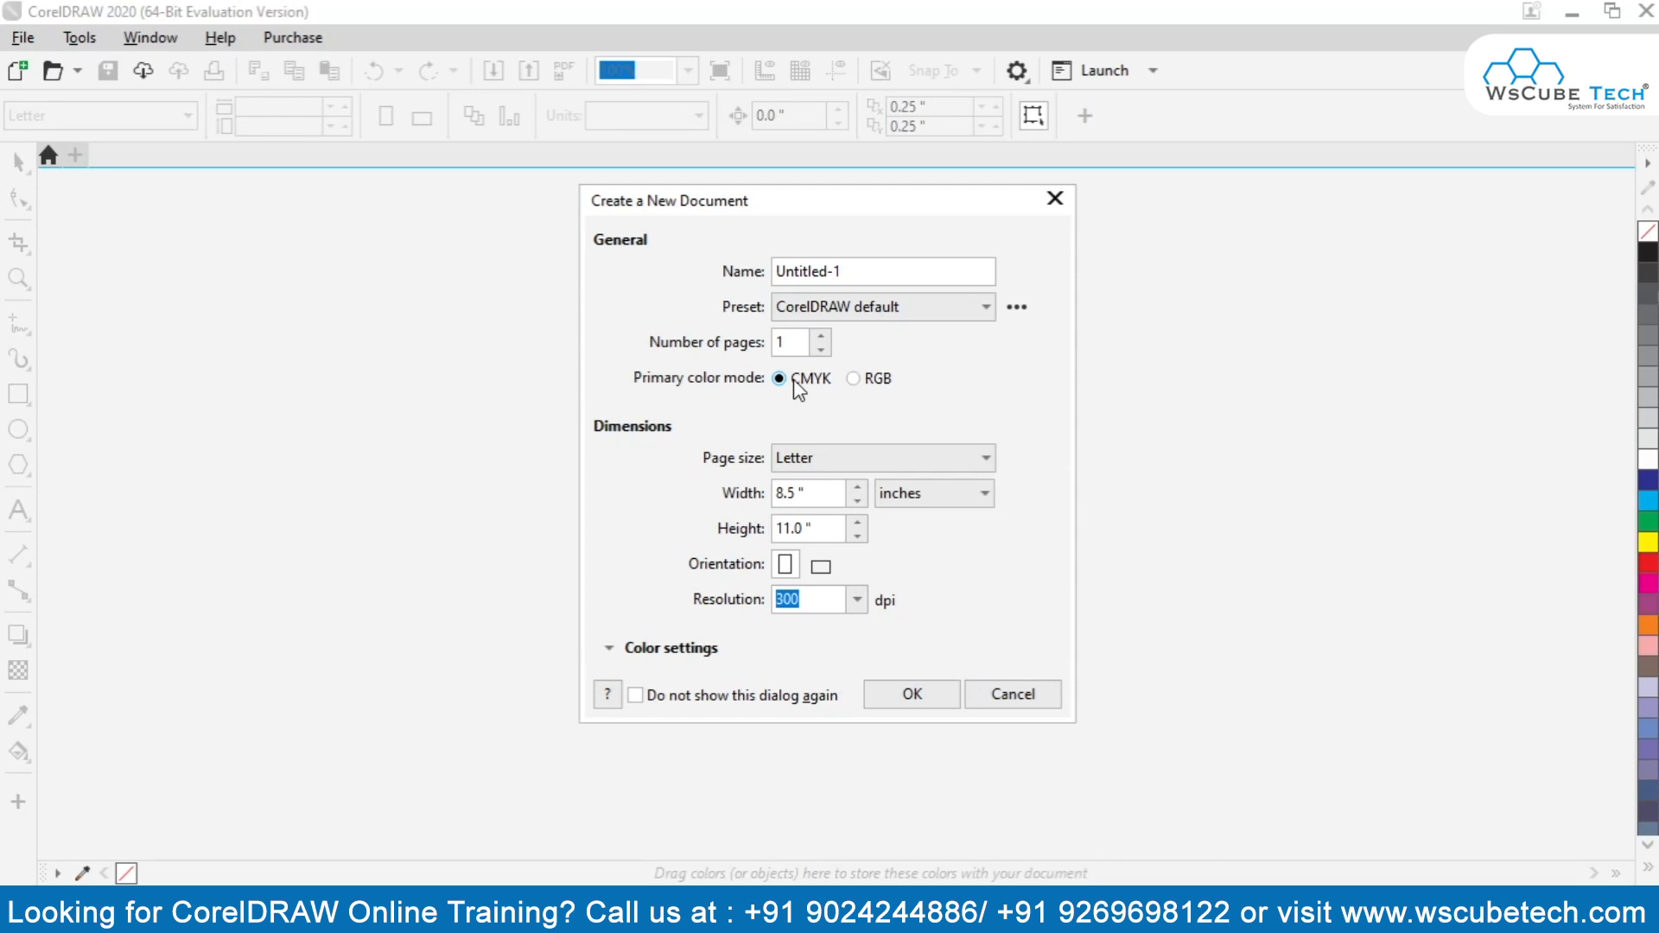
Step: Set the new document's page size to A4
{"action": "left_click", "coordinate": [858, 465]}
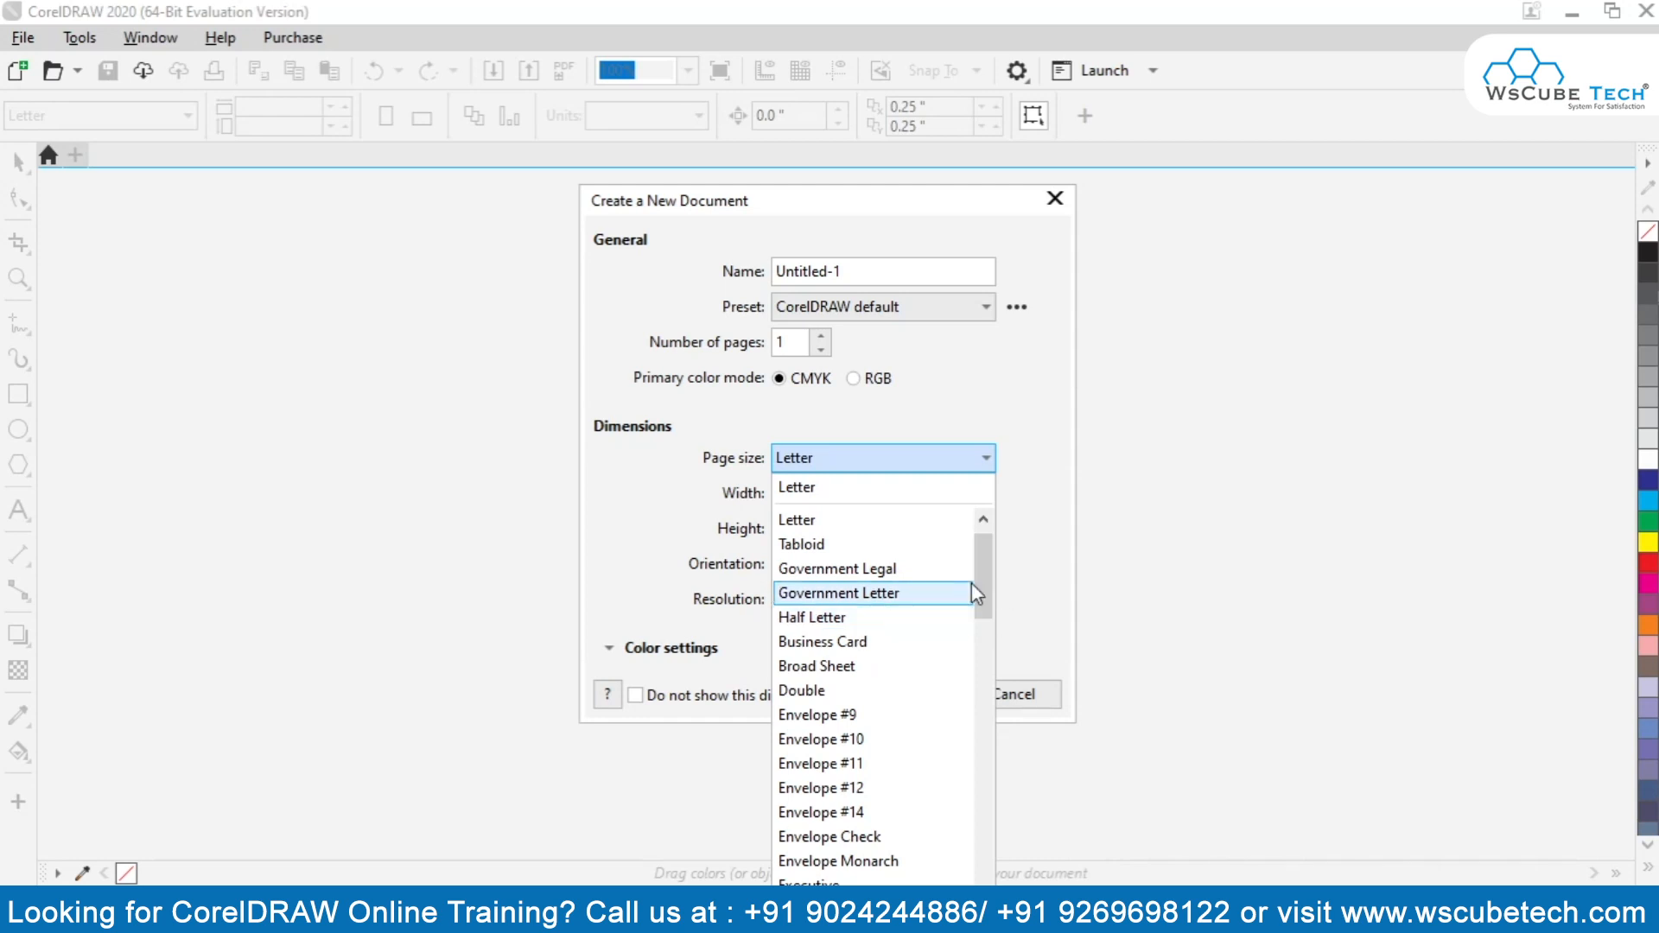
{"action": "left_click_drag", "start_coordinate": [978, 600], "coordinate": [992, 467]}
{"action": "left_click", "coordinate": [993, 462]}
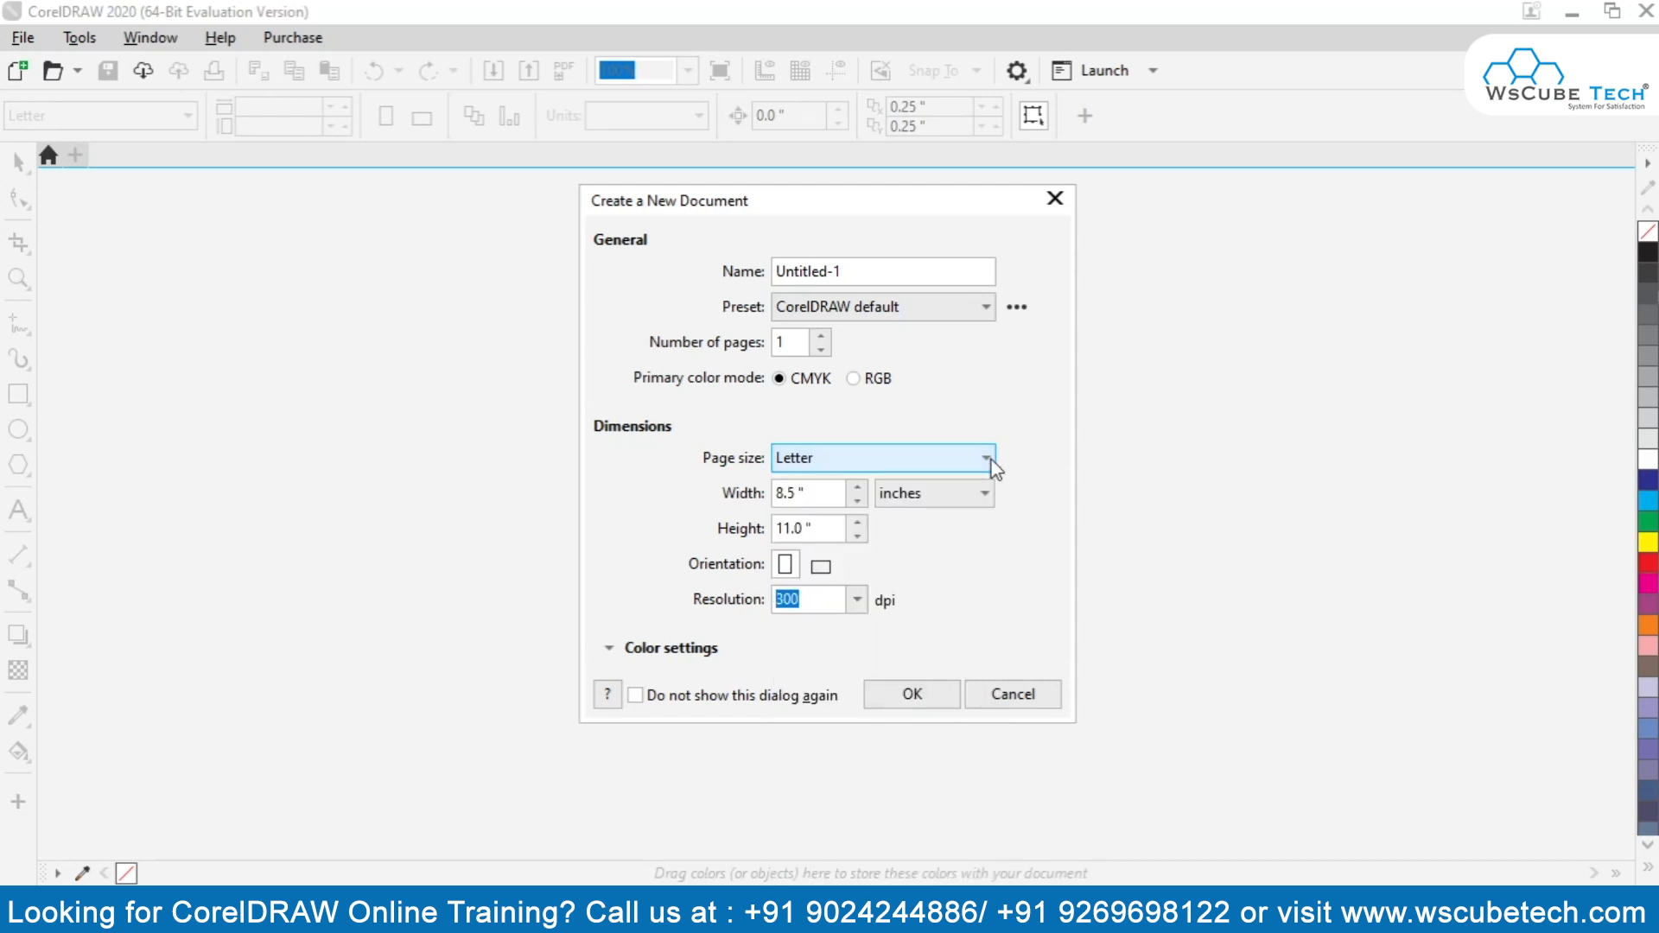
{"action": "left_click", "coordinate": [989, 460]}
{"action": "left_click_drag", "start_coordinate": [983, 596], "coordinate": [985, 742]}
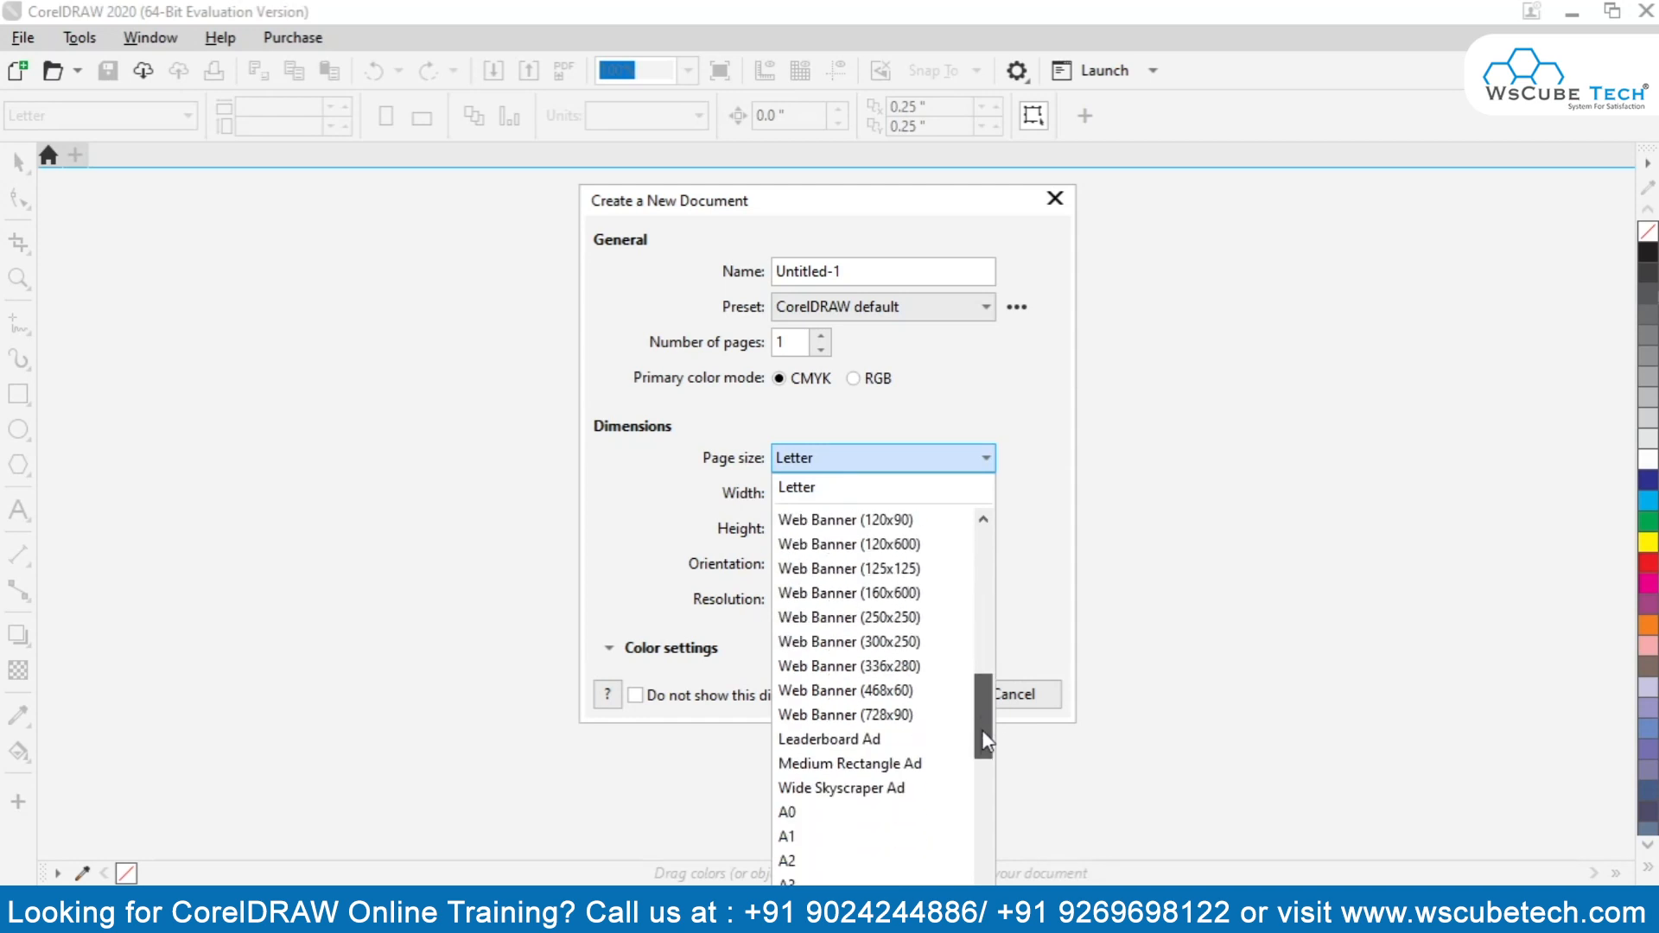
{"action": "left_click", "coordinate": [838, 862]}
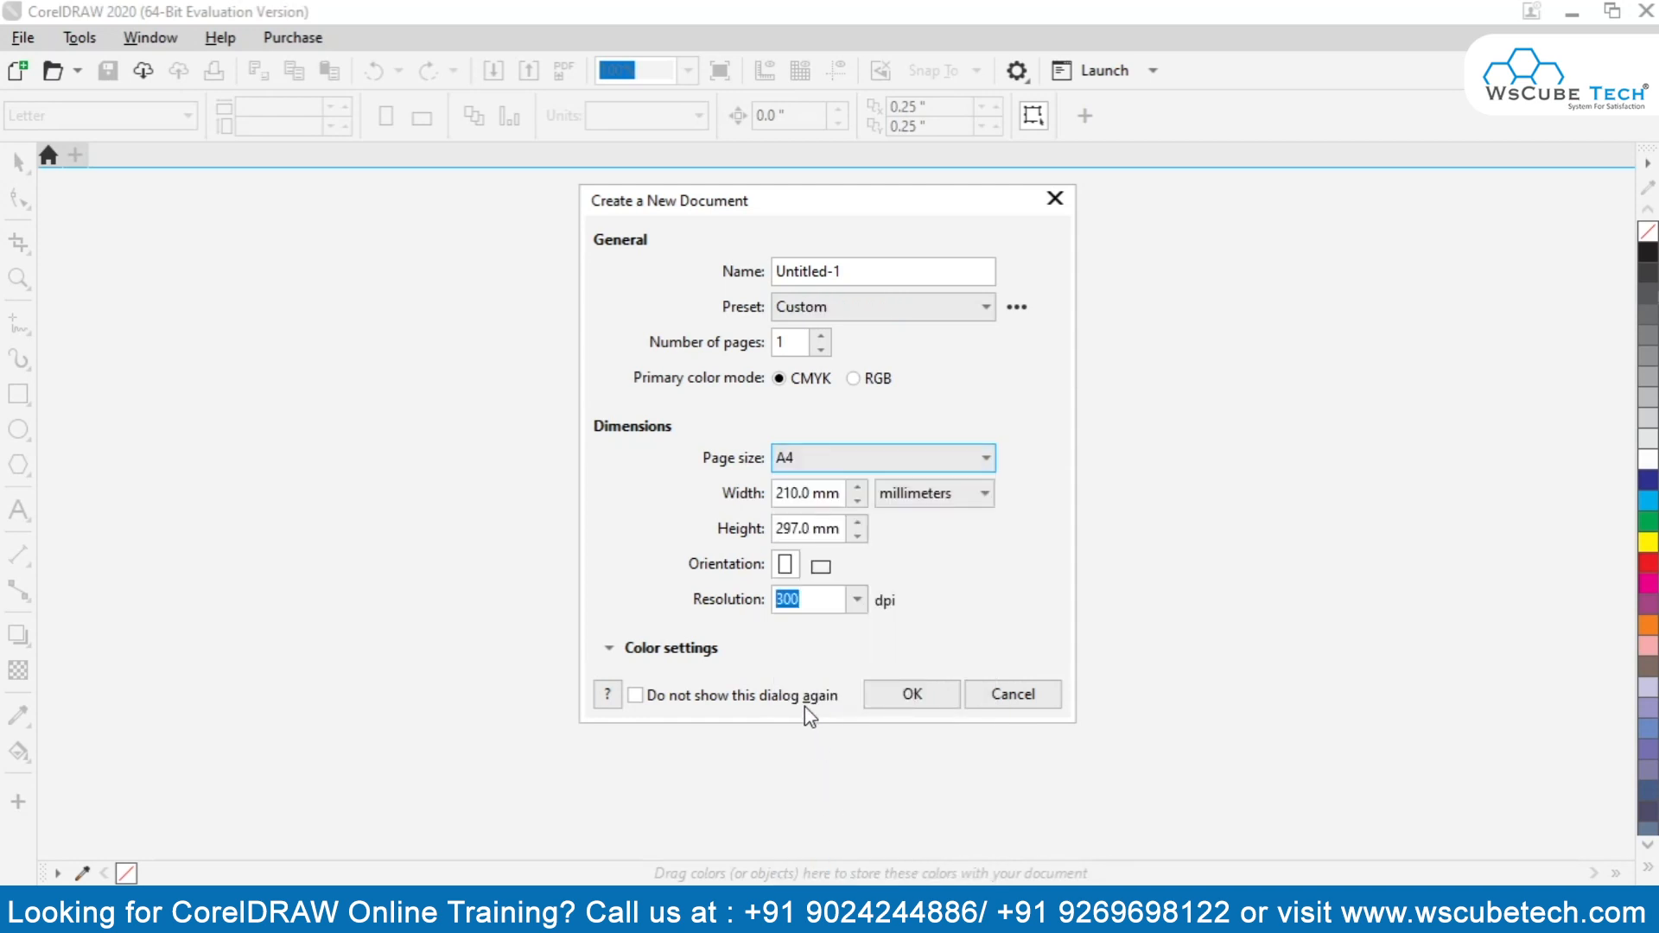
Step: Set the measurement units of the page dimensions to inches
{"action": "left_click", "coordinate": [929, 500]}
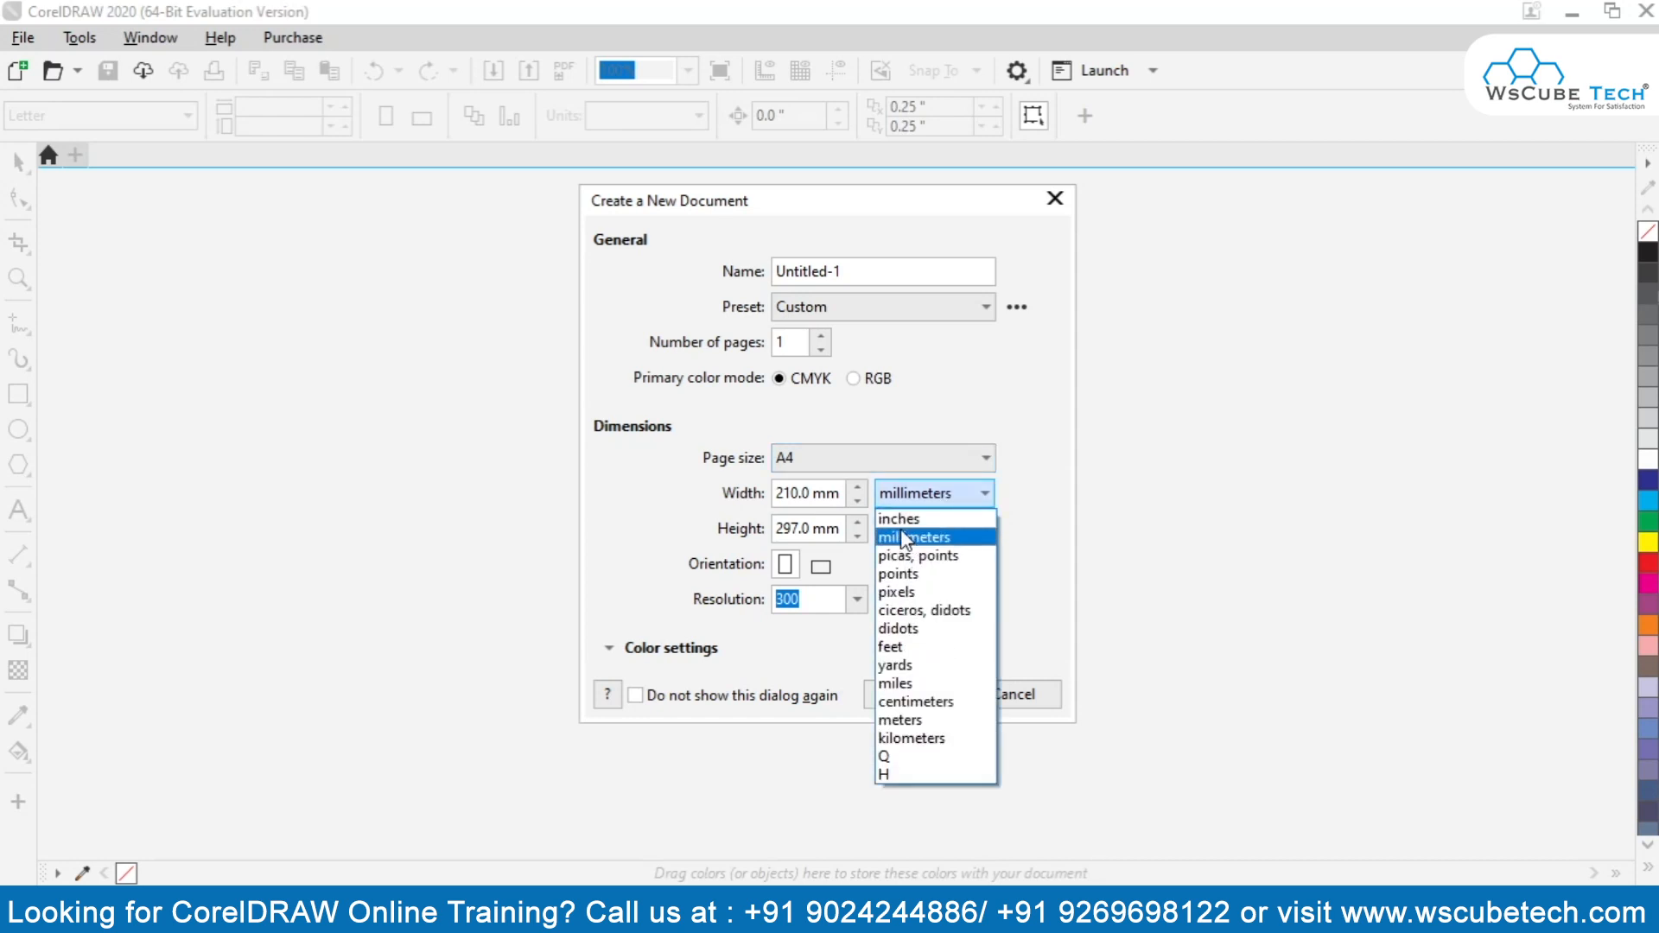
{"action": "left_click", "coordinate": [898, 520]}
{"action": "left_click", "coordinate": [915, 501]}
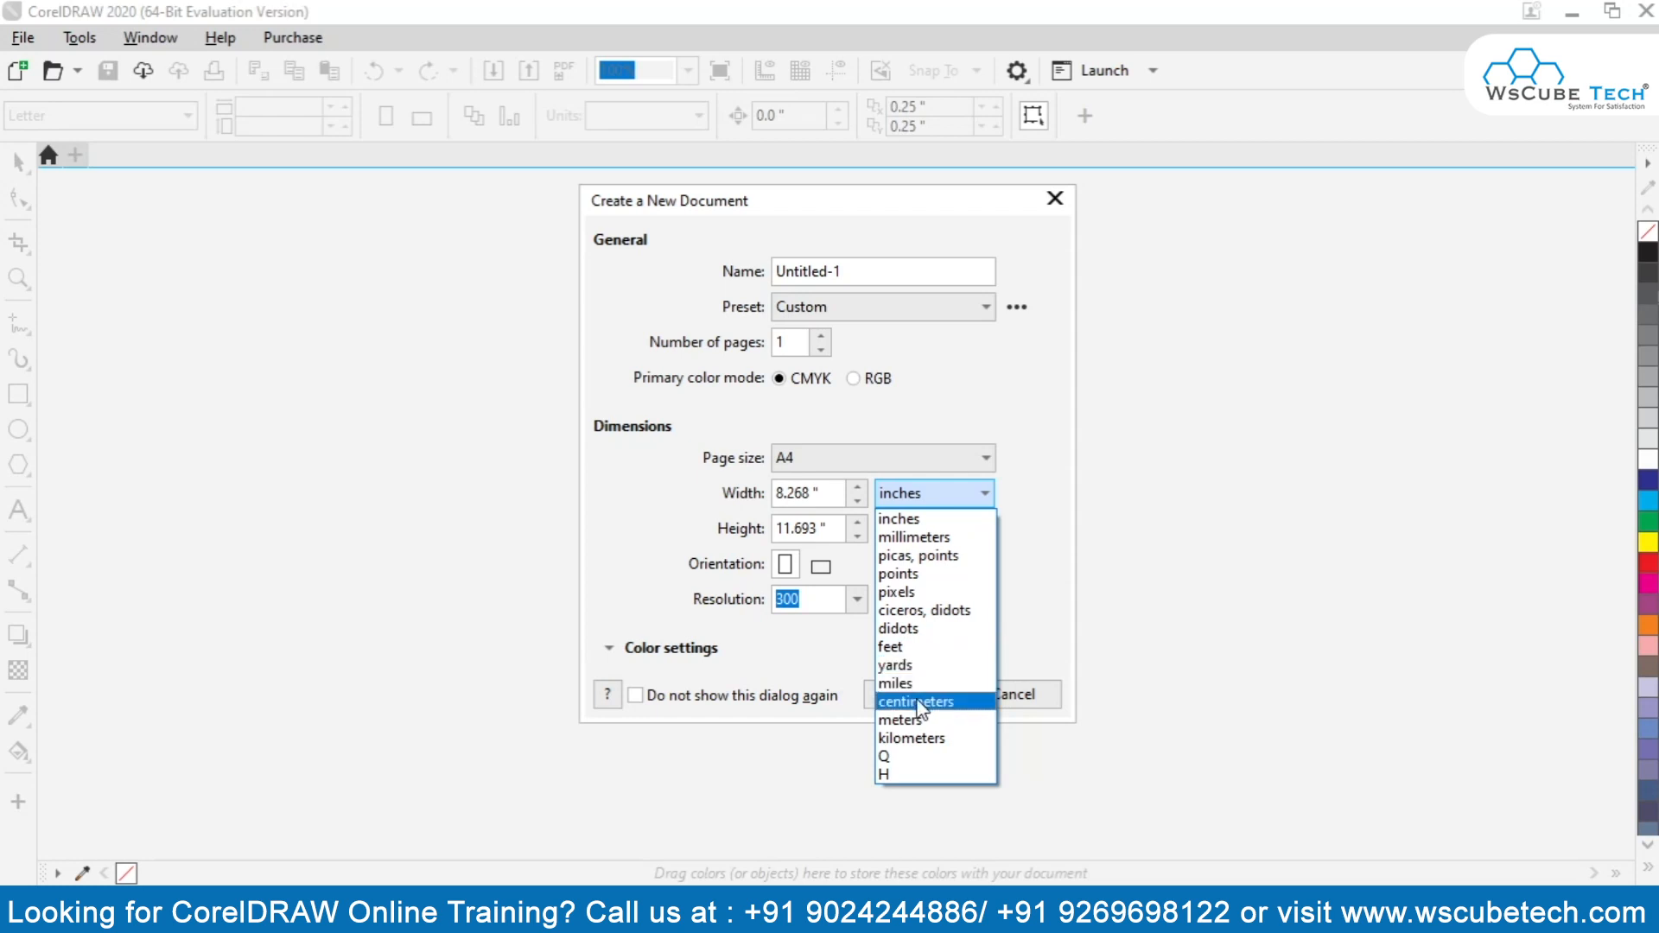
{"action": "left_click", "coordinate": [884, 497]}
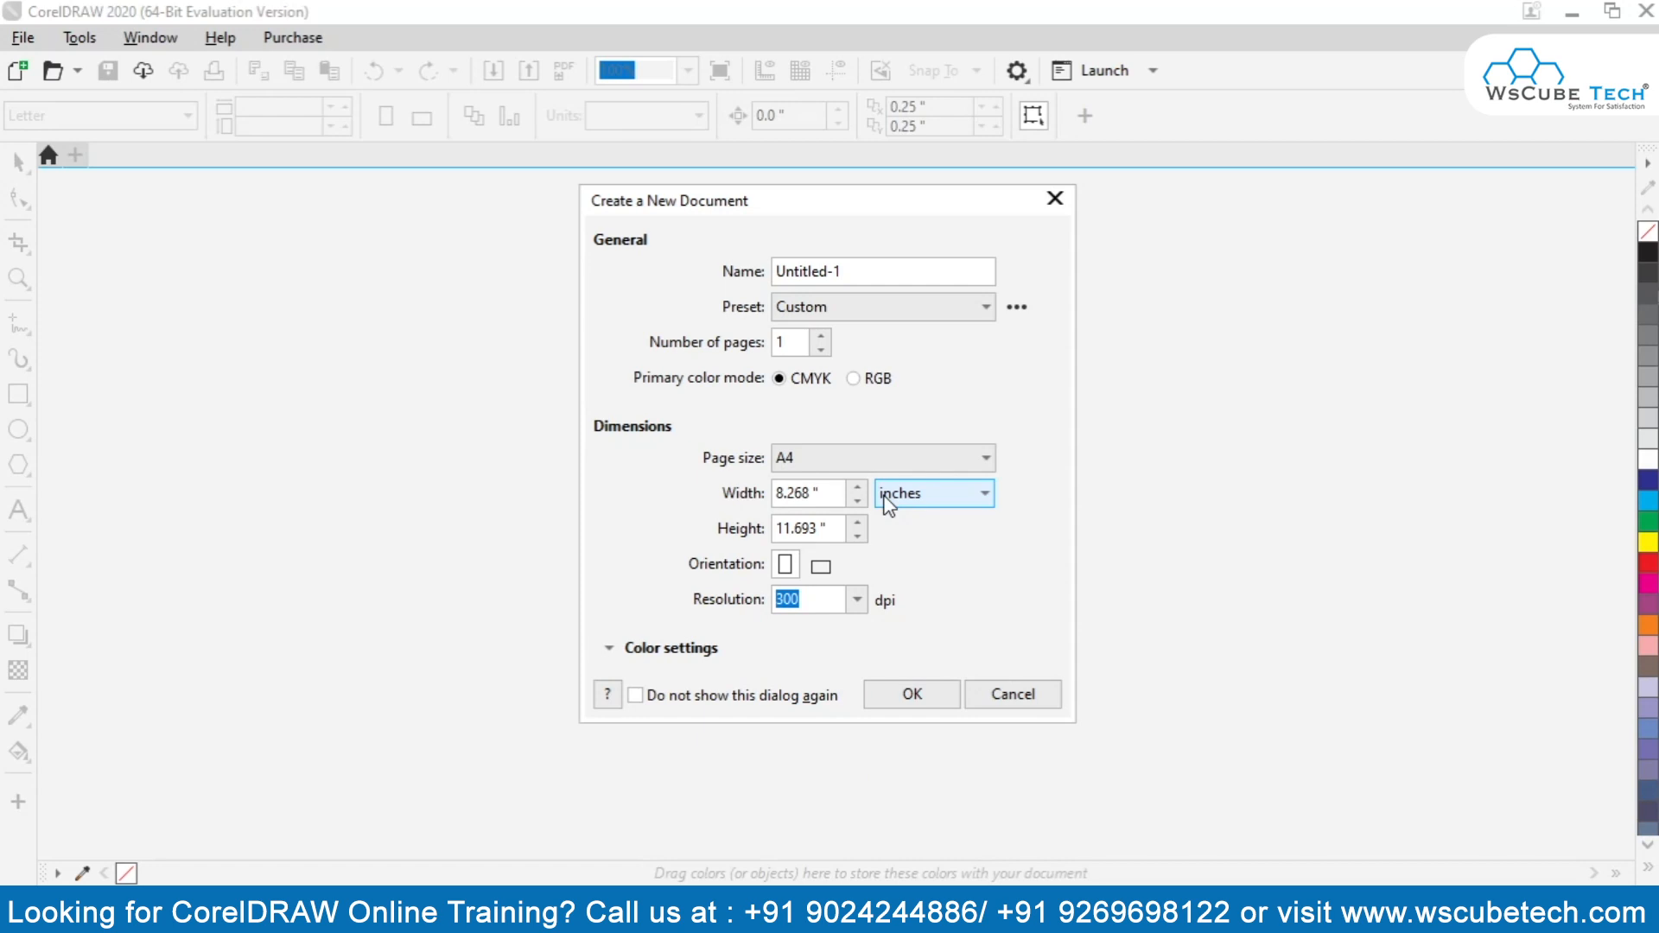
Step: Try the landscape orientation for the page and return it to portrait
{"action": "left_click_drag", "start_coordinate": [825, 493], "coordinate": [747, 506]}
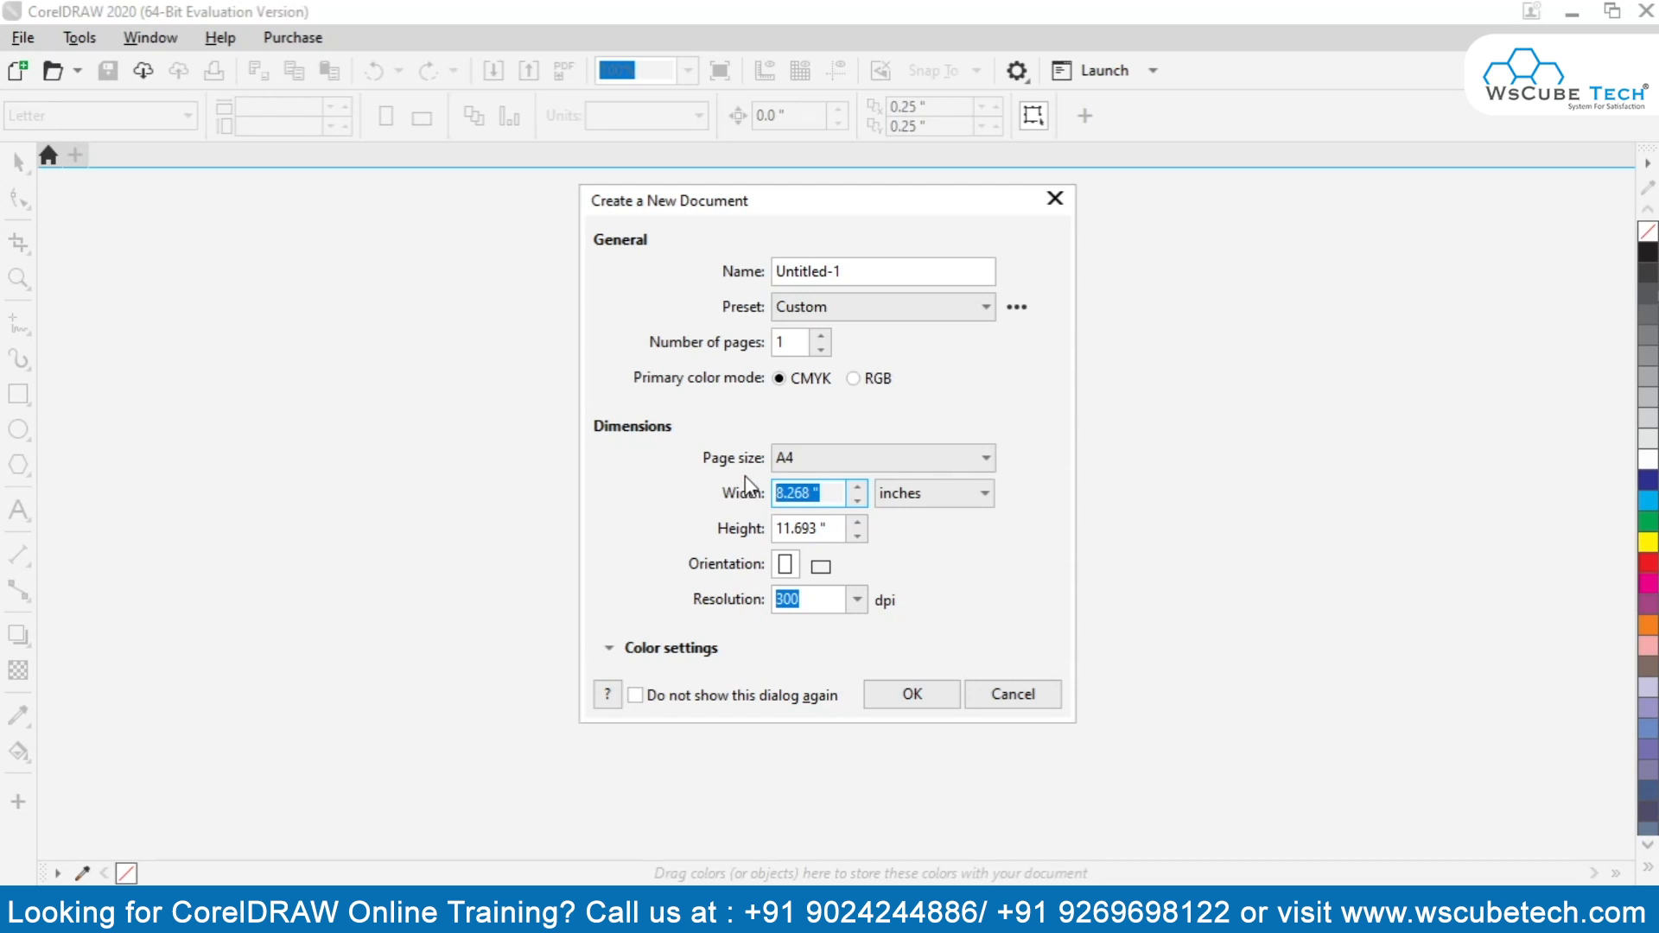
{"action": "left_click", "coordinate": [832, 574]}
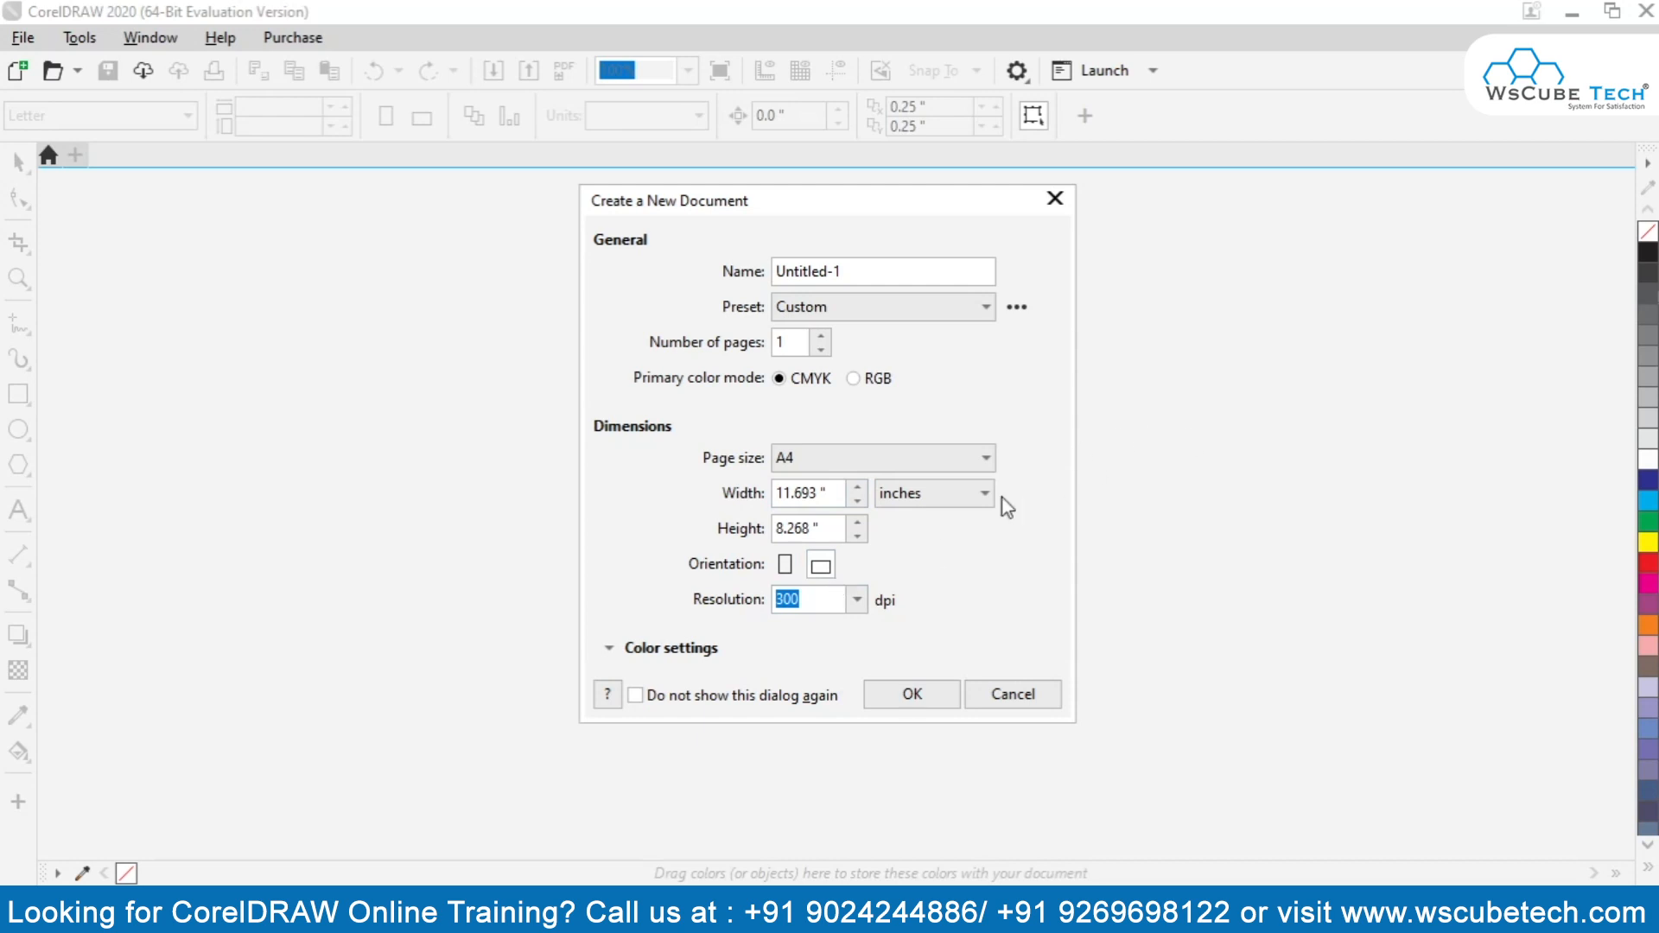
{"action": "left_click", "coordinate": [785, 570]}
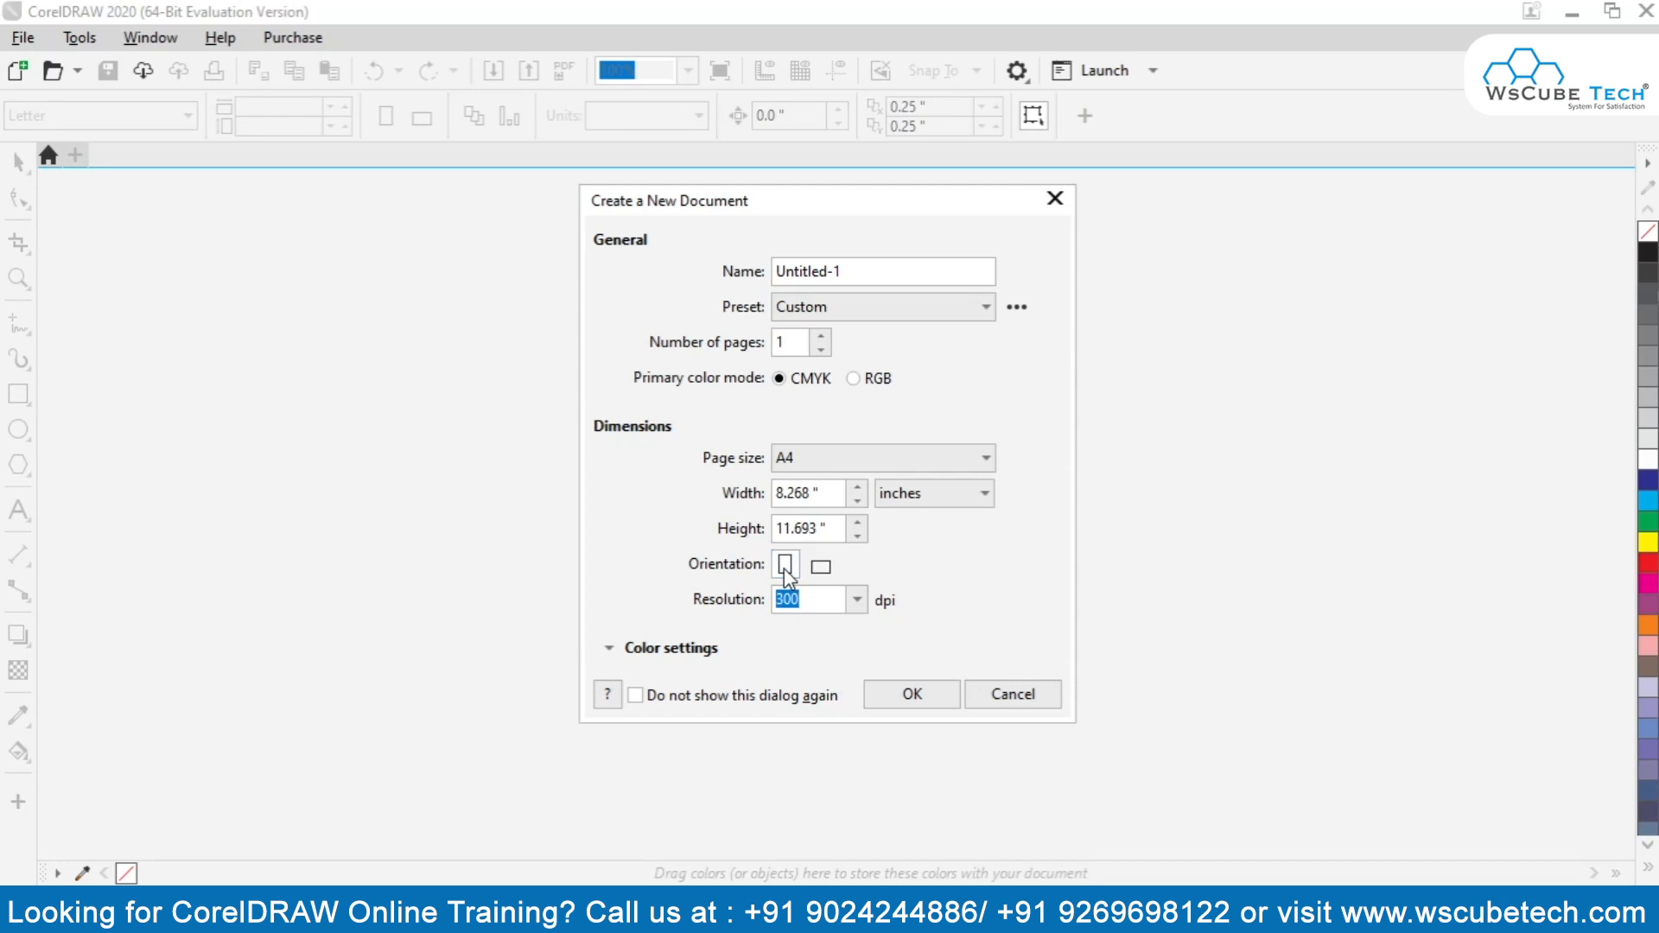
Step: Try a custom resolution of 1200 dpi and return the resolution to 300 dpi
{"action": "left_click", "coordinate": [854, 608]}
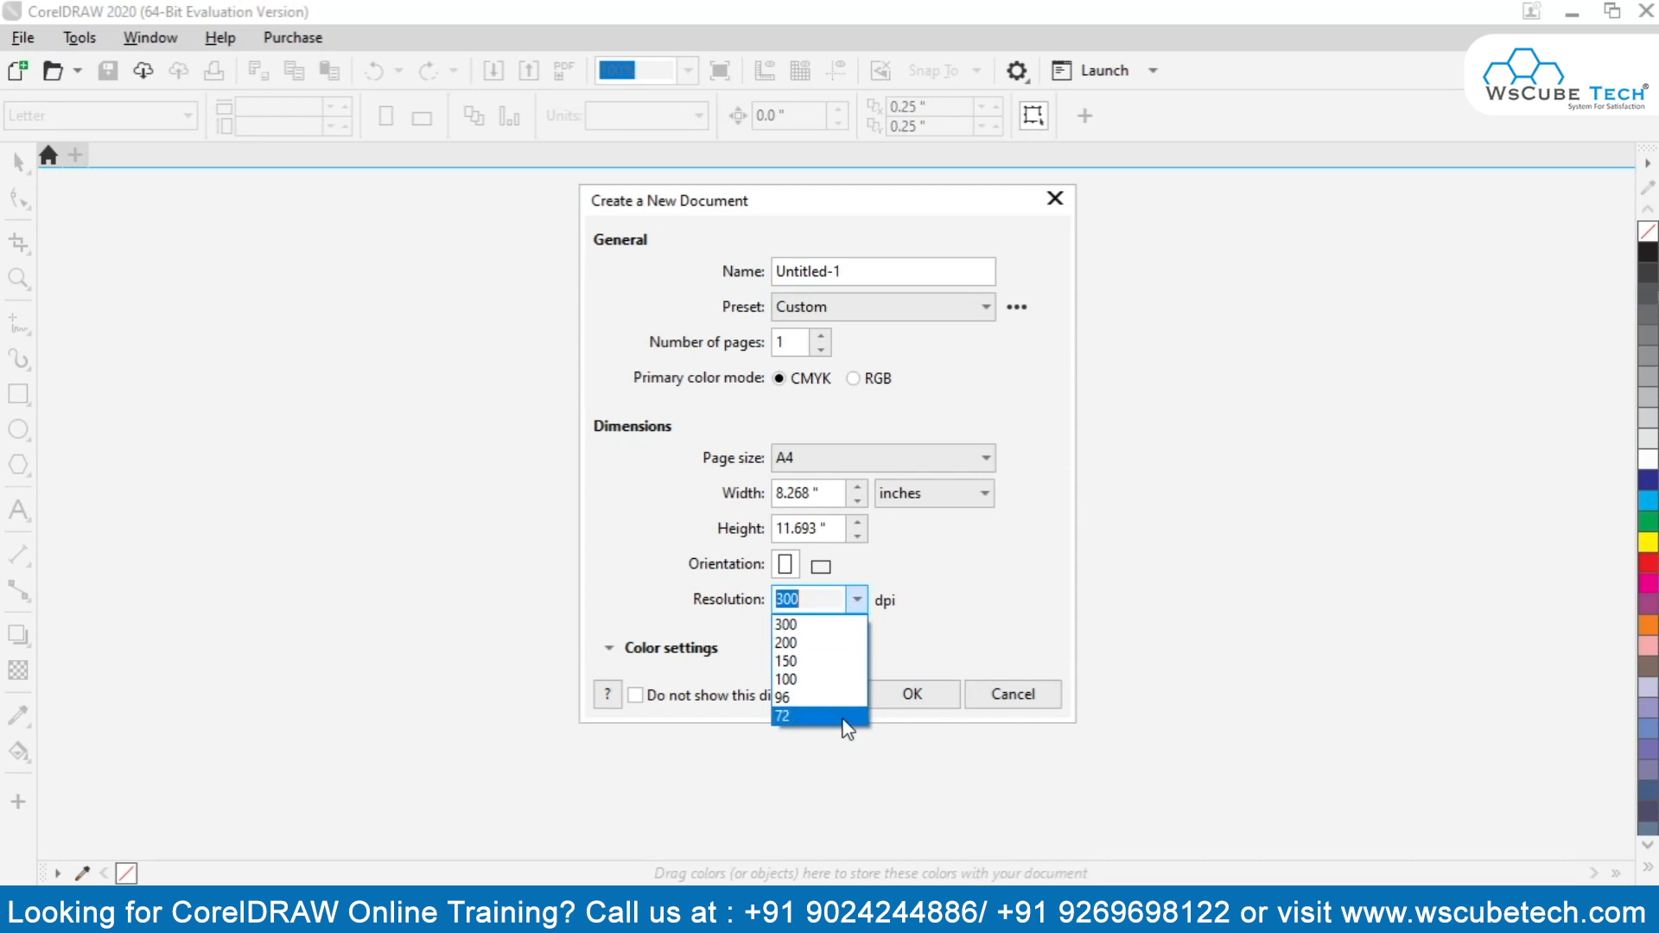
{"action": "left_click", "coordinate": [815, 624]}
{"action": "left_click", "coordinate": [807, 604]}
{"action": "type", "text": "ihjy"}
{"action": "left_click_drag", "start_coordinate": [834, 602], "coordinate": [632, 648]}
{"action": "type", "text": "1200"}
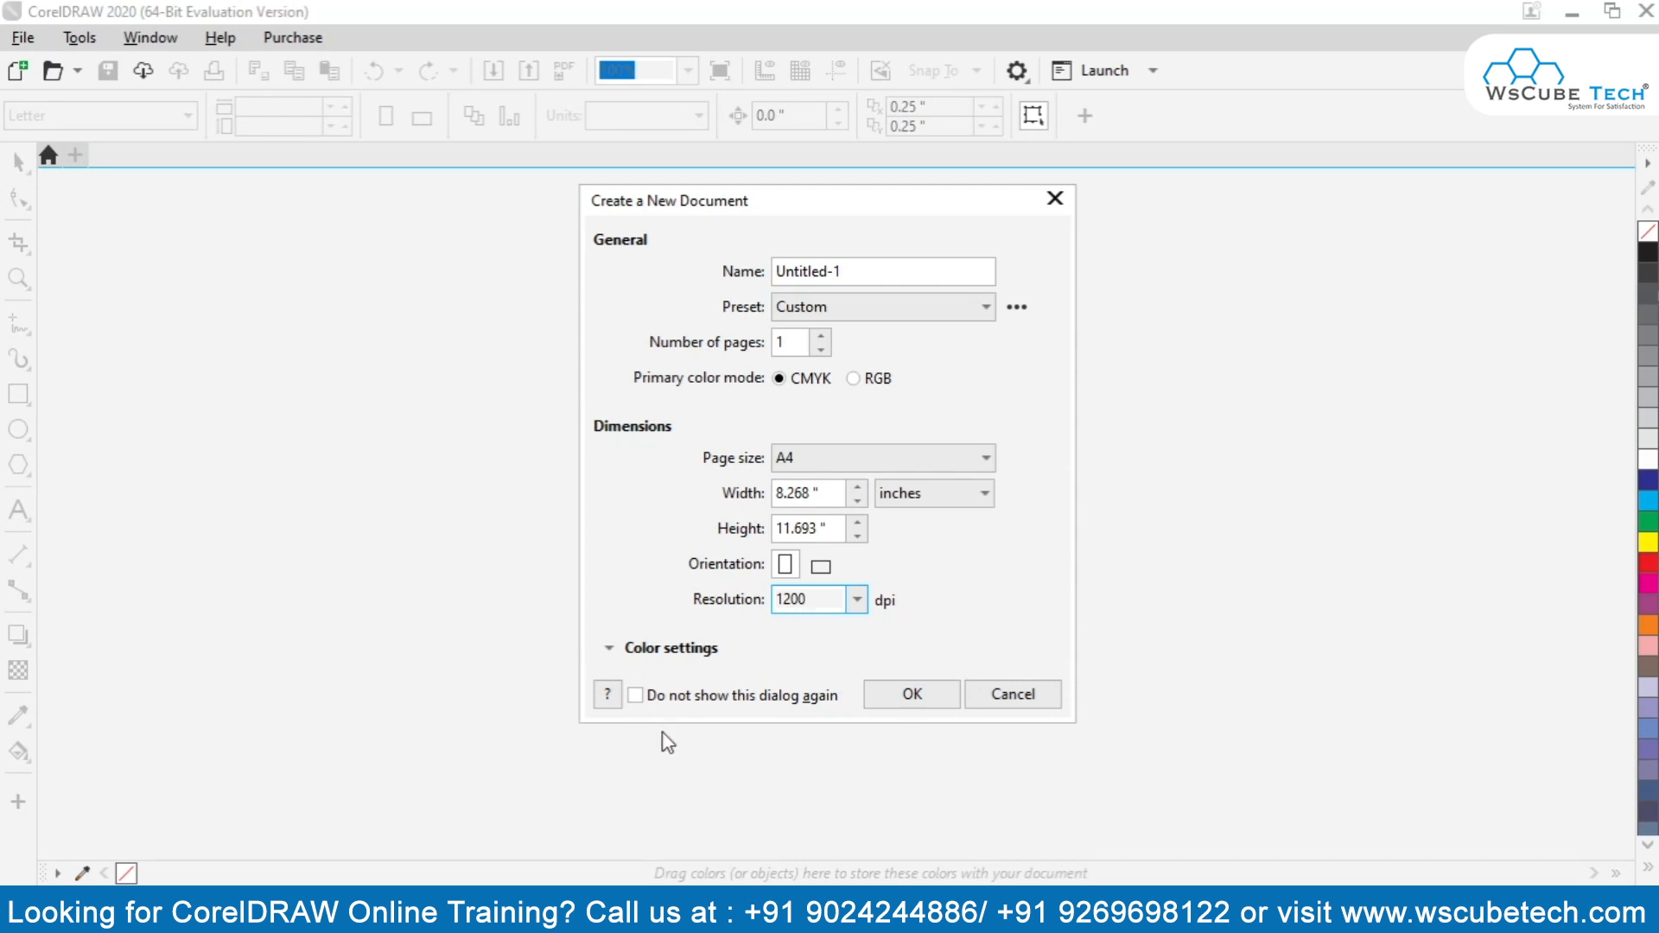
{"action": "left_click", "coordinate": [858, 611]}
{"action": "left_click", "coordinate": [799, 640]}
Step: Review the color settings of the new document and enable the option not to show this dialog again
{"action": "left_click", "coordinate": [608, 649]}
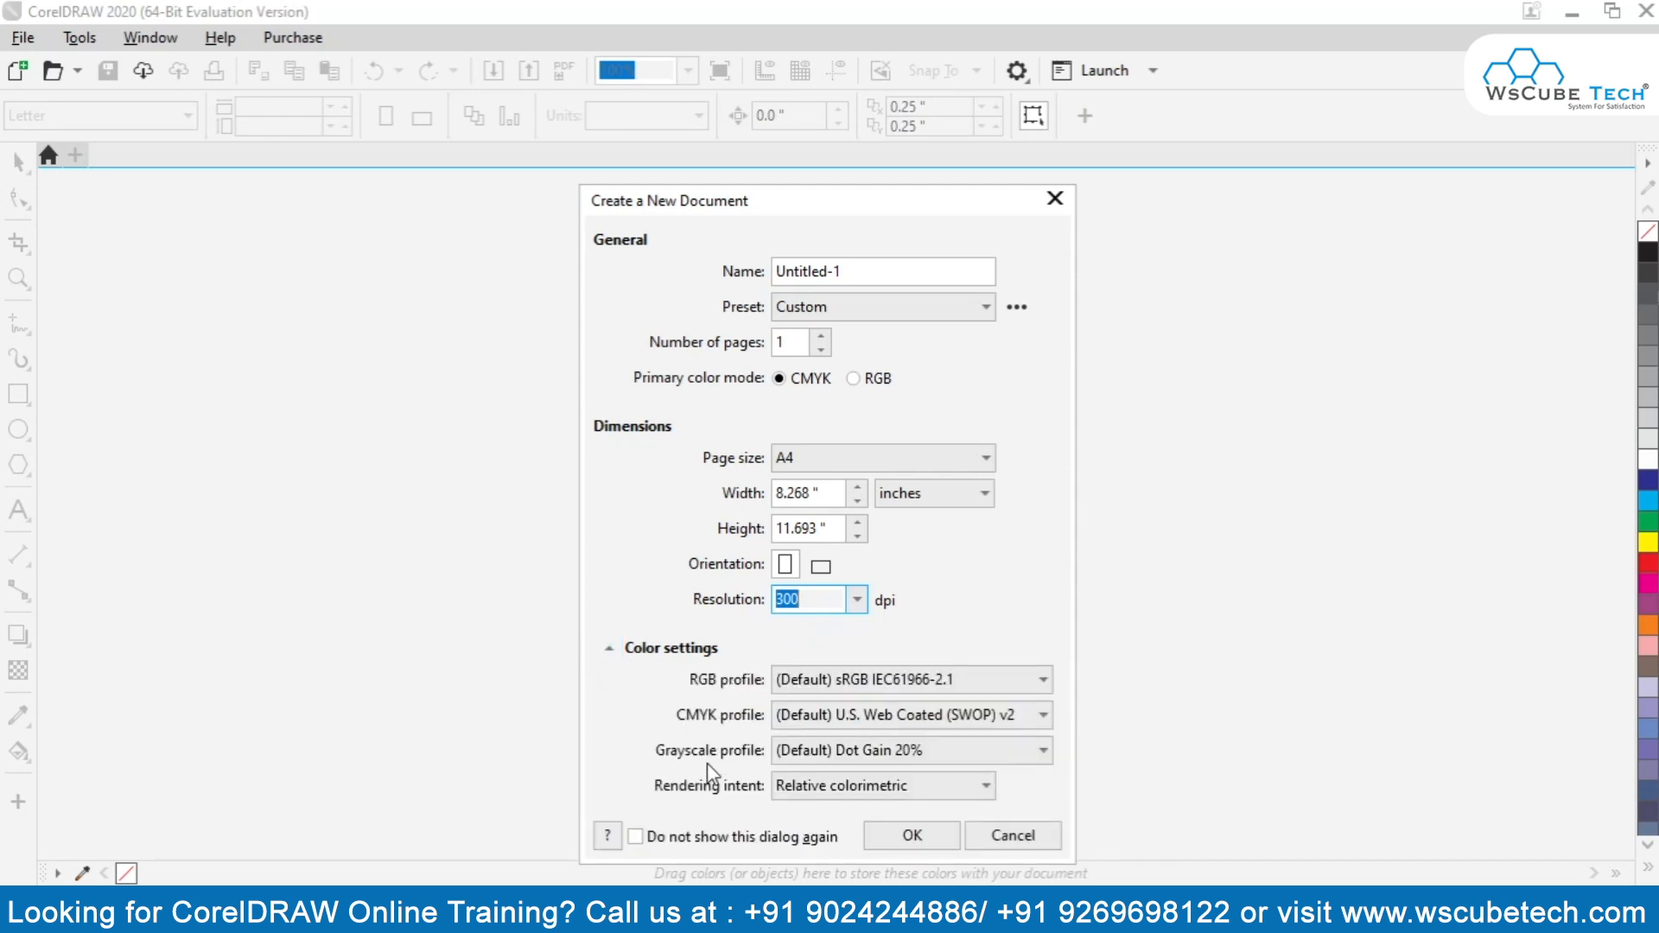
{"action": "left_click", "coordinate": [609, 649]}
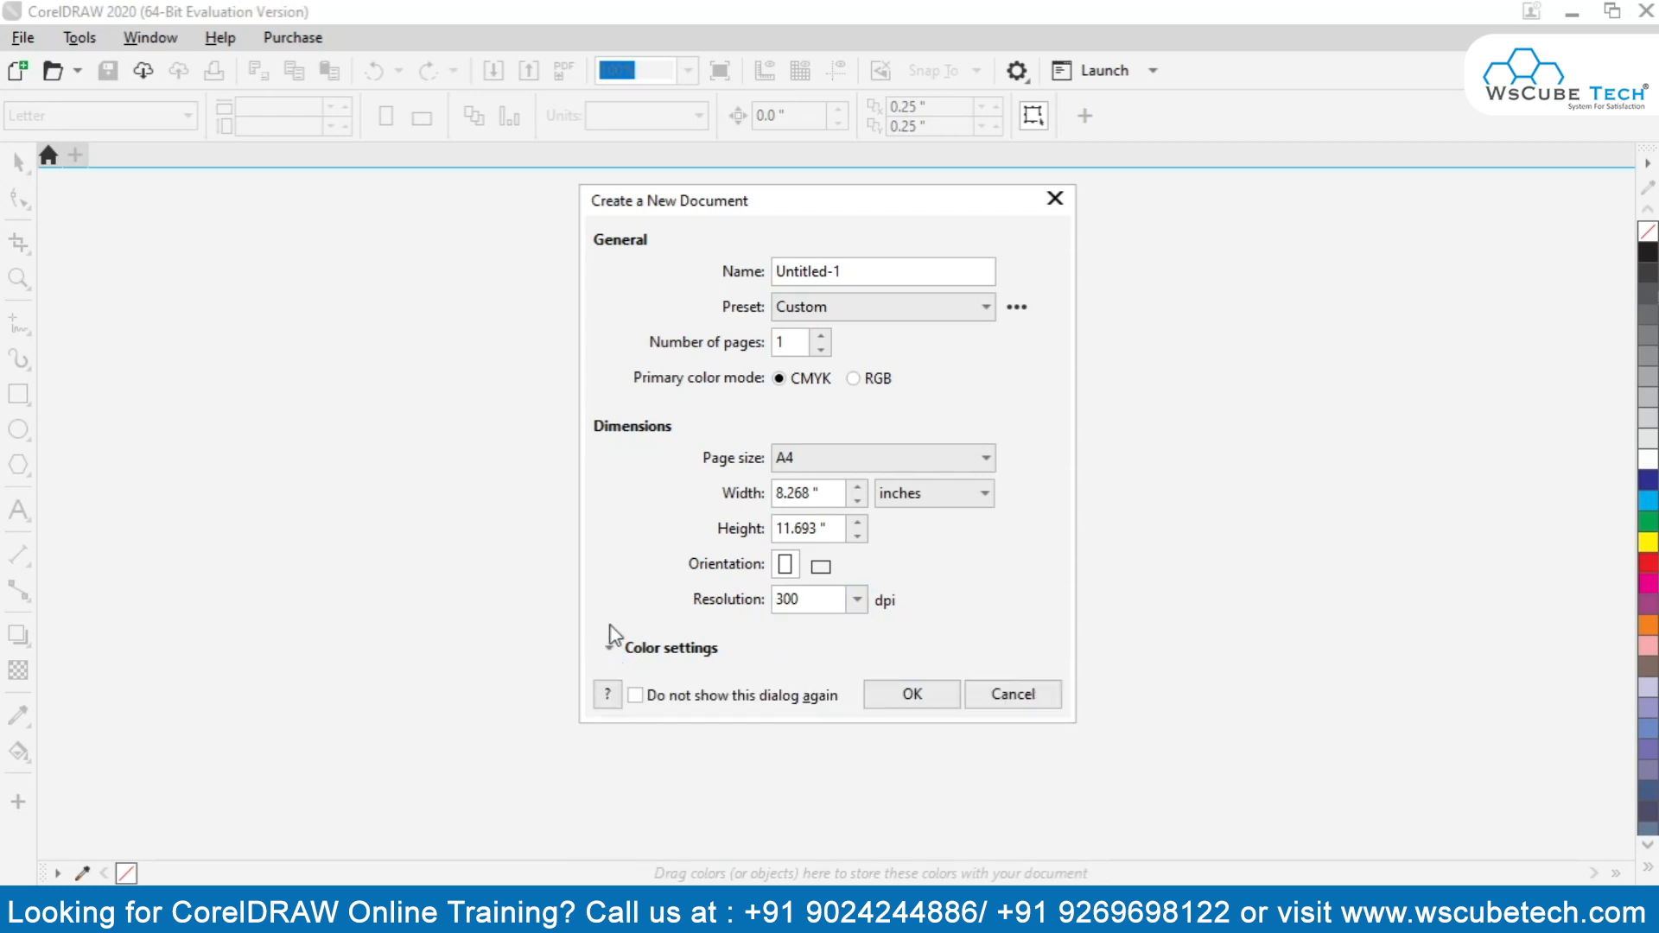
{"action": "left_click_drag", "start_coordinate": [781, 196], "coordinate": [824, 256]}
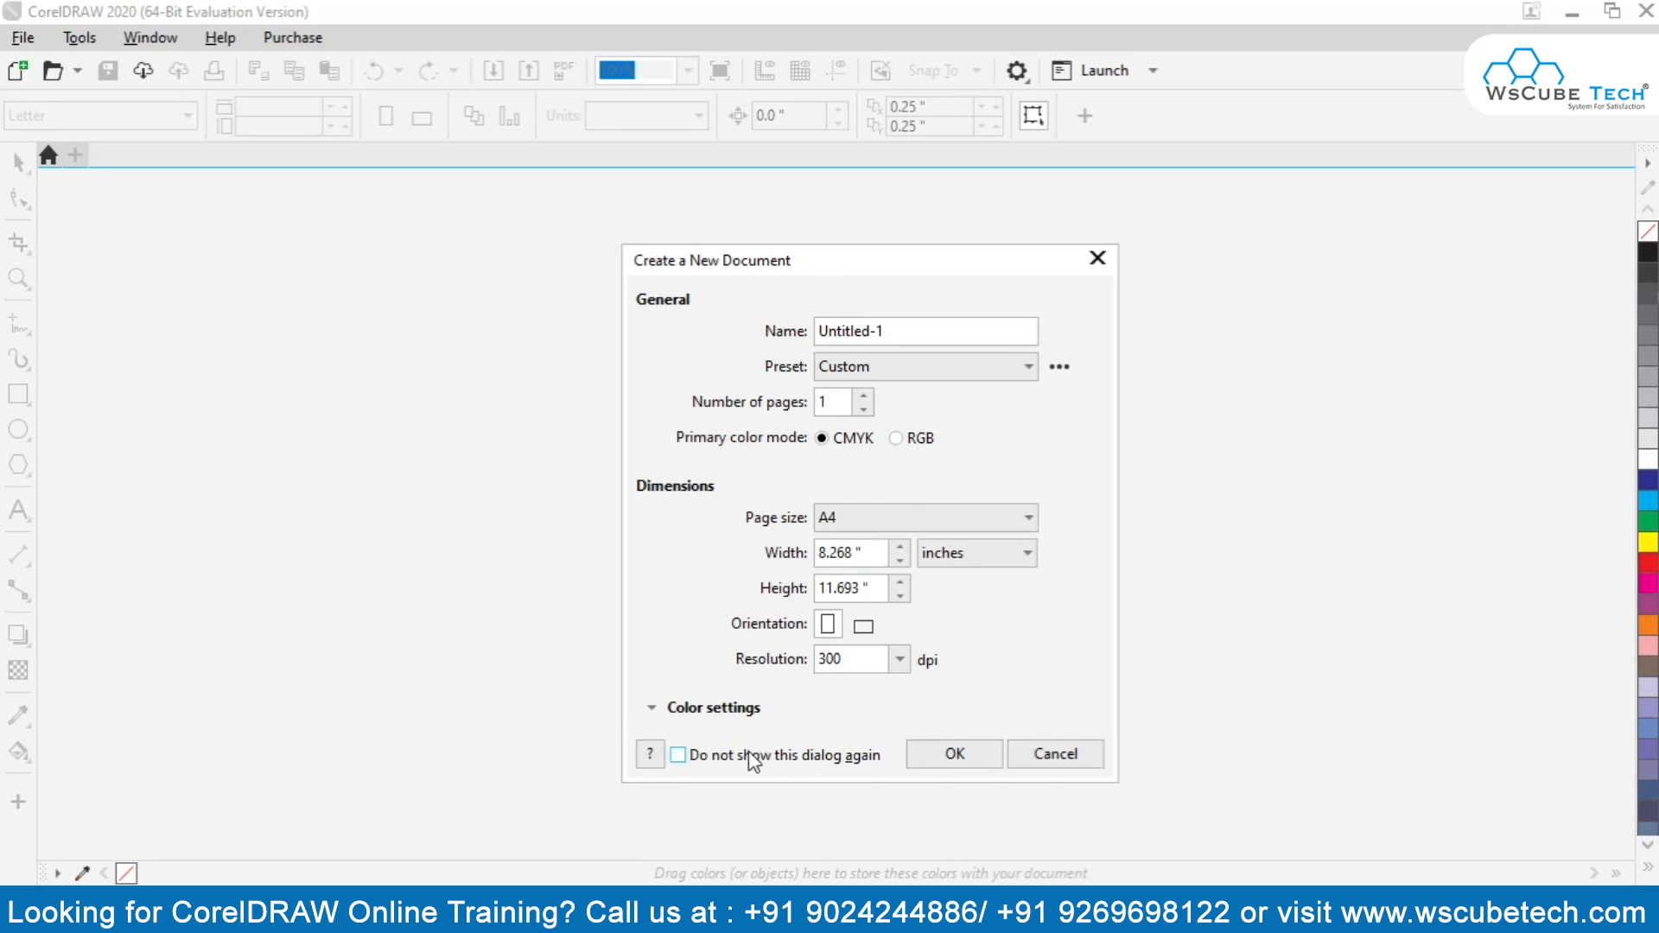
{"action": "left_click", "coordinate": [685, 757]}
Step: Save the current settings as a preset named My Default and create the document
{"action": "left_click_drag", "start_coordinate": [889, 334], "coordinate": [791, 330]}
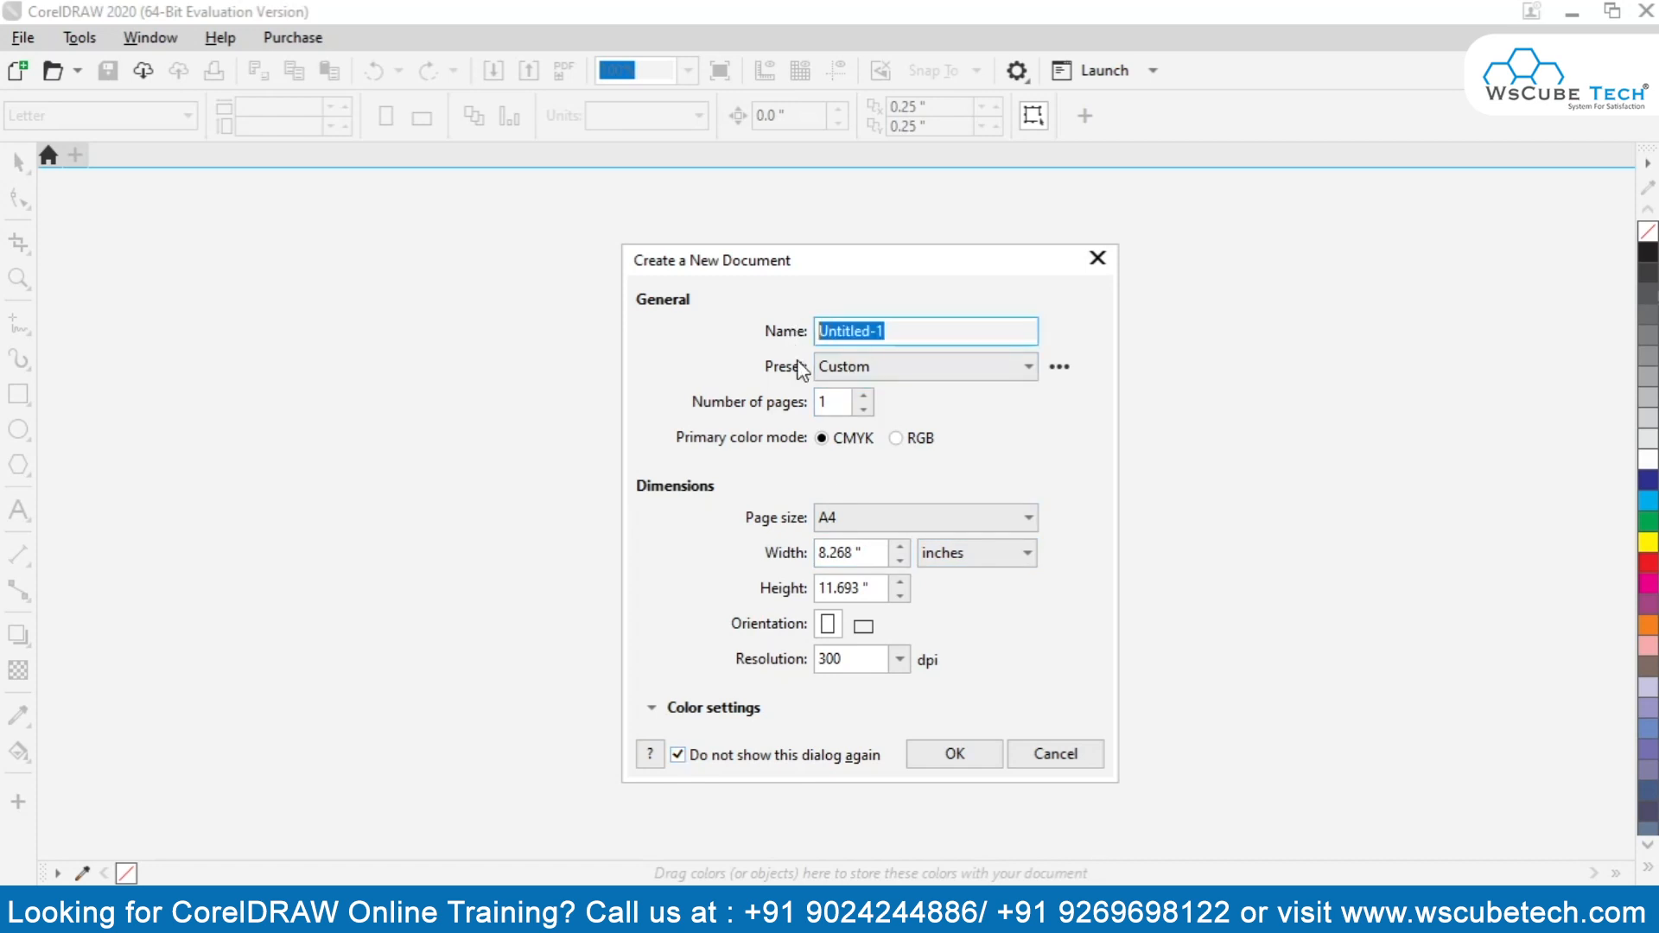
{"action": "left_click", "coordinate": [1060, 369]}
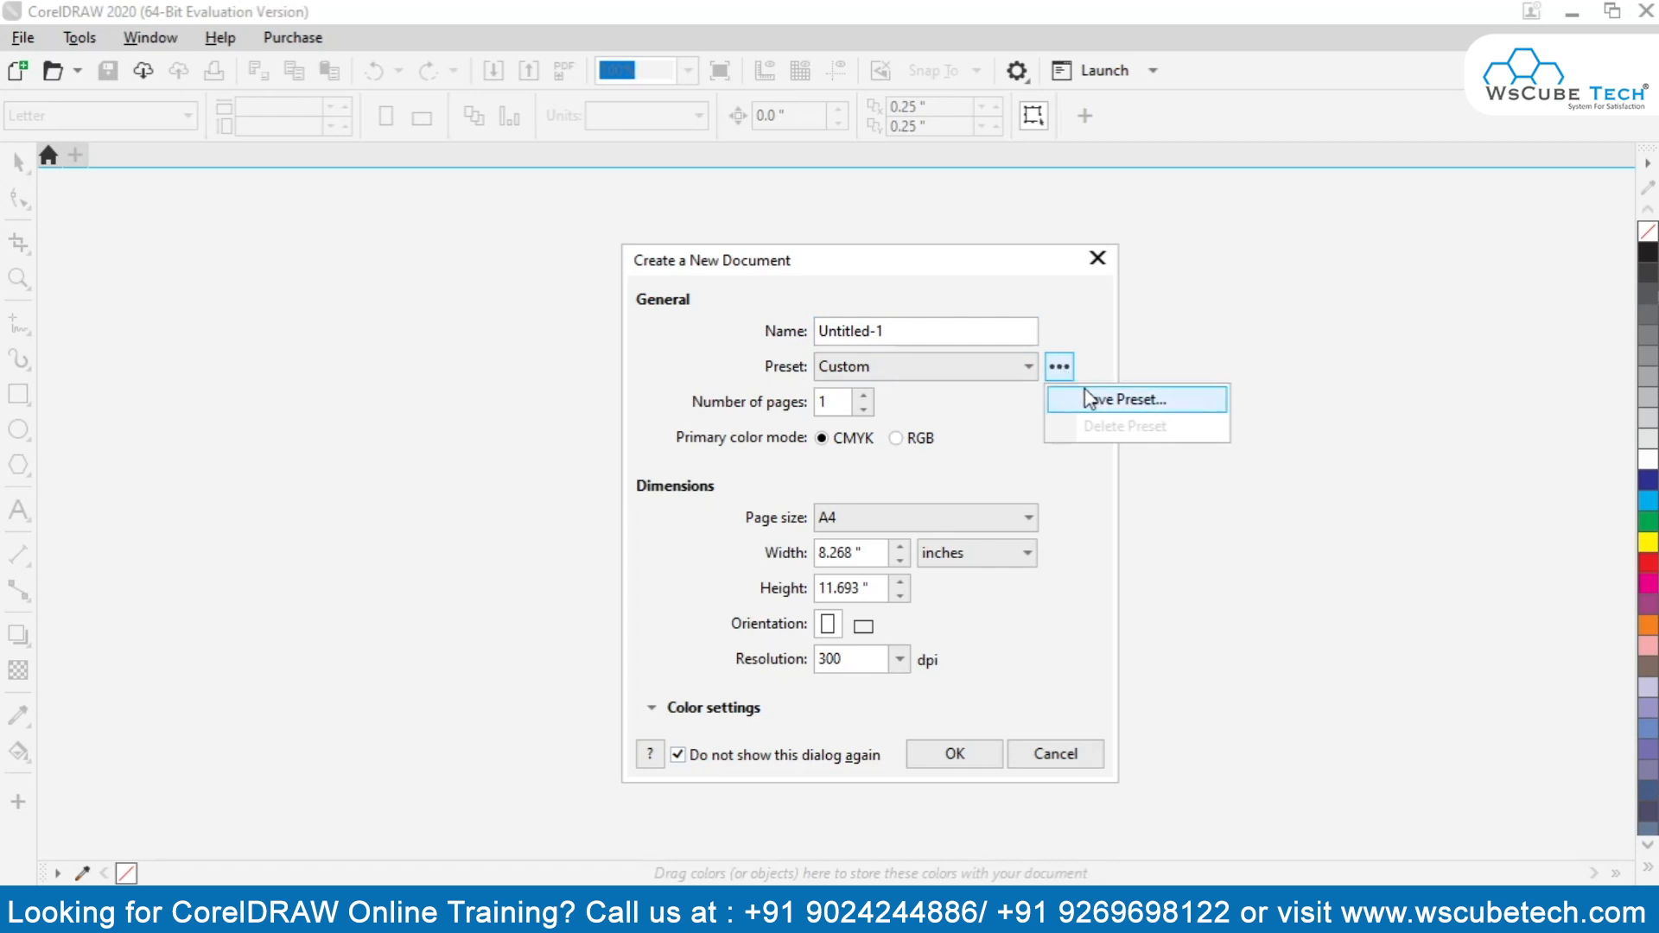
{"action": "left_click", "coordinate": [948, 369]}
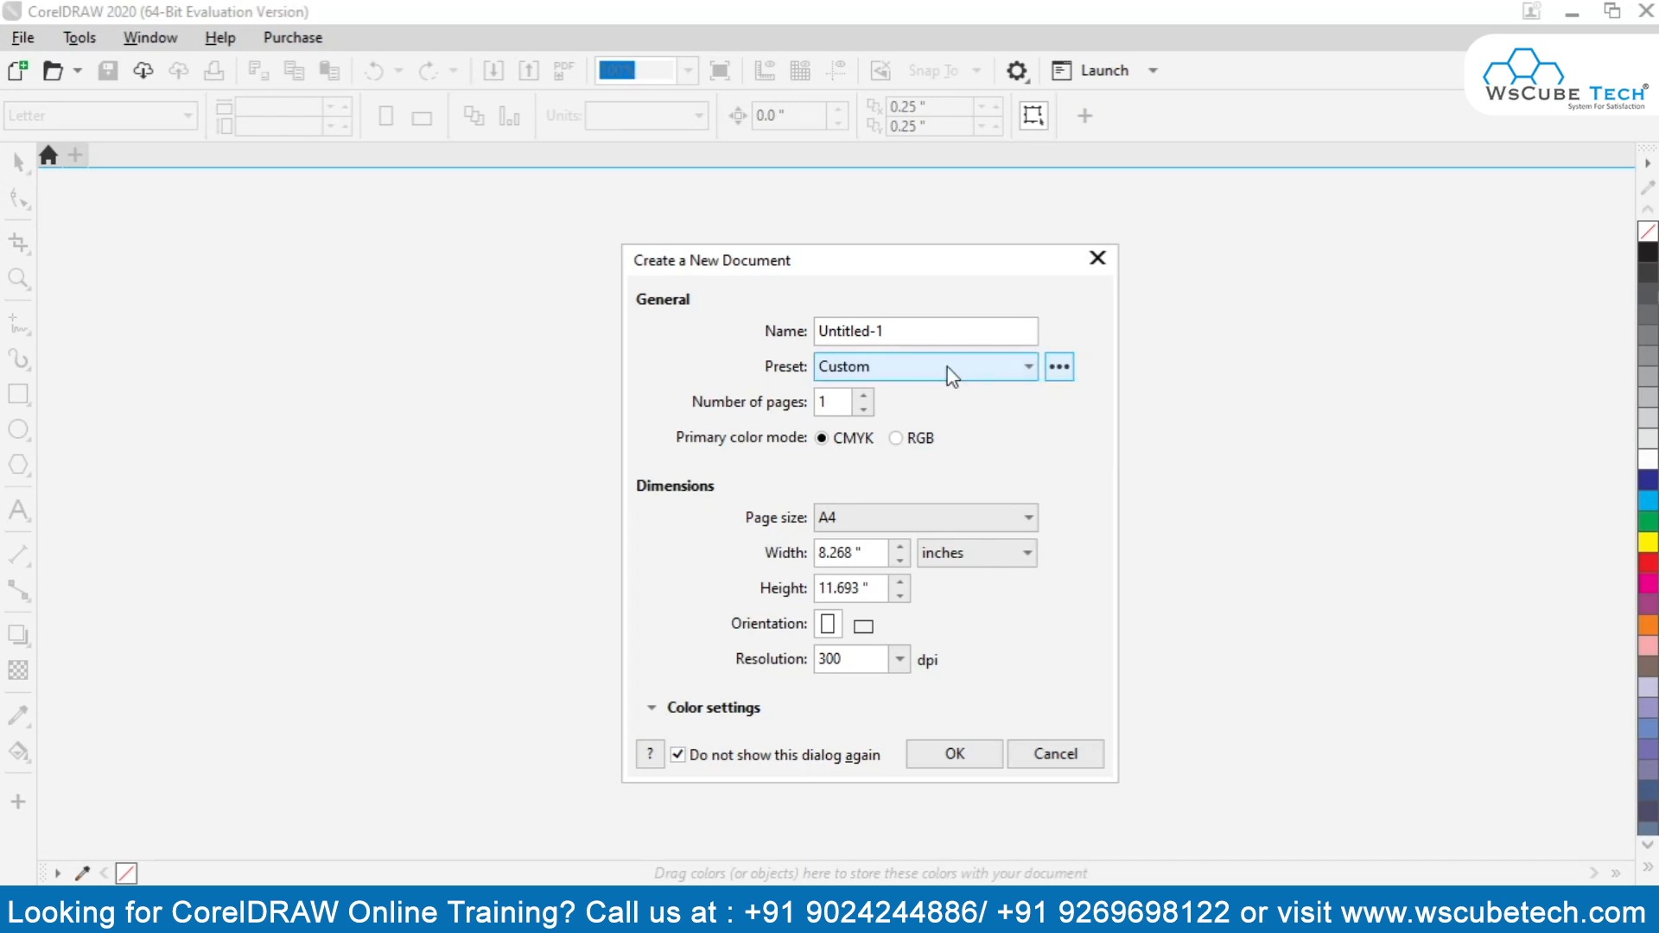
{"action": "left_click", "coordinate": [949, 369]}
{"action": "left_click", "coordinate": [949, 369]}
{"action": "left_click", "coordinate": [1060, 366]}
{"action": "left_click", "coordinate": [1098, 399]}
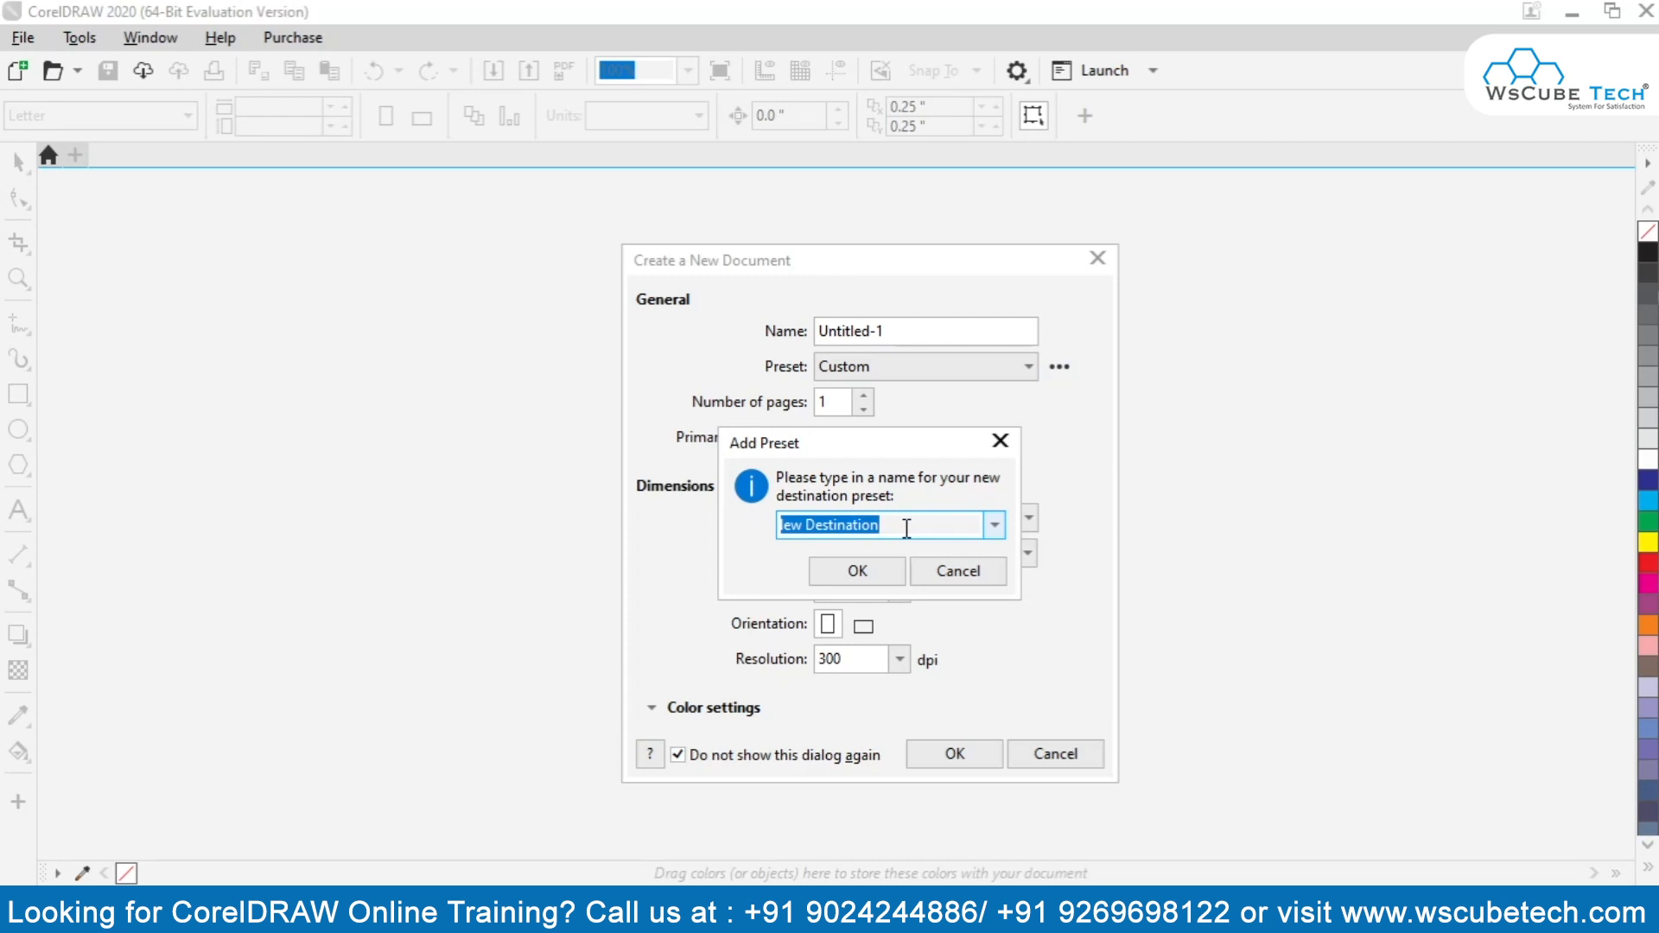
{"action": "type", "text": "My Default"}
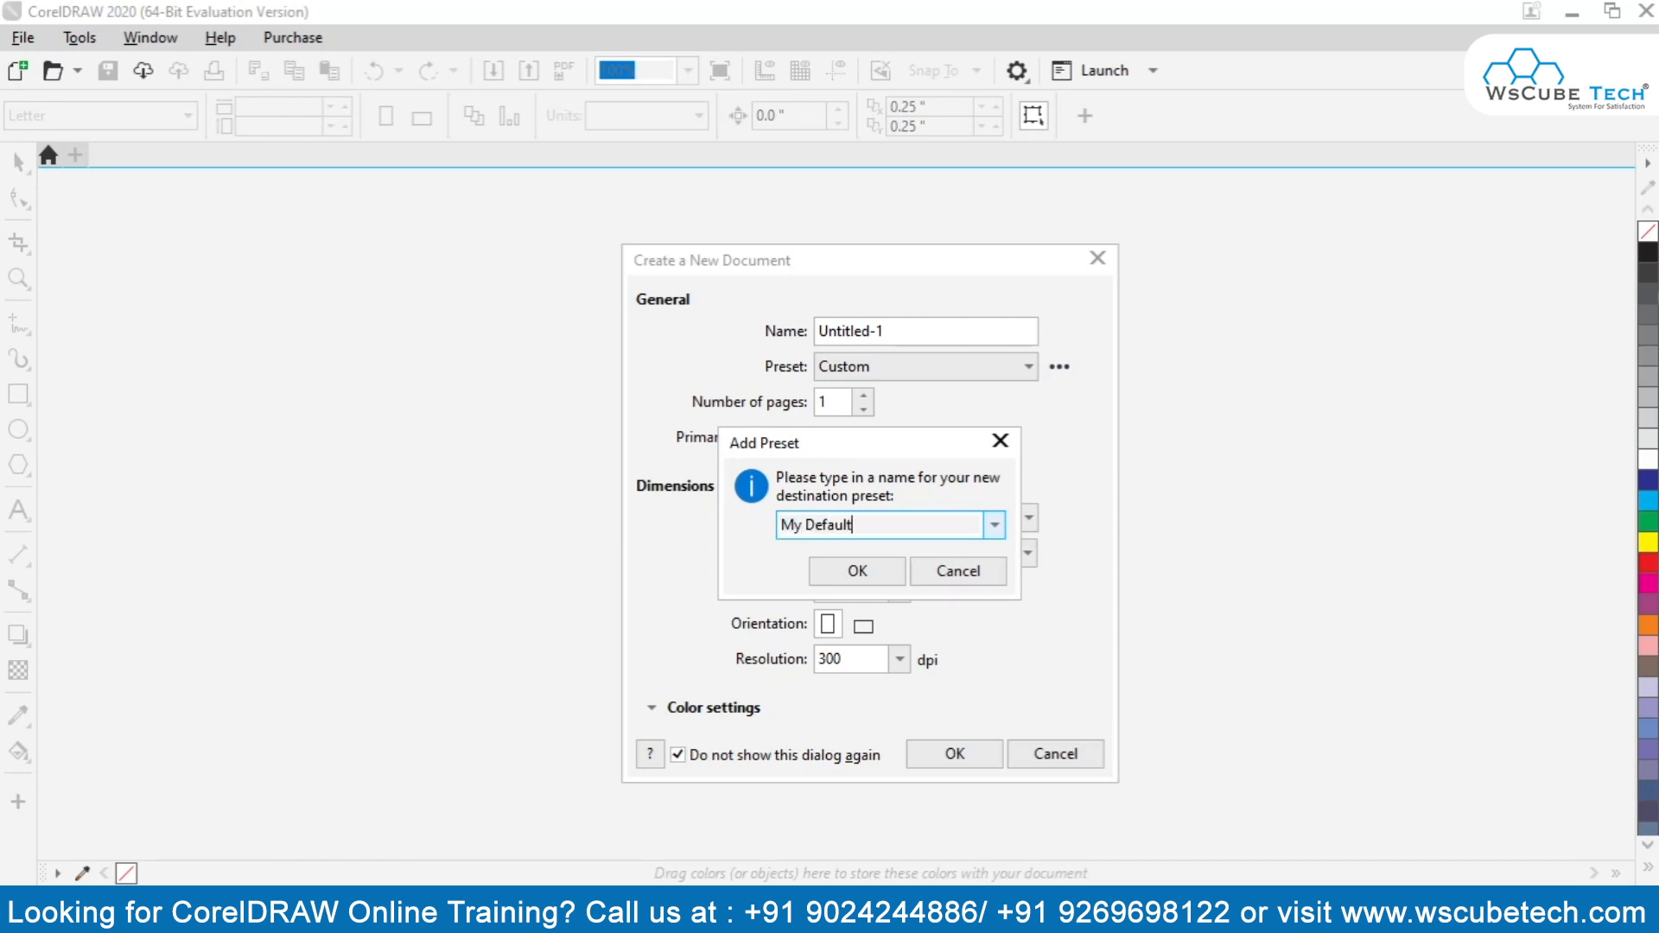
{"action": "left_click", "coordinate": [897, 568]}
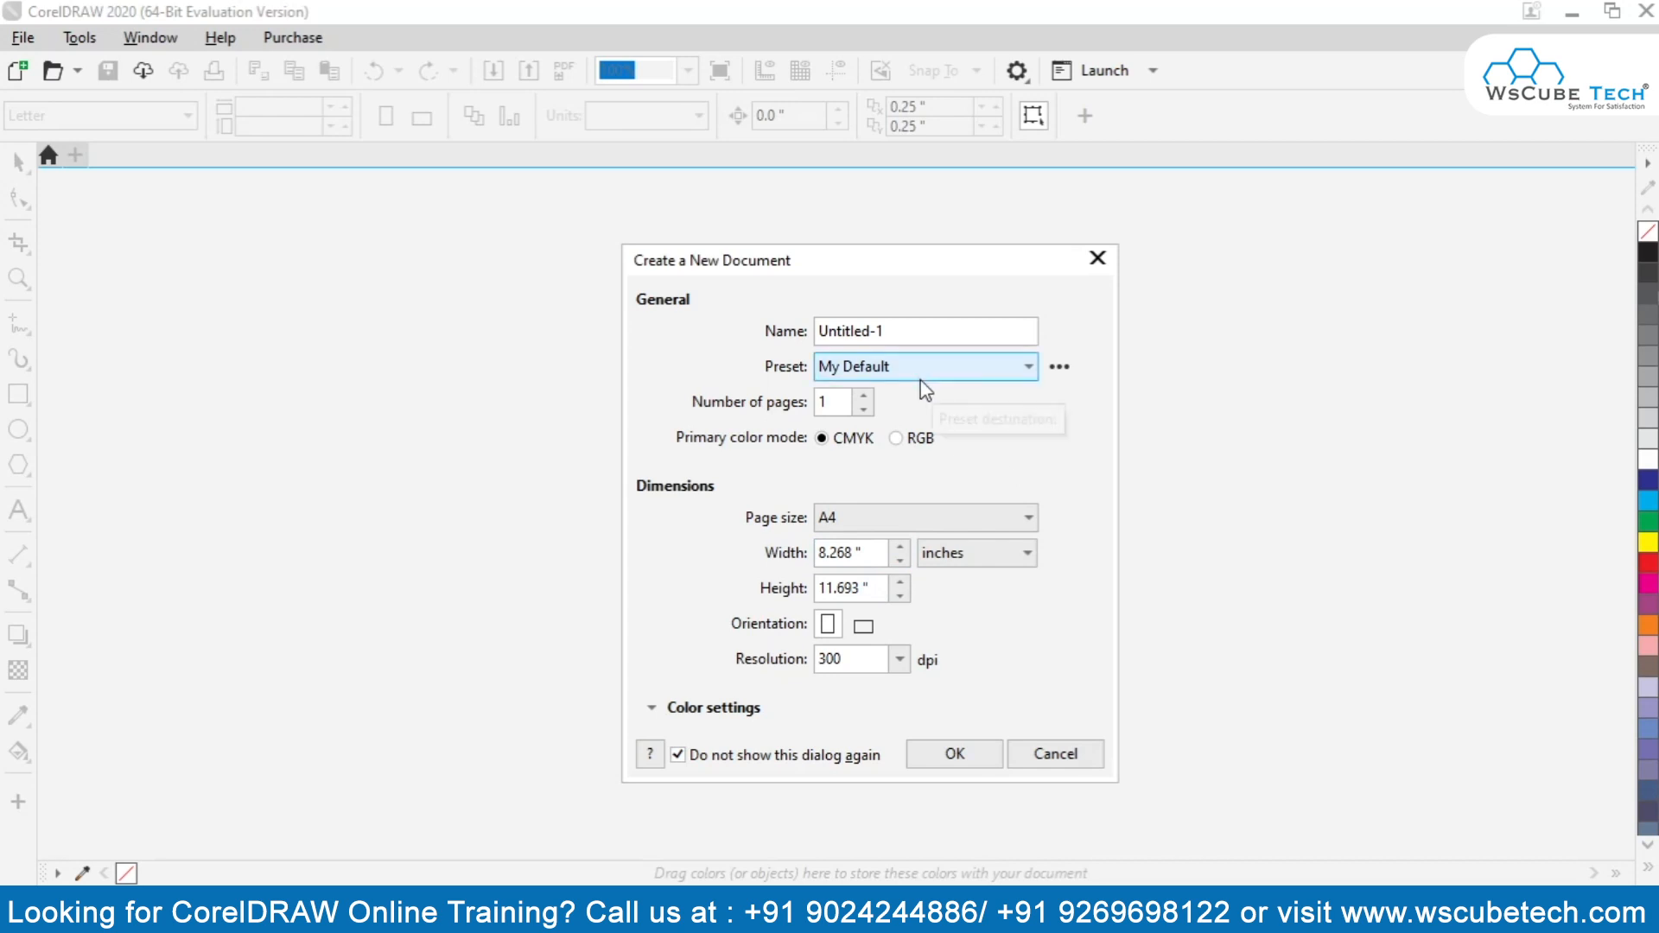
{"action": "left_click", "coordinate": [954, 755]}
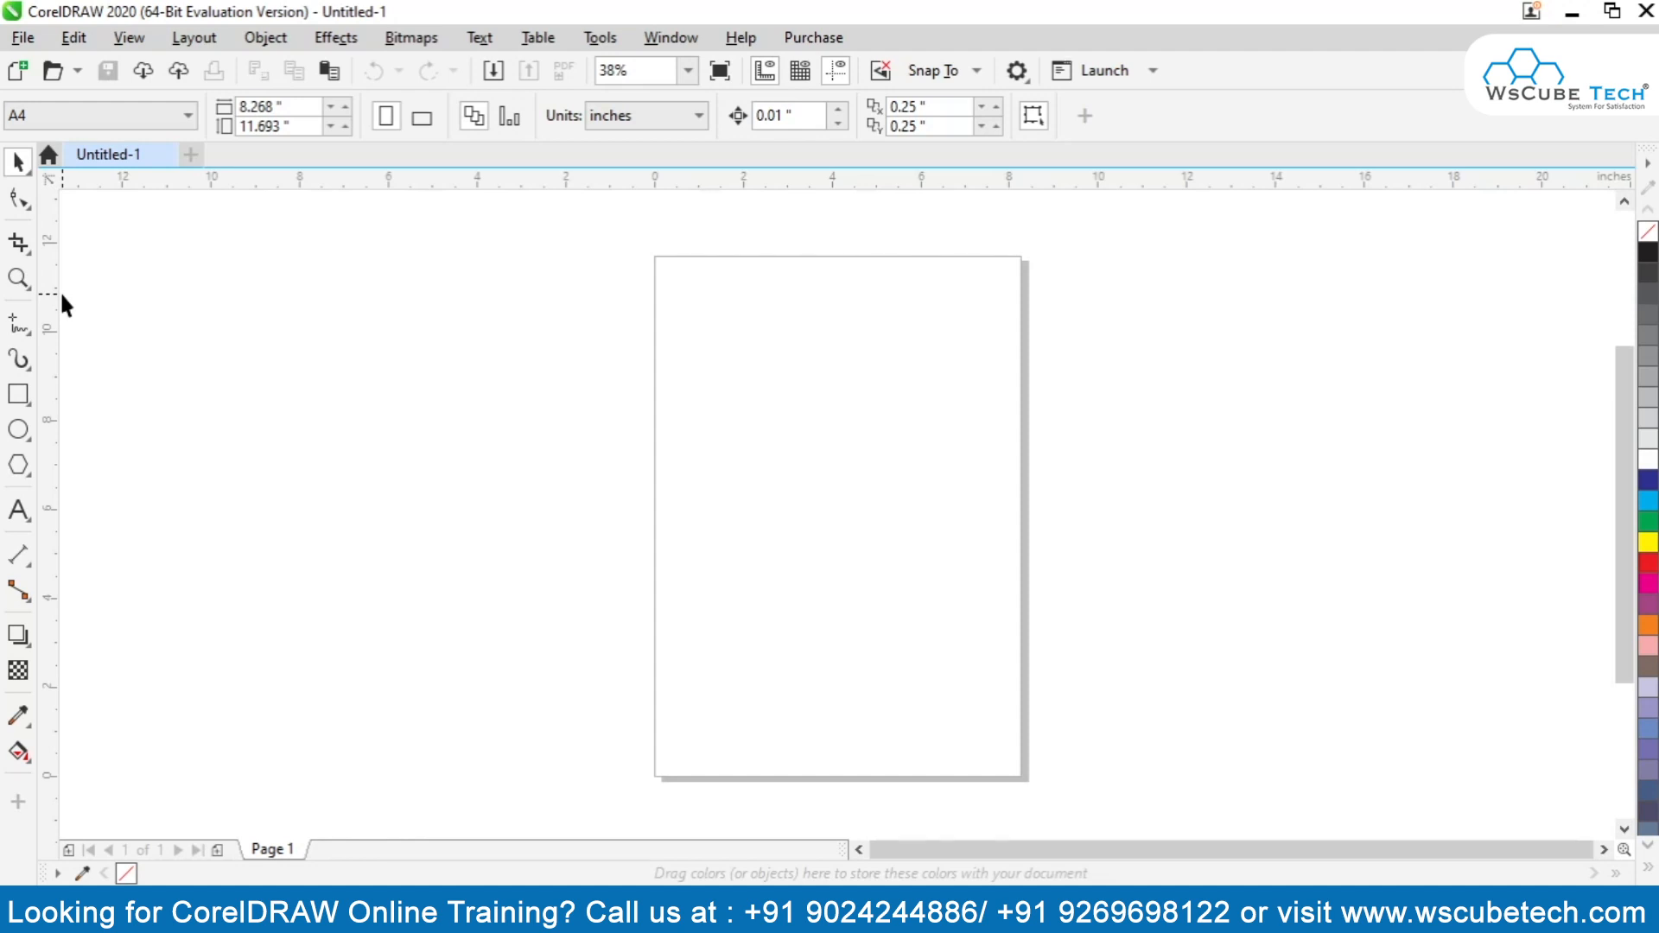
{"action": "left_click", "coordinate": [26, 42]}
{"action": "left_click", "coordinate": [69, 43]}
{"action": "left_click", "coordinate": [128, 42]}
{"action": "left_click", "coordinate": [203, 44]}
{"action": "left_click", "coordinate": [335, 37]}
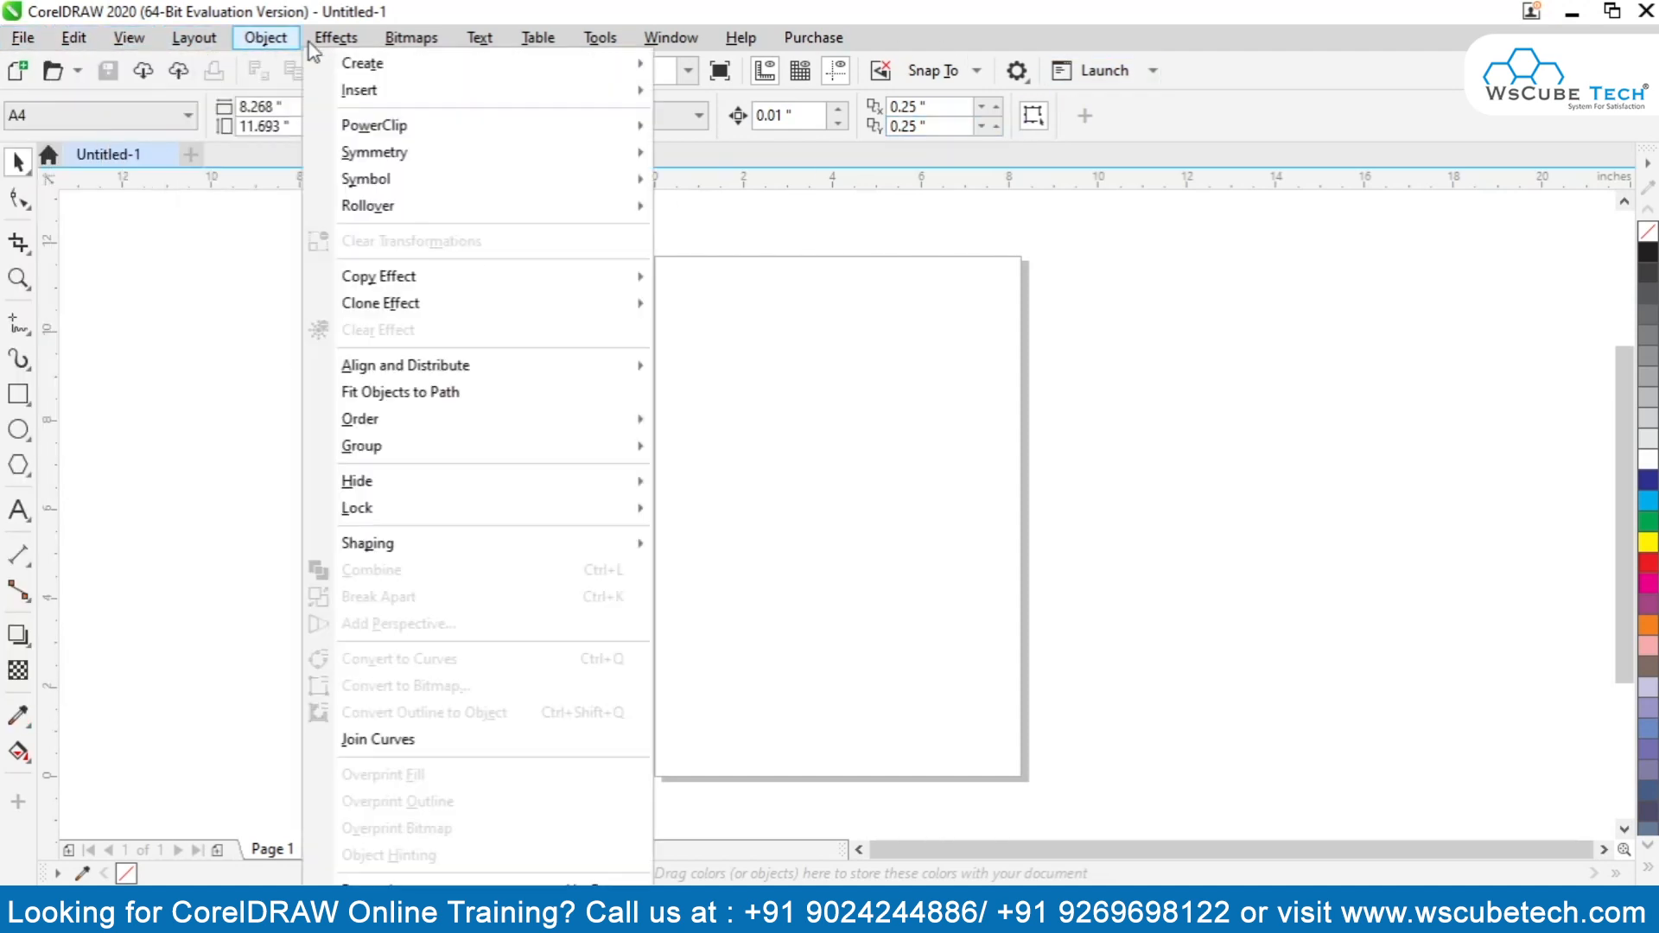
{"action": "left_click", "coordinate": [236, 284]}
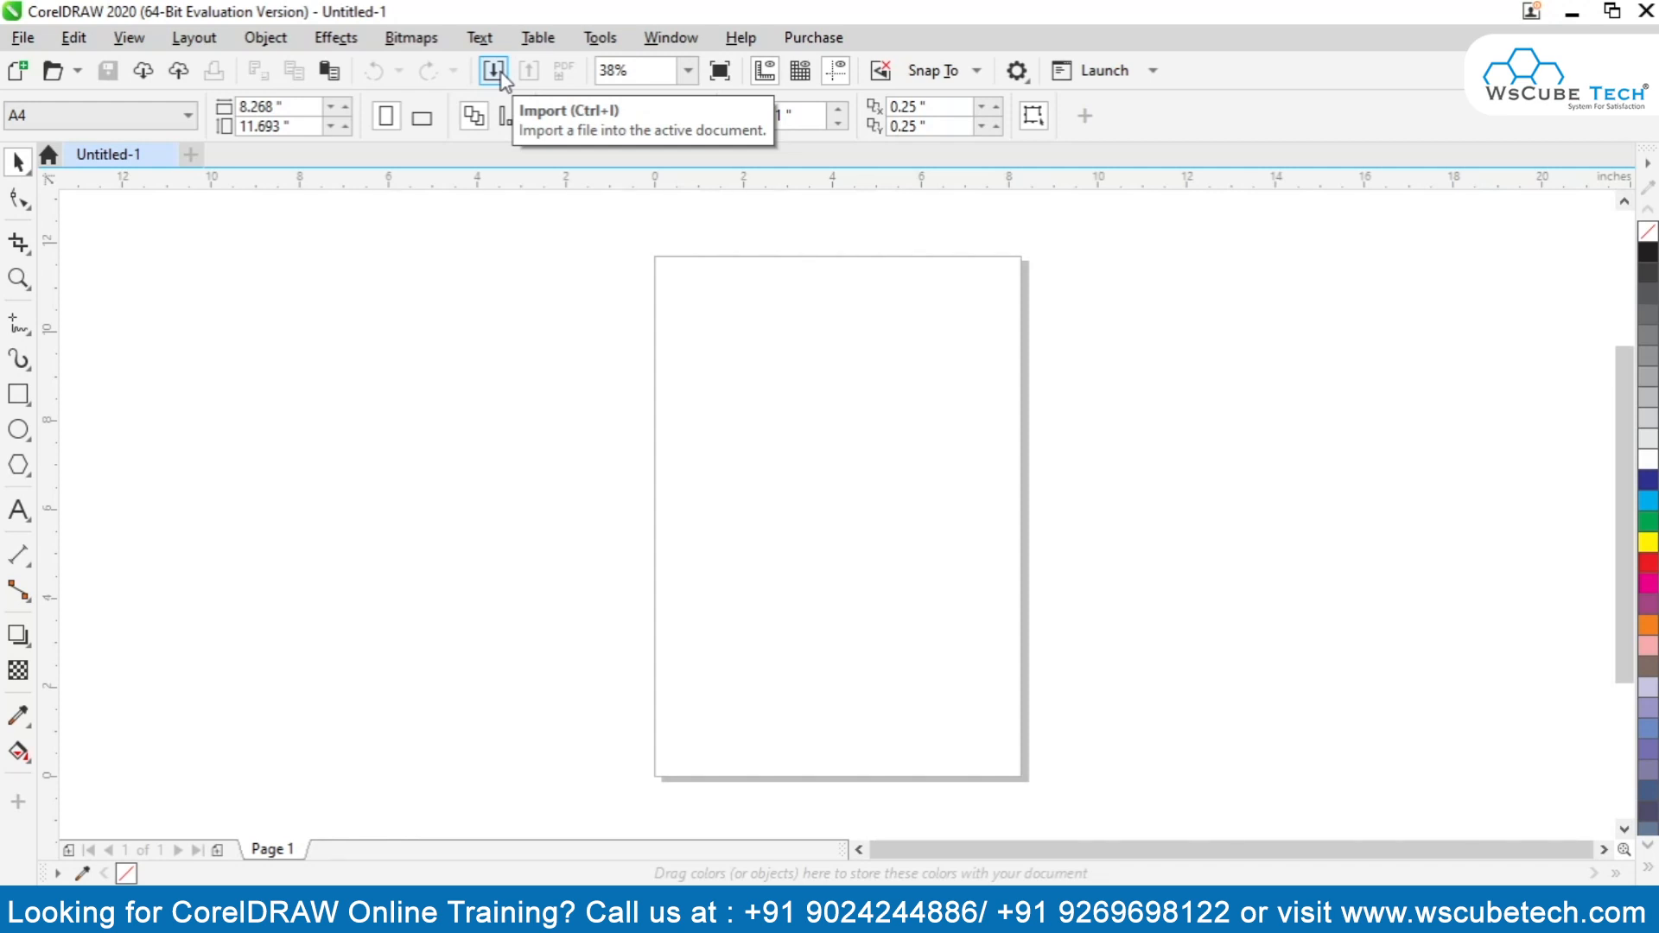
{"action": "left_click", "coordinate": [495, 71]}
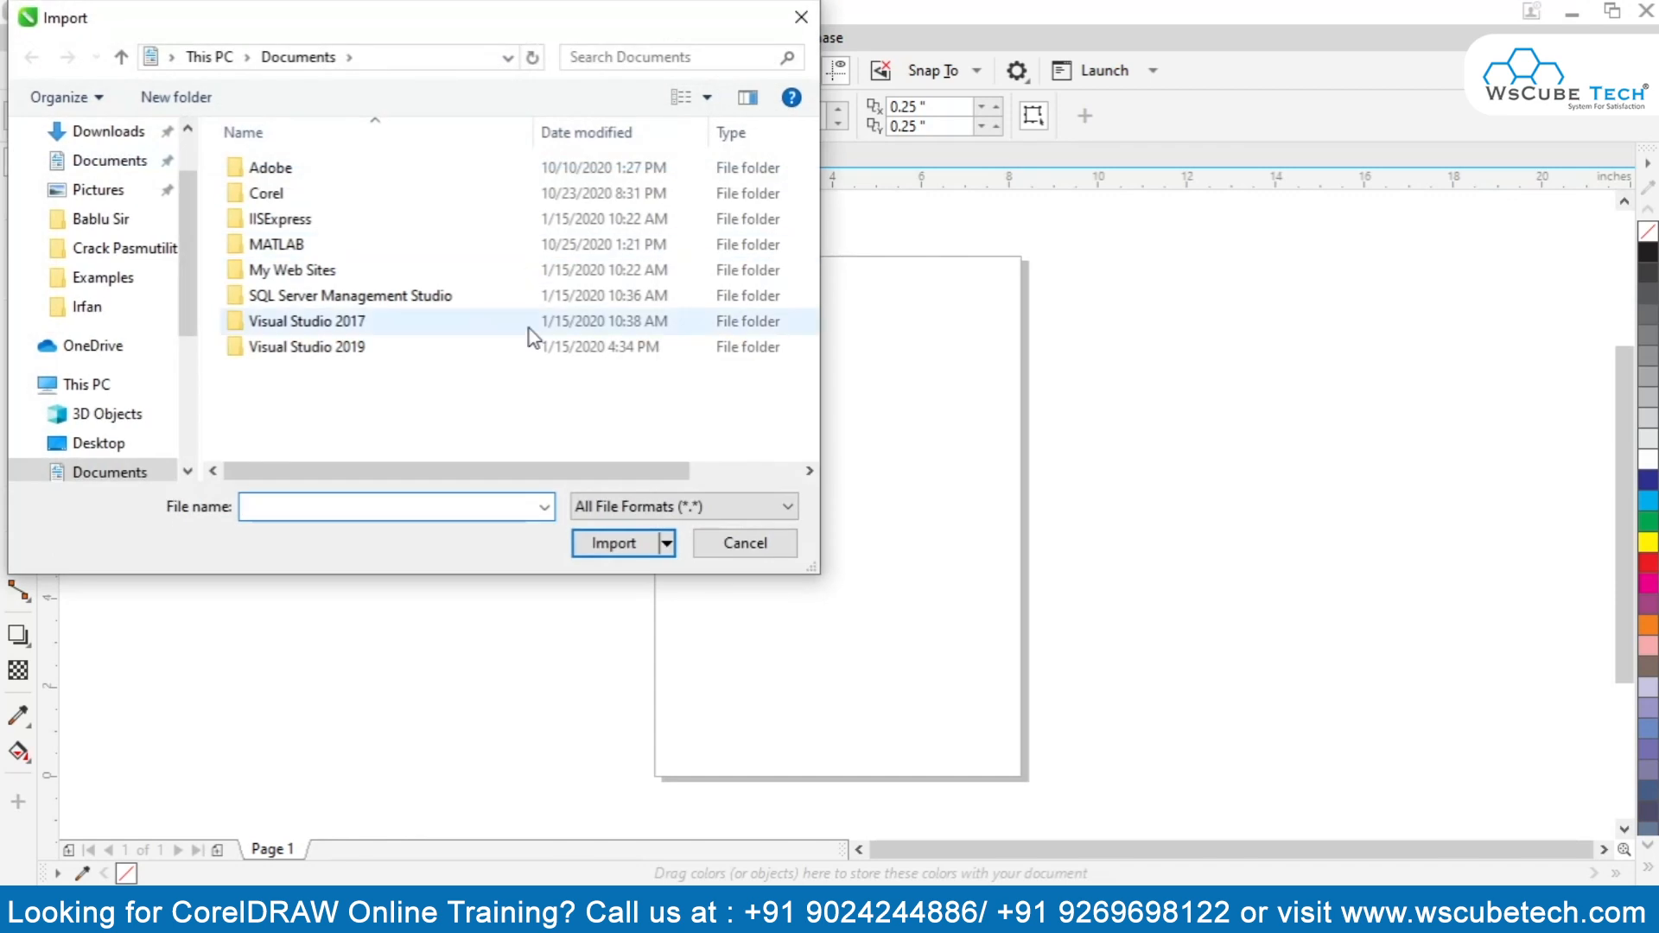
{"action": "key", "text": "Escape"}
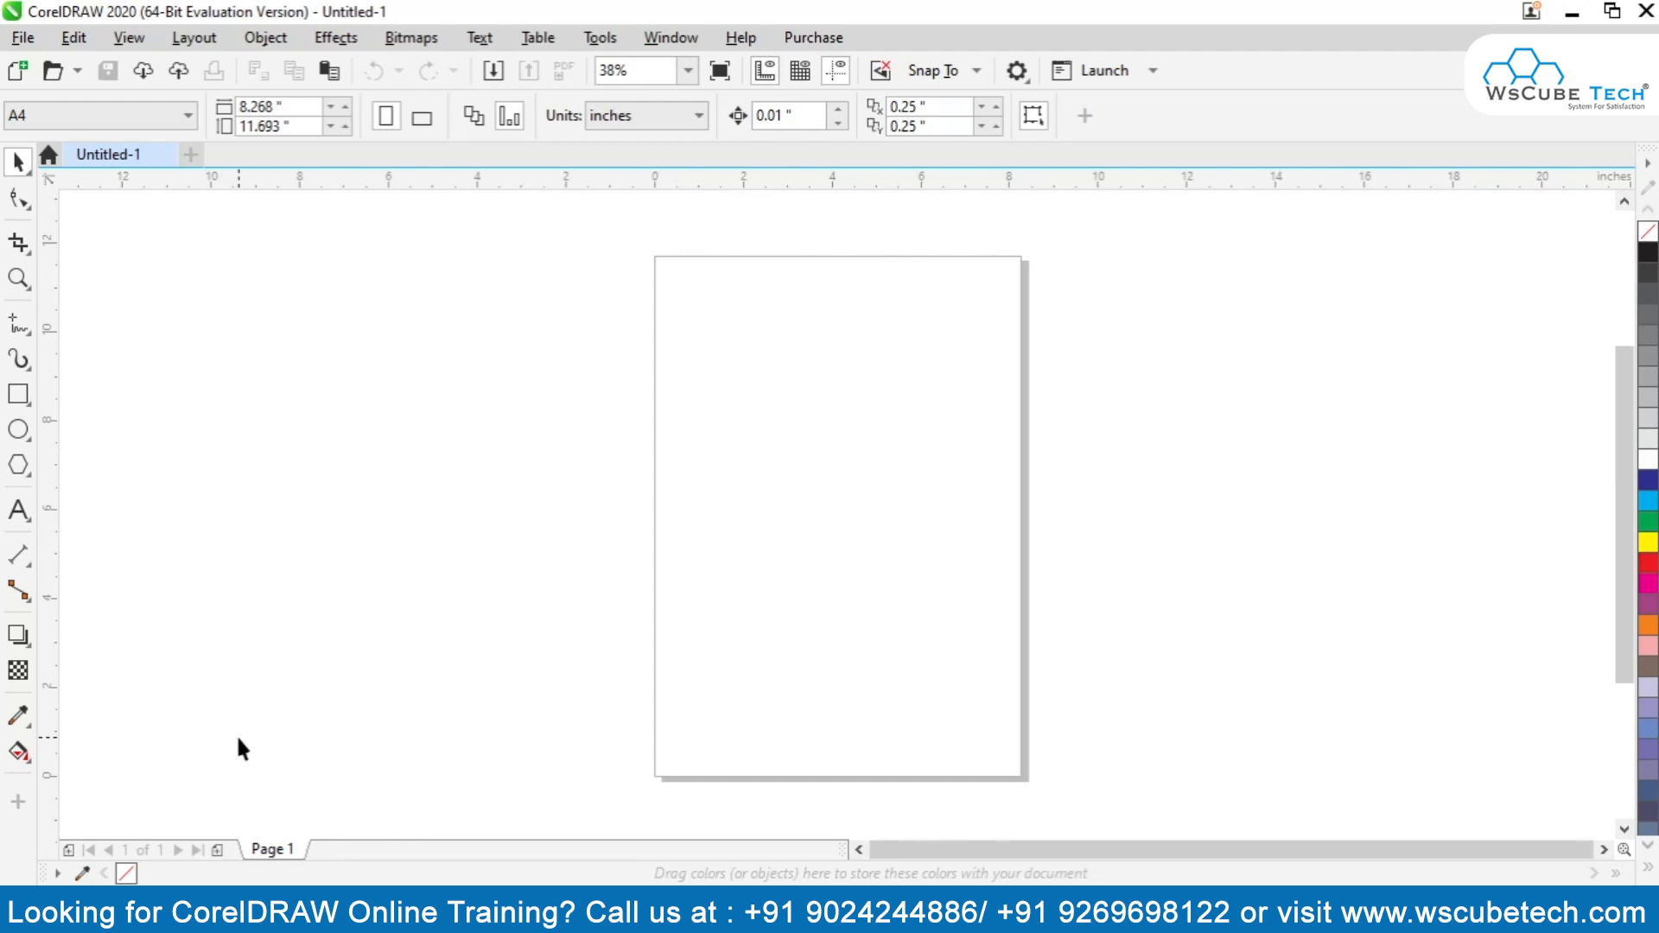
Step: Add four new pages after Page 1 of the document
{"action": "left_click", "coordinate": [218, 850]}
{"action": "left_click", "coordinate": [219, 851]}
{"action": "left_click", "coordinate": [218, 851]}
{"action": "left_click", "coordinate": [219, 851]}
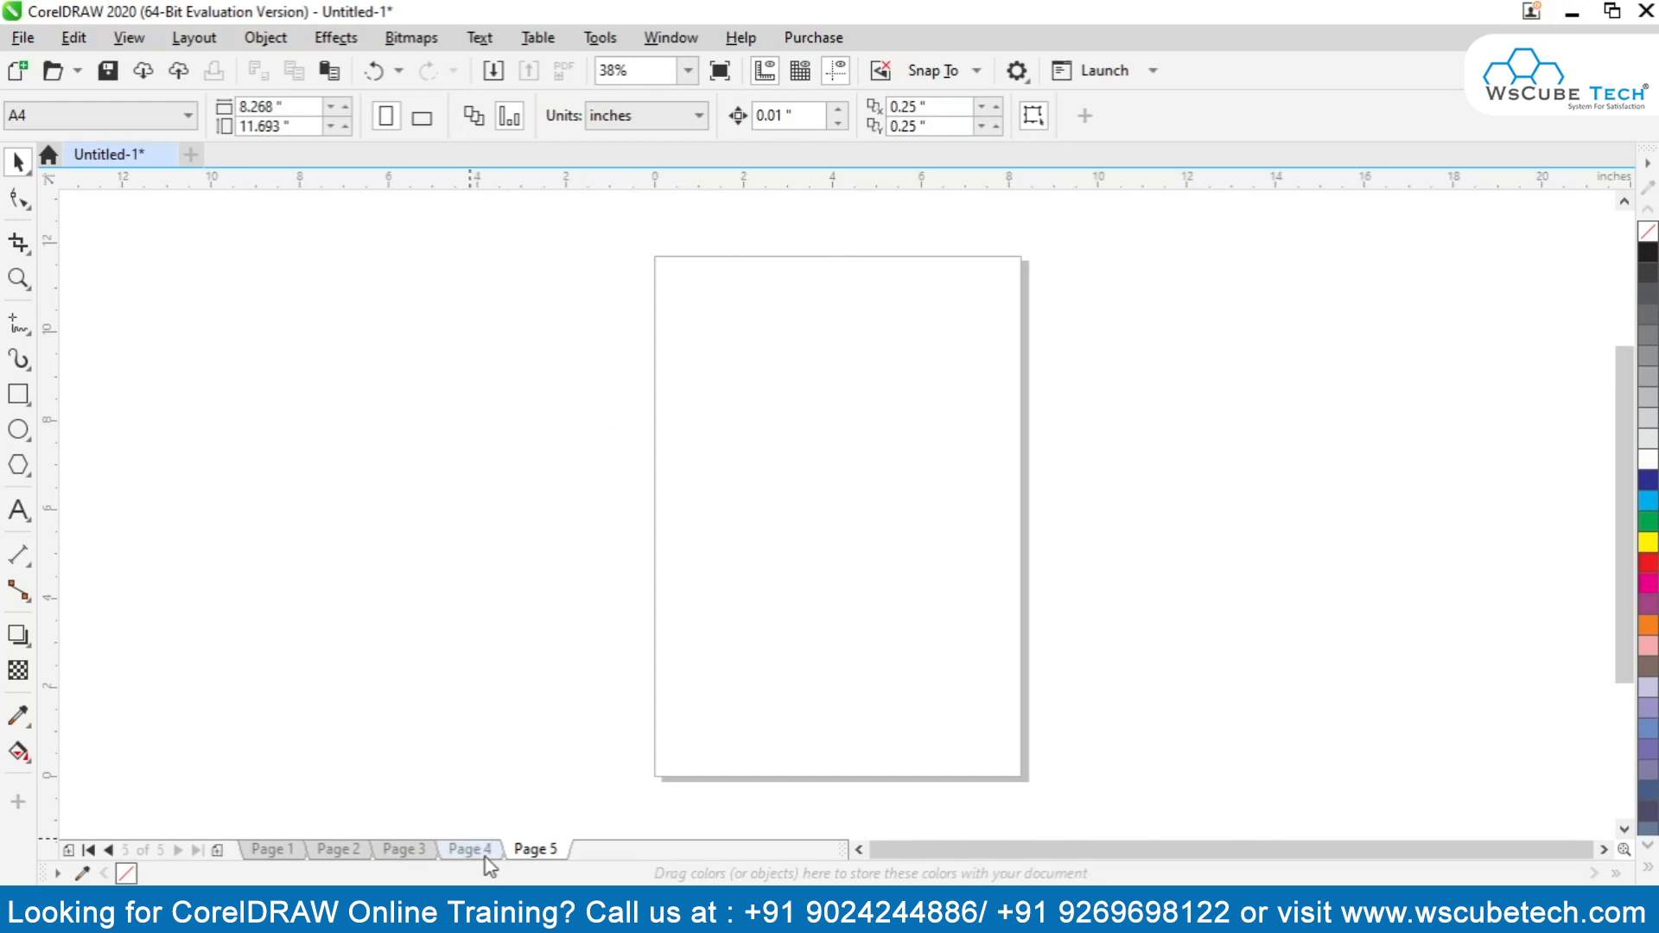
Step: Browse backward and forward through the document's pages, ending on Page 3
{"action": "key", "text": "Page_Up"}
{"action": "key", "text": "Page_Up"}
{"action": "key", "text": "Page_Up"}
{"action": "key", "text": "Page_Up"}
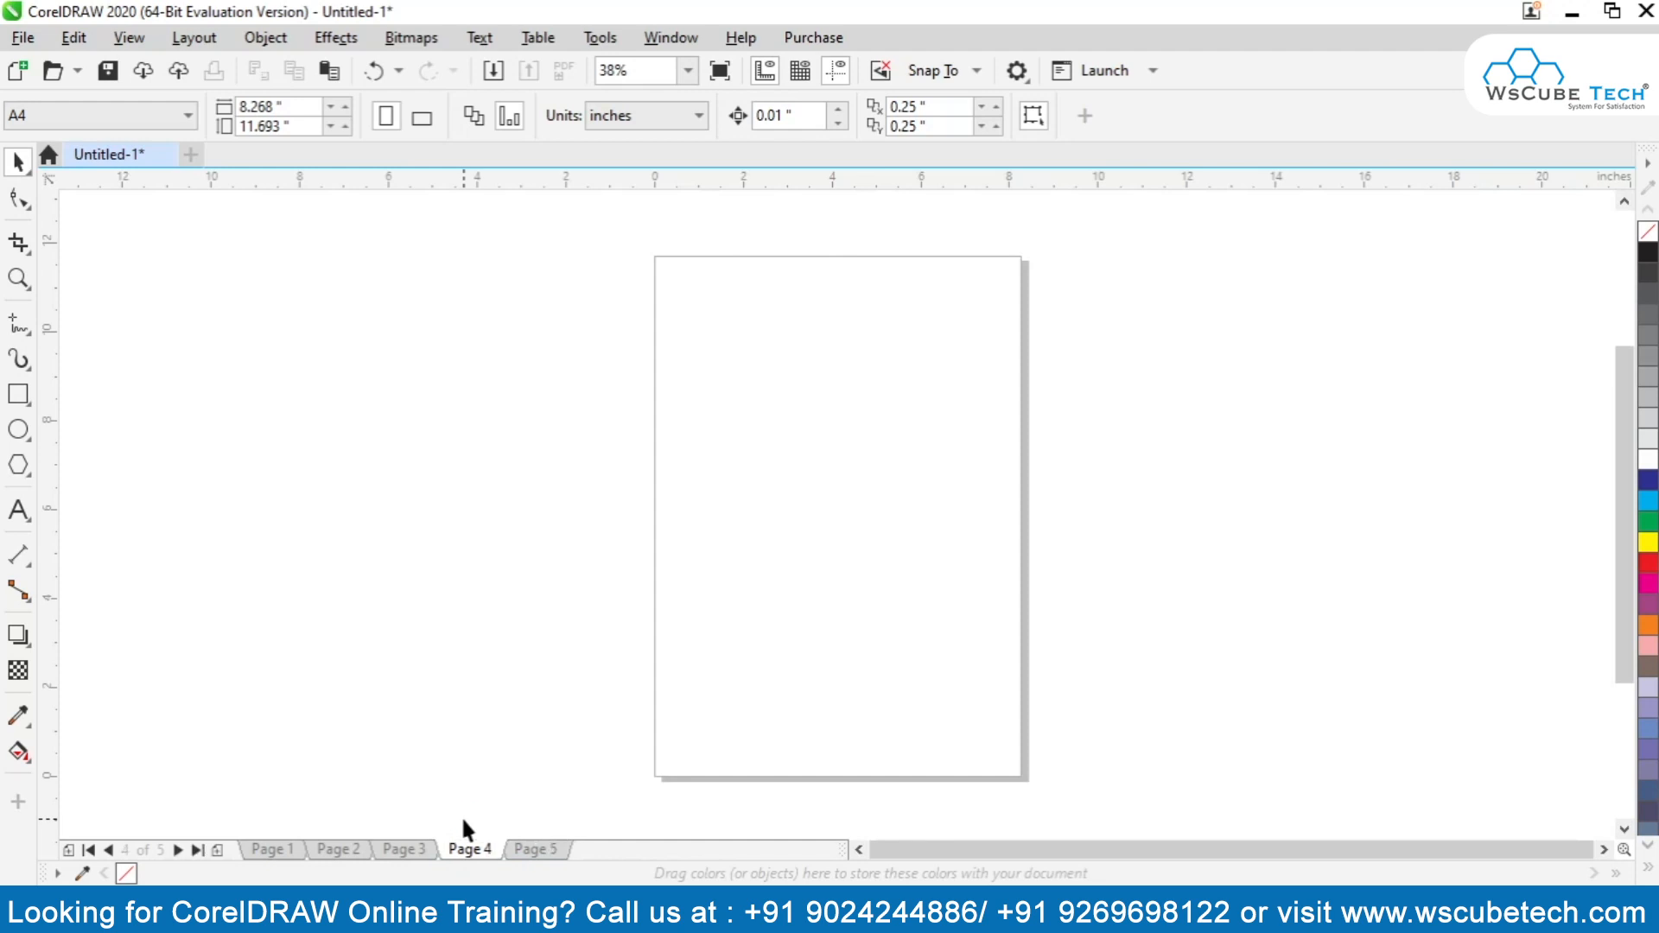
{"action": "key", "text": "Page_Down"}
{"action": "key", "text": "Page_Down"}
{"action": "key", "text": "Page_Down"}
{"action": "key", "text": "Page_Down"}
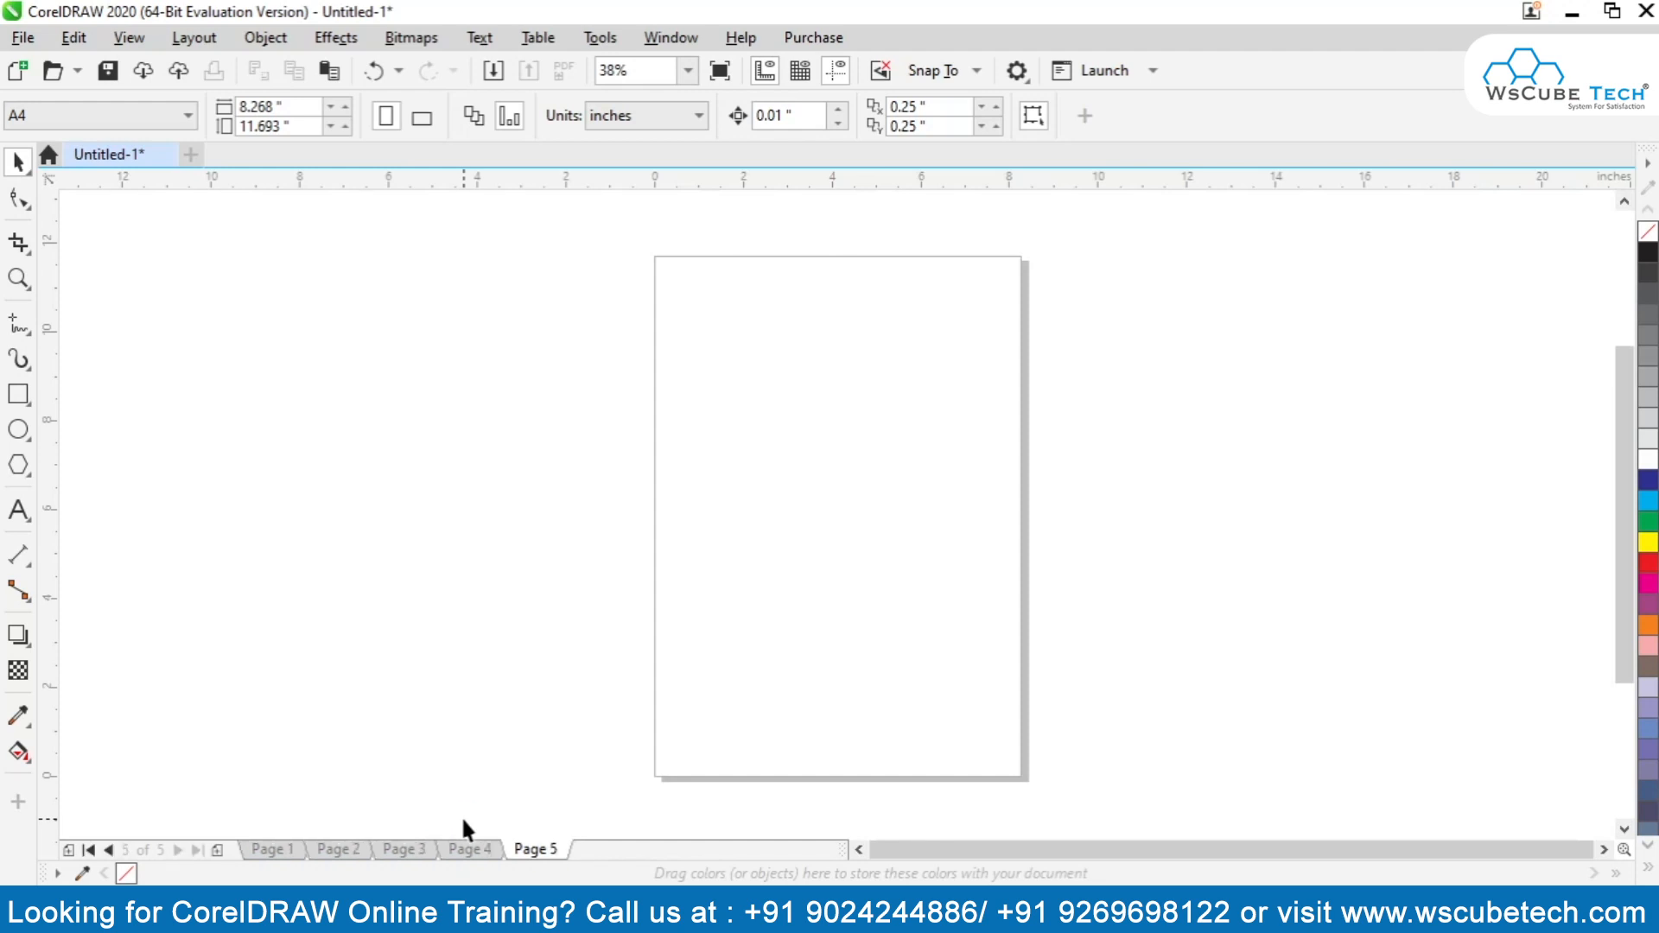
{"action": "left_click", "coordinate": [469, 849]}
{"action": "left_click", "coordinate": [424, 851]}
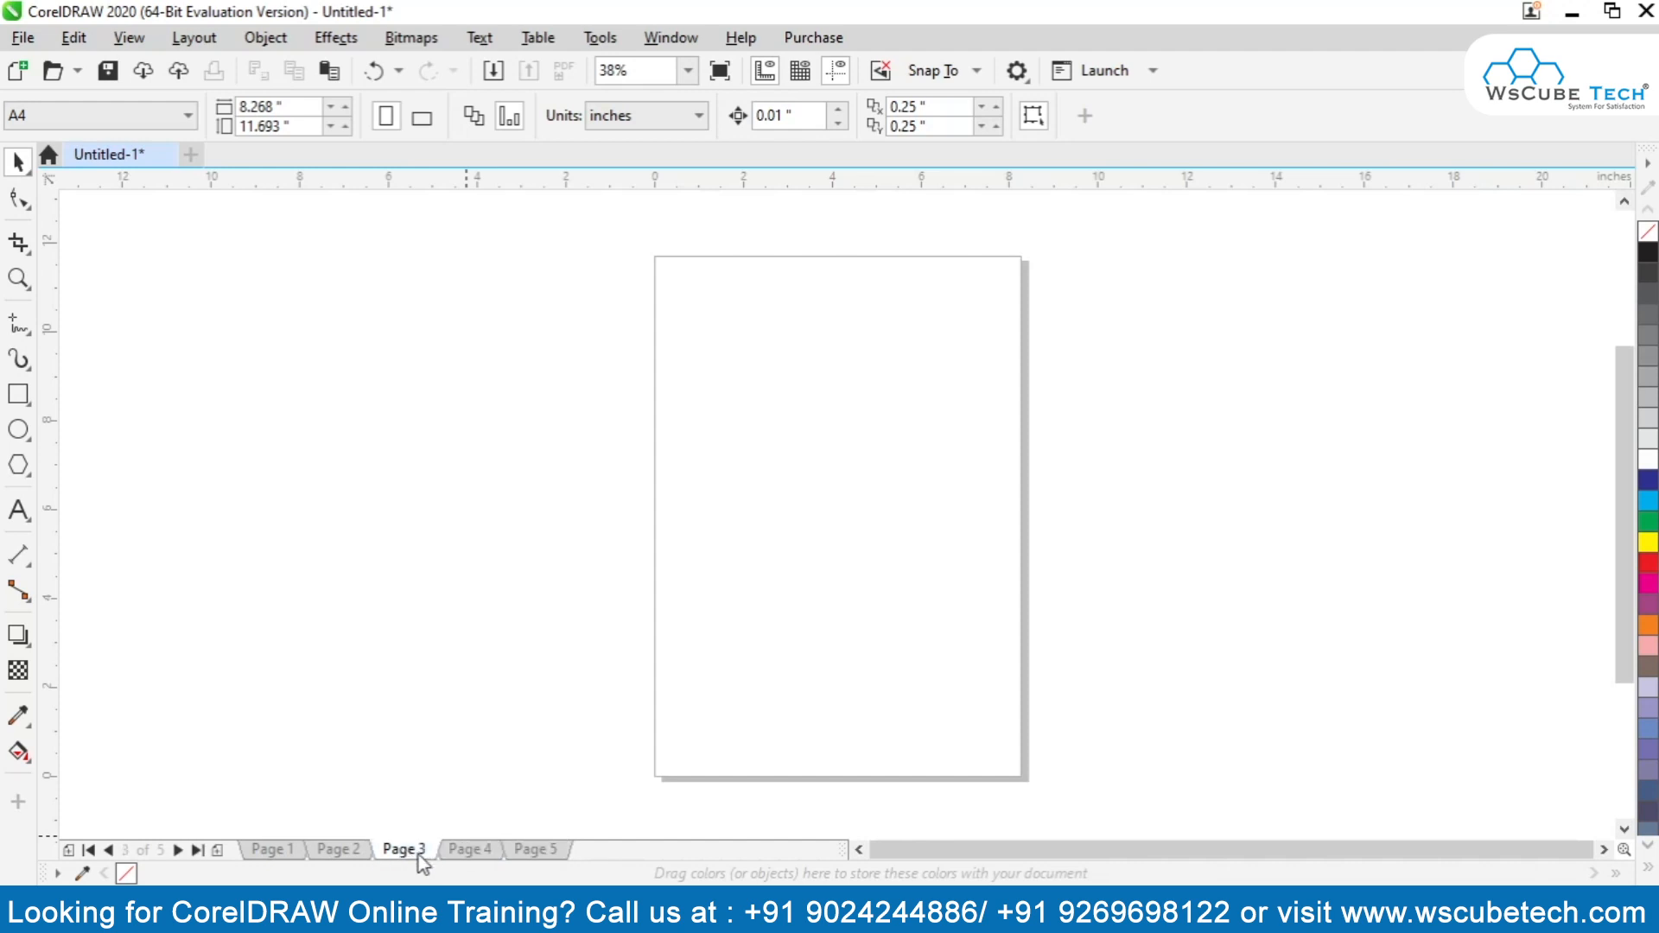
Step: Apply landscape orientation to all pages of the document and browse through the pages to Page 5
{"action": "left_click", "coordinate": [285, 851]}
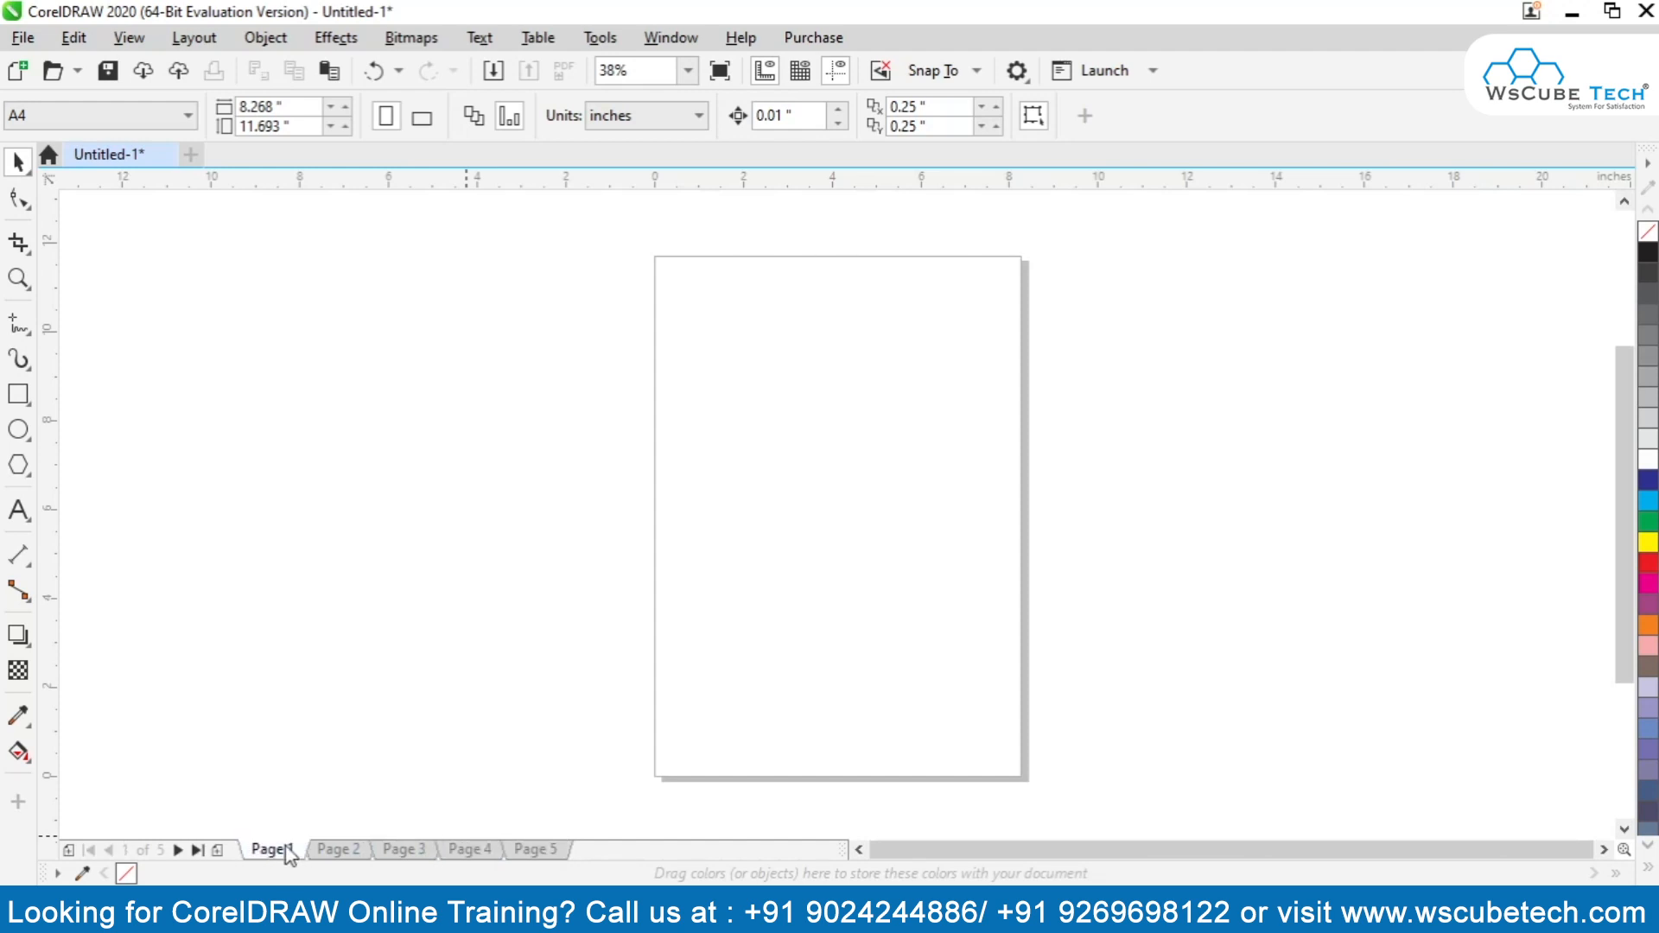
{"action": "left_click", "coordinate": [466, 126]}
{"action": "left_click", "coordinate": [350, 847]}
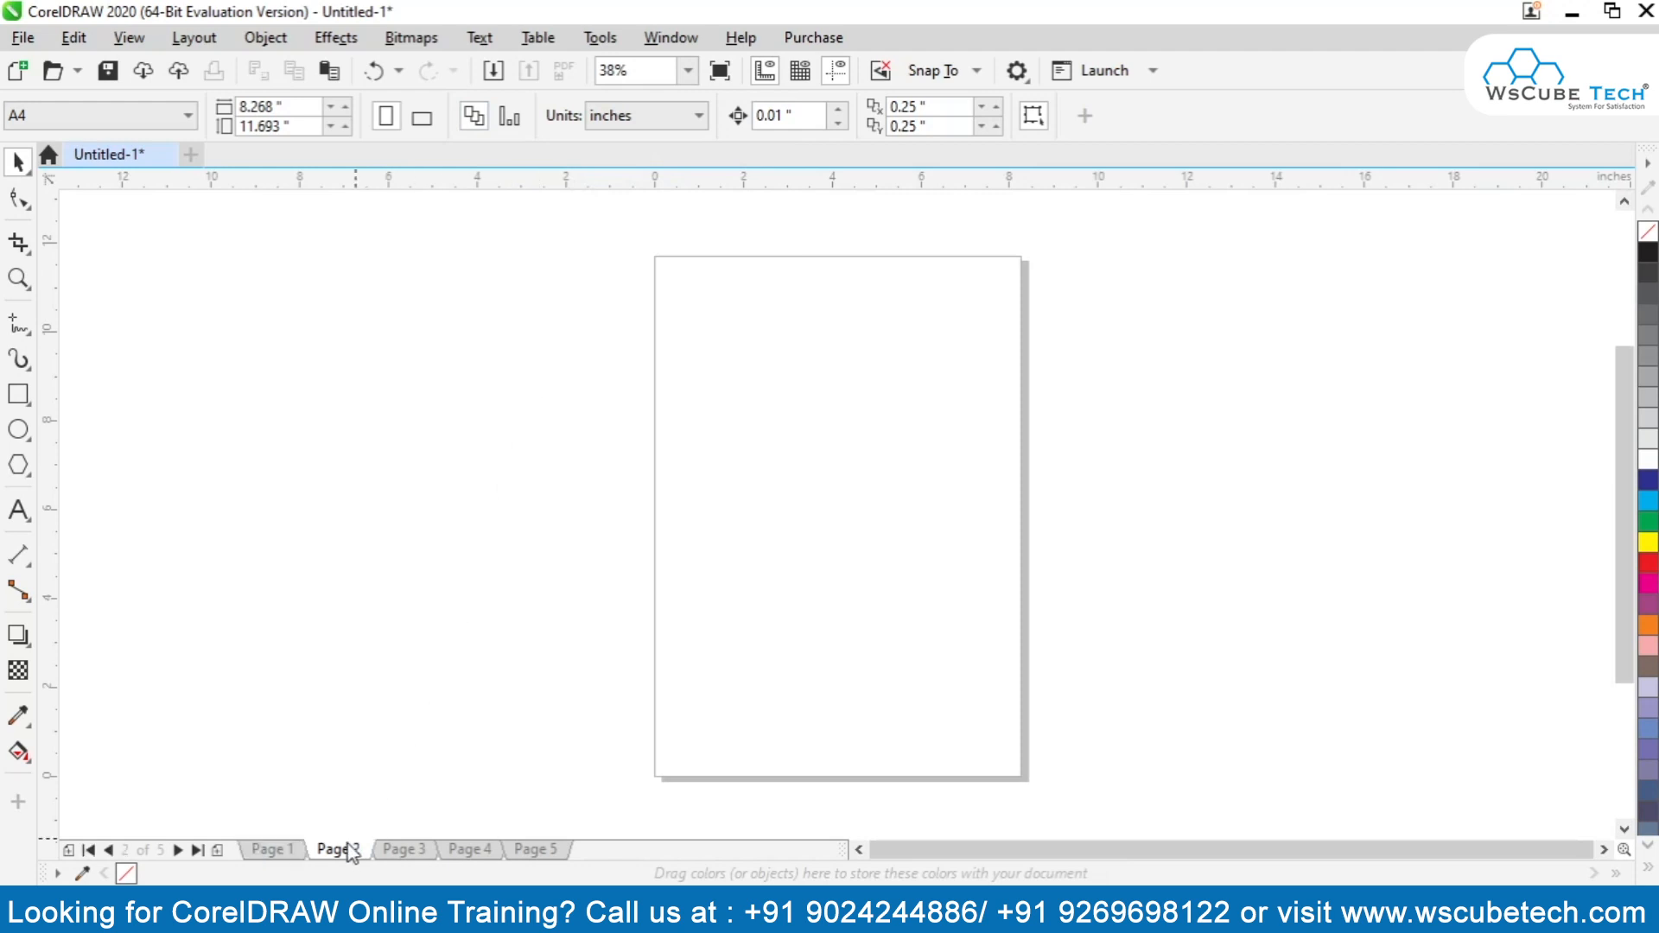
{"action": "left_click", "coordinate": [427, 117]}
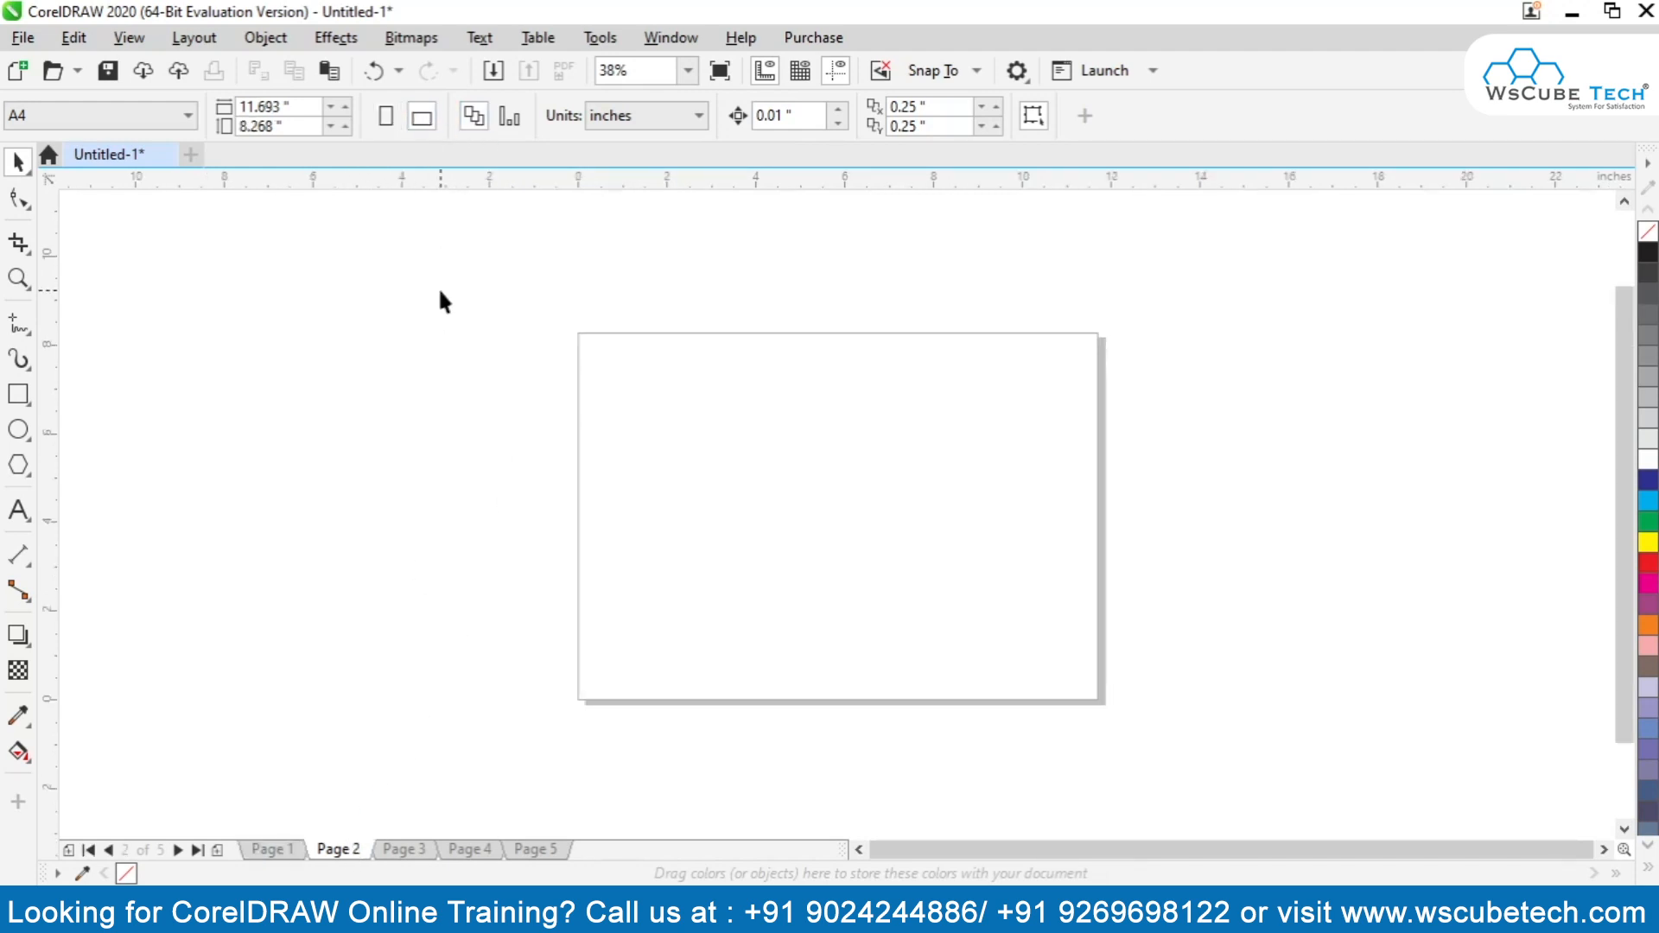
{"action": "key", "text": "Page_Up"}
{"action": "key", "text": "Page_Down"}
{"action": "key", "text": "Page_Down"}
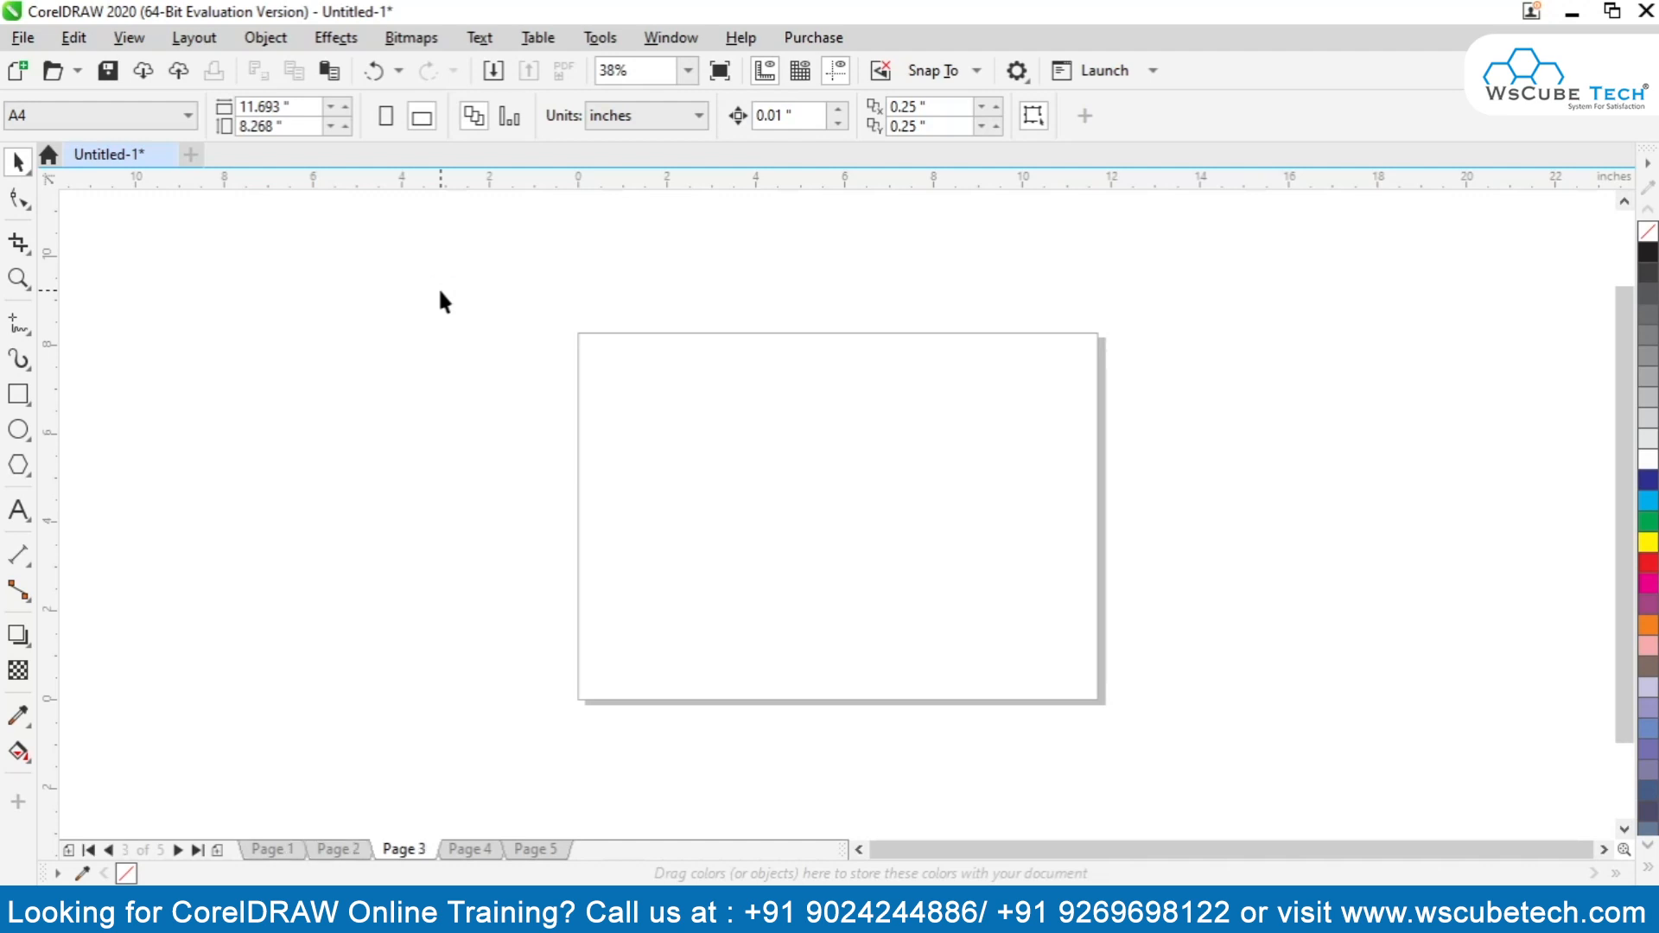
{"action": "key", "text": "Page_Down"}
{"action": "key", "text": "Page_Down"}
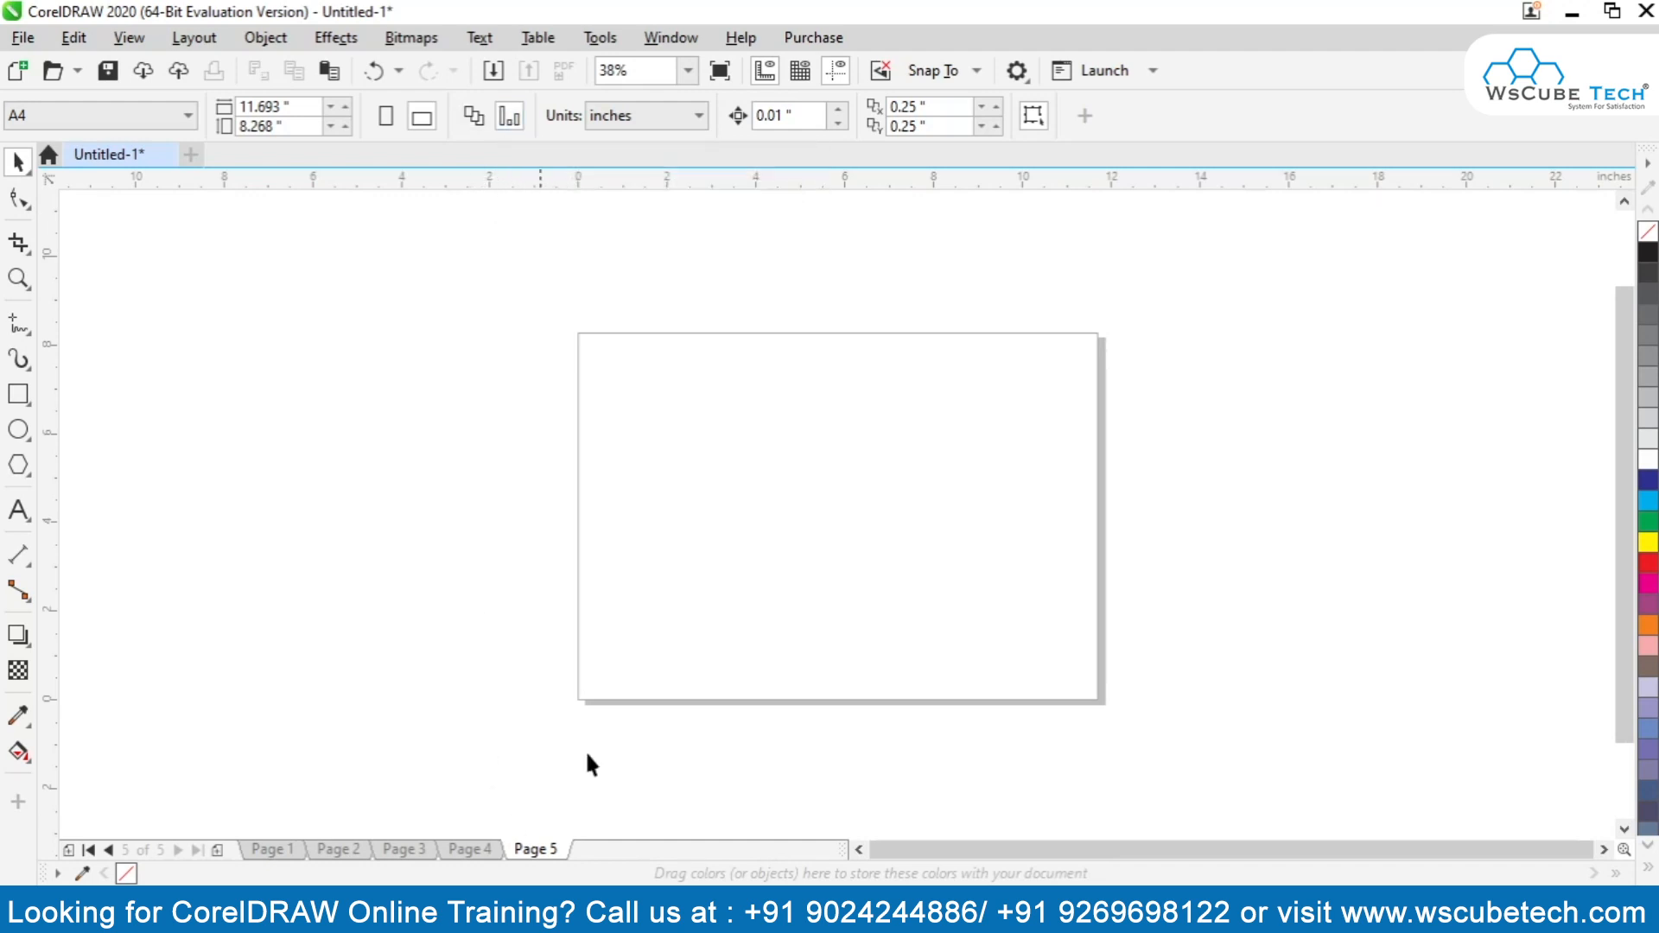
Step: Set only Page 4 to portrait orientation, and check Pages 2 and 3
{"action": "key", "text": "Page_Up"}
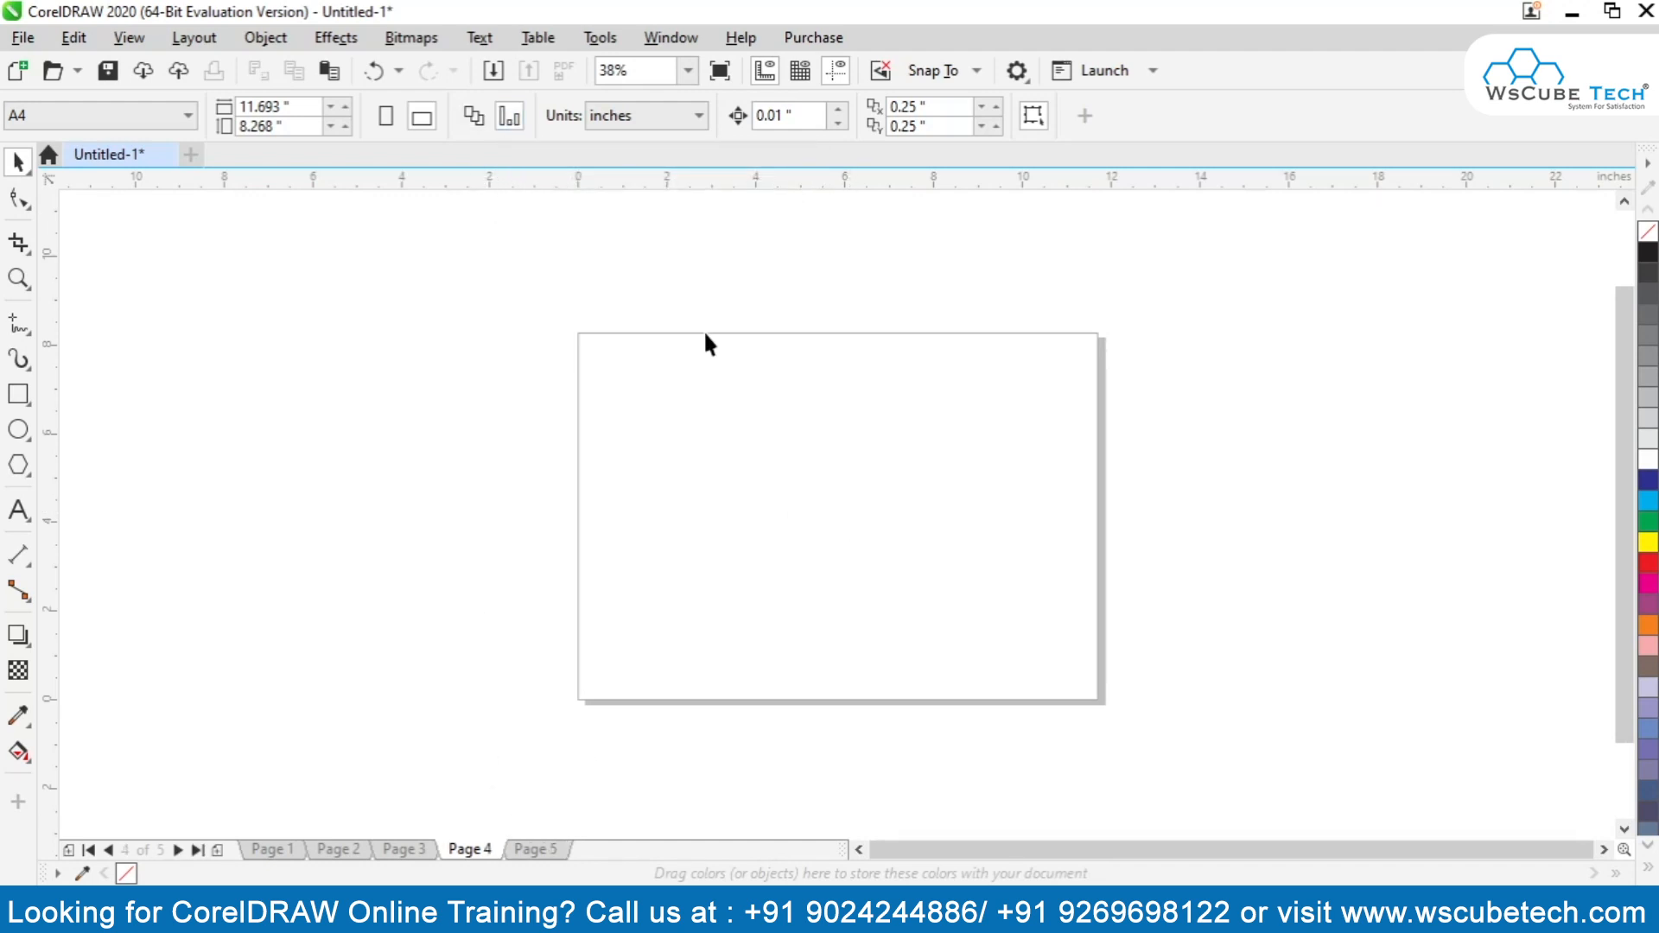
{"action": "left_click", "coordinate": [396, 120]}
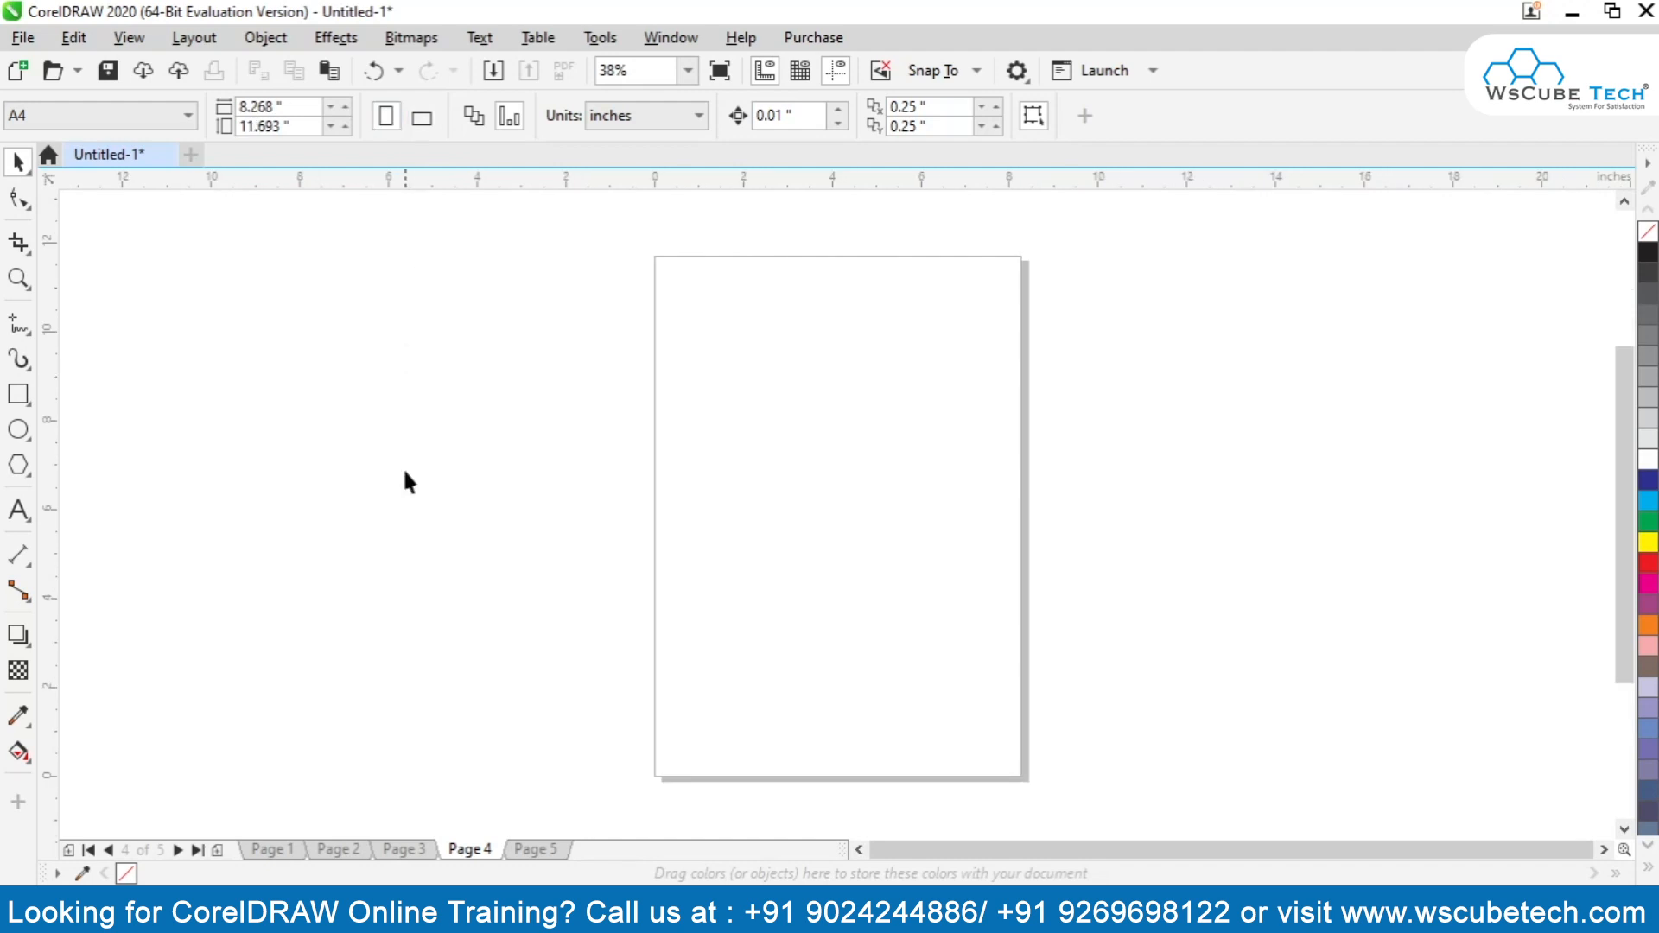
{"action": "left_click", "coordinate": [333, 850]}
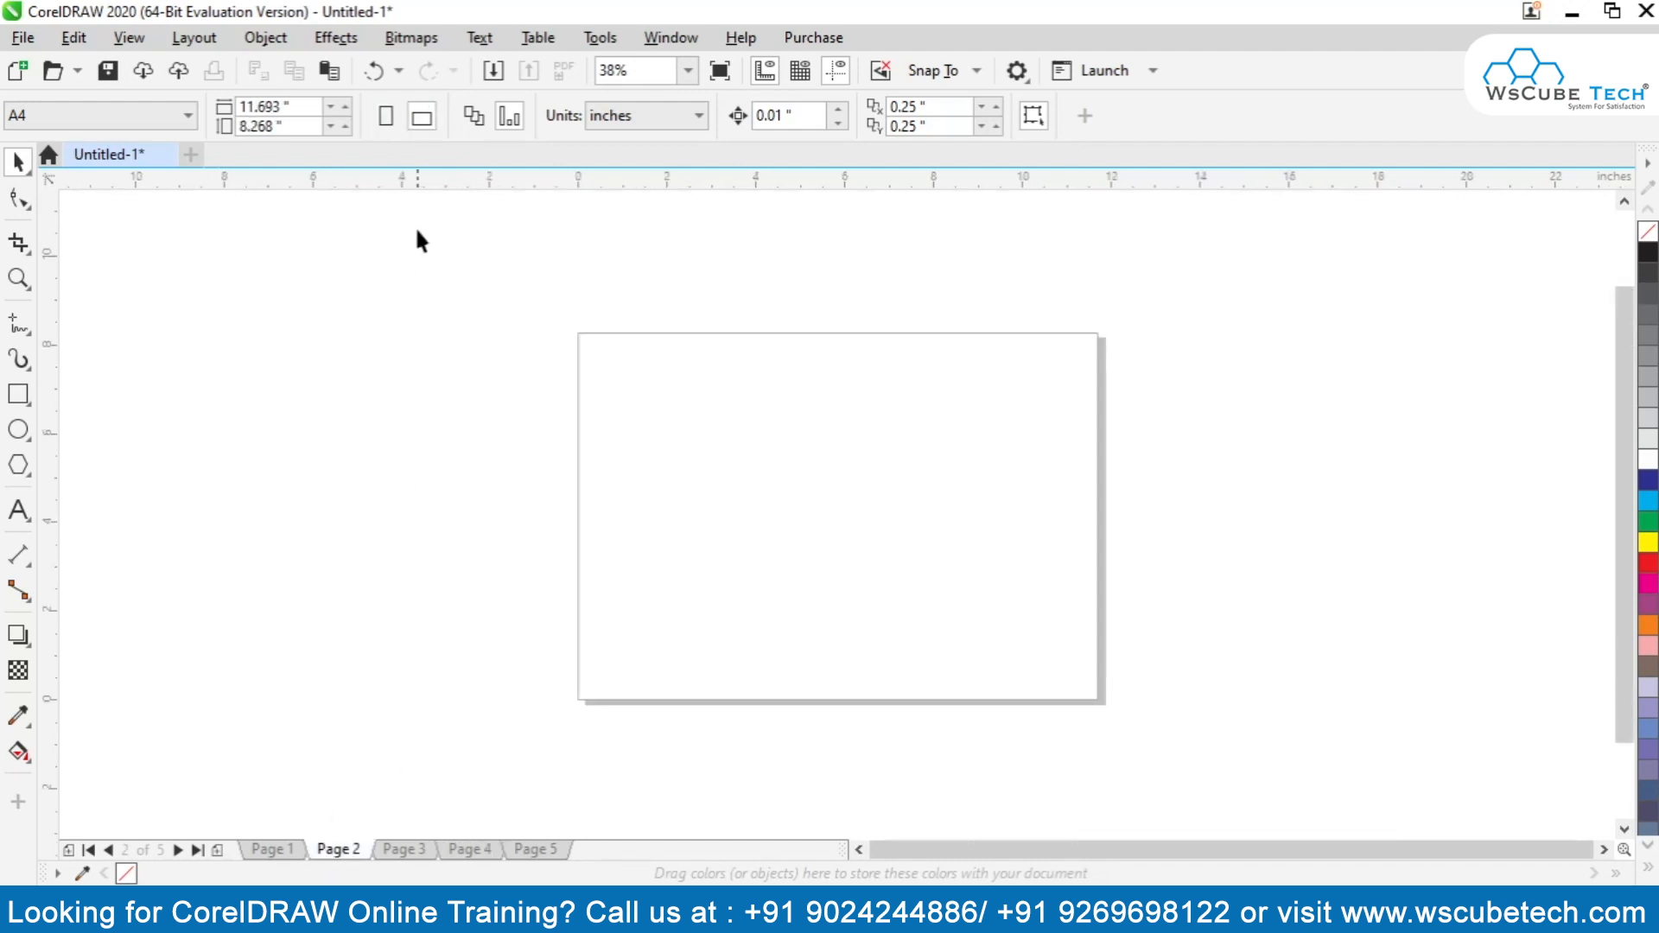
{"action": "left_click", "coordinate": [399, 851]}
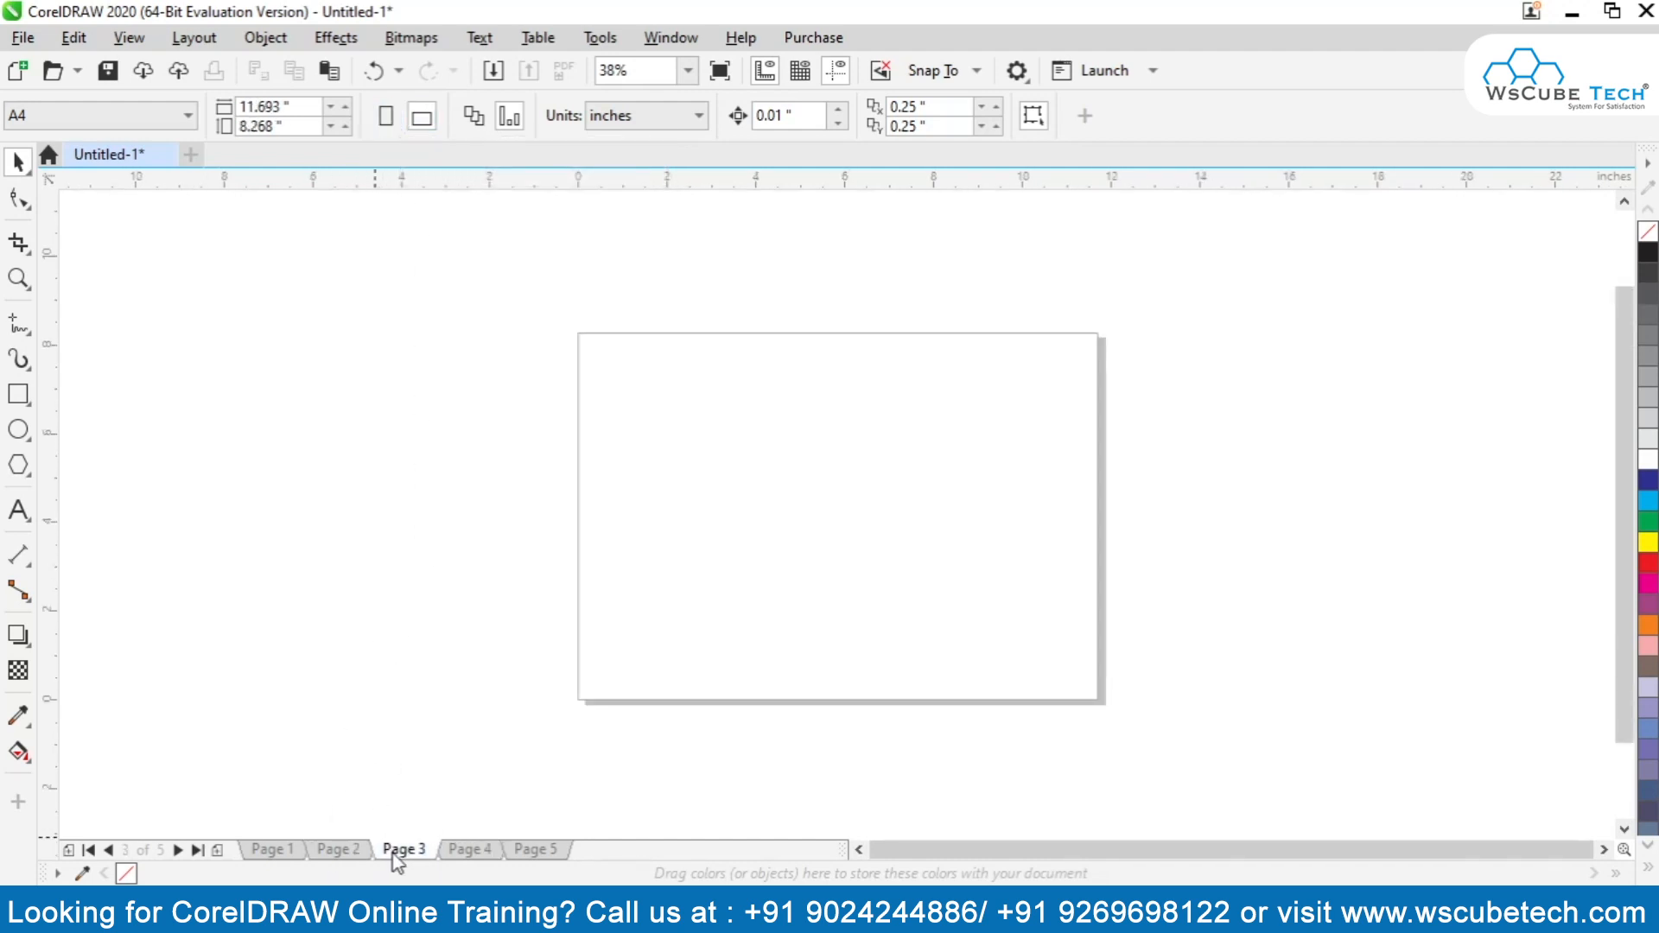
Step: Set only Page 2 to portrait orientation and browse the document from Page 1 to Page 5
{"action": "left_click", "coordinate": [340, 848]}
{"action": "left_click", "coordinate": [385, 116]}
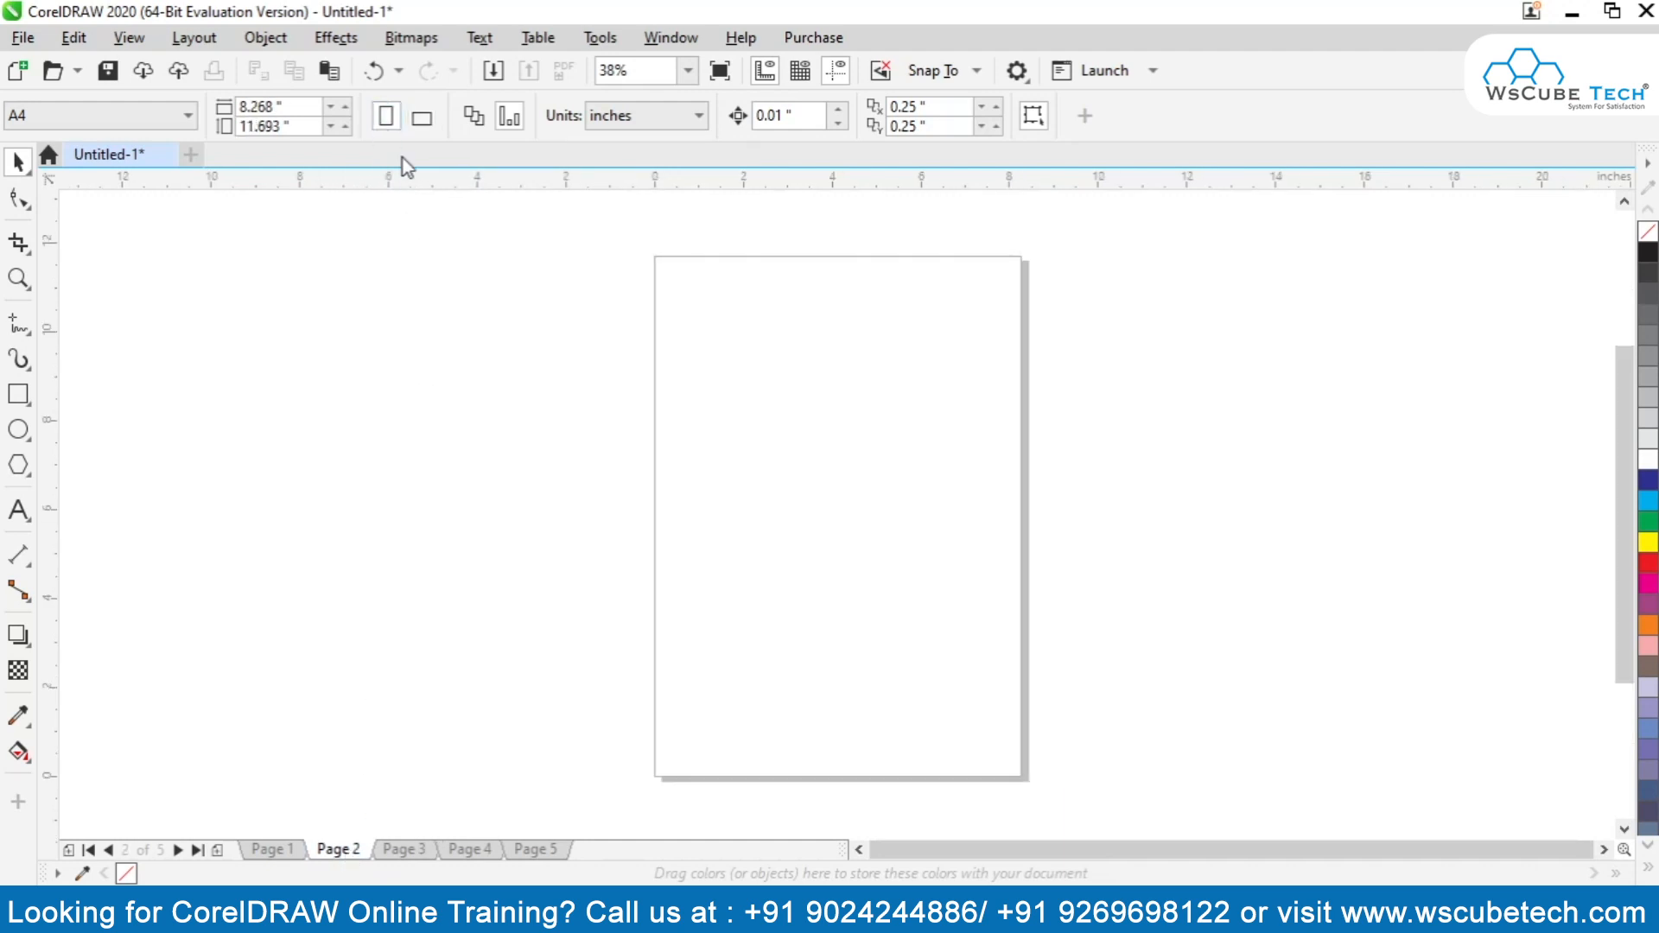
{"action": "left_click", "coordinate": [269, 850]}
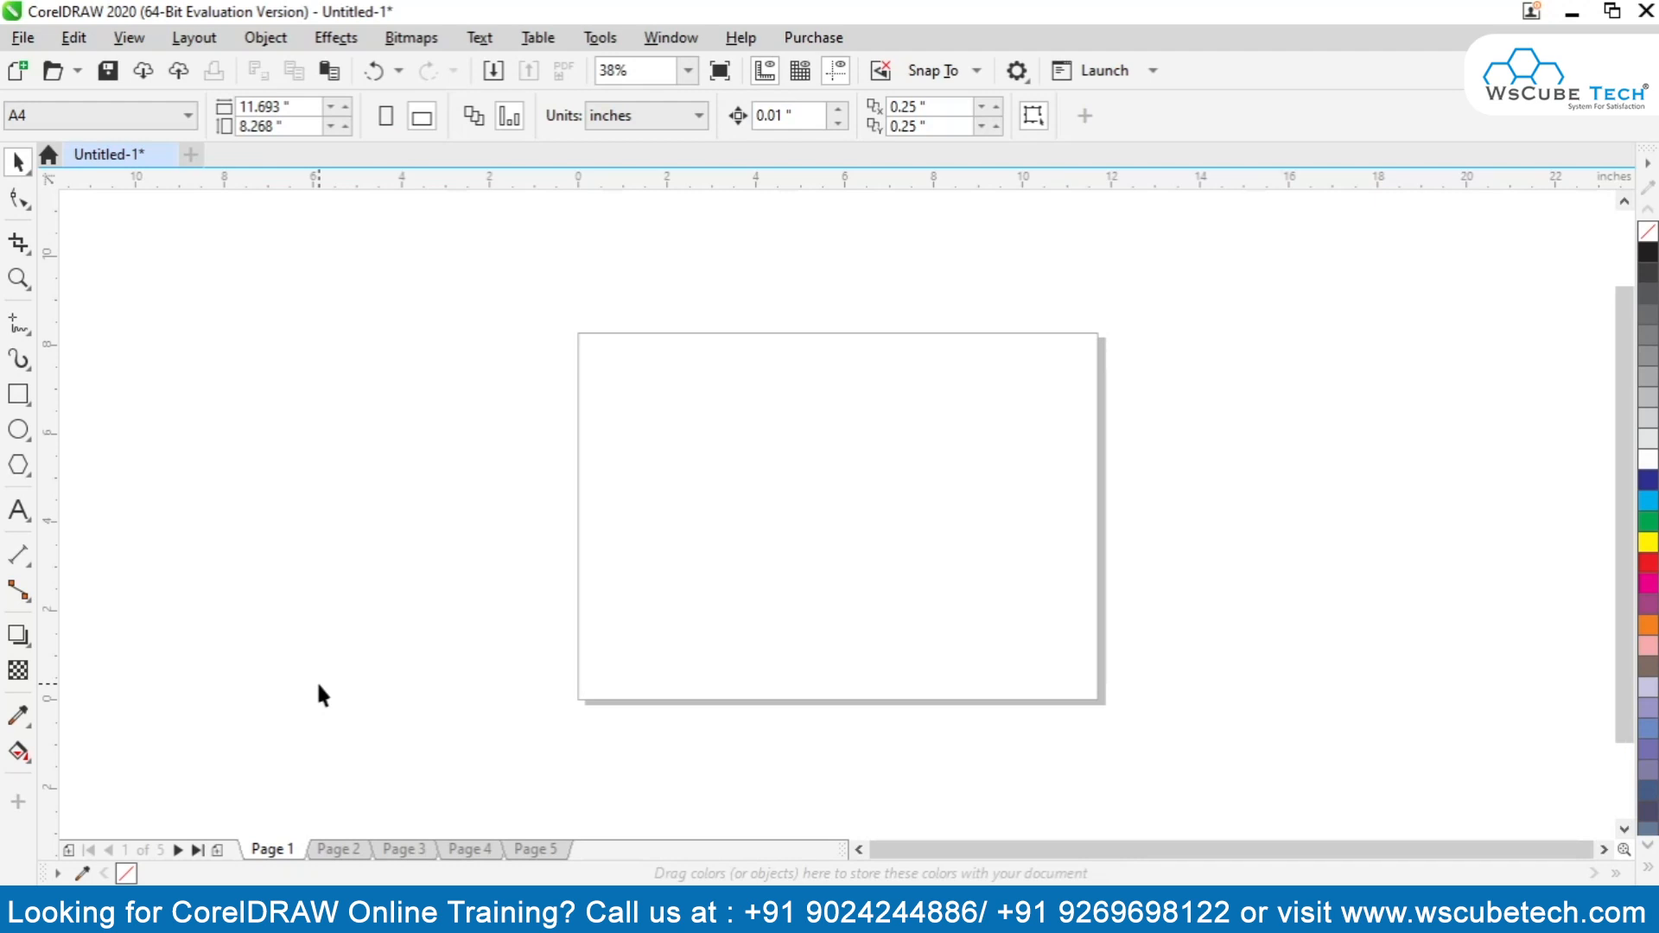
{"action": "key", "text": "Page_Down"}
{"action": "key", "text": "Page_Down"}
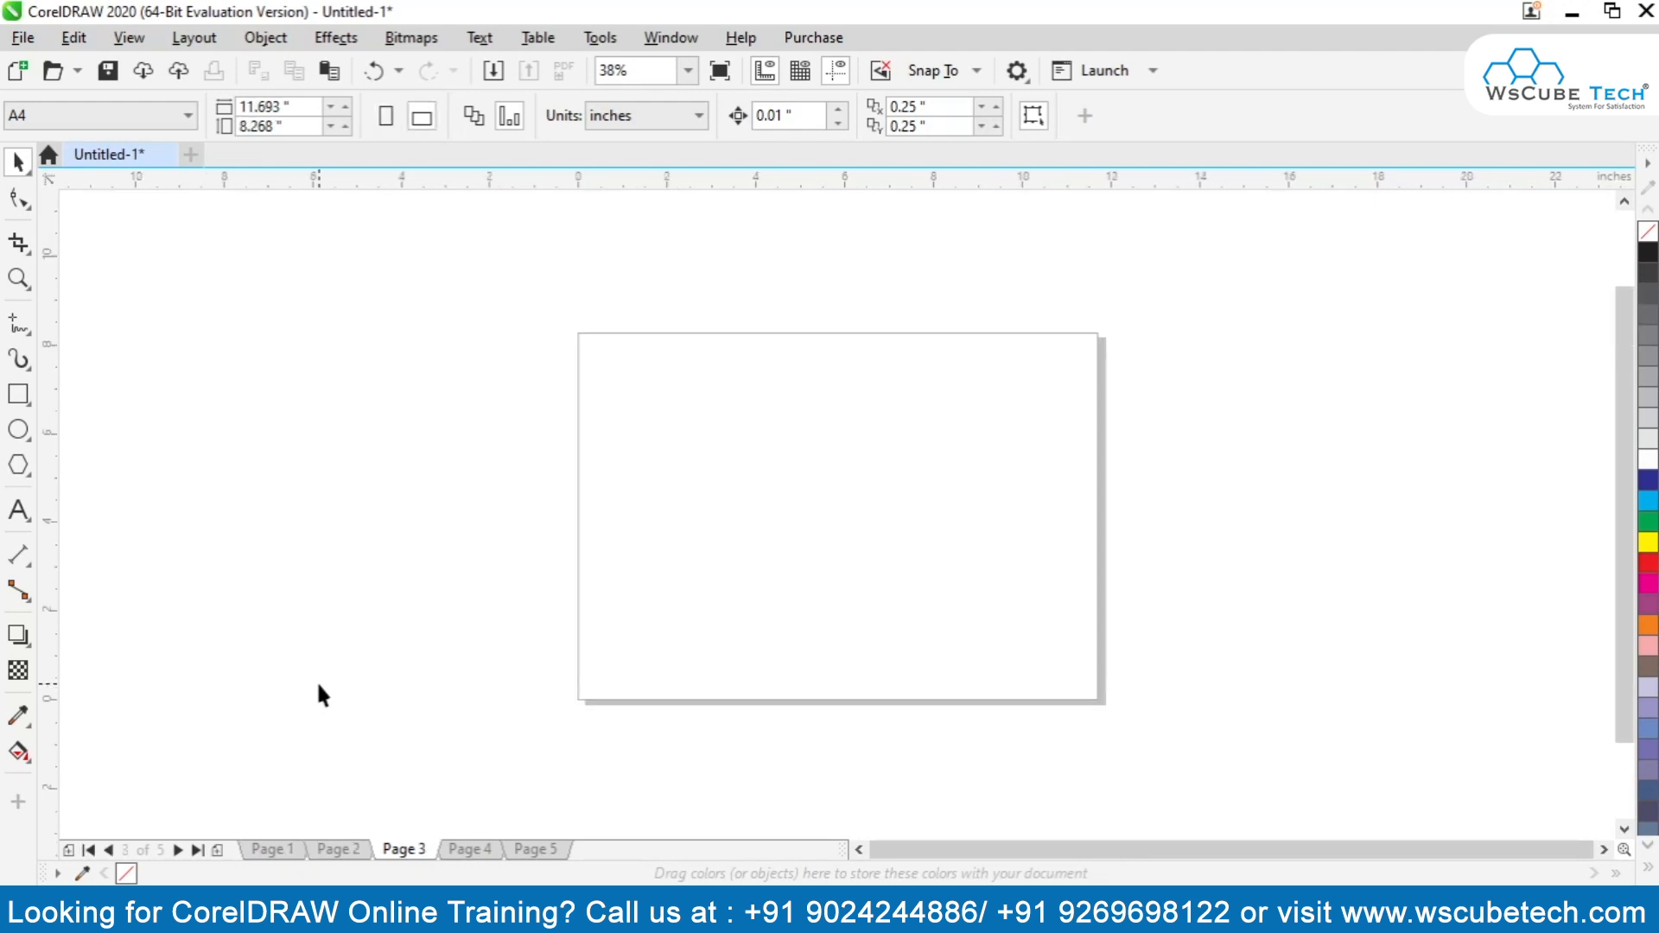
{"action": "key", "text": "Page_Down"}
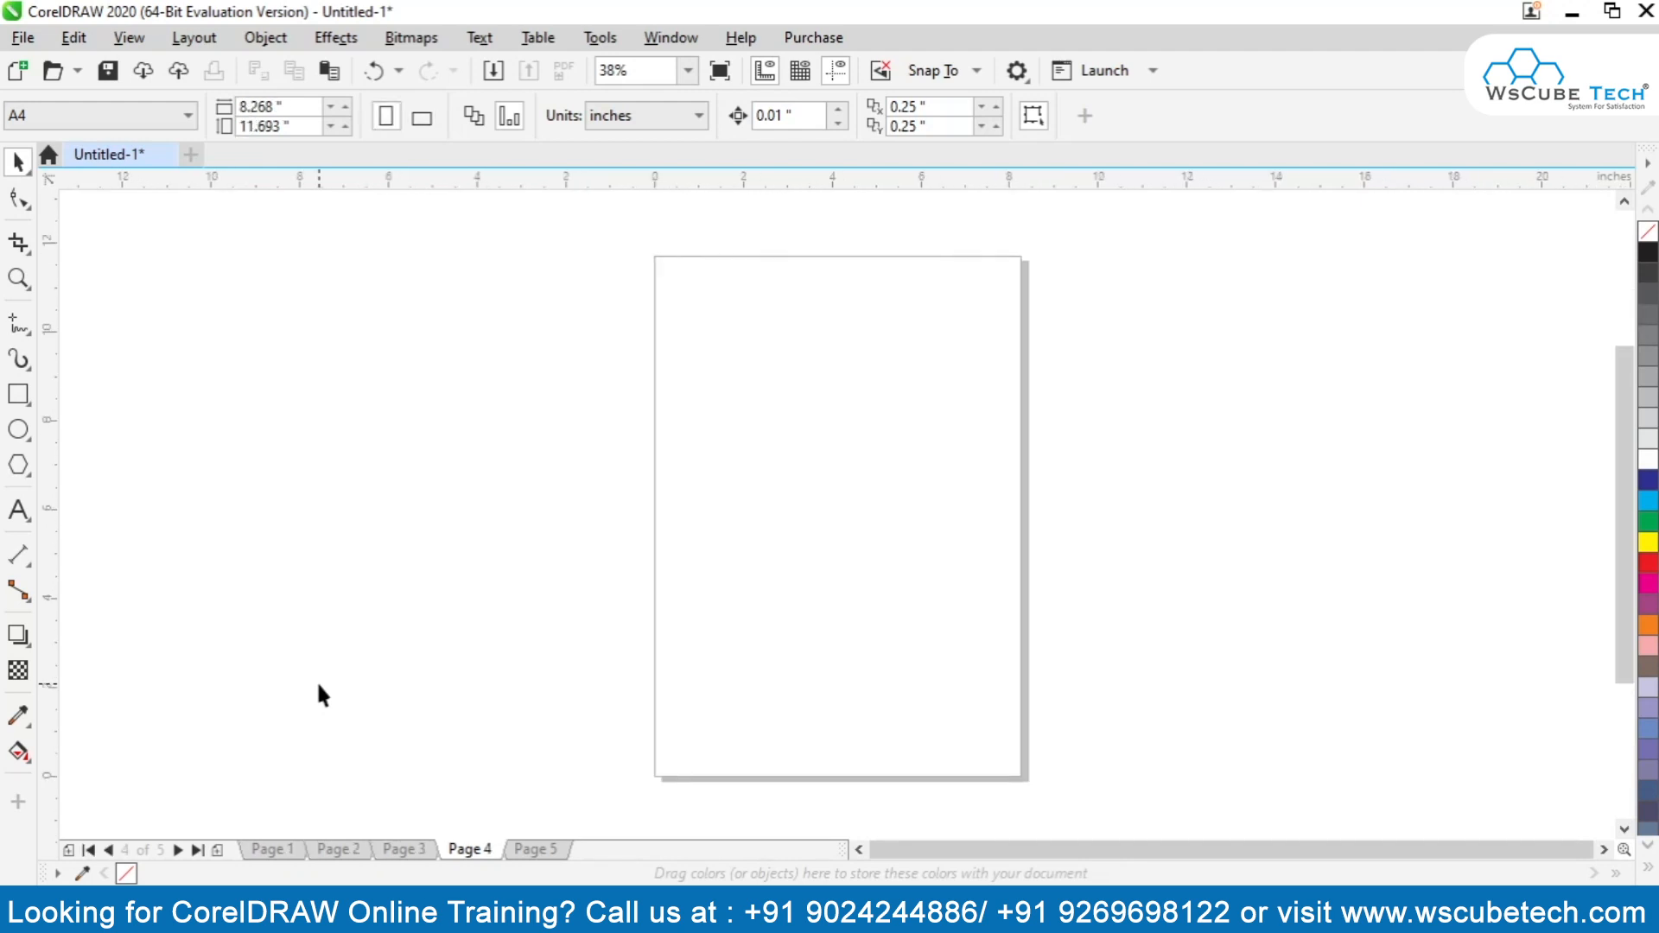
{"action": "key", "text": "Page_Down"}
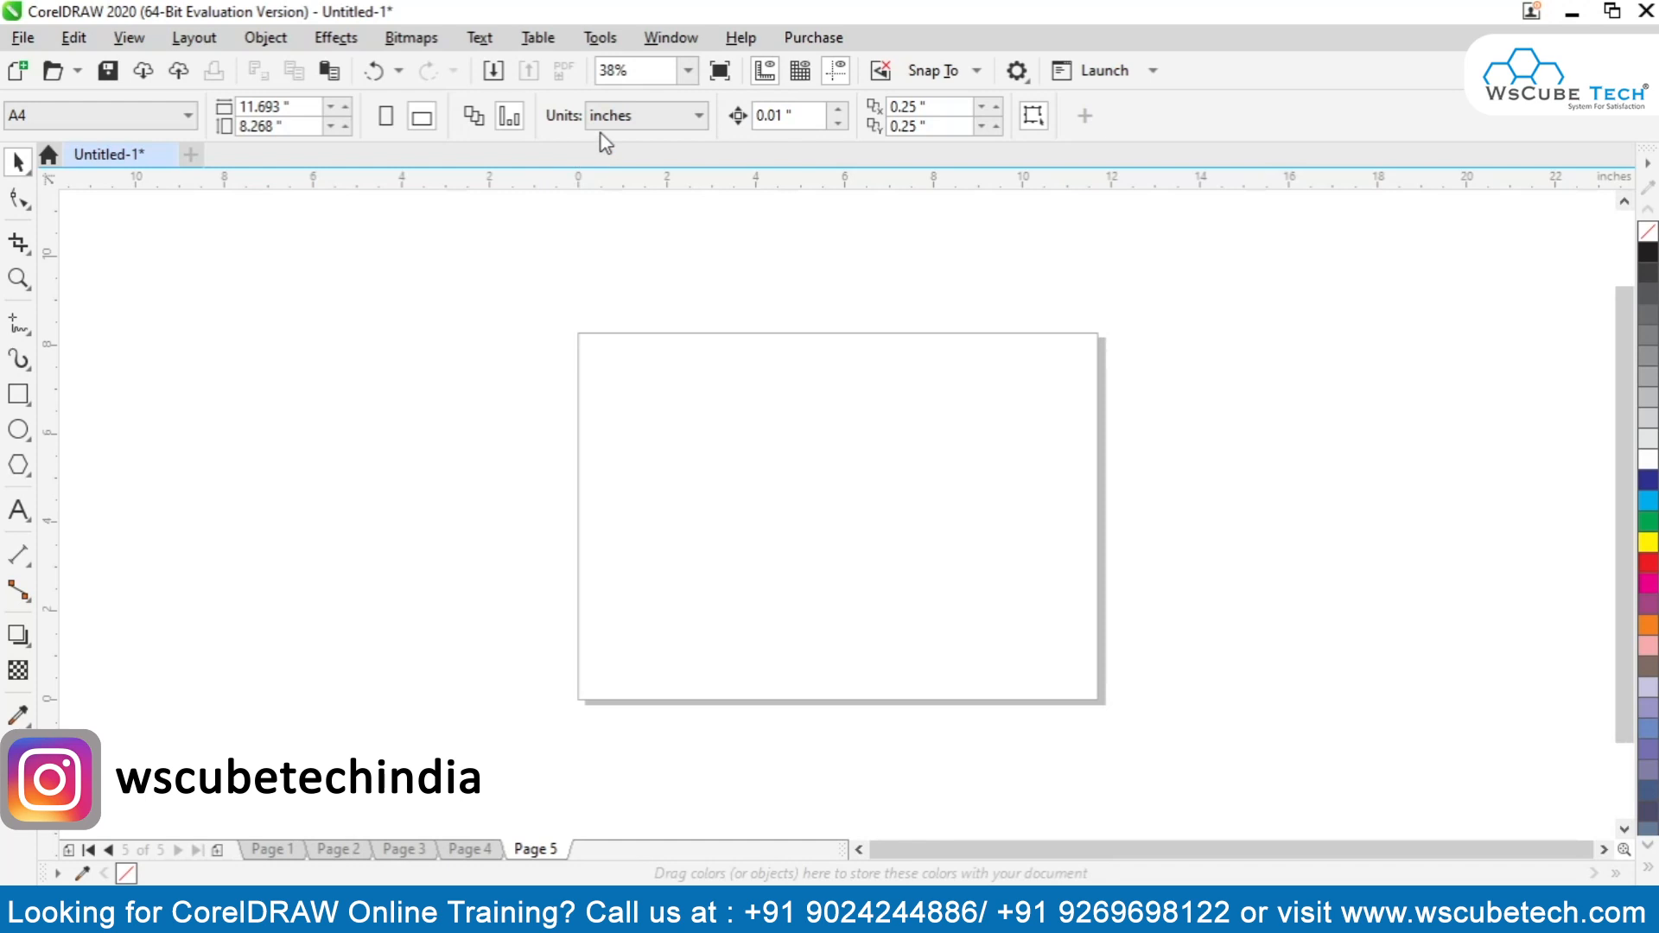
Step: Switch the drawing units to millimeters and back to inches
{"action": "left_click", "coordinate": [689, 121]}
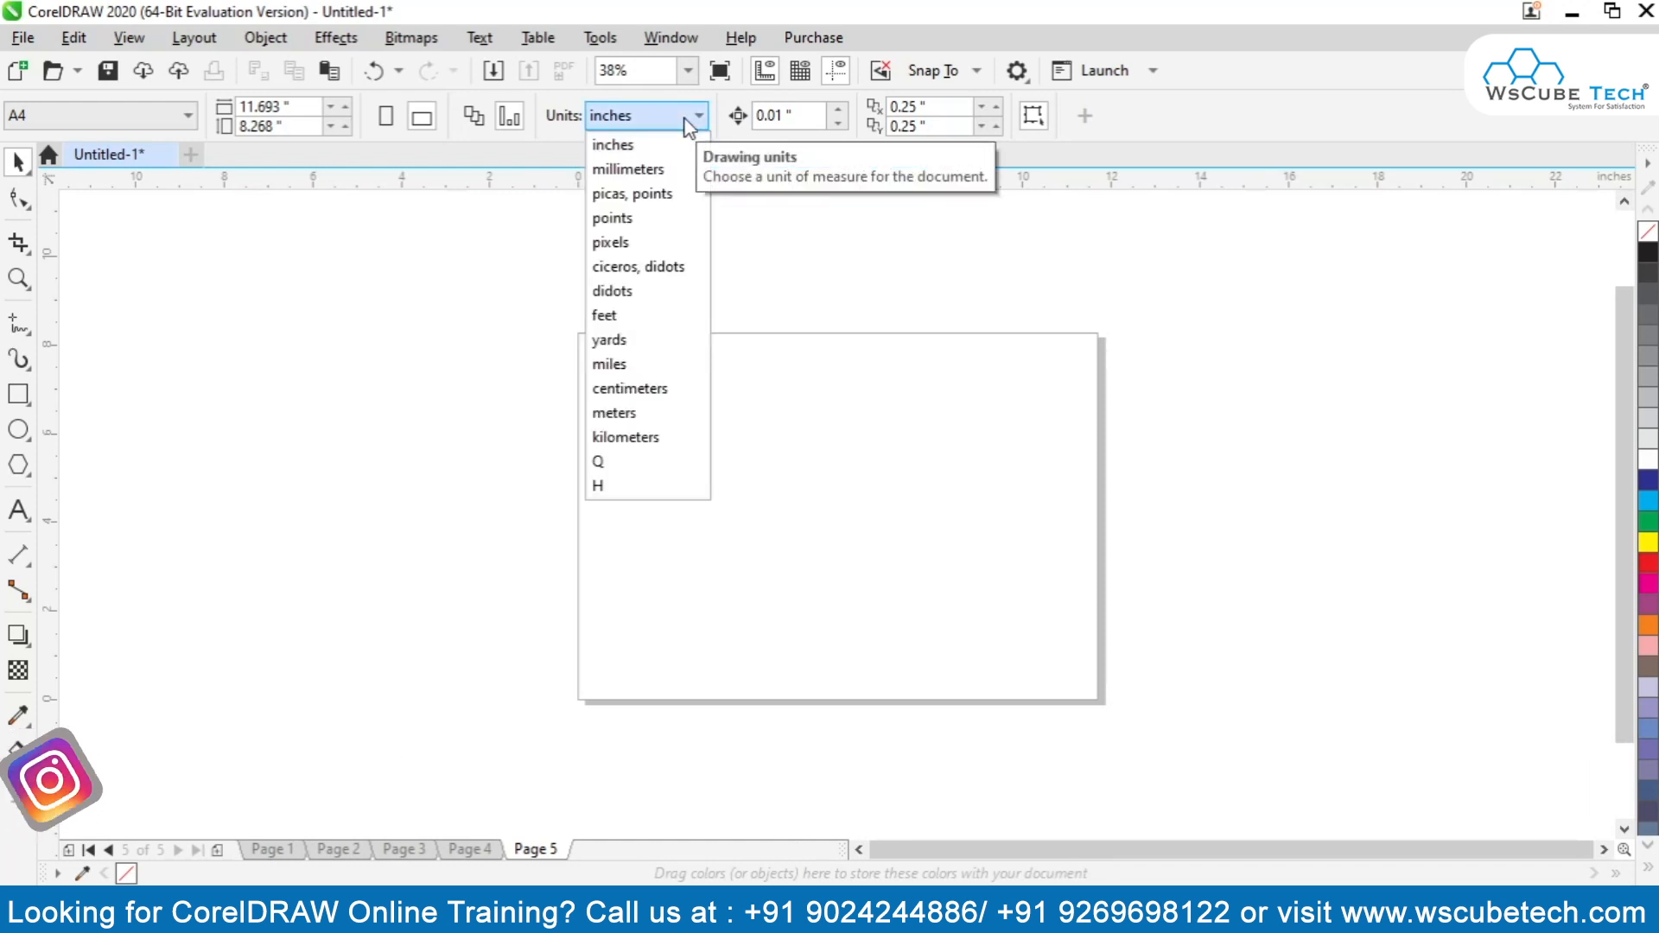
{"action": "left_click", "coordinate": [659, 170]}
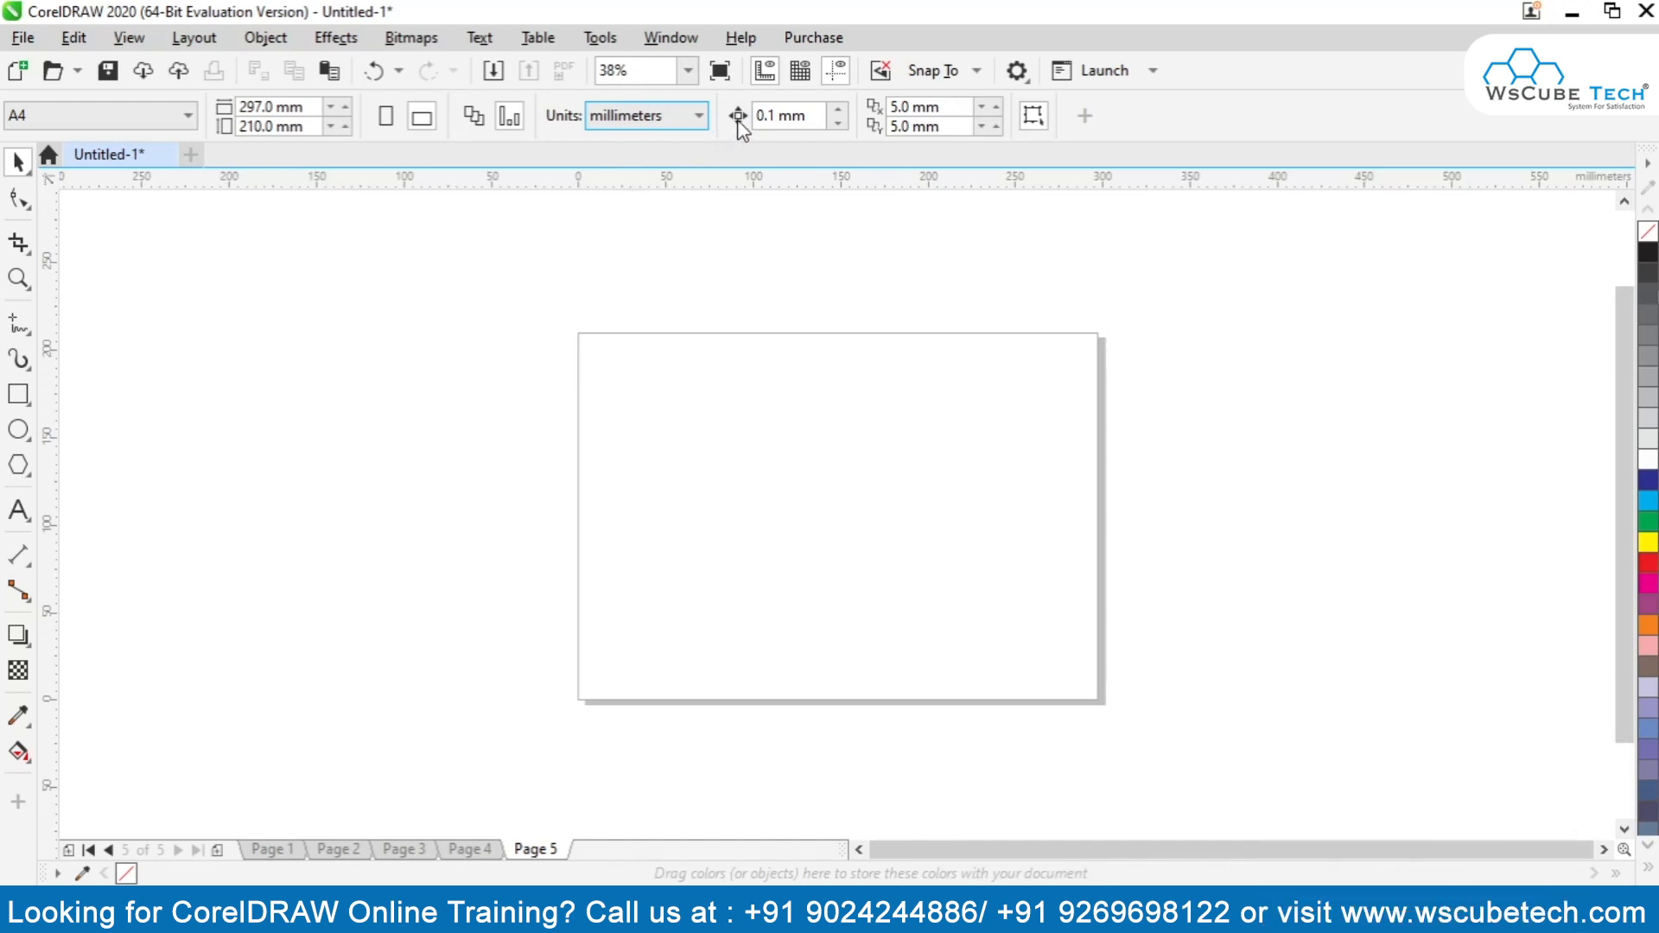
{"action": "left_click", "coordinate": [698, 115]}
{"action": "left_click", "coordinate": [627, 141]}
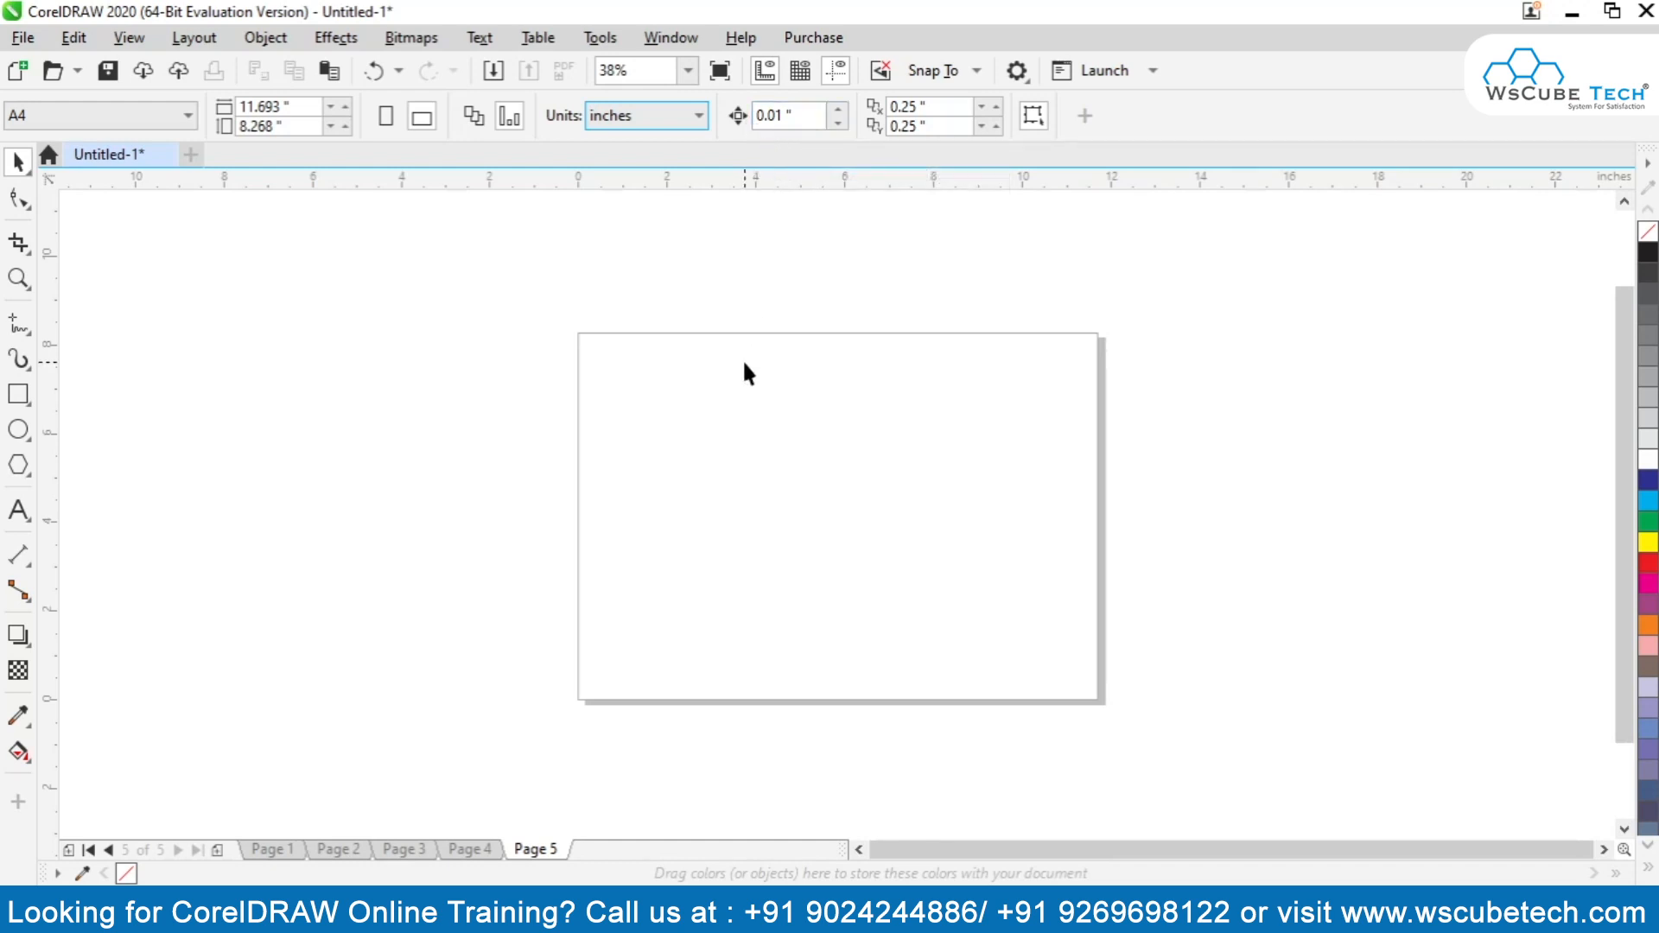
Step: Try a nudge distance of 1 inch and restore it to 0.01 inch
{"action": "left_click", "coordinate": [786, 115]}
{"action": "left_click_drag", "start_coordinate": [786, 115], "coordinate": [771, 116]}
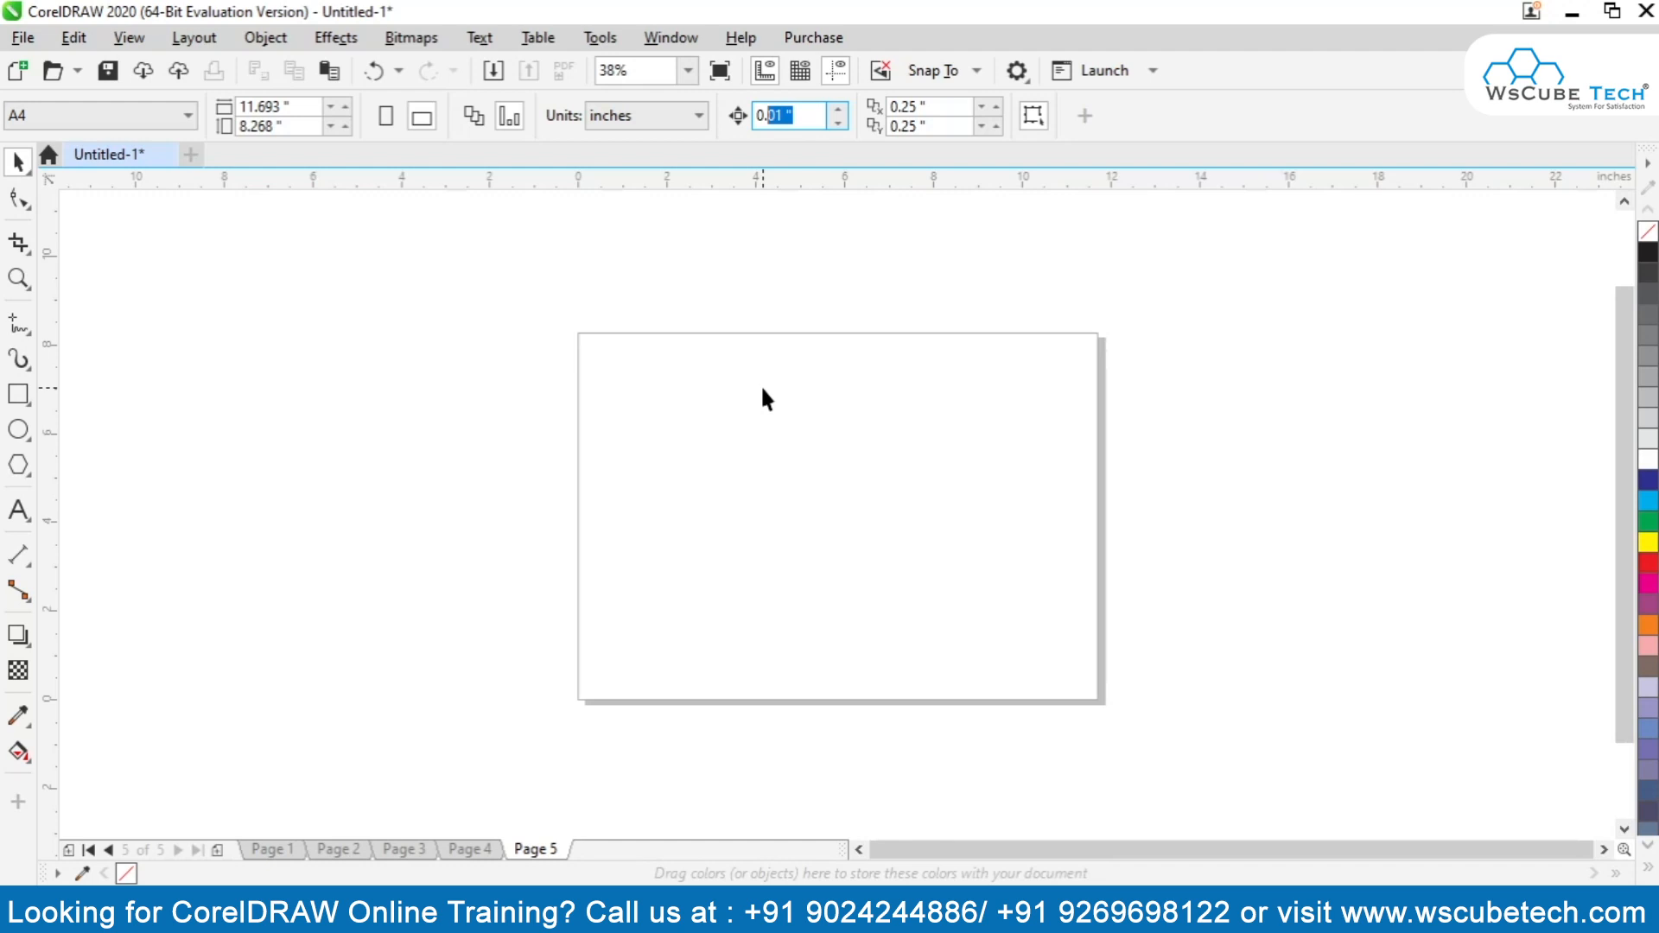
{"action": "left_click", "coordinate": [814, 122]}
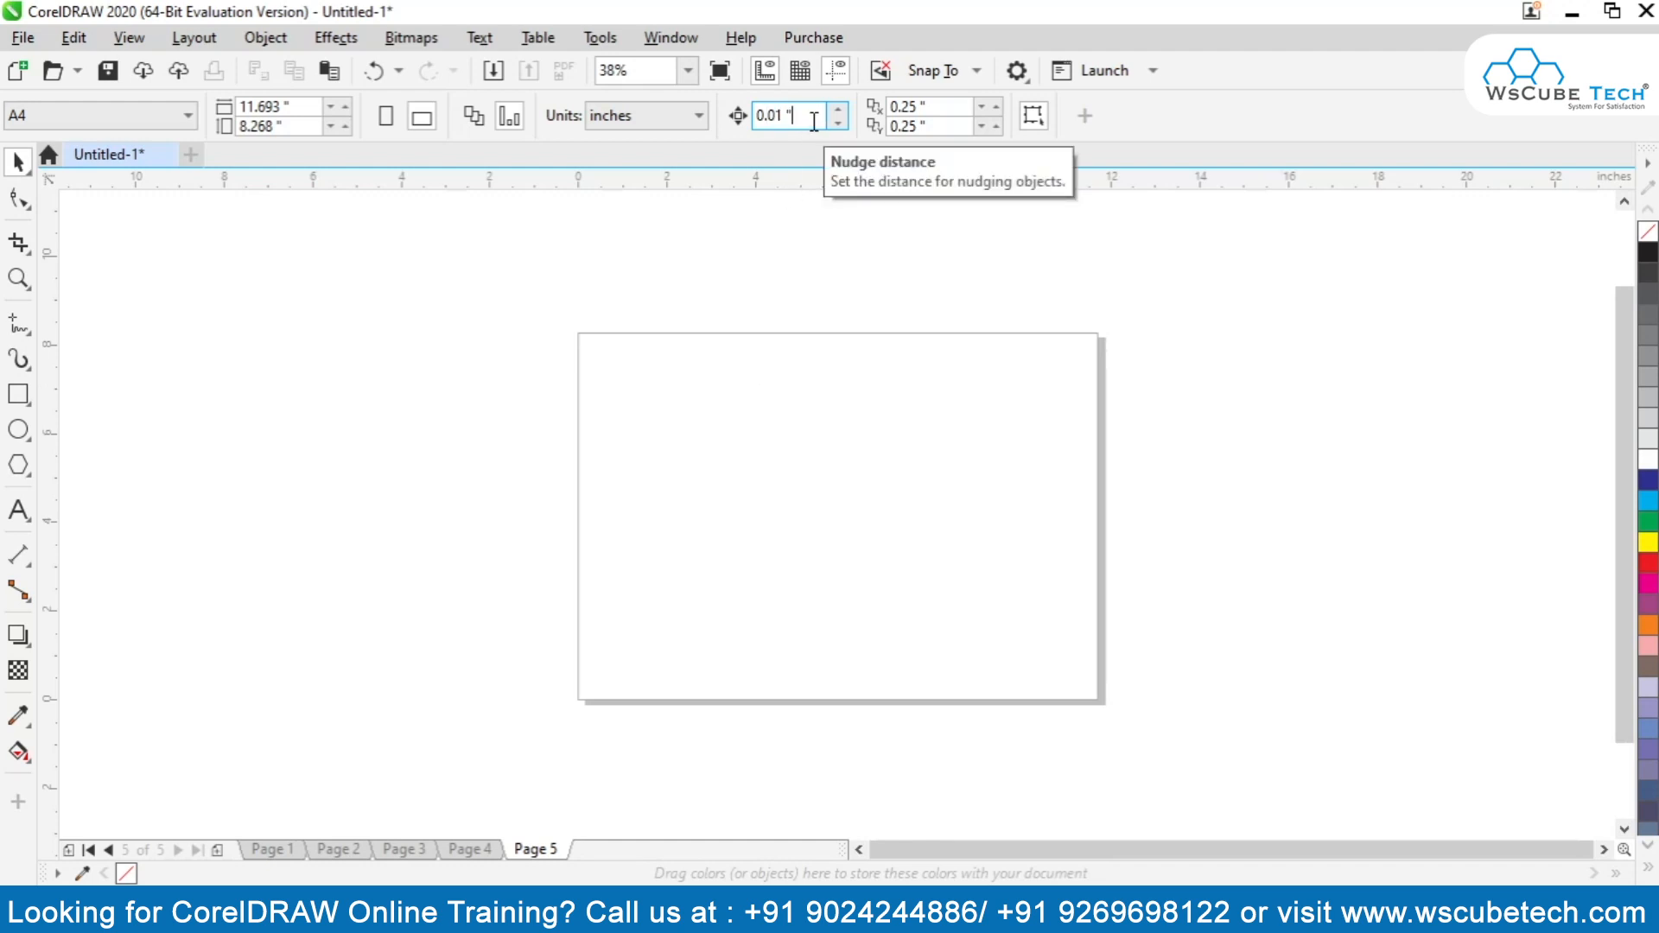
{"action": "key", "text": "ctrl+a"}
{"action": "type", "text": "1"}
{"action": "key", "text": "Return"}
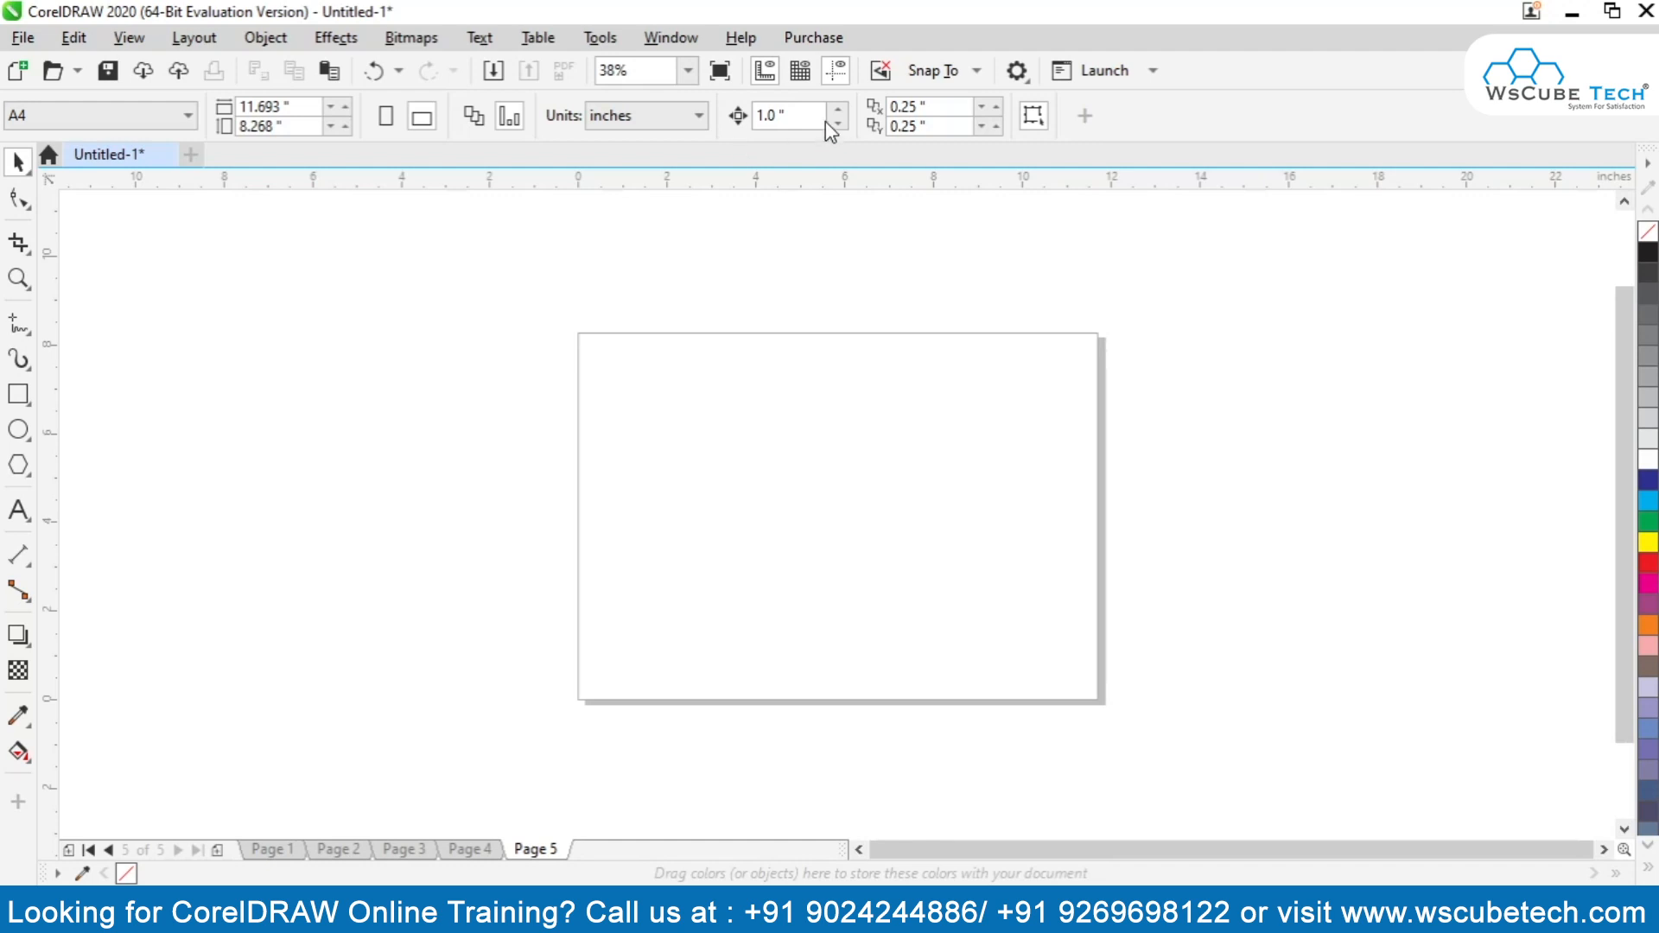
{"action": "left_click_drag", "start_coordinate": [808, 116], "coordinate": [736, 133]}
{"action": "type", "text": "0.01"}
{"action": "key", "text": "Return"}
Step: Examine the horizontal and vertical duplicate distance settings
{"action": "left_click", "coordinate": [946, 108]}
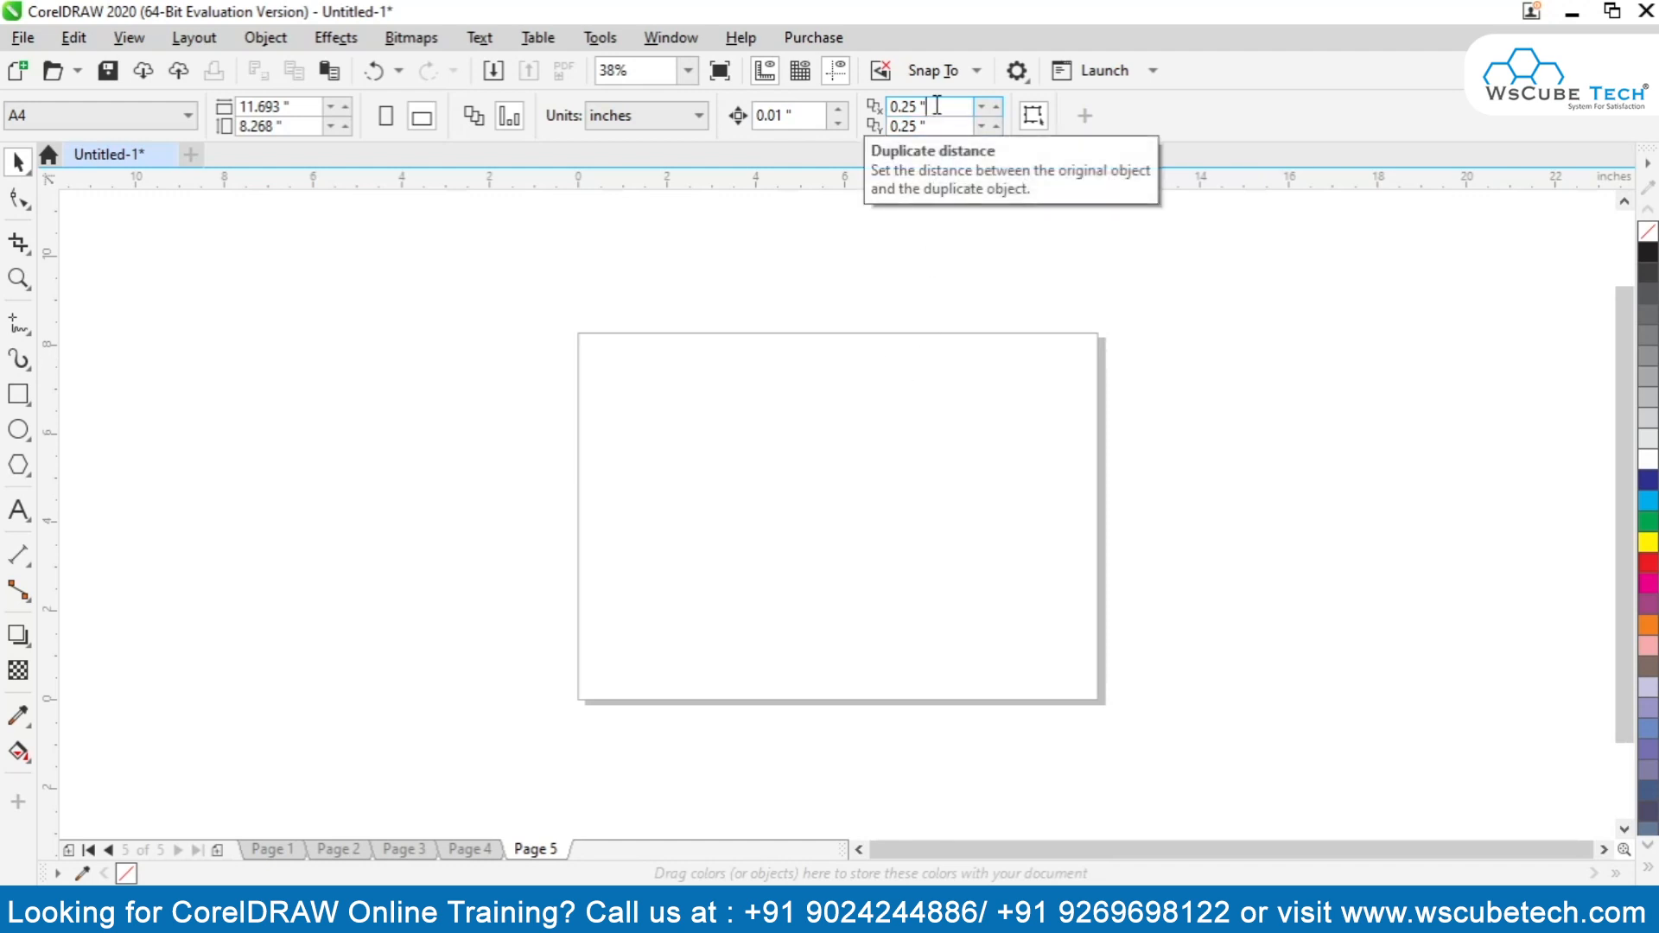
{"action": "key", "text": "Tab"}
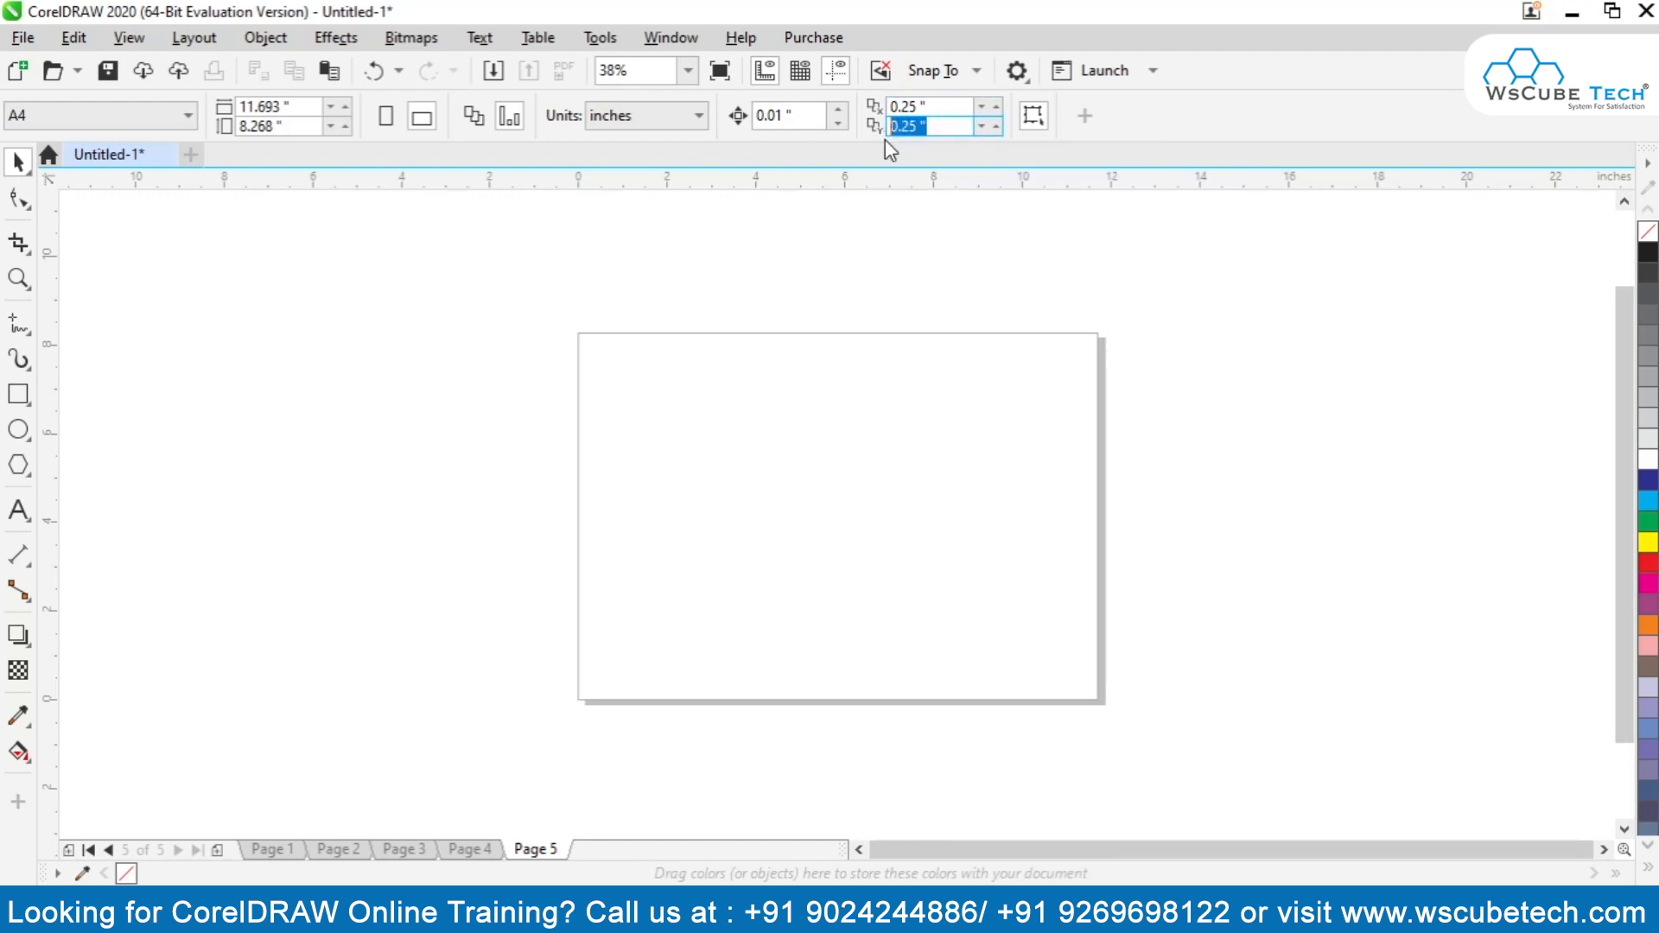
{"action": "left_click", "coordinate": [861, 285]}
Step: Draw a rectangle about 4.03 inches wide and 2.52 inches high in the upper-left area of Page 5
{"action": "left_click", "coordinate": [19, 396]}
{"action": "left_click_drag", "start_coordinate": [653, 367], "coordinate": [833, 479]}
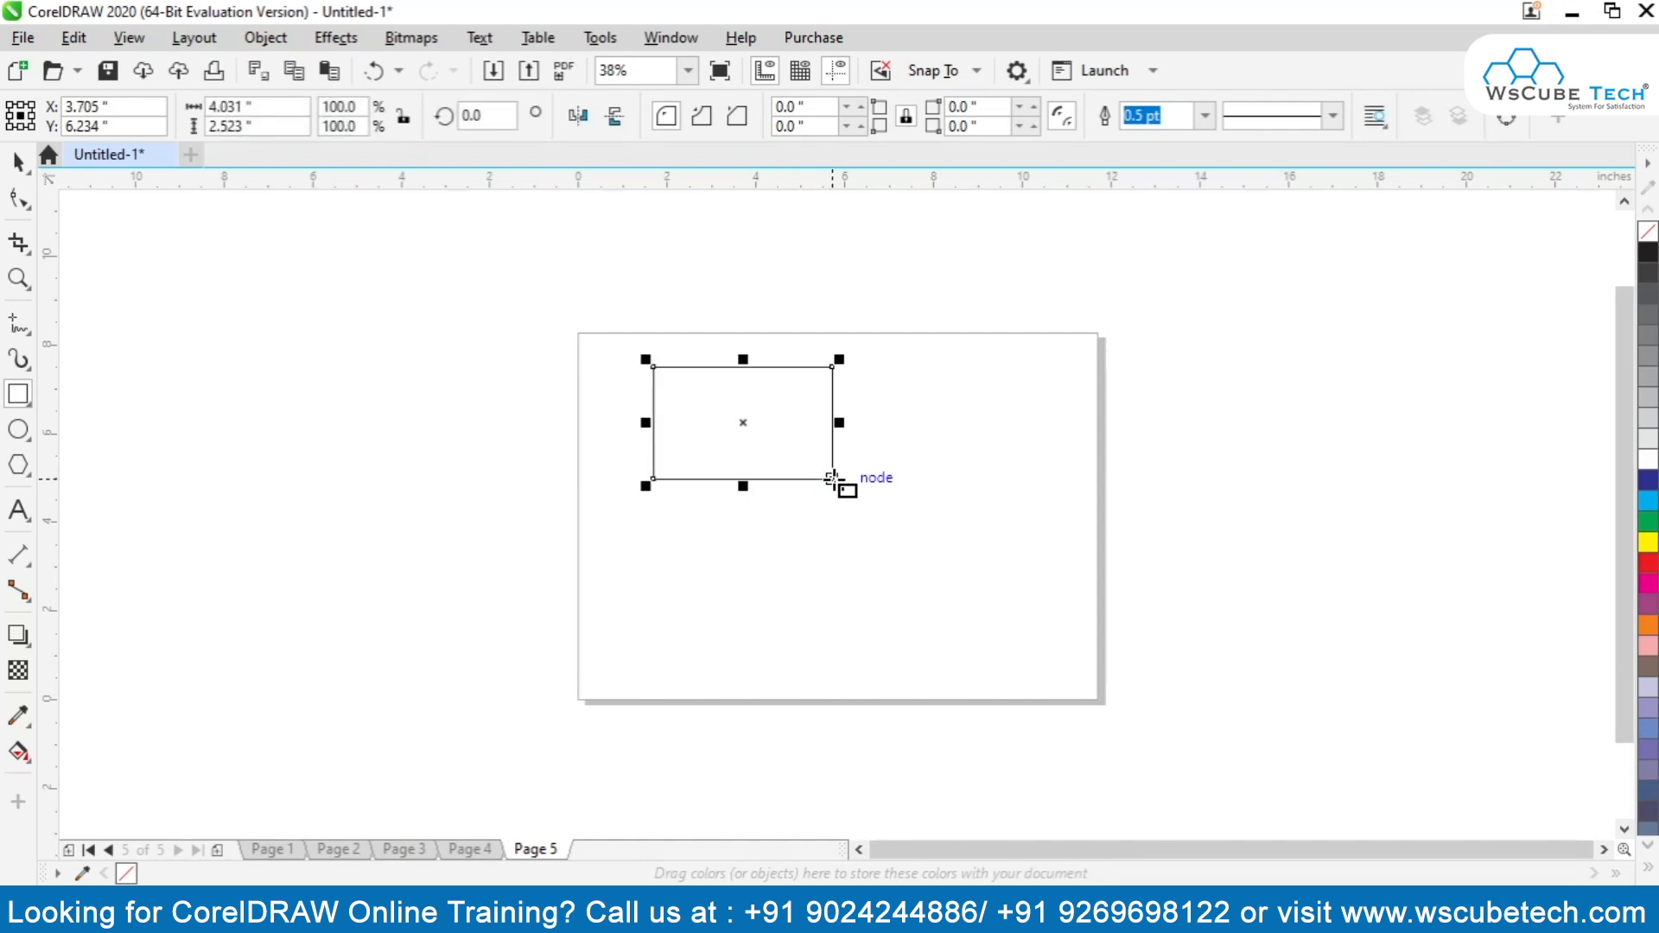
{"action": "left_click", "coordinate": [18, 162]}
{"action": "left_click", "coordinate": [269, 335]}
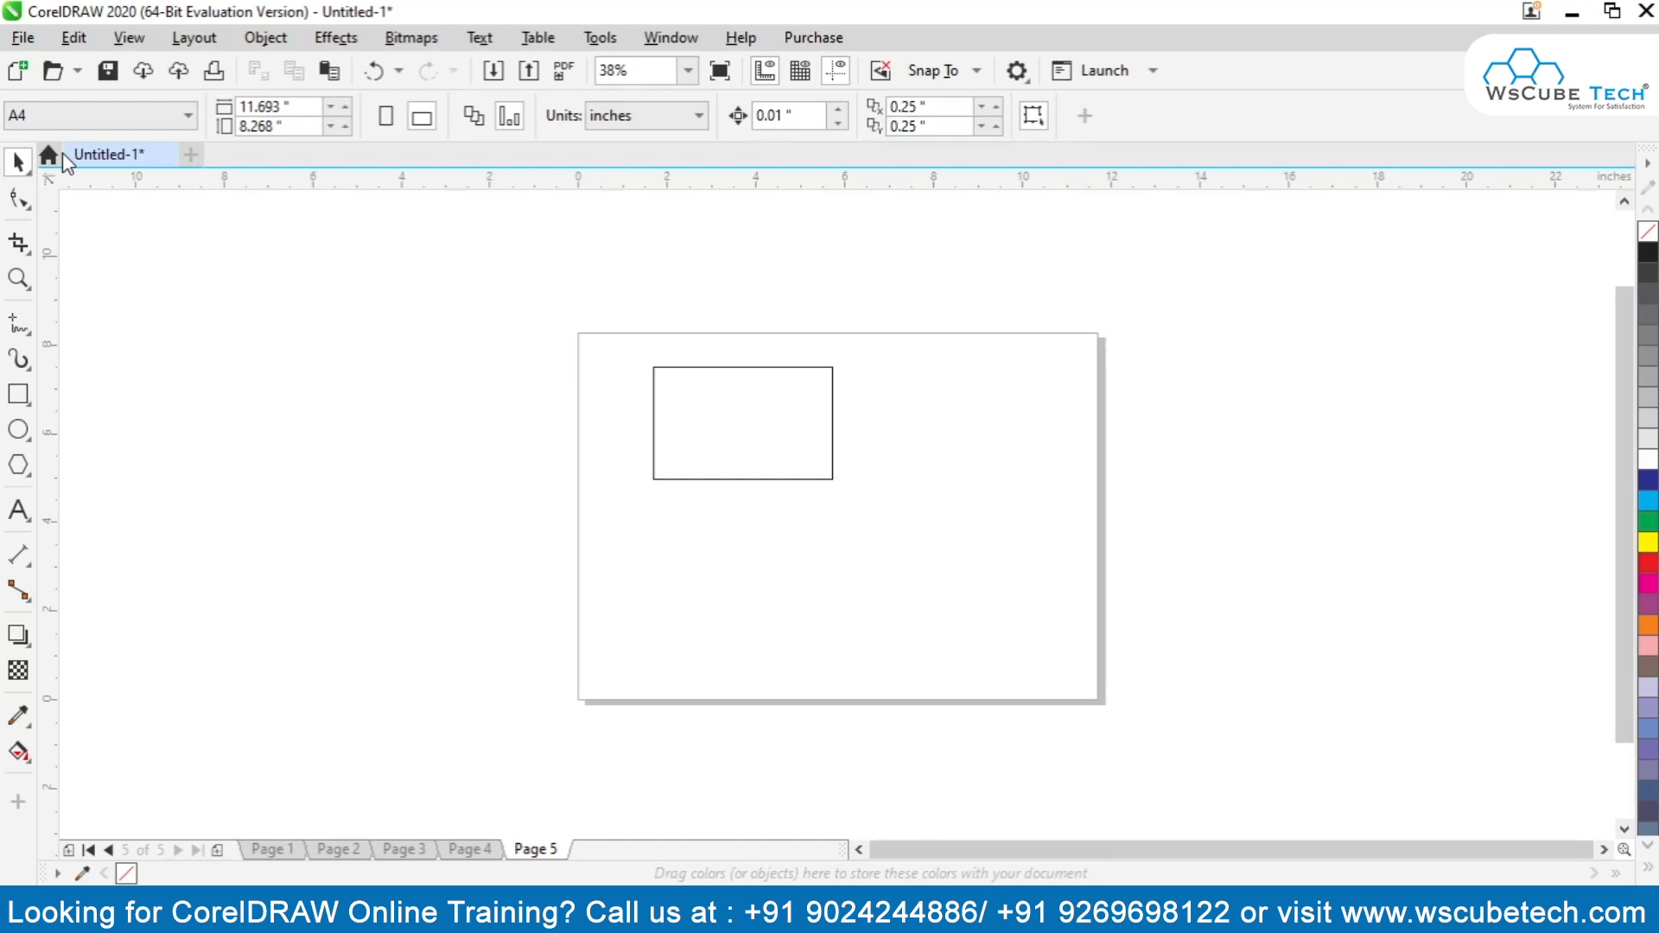
Step: Nudge the rectangle right in 0.01-inch increments to X 3.765 inches
{"action": "left_click", "coordinate": [682, 382]}
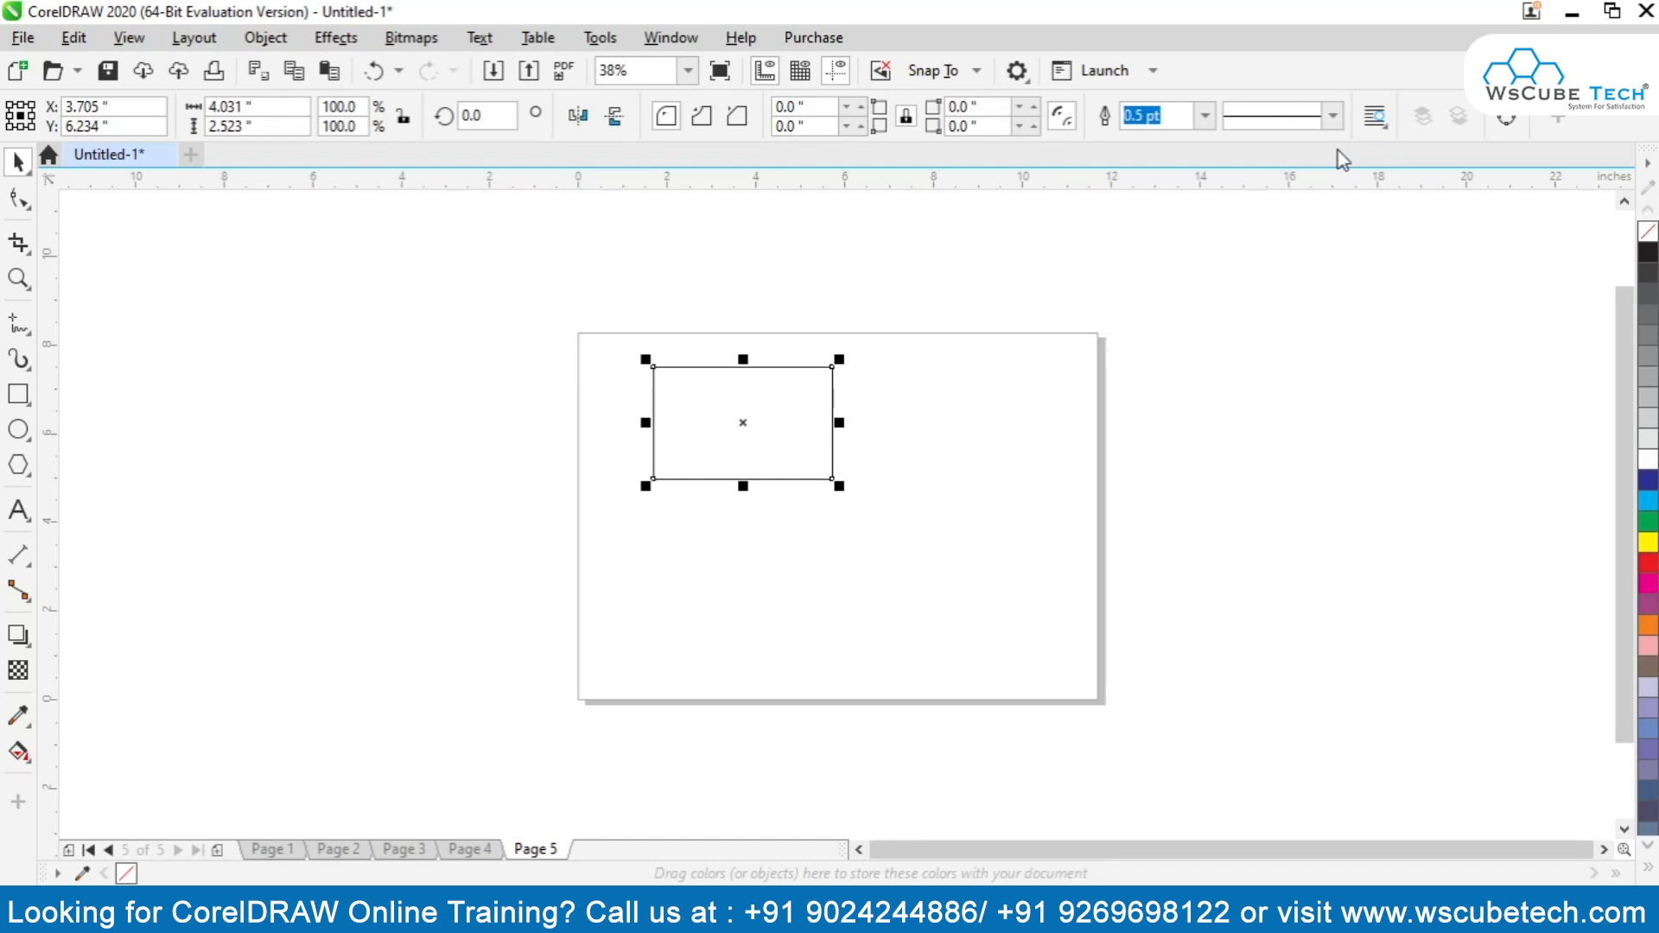
{"action": "key", "text": "Right"}
{"action": "key", "text": "Right"}
{"action": "key", "text": "Right"}
{"action": "key", "text": "Right"}
{"action": "key", "text": "Right"}
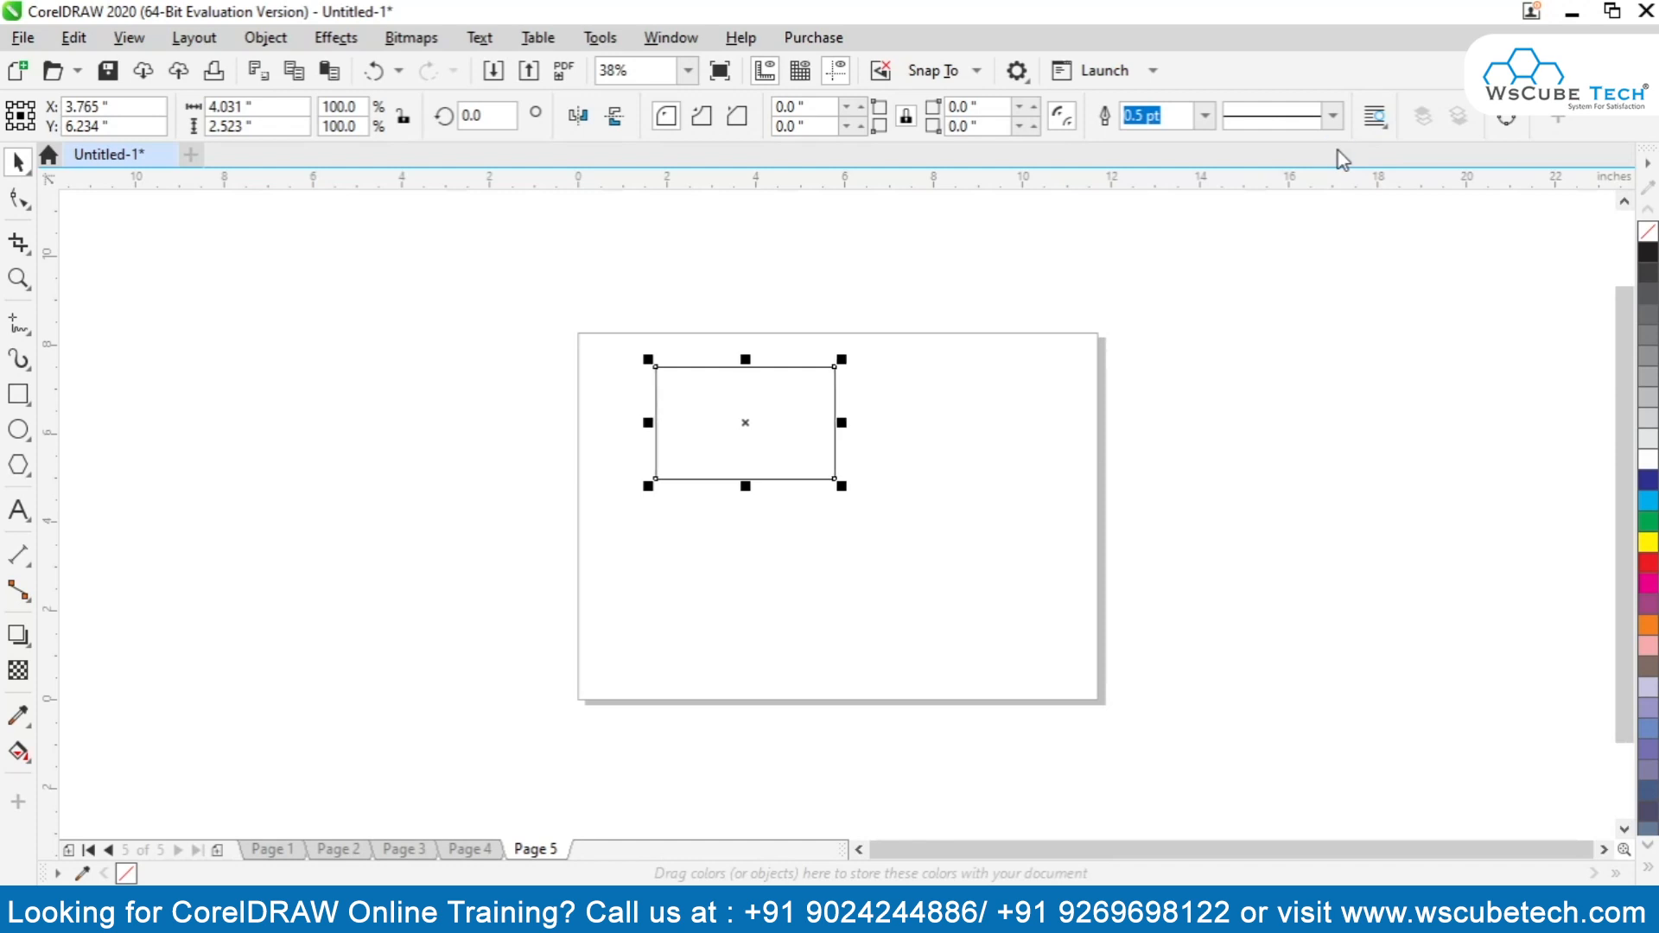
Step: Set the nudge distance to 1 inch with nothing selected, and reselect the rectangle
{"action": "left_click", "coordinate": [1012, 496]}
{"action": "left_click", "coordinate": [774, 115]}
{"action": "type", "text": "1"}
{"action": "key", "text": "Return"}
{"action": "left_click", "coordinate": [835, 478]}
{"action": "left_click_drag", "start_coordinate": [253, 106], "coordinate": [215, 106]}
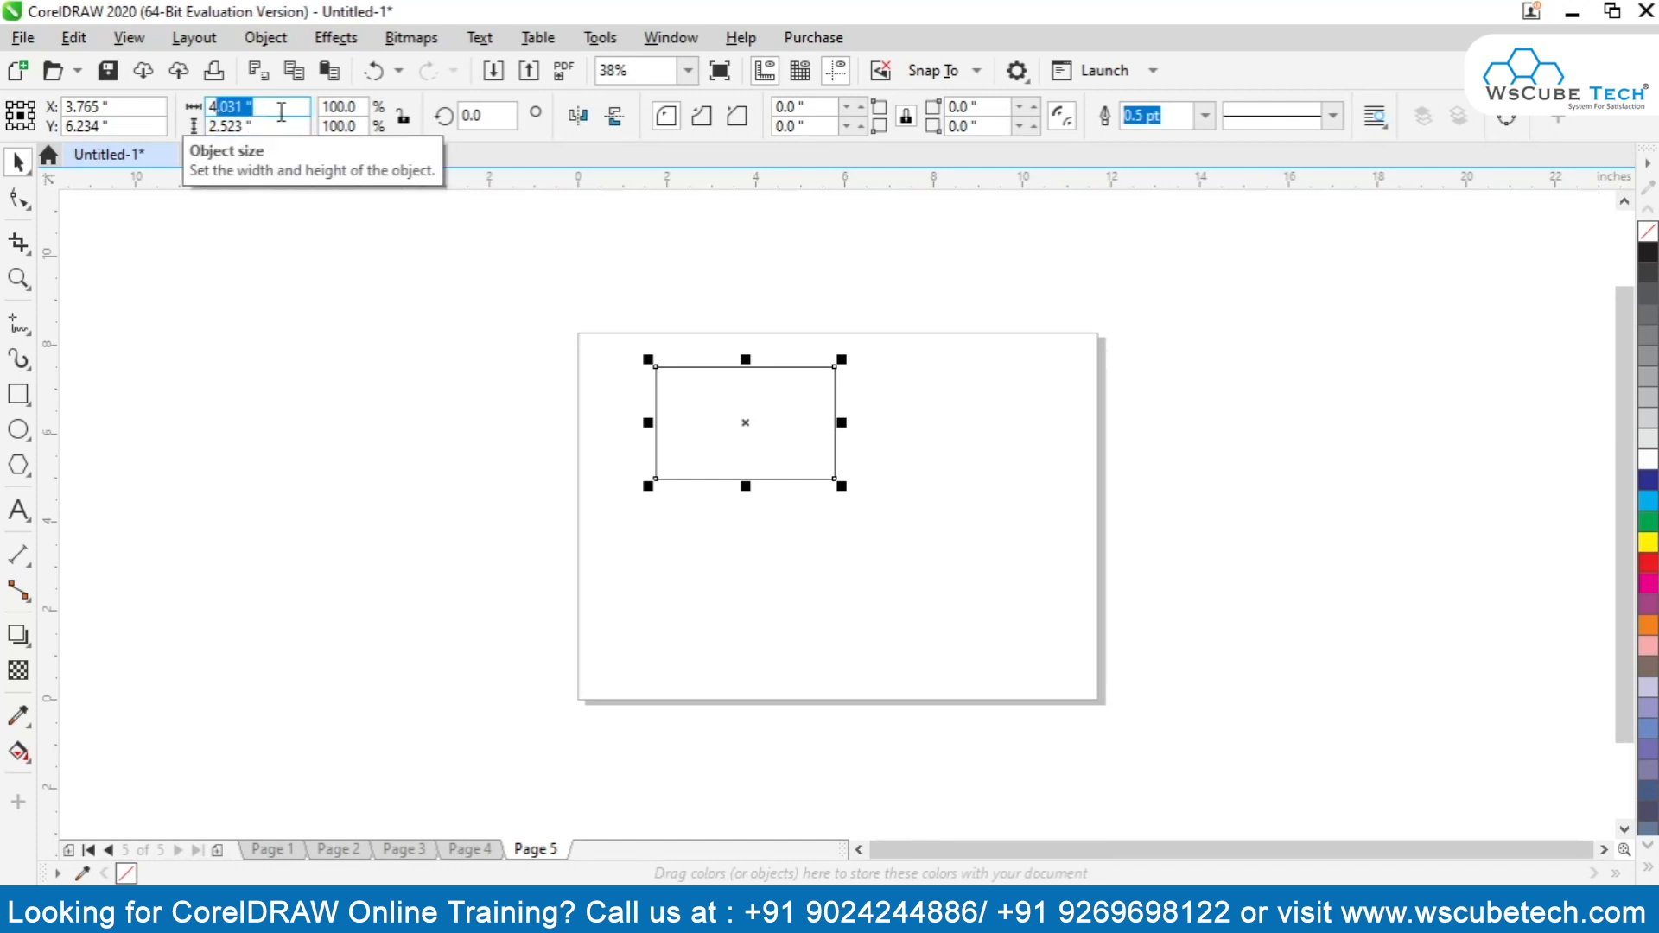
{"action": "left_click", "coordinate": [785, 659]}
{"action": "left_click", "coordinate": [759, 469]}
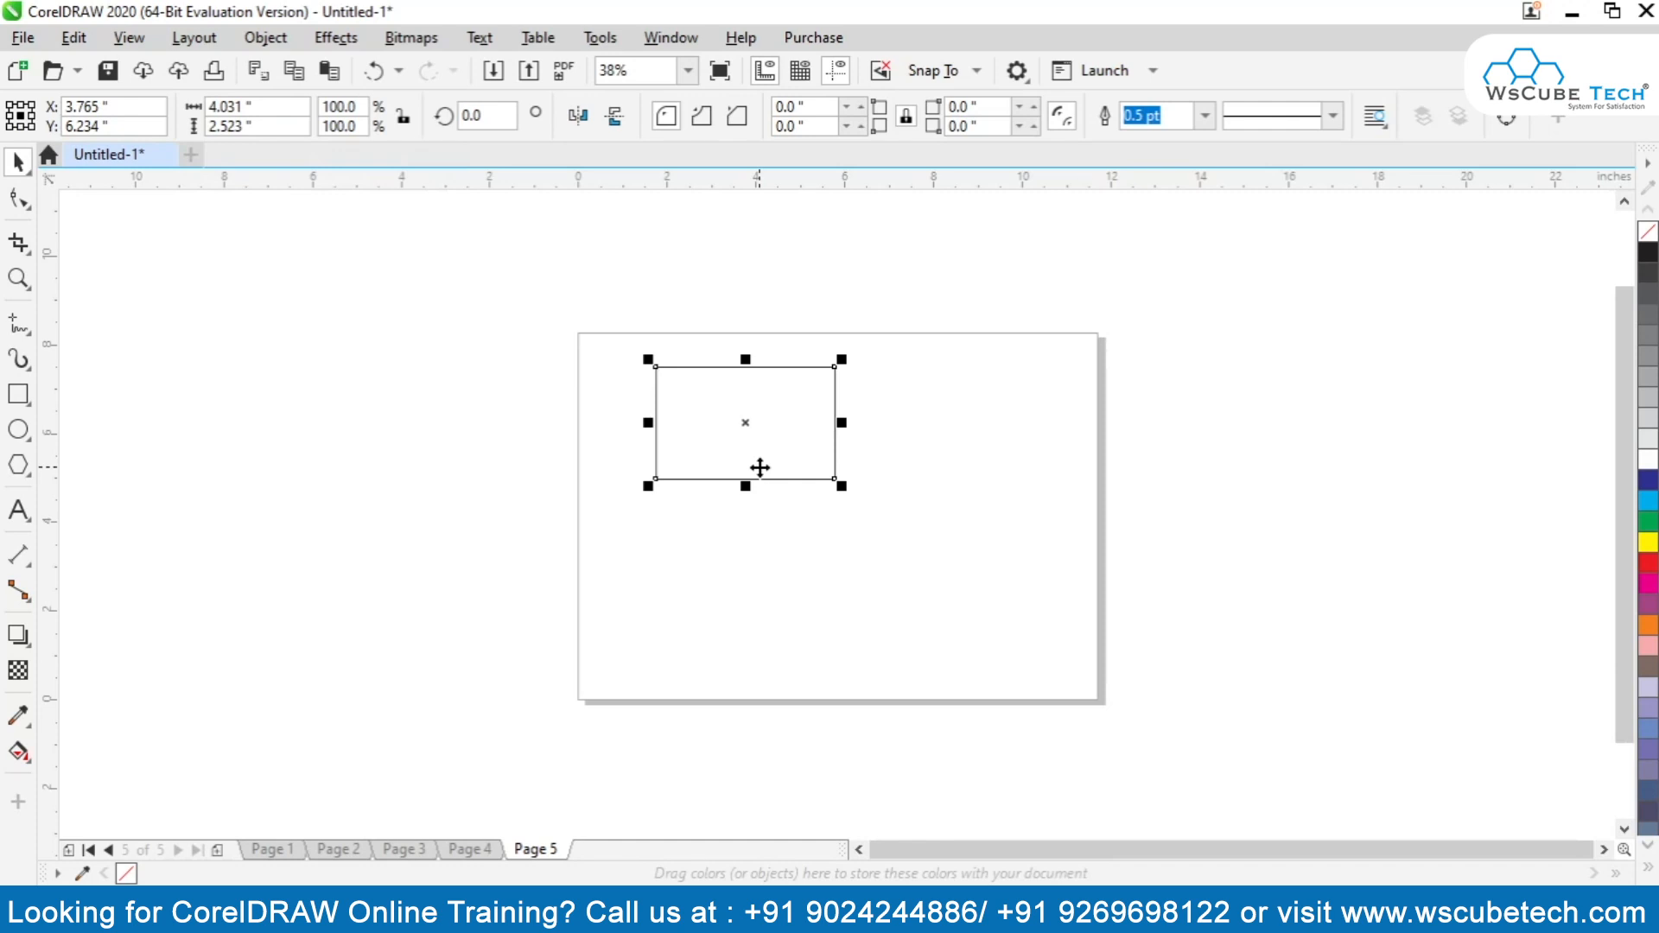
Step: Nudge the rectangle in 1-inch increments toward the right edge of the page
{"action": "key", "text": "Right"}
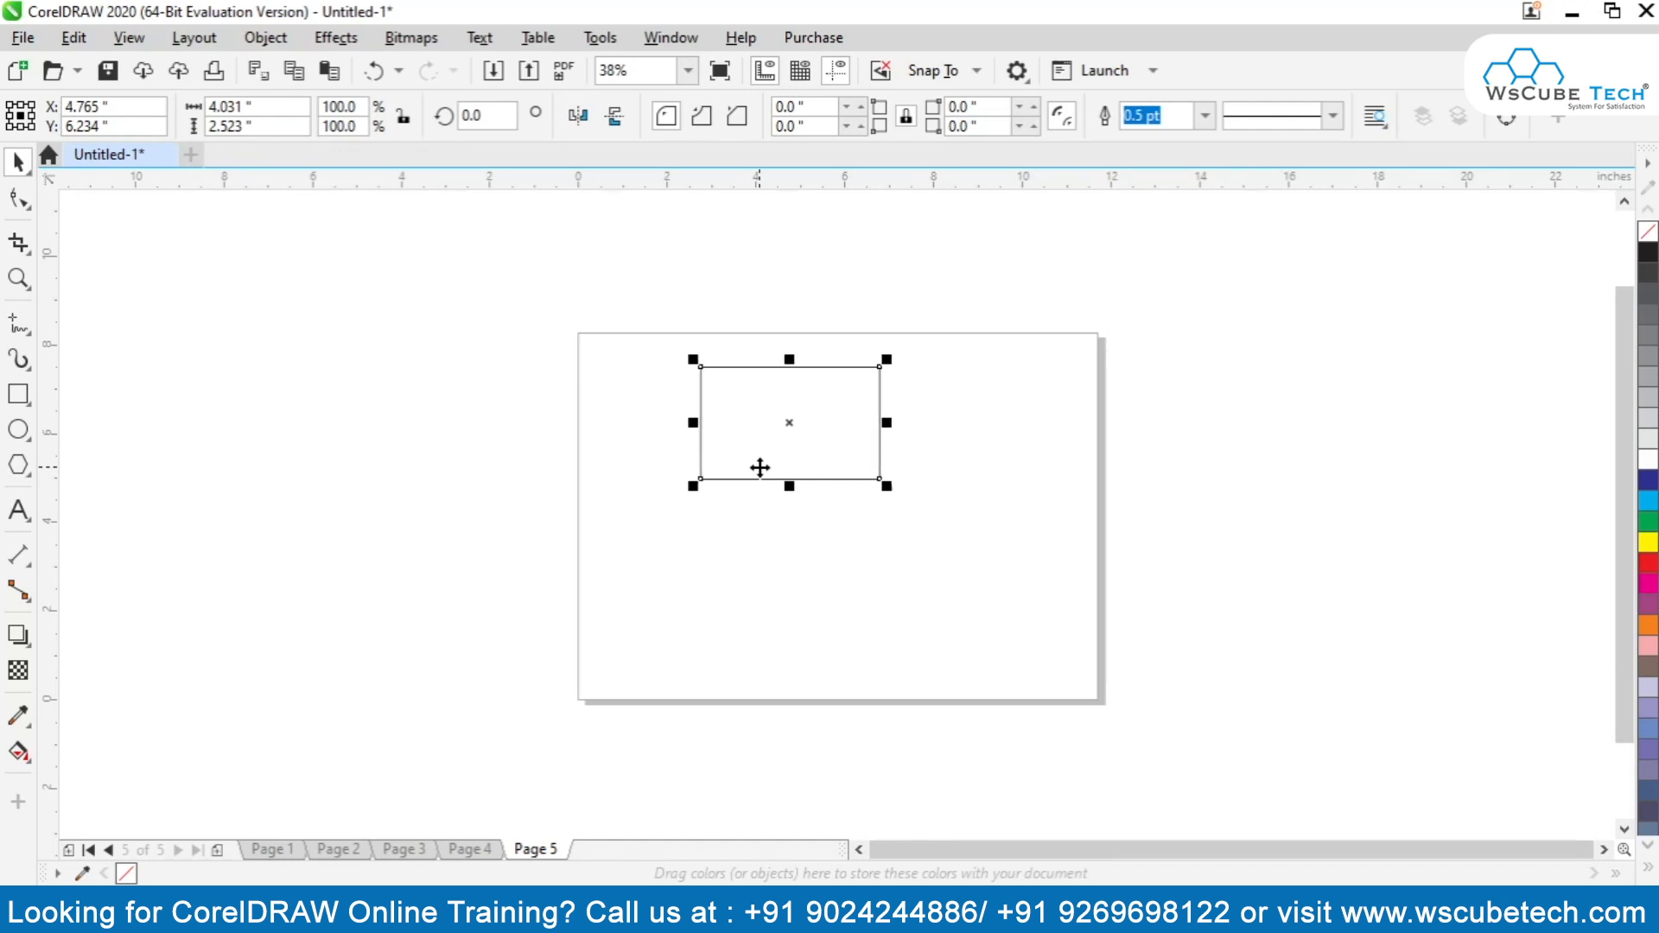
{"action": "key", "text": "Right"}
{"action": "key", "text": "Right"}
{"action": "key", "text": "Right"}
{"action": "key", "text": "Right"}
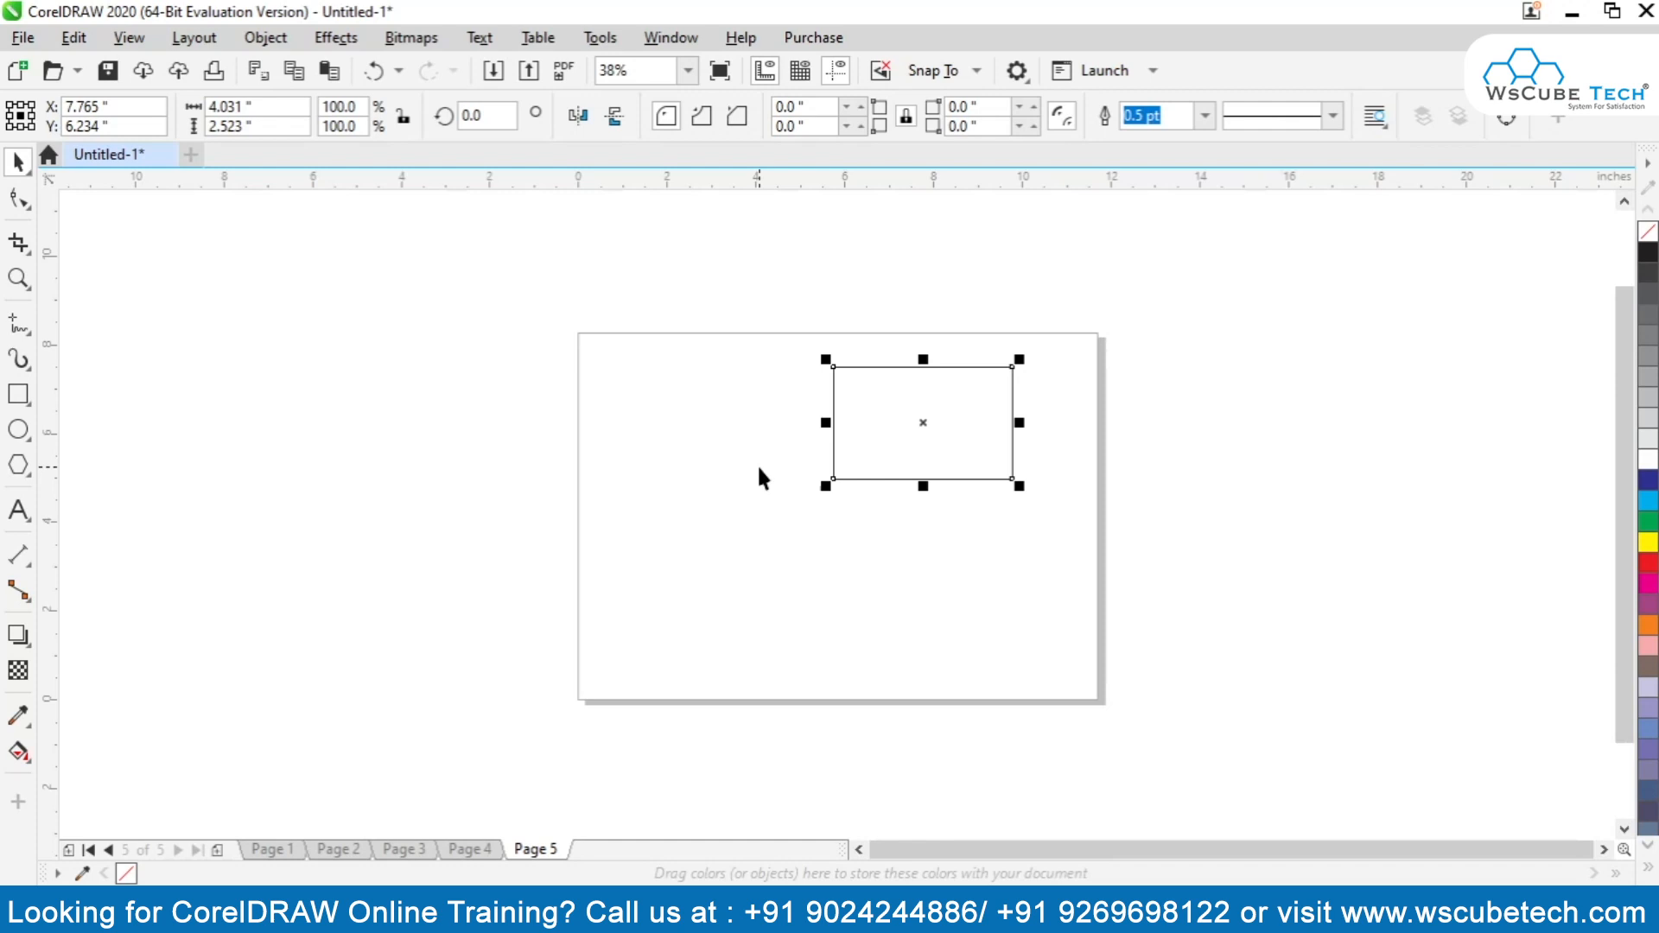
{"action": "key", "text": "Right"}
Step: Nudge the rectangle left and up over the page's upper-left corner, to X 1.765 and Y 9.234 inches
{"action": "key", "text": "Left"}
{"action": "key", "text": "Left"}
{"action": "key", "text": "Left"}
{"action": "key", "text": "Left"}
{"action": "key", "text": "Left"}
{"action": "key", "text": "Left"}
{"action": "key", "text": "Left"}
{"action": "key", "text": "Left"}
{"action": "key", "text": "Up"}
{"action": "key", "text": "Up"}
{"action": "key", "text": "Up"}
{"action": "key", "text": "Up"}
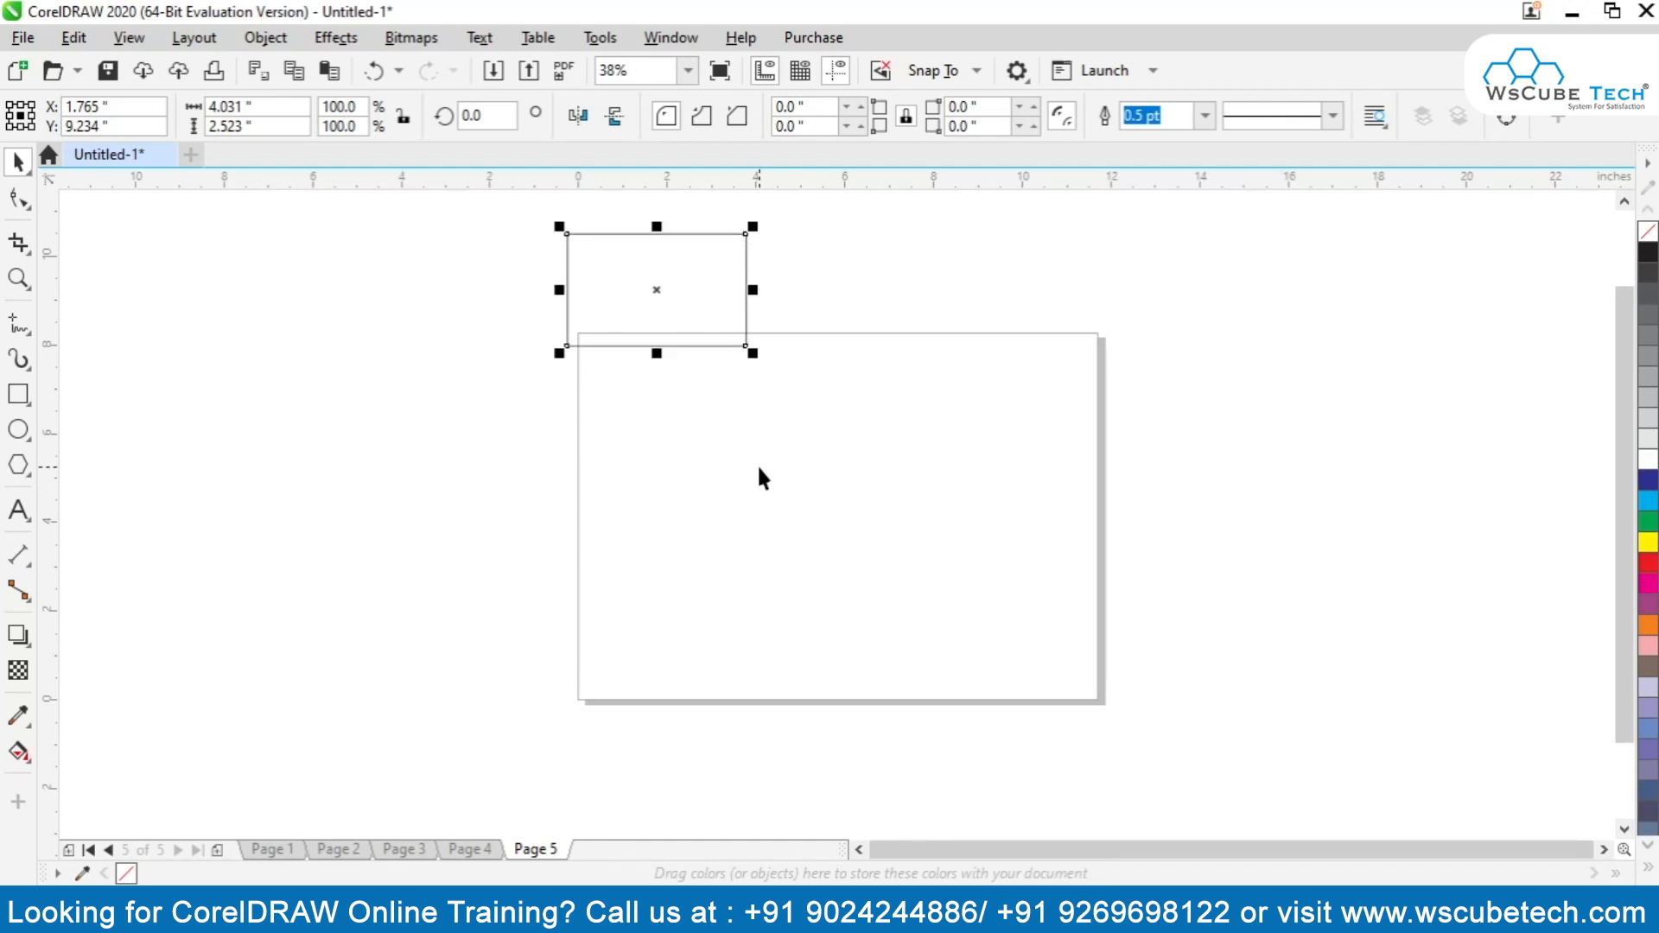
Step: Nudge the rectangle down and right back onto the page, to X 2.765 and Y 4.234 inches
{"action": "key", "text": "Down"}
{"action": "key", "text": "Down"}
{"action": "key", "text": "Down"}
{"action": "key", "text": "Down"}
{"action": "key", "text": "Down"}
{"action": "key", "text": "Down"}
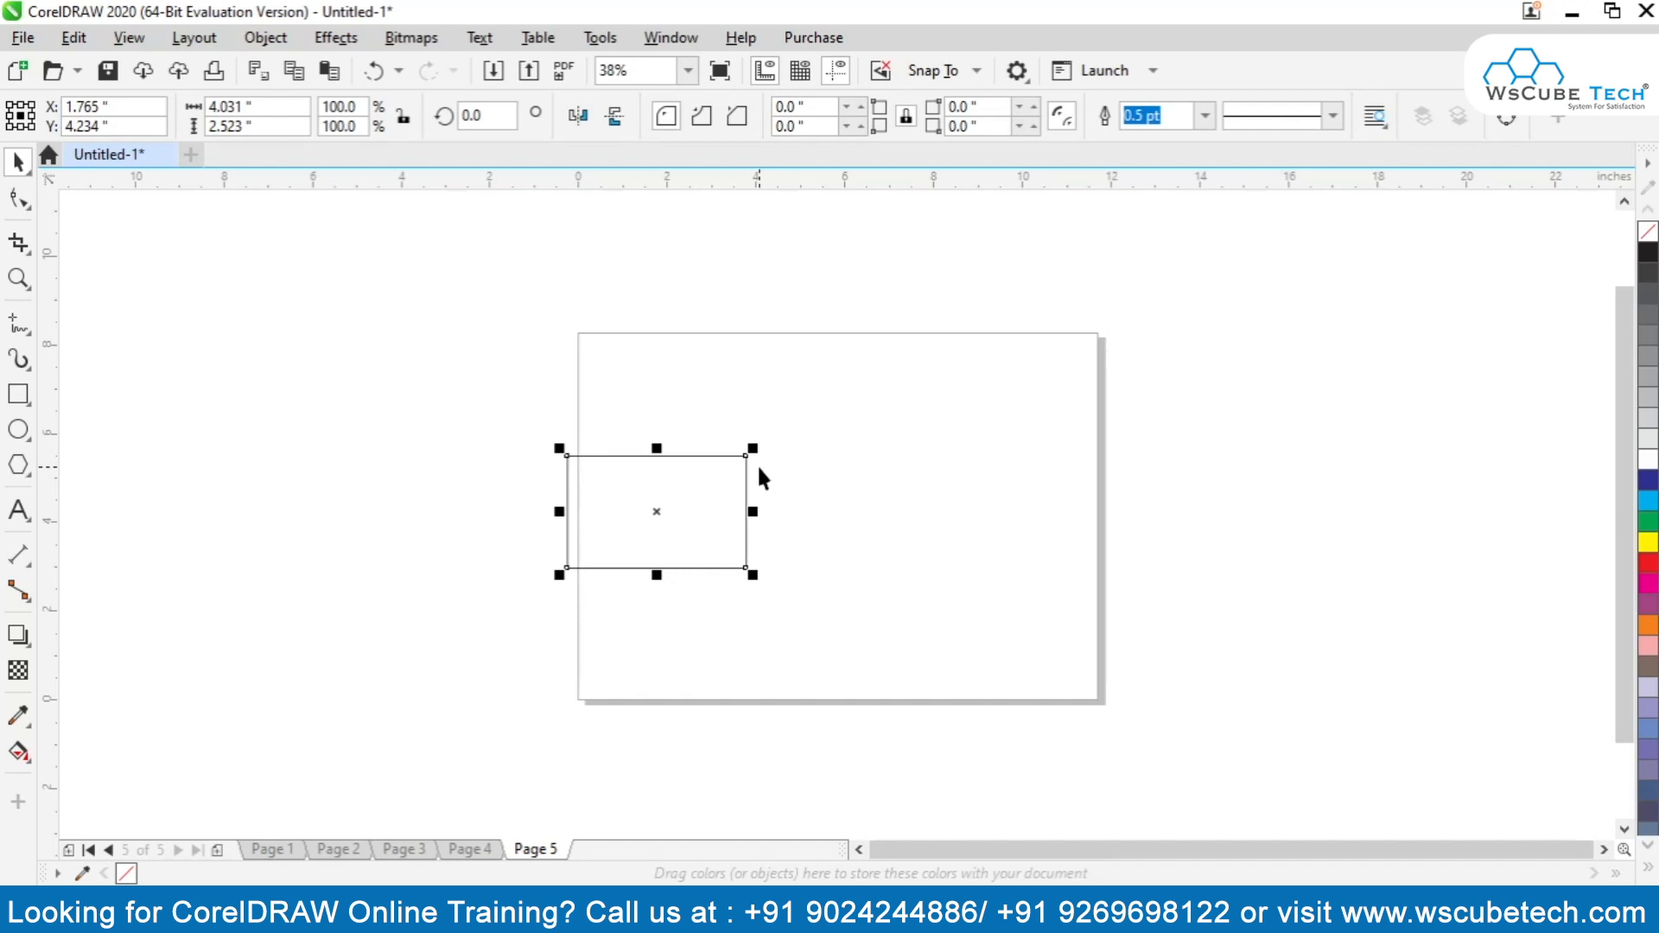
{"action": "key", "text": "Right"}
{"action": "key", "text": "Right"}
{"action": "key", "text": "Right"}
{"action": "key", "text": "Right"}
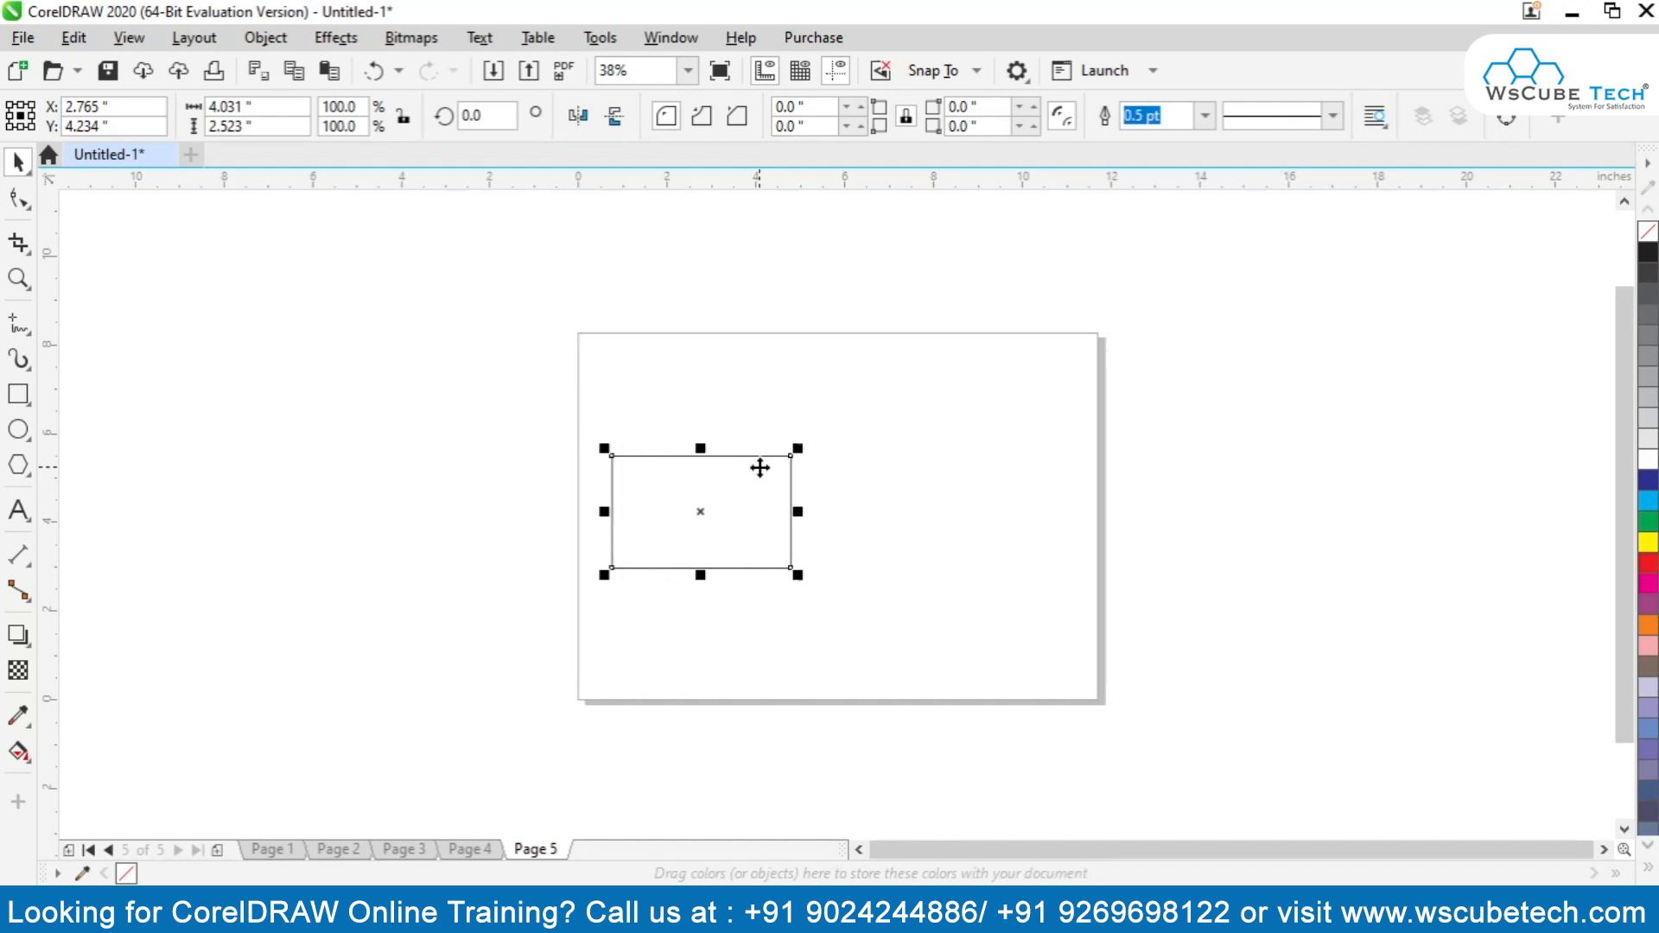
Step: Nudge the rectangle around the page in all four directions by 1-inch increments, ending at X 2.765 and Y 5.234 inches
{"action": "key", "text": "Up"}
{"action": "key", "text": "Up"}
{"action": "key", "text": "Up"}
{"action": "key", "text": "Up"}
{"action": "key", "text": "Left"}
{"action": "key", "text": "Left"}
{"action": "key", "text": "Down"}
{"action": "key", "text": "Down"}
{"action": "key", "text": "Down"}
{"action": "key", "text": "Down"}
{"action": "key", "text": "Right"}
{"action": "key", "text": "Left"}
{"action": "key", "text": "Up"}
{"action": "key", "text": "Up"}
{"action": "key", "text": "Down"}
{"action": "key", "text": "Down"}
{"action": "key", "text": "Up"}
{"action": "key", "text": "Up"}
{"action": "key", "text": "Right"}
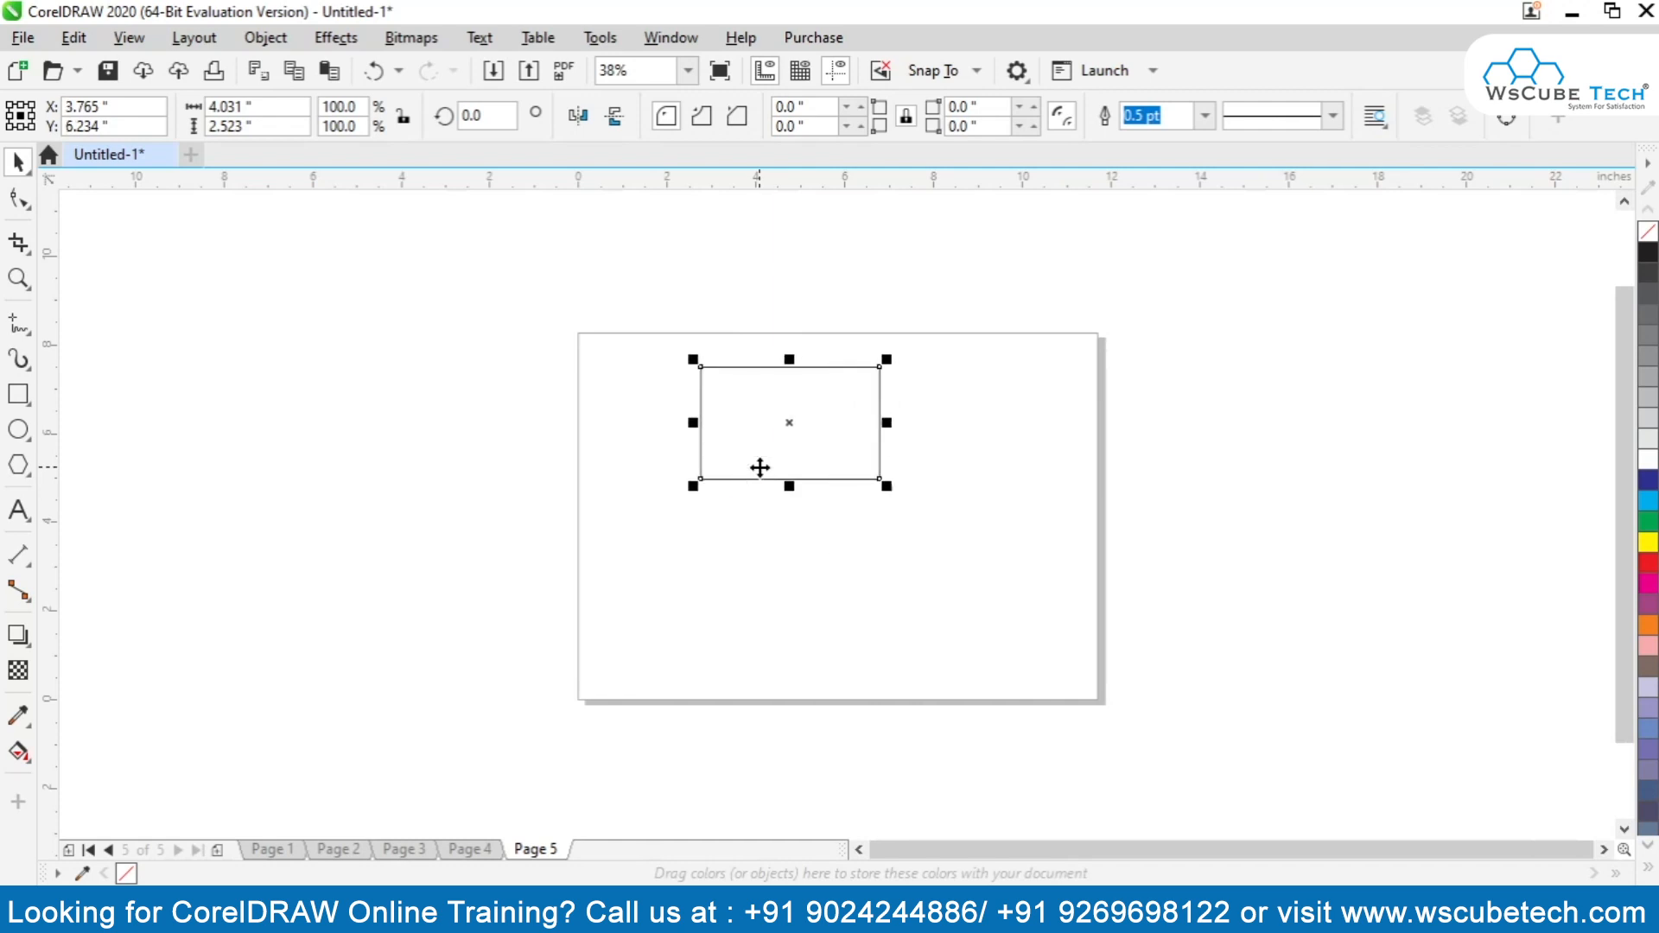
{"action": "key", "text": "Up"}
{"action": "key", "text": "Up"}
{"action": "key", "text": "Left"}
{"action": "key", "text": "Down"}
{"action": "key", "text": "Down"}
{"action": "key", "text": "Down"}
{"action": "key", "text": "Left"}
{"action": "key", "text": "Down"}
{"action": "key", "text": "Up"}
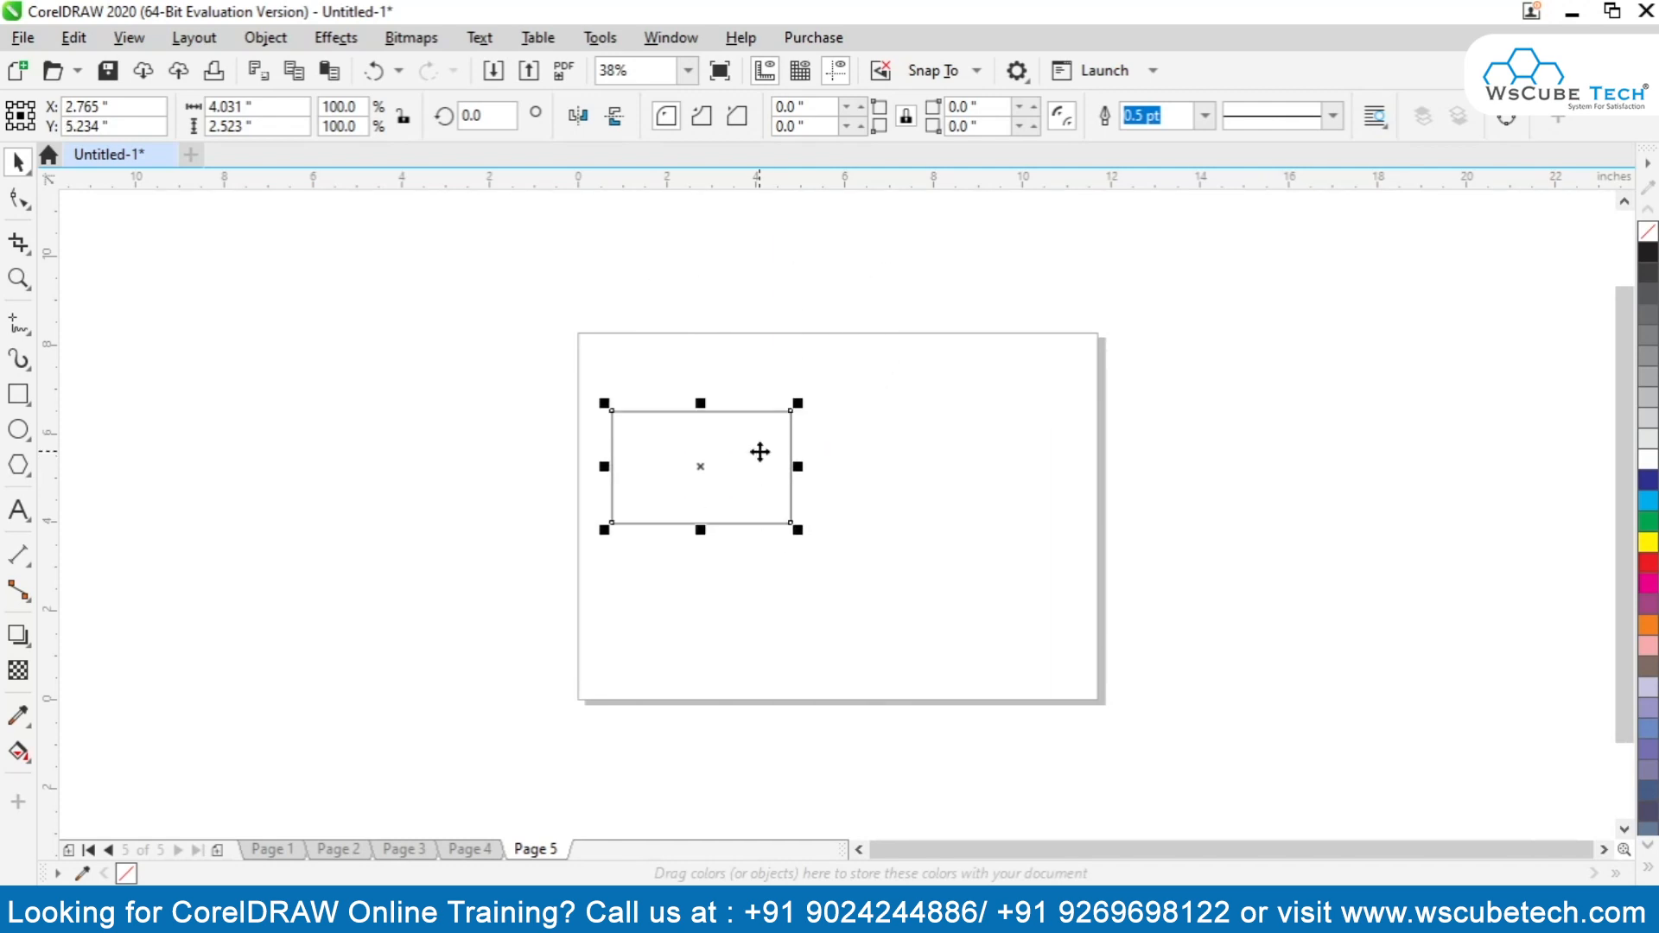
Step: Nudge the rectangle up by 1 inch, and set the nudge distance to 0.1 inch
{"action": "key", "text": "Up"}
{"action": "left_click", "coordinate": [734, 344]}
{"action": "left_click", "coordinate": [756, 116]}
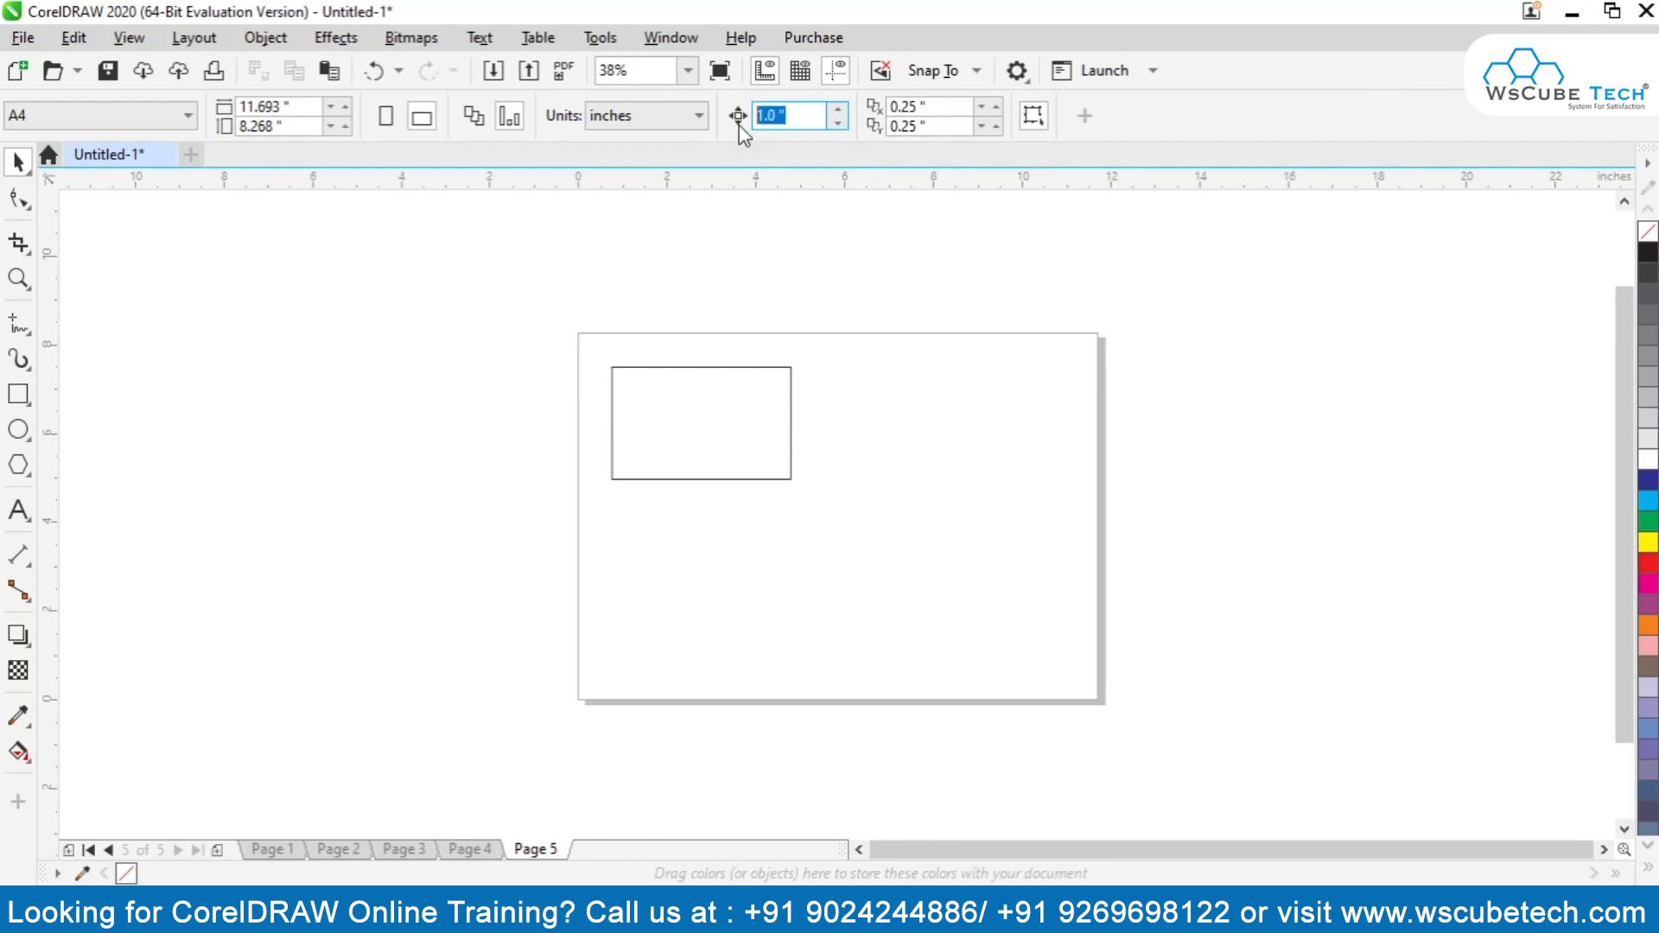
{"action": "type", "text": "0.1"}
{"action": "key", "text": "Return"}
Step: Nudge the rectangle right in 0.1-inch increments to X 4.065 inches, and deselect it
{"action": "key", "text": "Right"}
{"action": "key", "text": "Right"}
{"action": "key", "text": "Right"}
{"action": "key", "text": "Right"}
{"action": "key", "text": "Right"}
{"action": "key", "text": "Right"}
{"action": "key", "text": "Right"}
{"action": "key", "text": "Right"}
{"action": "key", "text": "Right"}
{"action": "key", "text": "Right"}
{"action": "key", "text": "Right"}
{"action": "key", "text": "Right"}
{"action": "key", "text": "Right"}
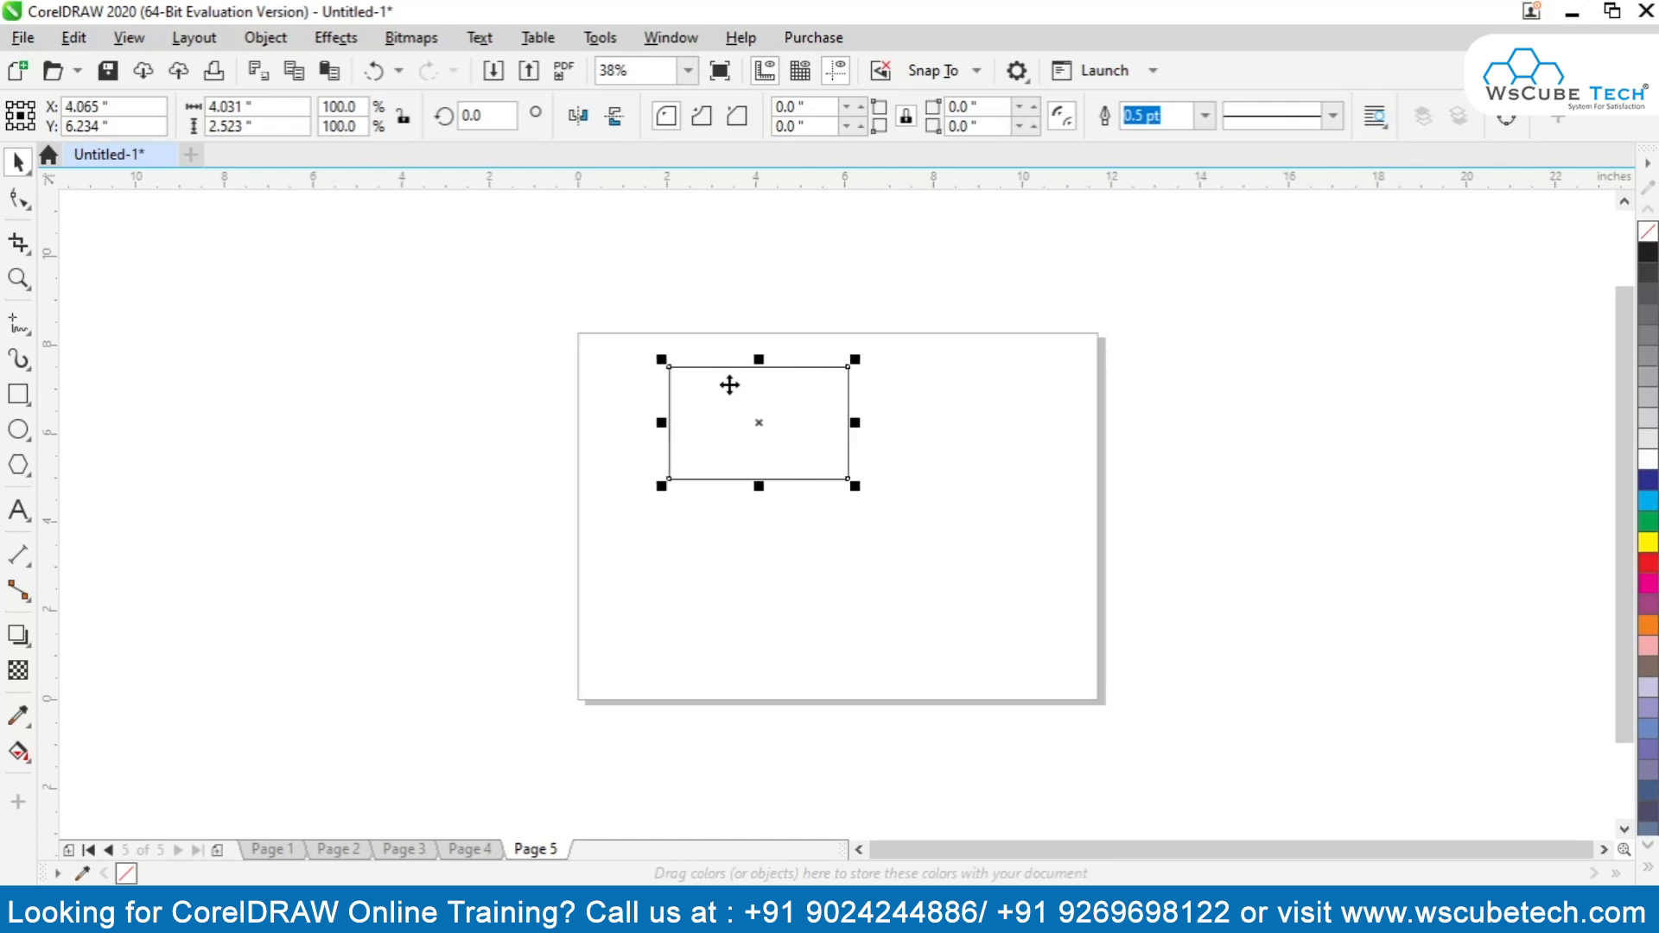
{"action": "left_click", "coordinate": [730, 355]}
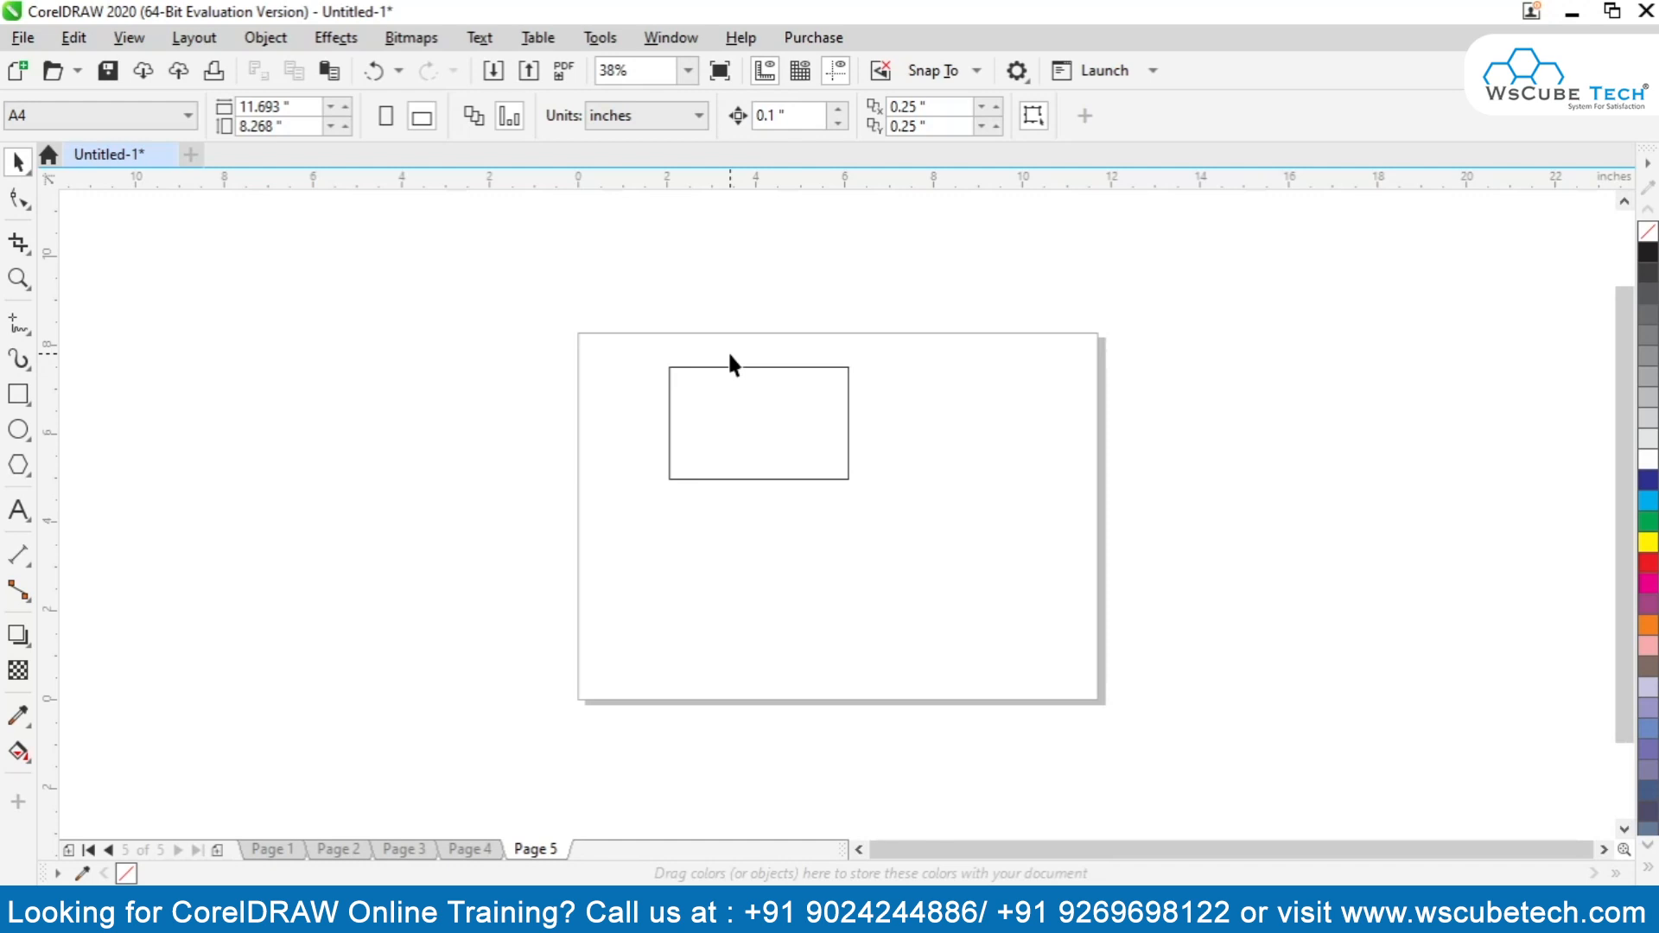
Step: Duplicate the rectangle repeatedly at the 0.25-inch duplicate distance to form a diagonal chain running up and right past the page edge
{"action": "left_click", "coordinate": [785, 441]}
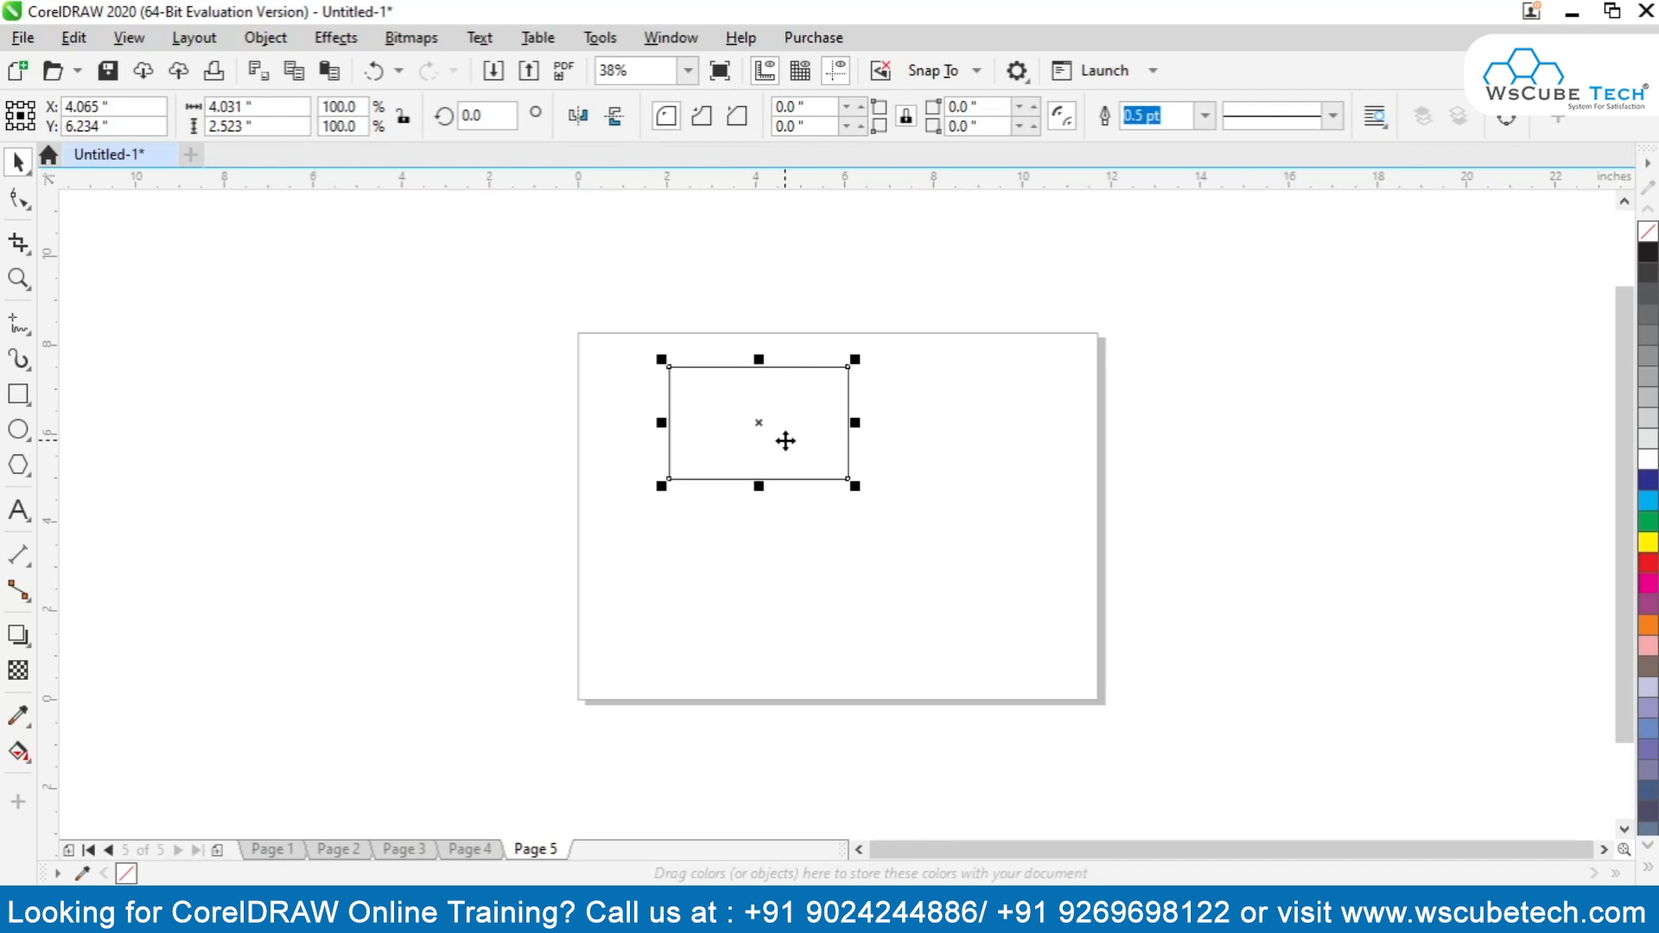
{"action": "key", "text": "ctrl+d"}
{"action": "key", "text": "ctrl+d"}
{"action": "key", "text": "ctrl+d"}
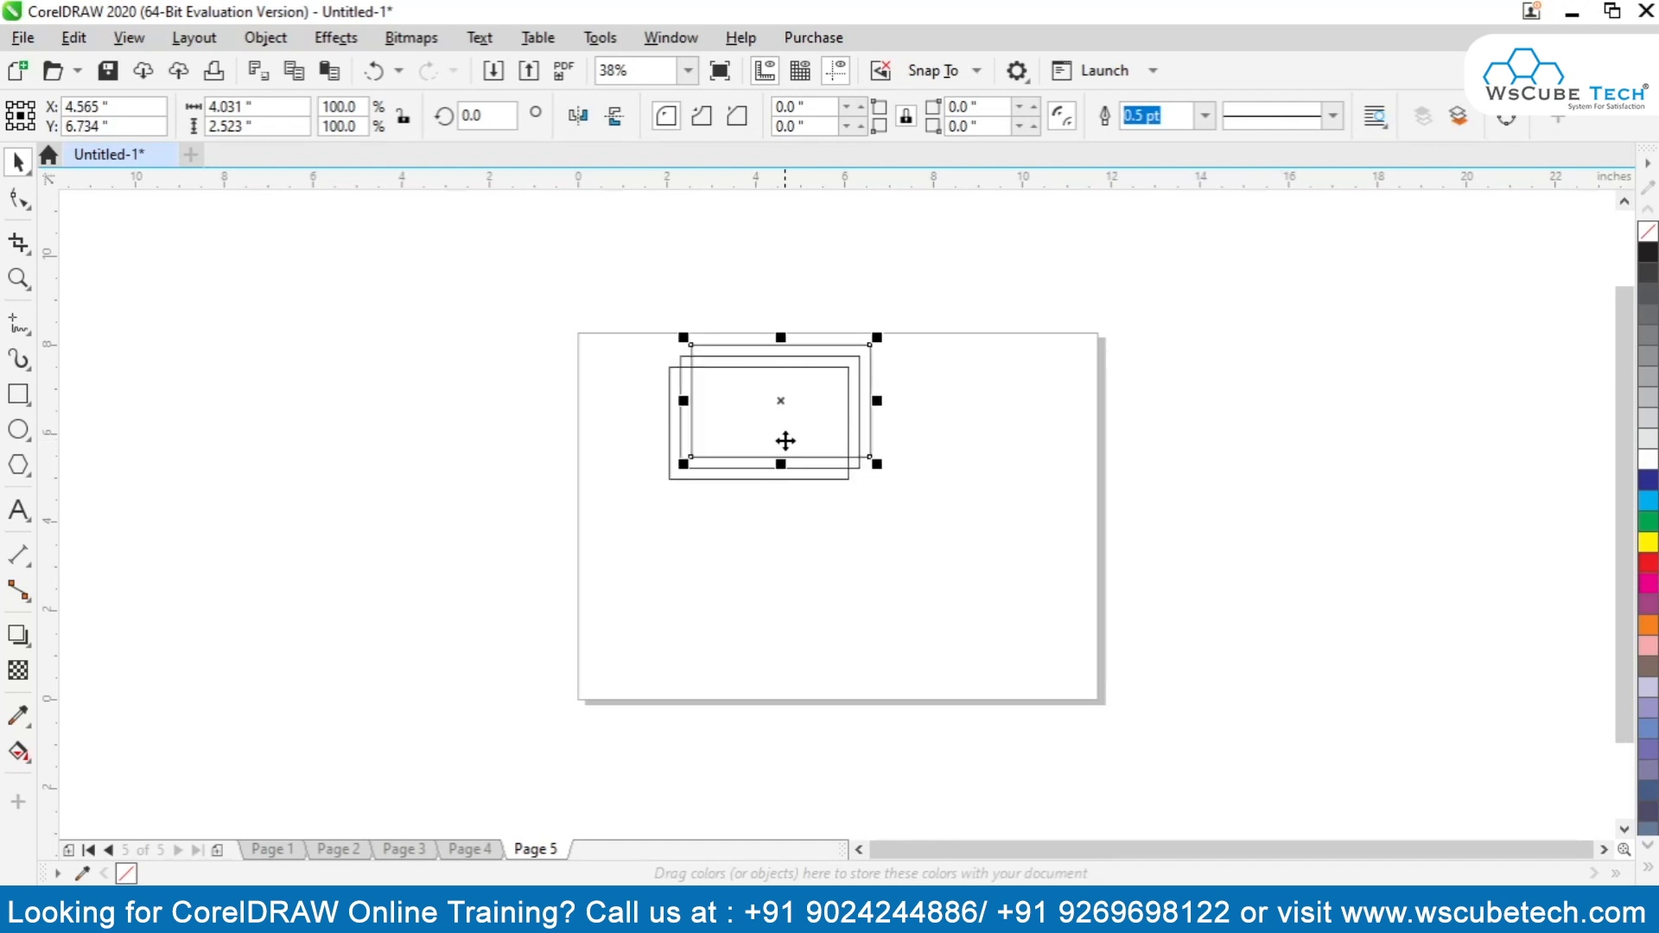
{"action": "key", "text": "ctrl+d"}
{"action": "key", "text": "ctrl+d"}
{"action": "key", "text": "ctrl+d"}
{"action": "key", "text": "ctrl+d"}
{"action": "key", "text": "ctrl+d"}
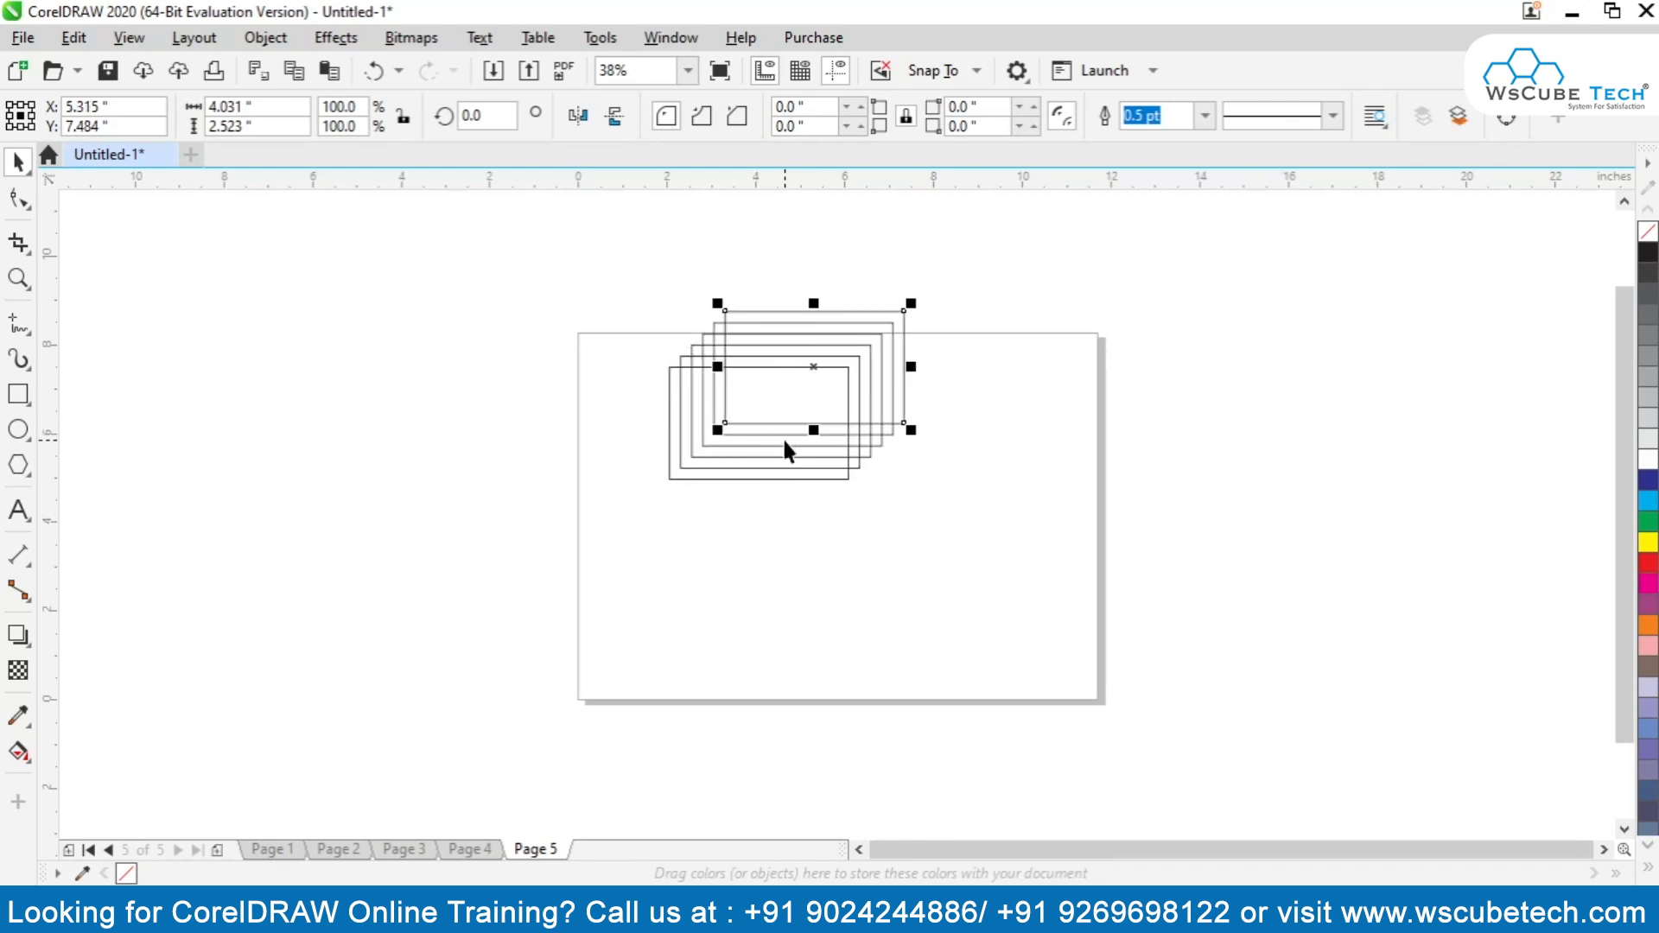
{"action": "key", "text": "ctrl+d"}
{"action": "key", "text": "ctrl+d"}
{"action": "key", "text": "ctrl+d"}
{"action": "key", "text": "ctrl+d"}
{"action": "key", "text": "ctrl+d"}
{"action": "key", "text": "ctrl+d"}
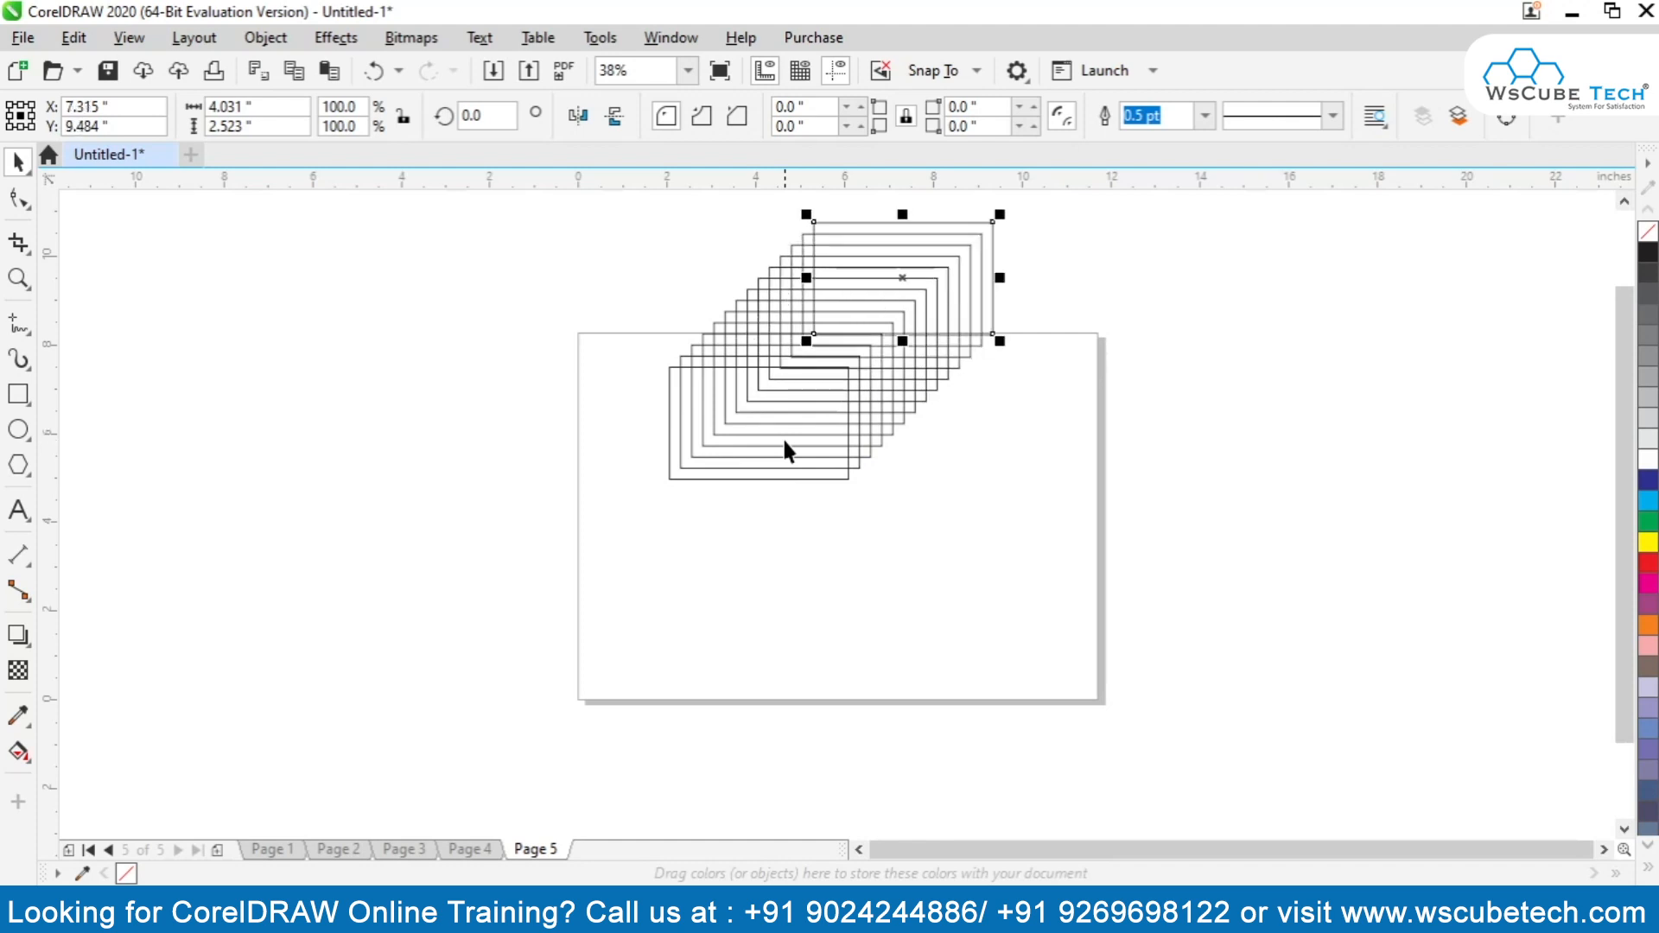
{"action": "left_click", "coordinate": [1051, 304]}
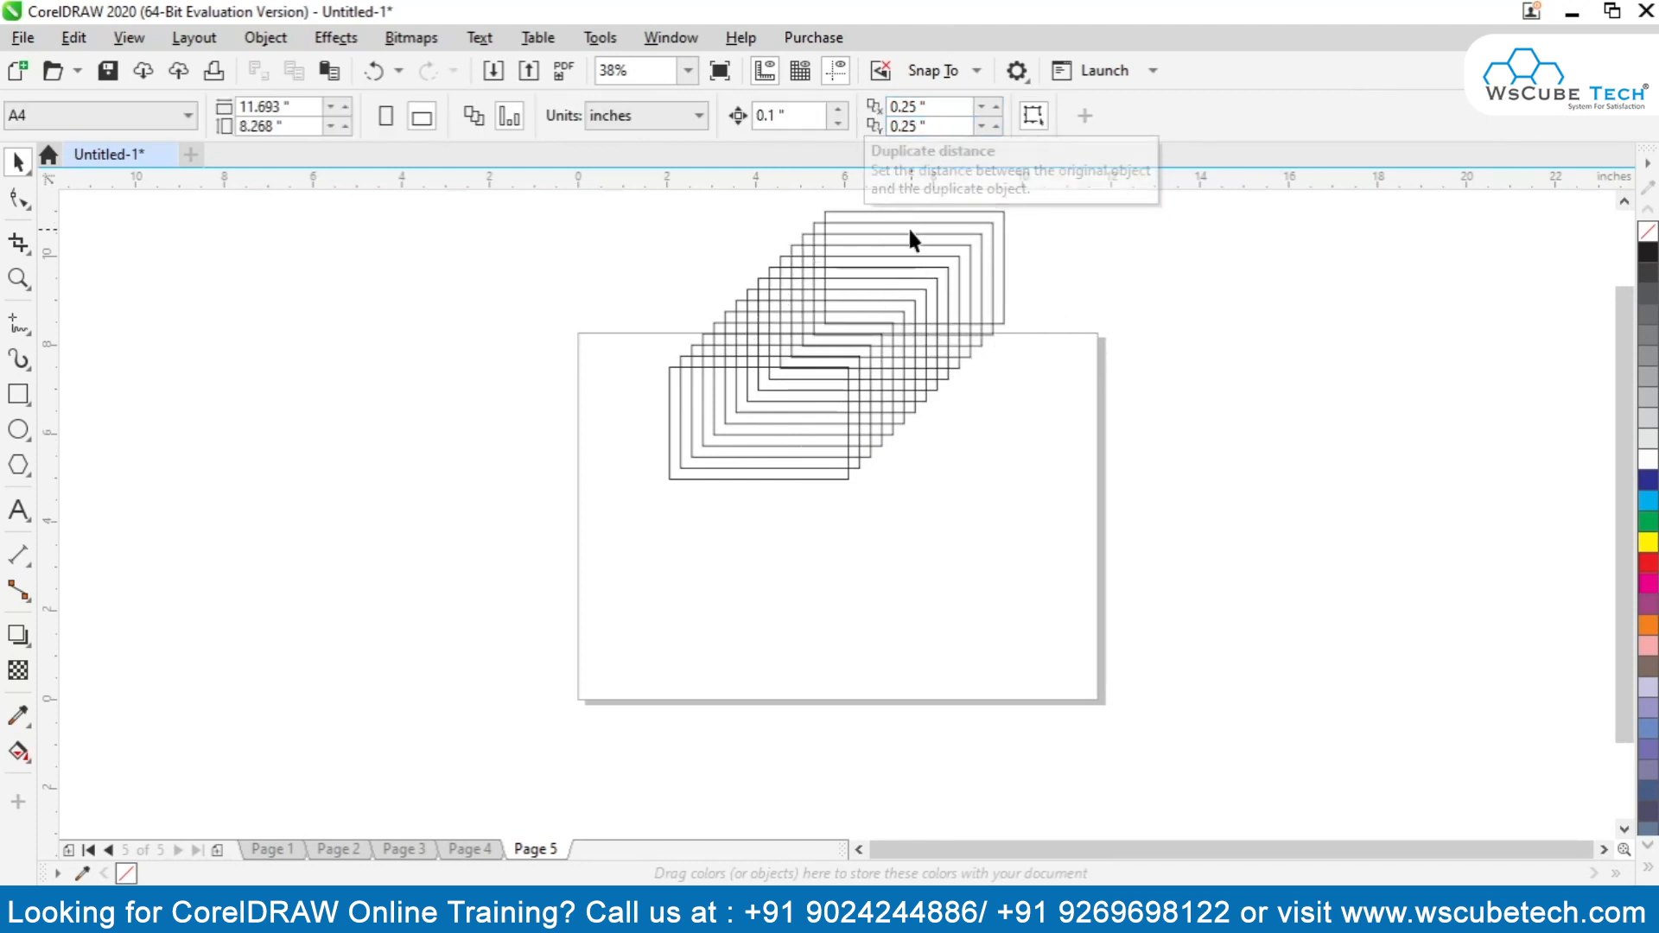
Step: Move the uppermost duplicate out of the chain to the empty lower part of the page, around X 3.424 and Y 1.874 inches
{"action": "left_click_drag", "start_coordinate": [879, 211], "coordinate": [722, 600]}
{"action": "left_click", "coordinate": [858, 558]}
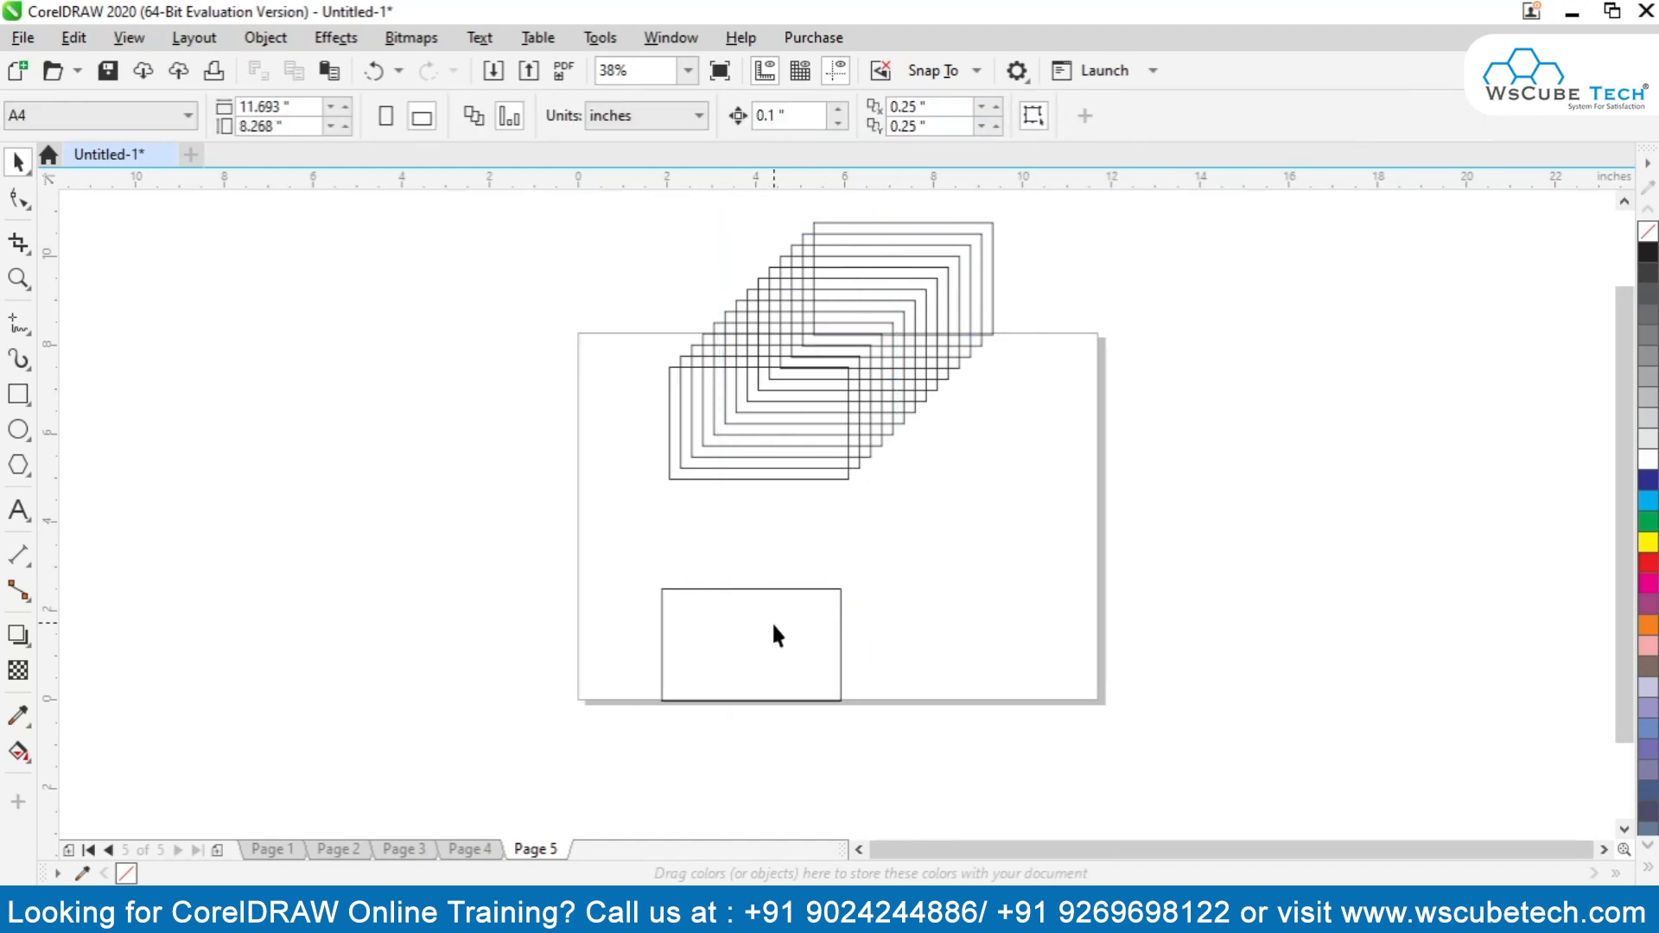
{"action": "mouse_move", "coordinate": [771, 624]}
{"action": "left_mouse_down"}
{"action": "mouse_move", "coordinate": [692, 604]}
{"action": "mouse_move", "coordinate": [819, 602]}
{"action": "mouse_move", "coordinate": [777, 602]}
{"action": "left_mouse_up"}
{"action": "left_click", "coordinate": [1014, 542]}
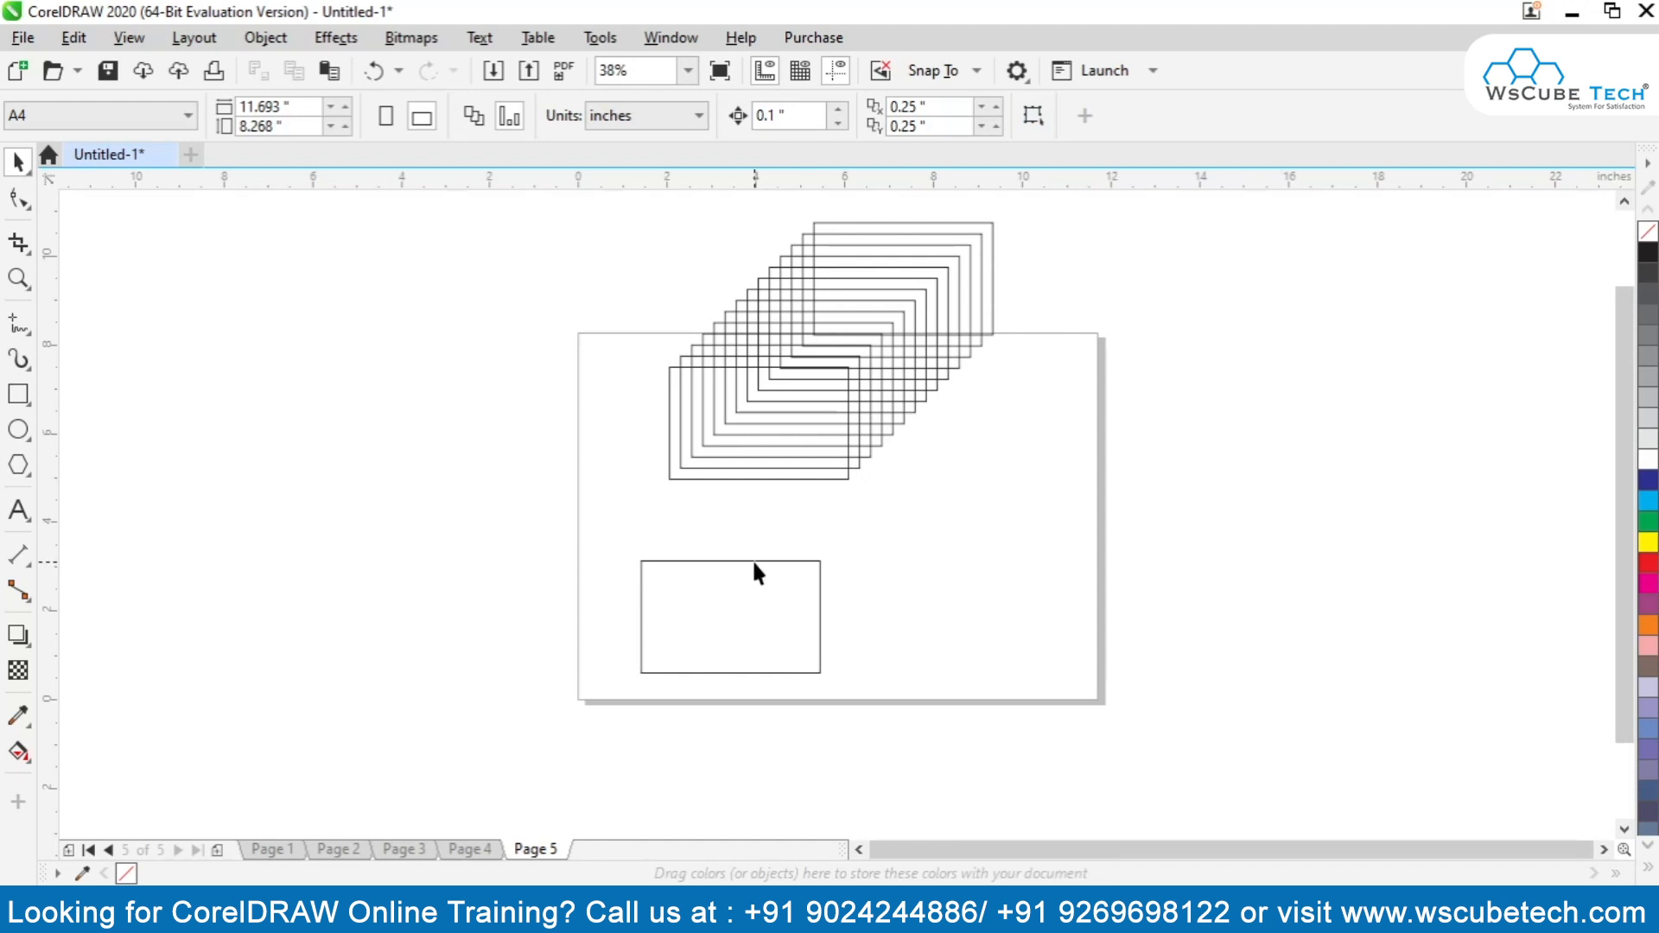
Step: Select the separate rectangle by its outline and move it toward the lower middle of the page
{"action": "left_click", "coordinate": [755, 562]}
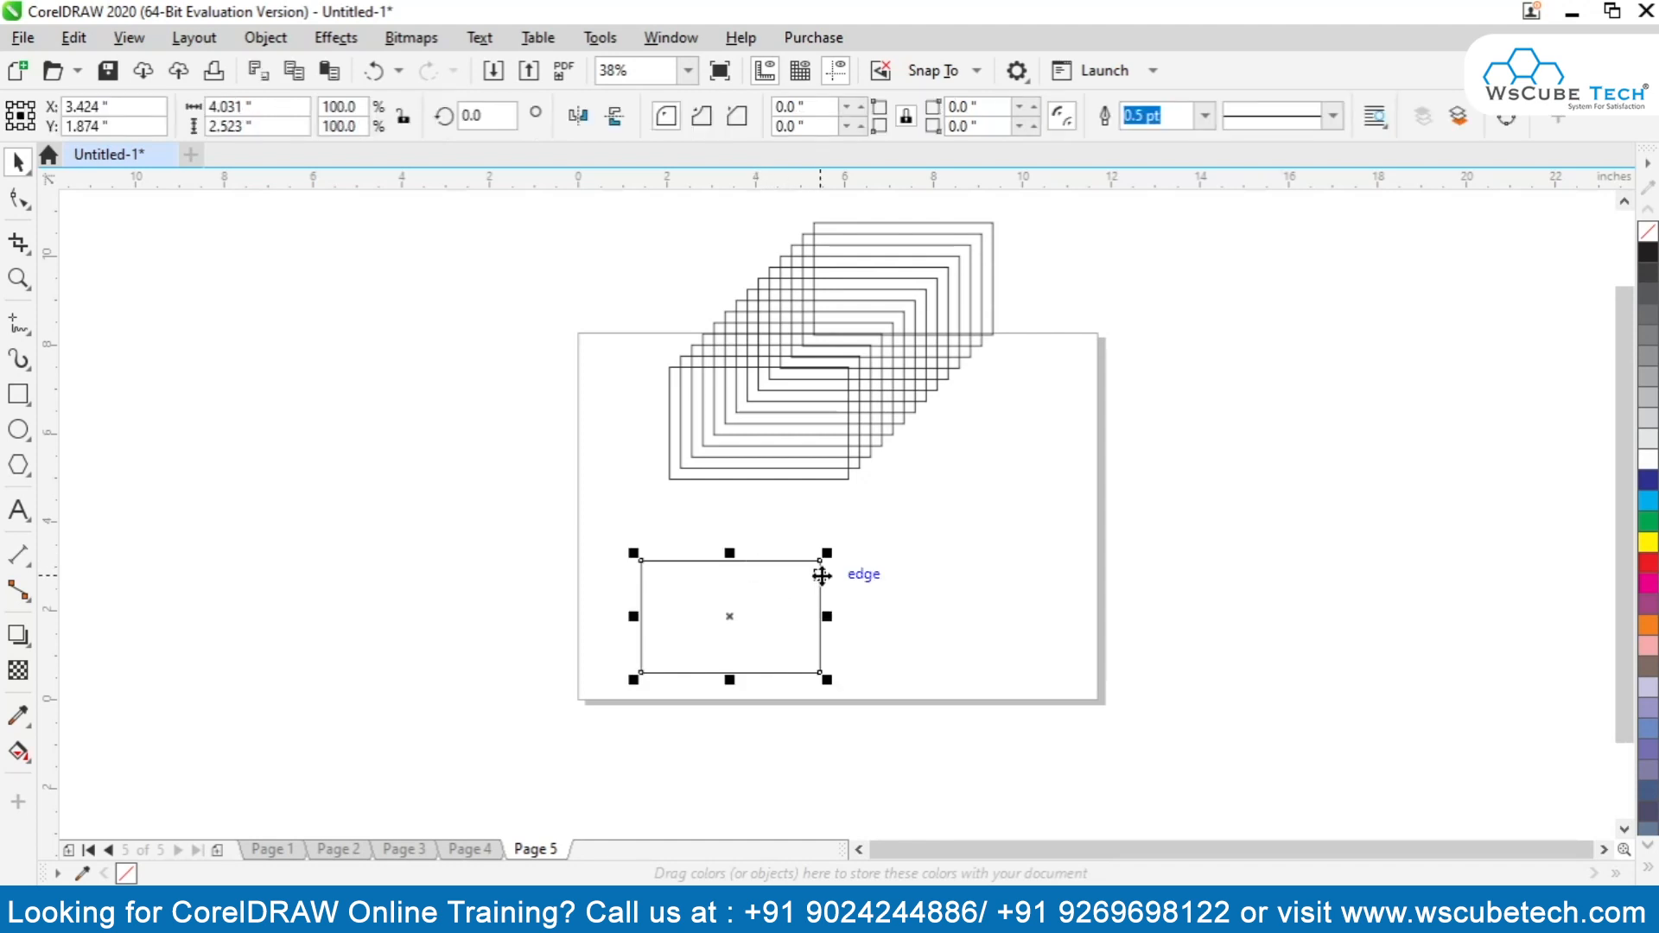
{"action": "left_click_drag", "start_coordinate": [821, 574], "coordinate": [849, 551]}
{"action": "mouse_move", "coordinate": [815, 588]}
{"action": "left_mouse_down"}
{"action": "mouse_move", "coordinate": [856, 610]}
{"action": "mouse_move", "coordinate": [834, 605]}
{"action": "left_mouse_up"}
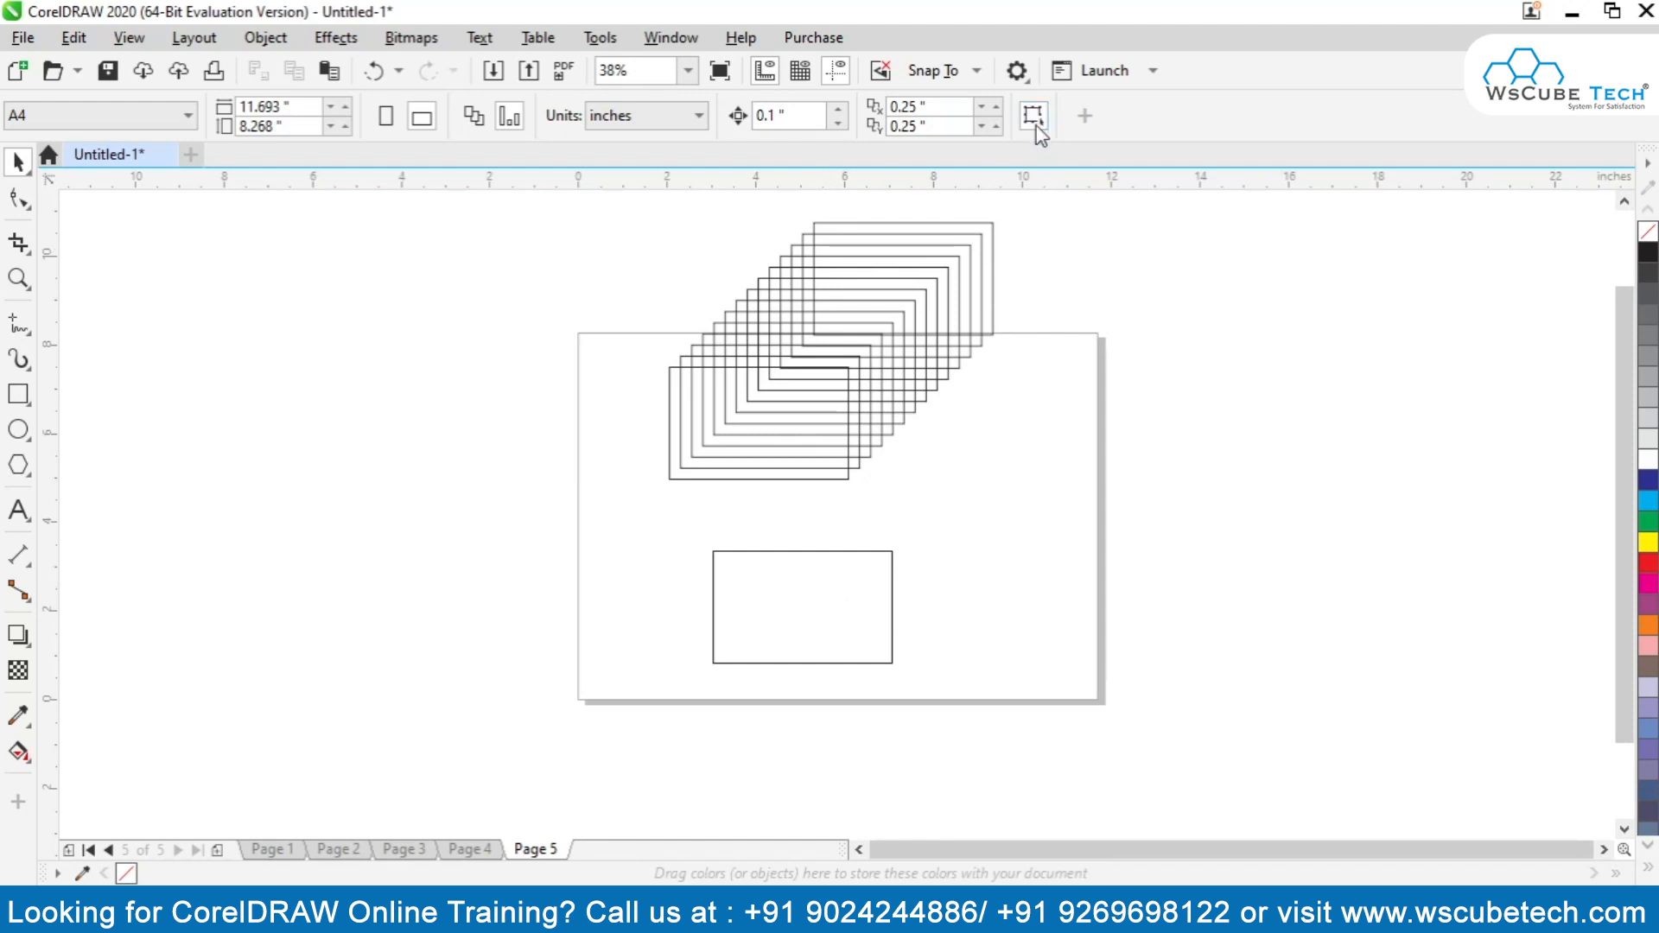
Step: Move the separate rectangle by its interior across the lower page and back, ending at X 2.745 and Y 2.231 inches
{"action": "left_click", "coordinate": [812, 596]}
{"action": "left_click_drag", "start_coordinate": [771, 627], "coordinate": [643, 578]}
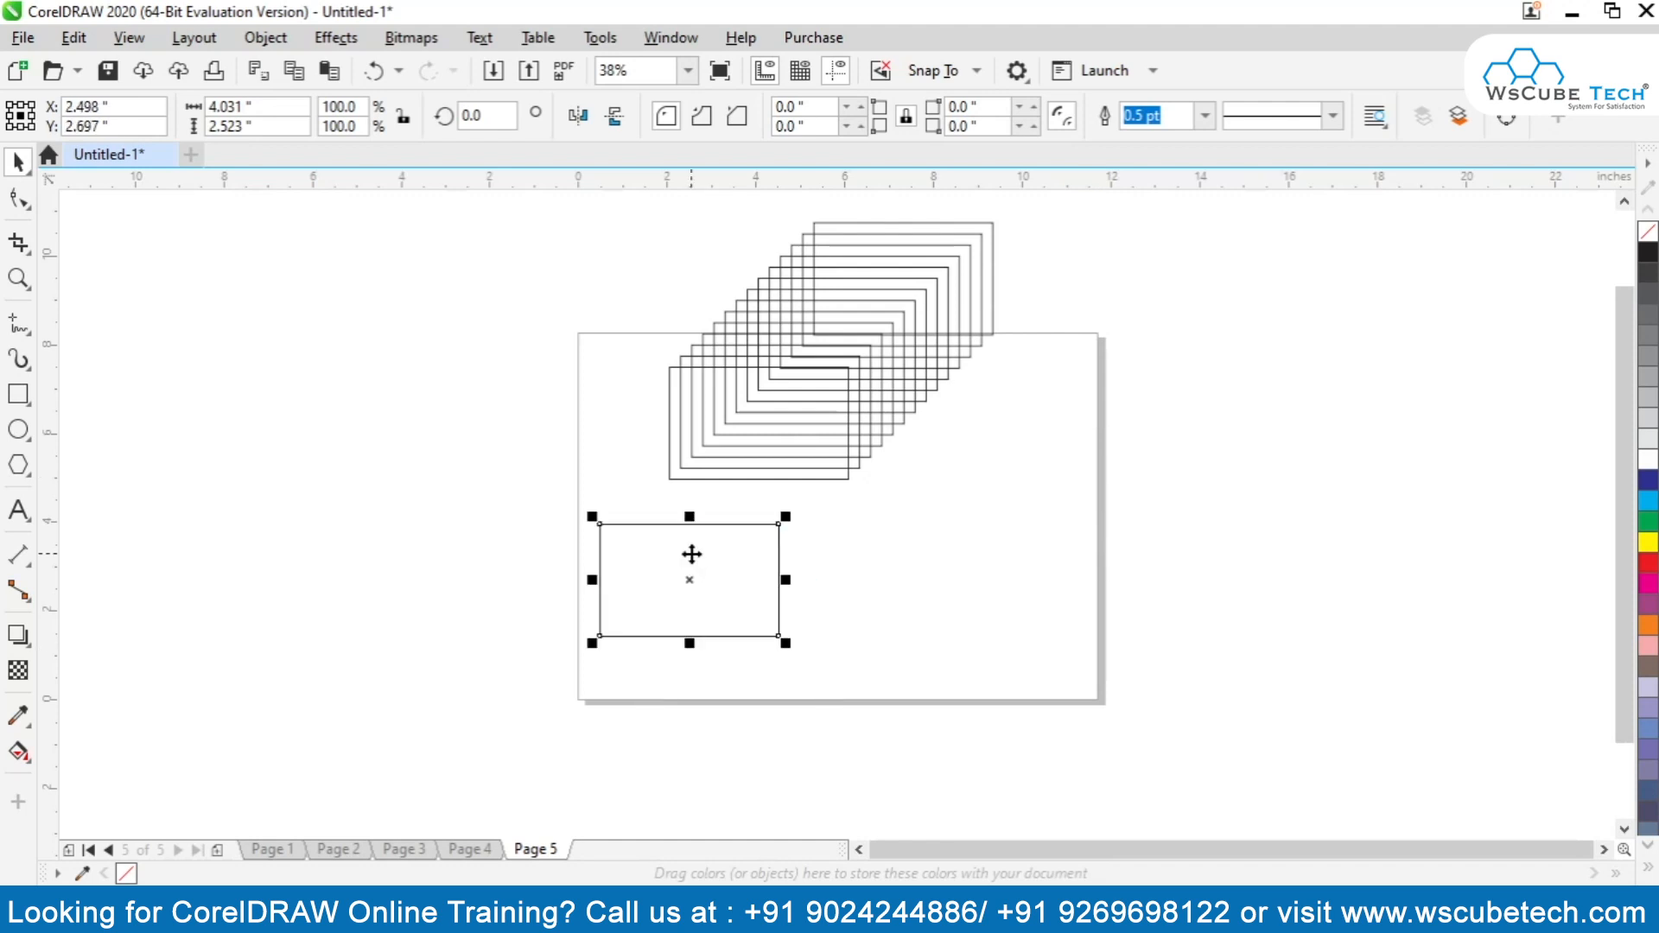
{"action": "left_click_drag", "start_coordinate": [737, 559], "coordinate": [1061, 543]}
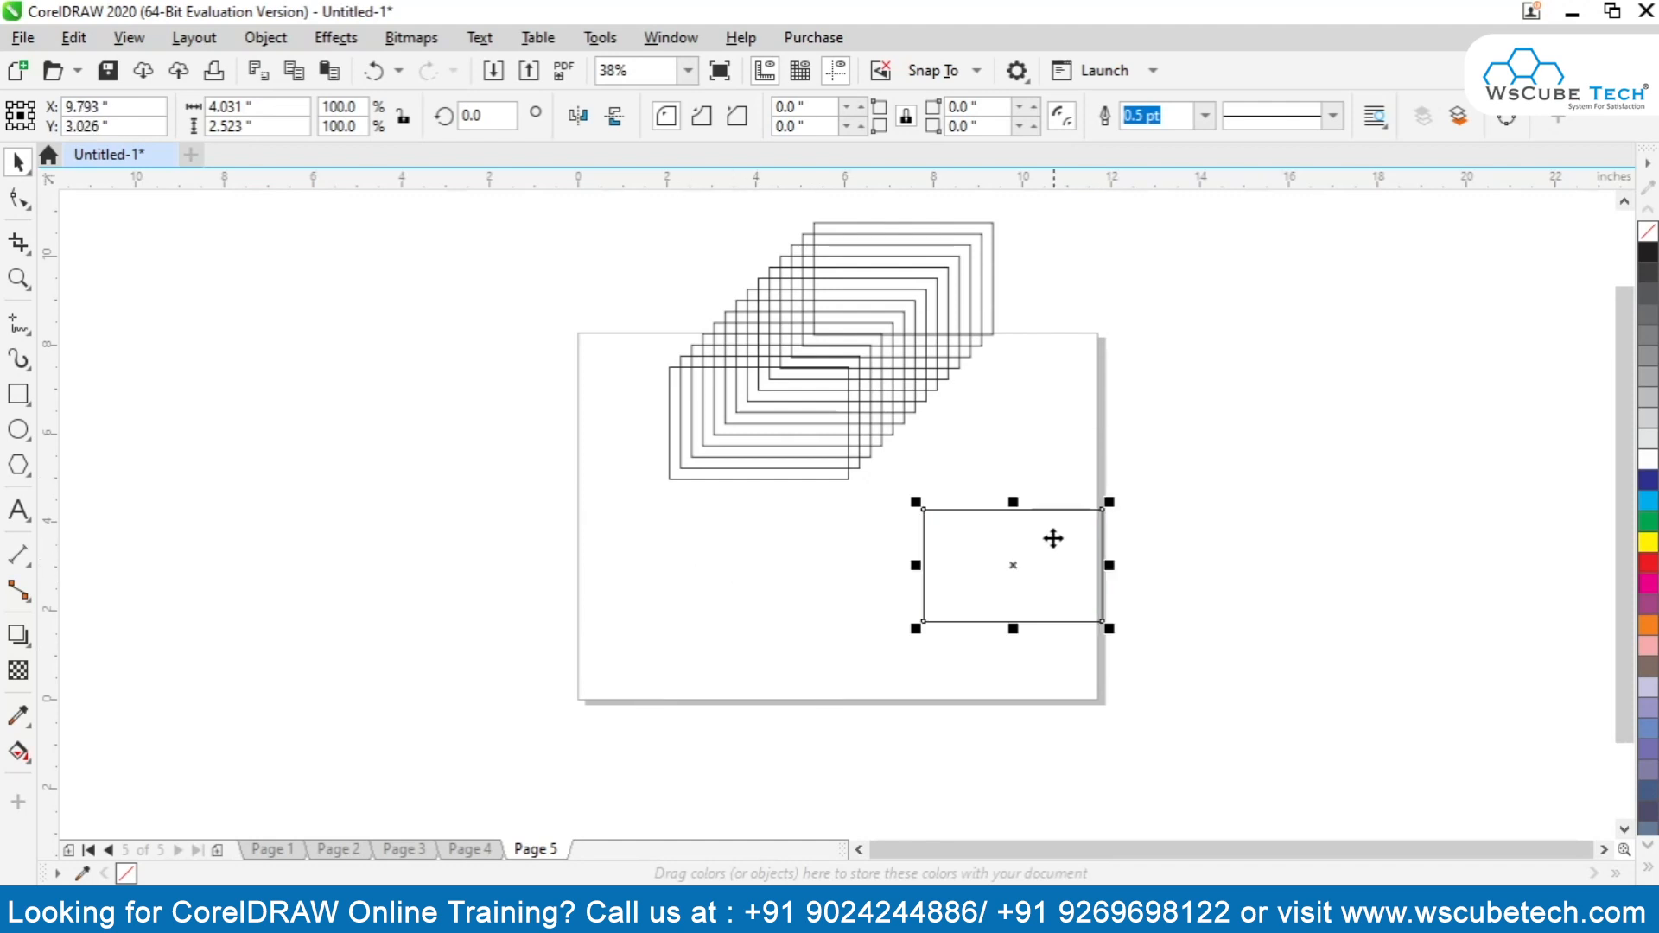
{"action": "left_click_drag", "start_coordinate": [972, 582], "coordinate": [657, 616]}
Step: Set the duplicate distance to 0 inches horizontally and 1 inch vertically
{"action": "left_click", "coordinate": [789, 510]}
{"action": "left_click_drag", "start_coordinate": [931, 106], "coordinate": [804, 109]}
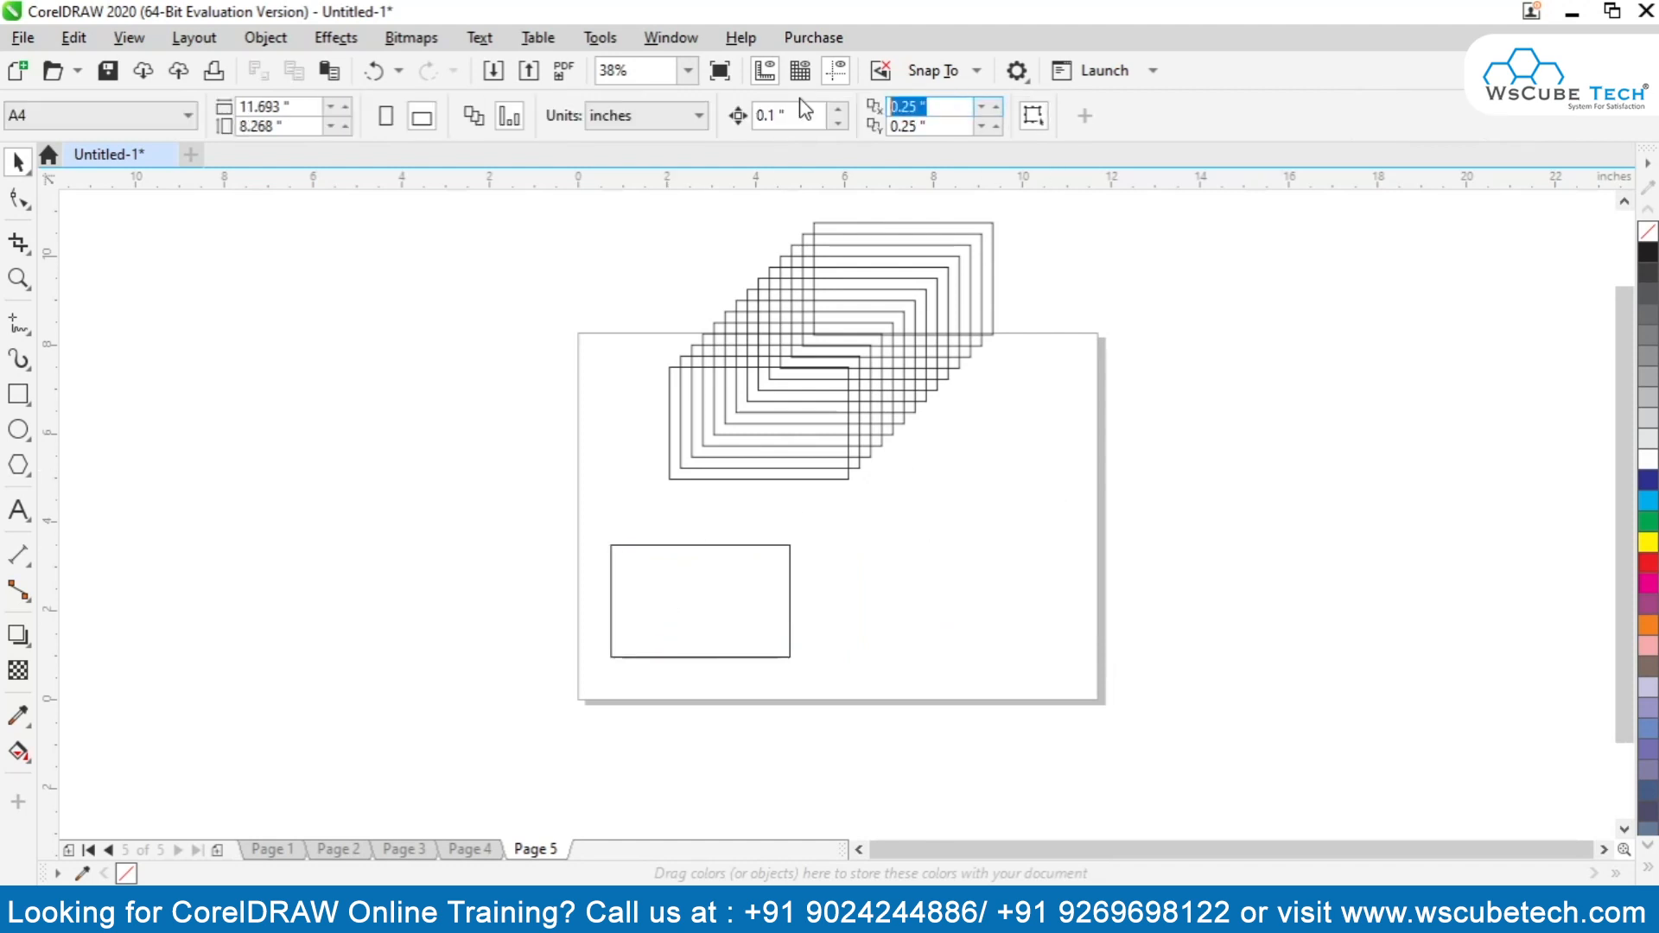
{"action": "type", "text": "0"}
{"action": "key", "text": "Return"}
{"action": "left_click_drag", "start_coordinate": [935, 126], "coordinate": [797, 156]}
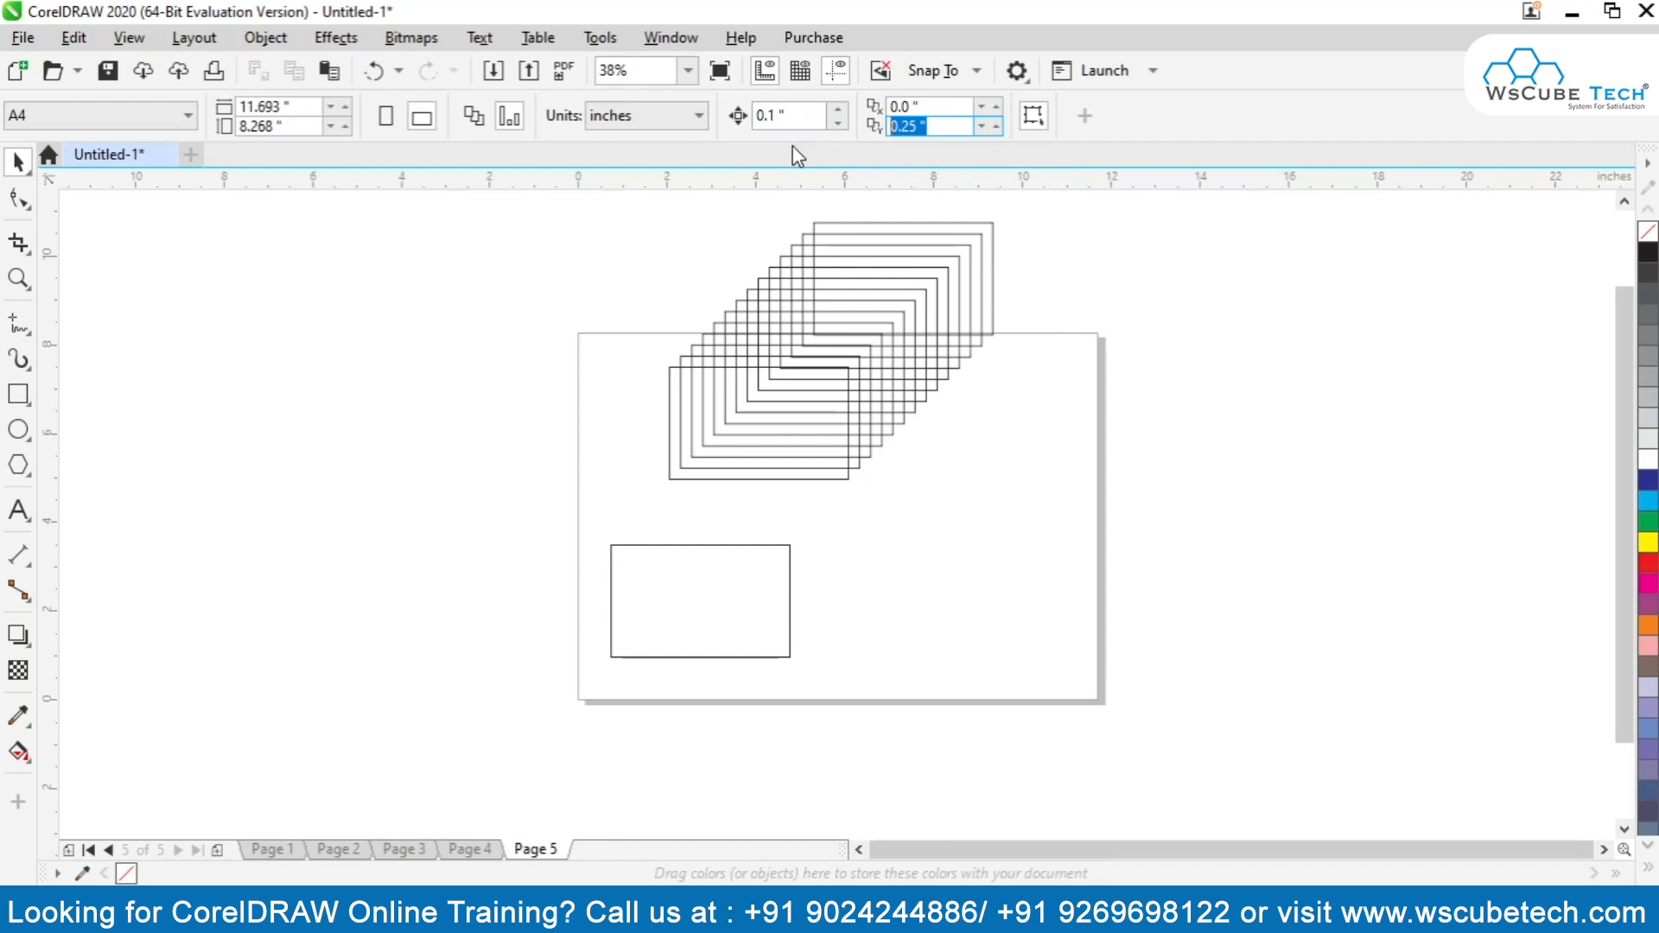
{"action": "type", "text": "1"}
{"action": "key", "text": "Return"}
{"action": "left_click", "coordinate": [650, 595]}
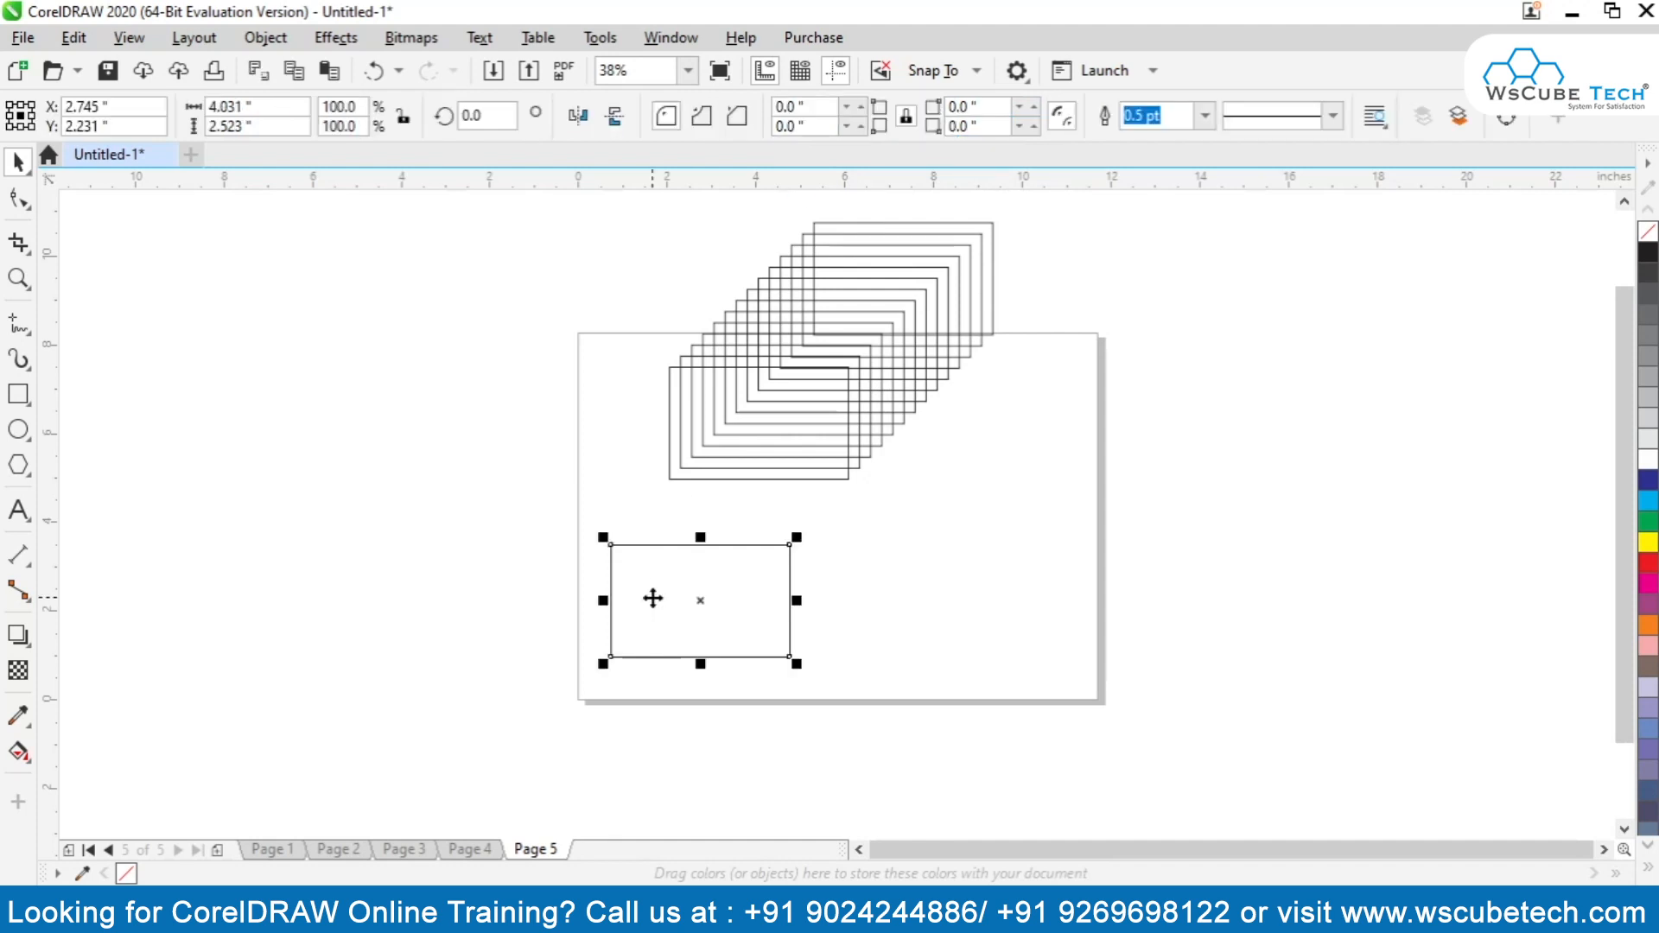
{"action": "left_click", "coordinate": [546, 408]}
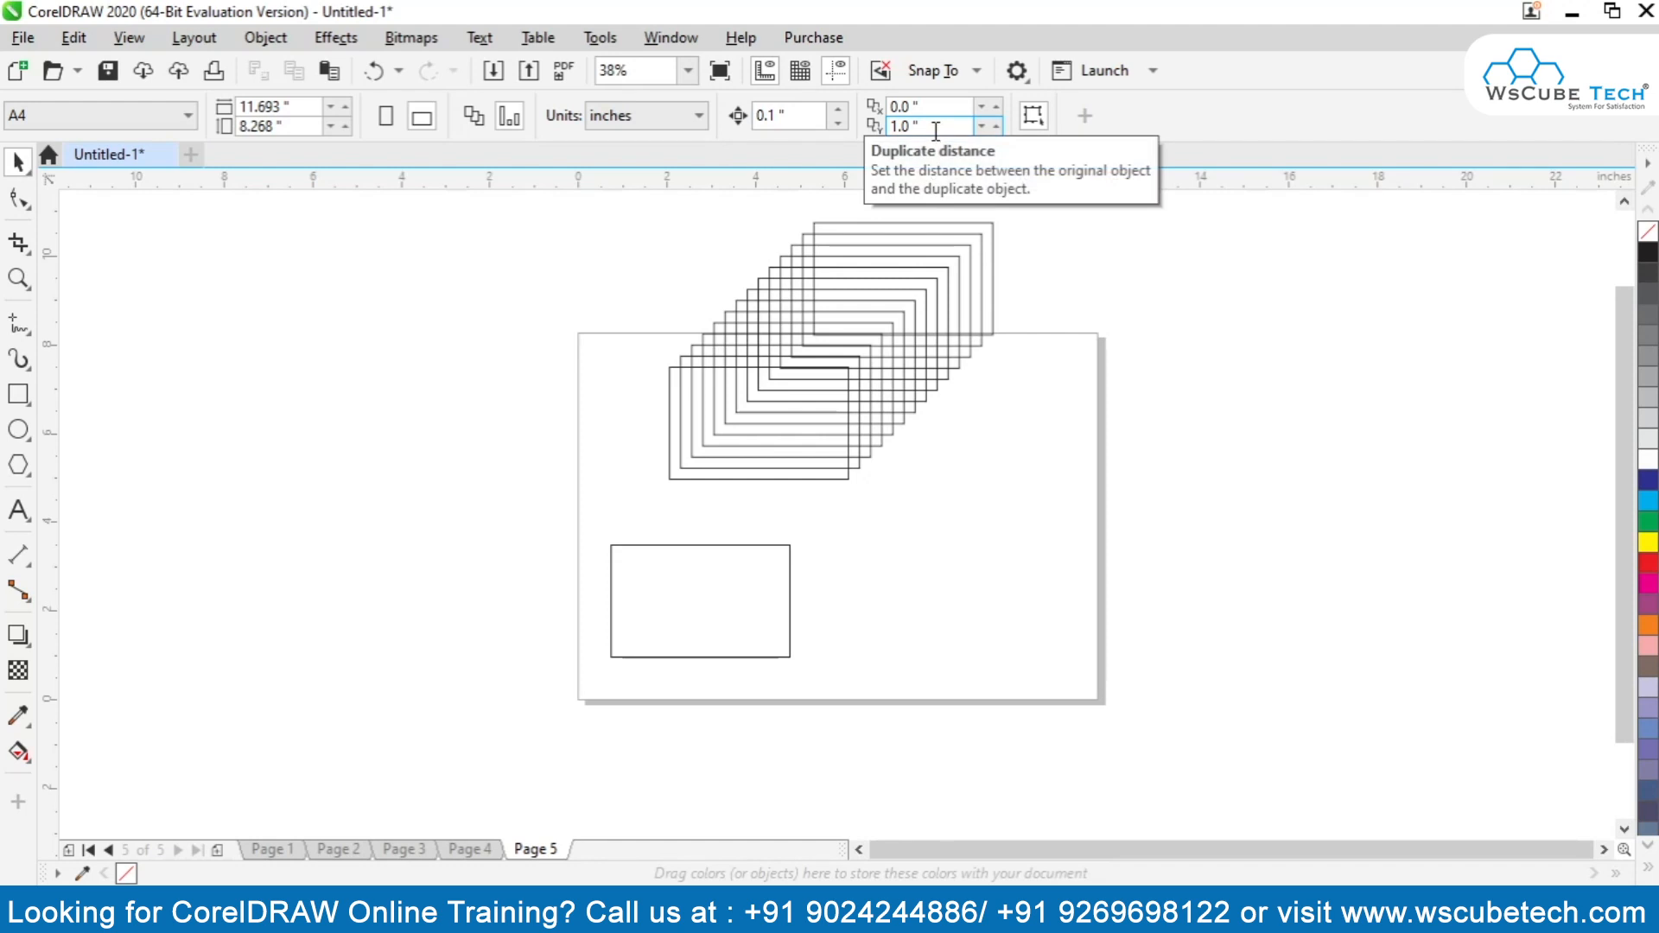
Step: Duplicate the lower rectangle repeatedly at 1-inch vertical offsets to build a stack rising past the page's upper edge
{"action": "left_click", "coordinate": [699, 651]}
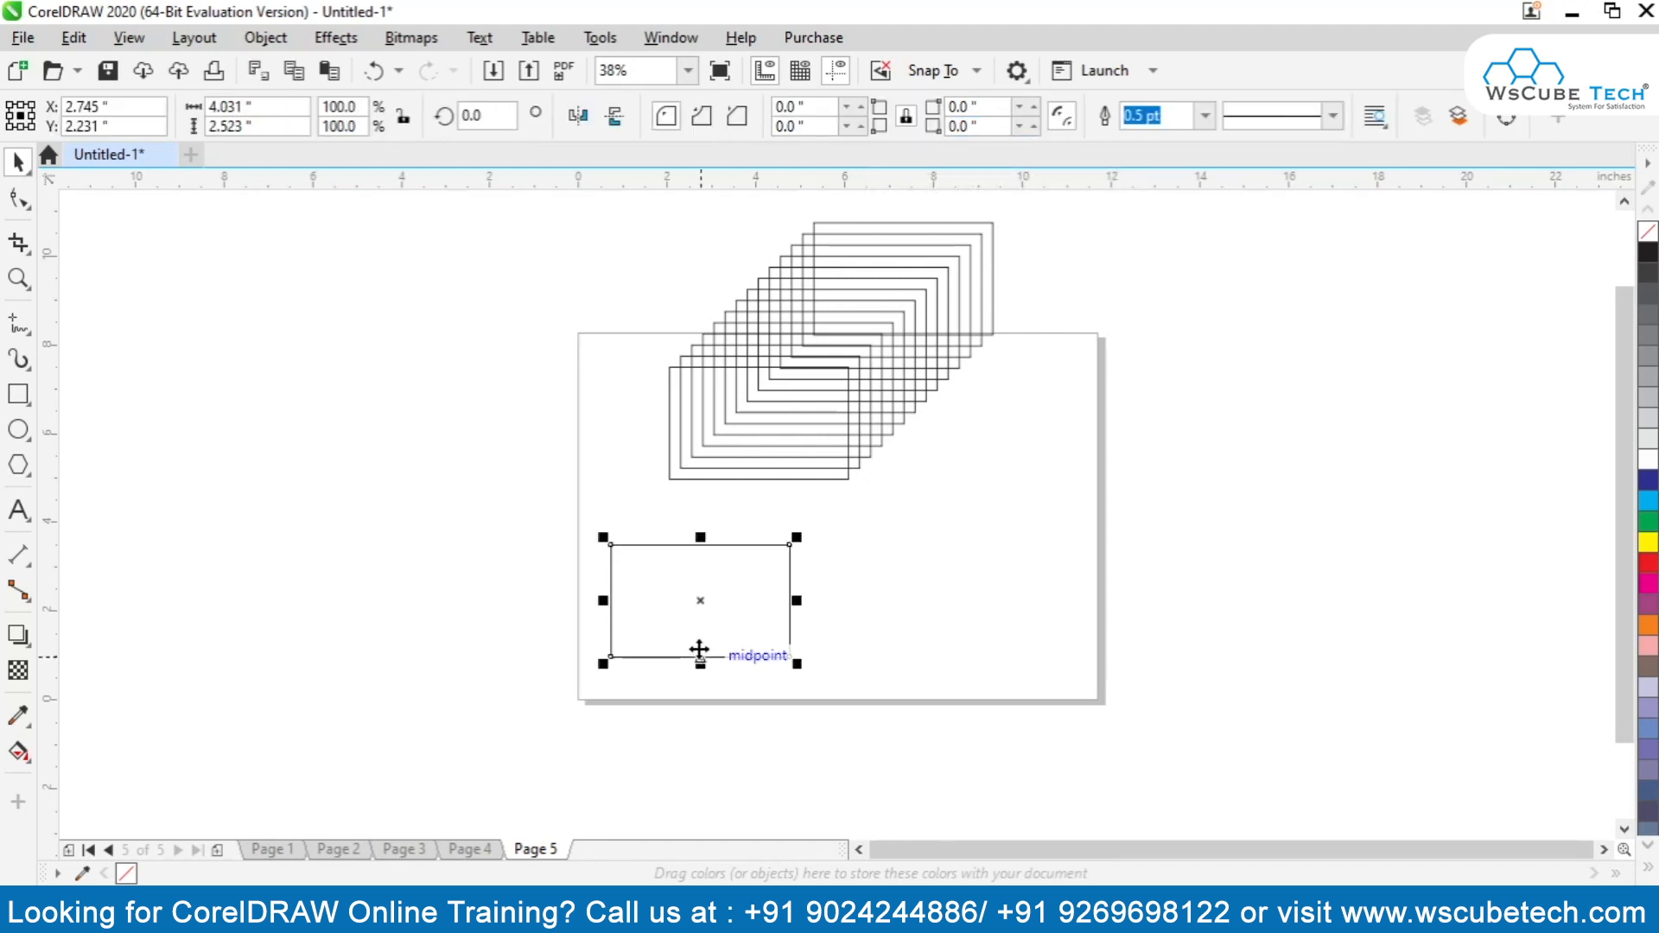
{"action": "key", "text": "ctrl+d"}
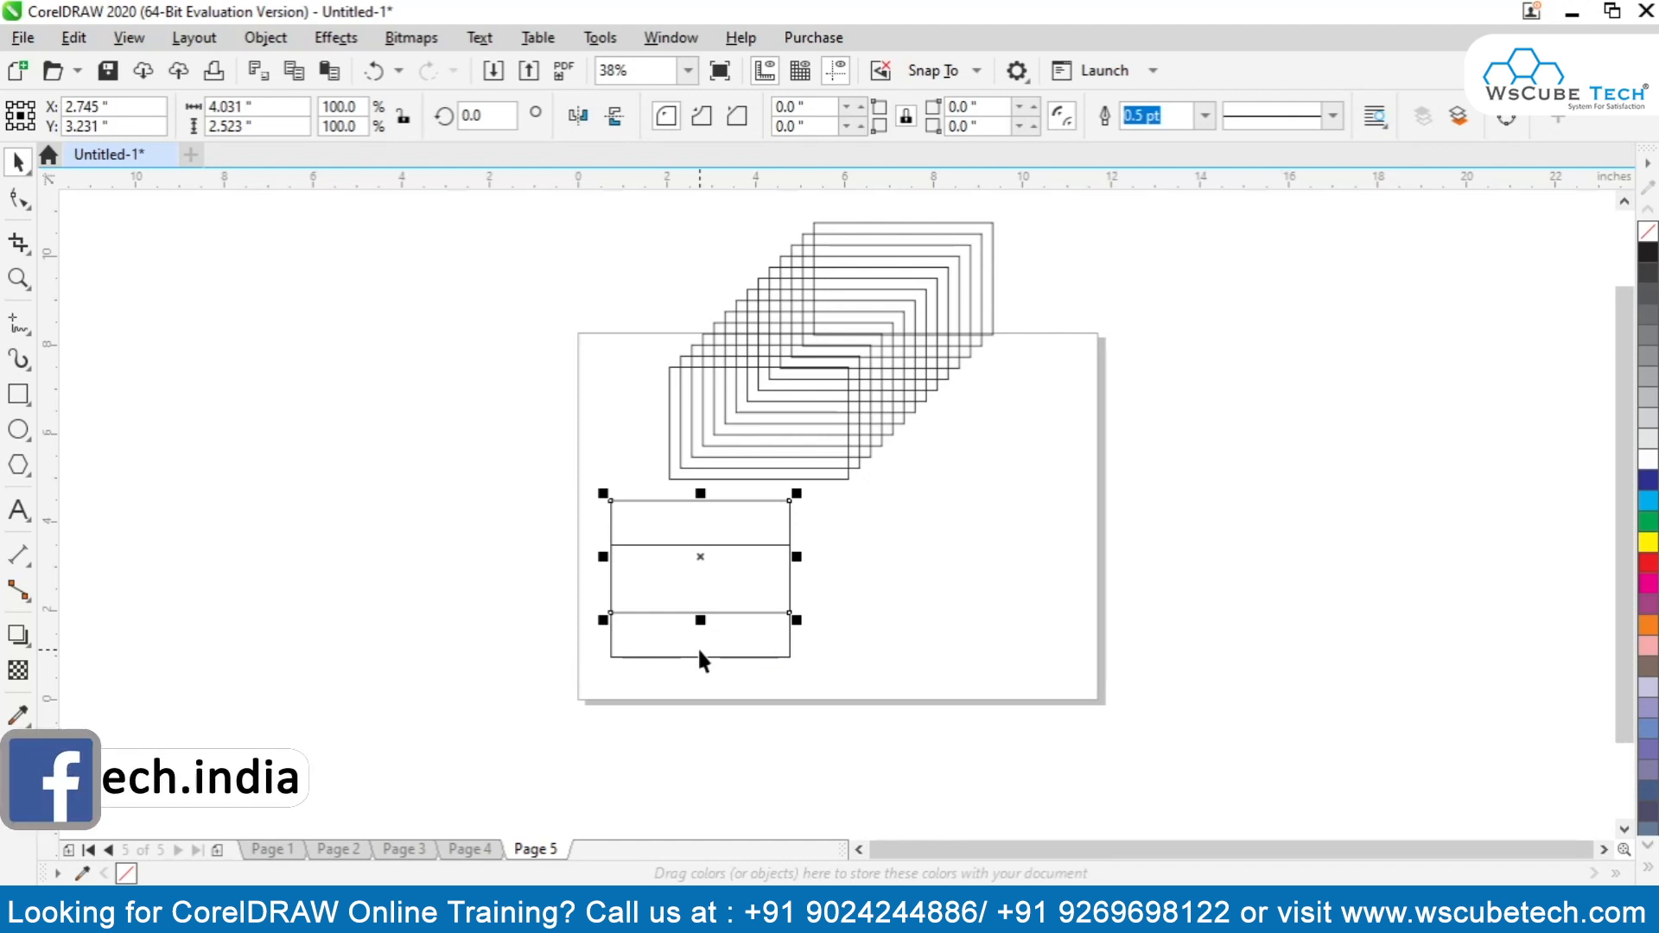
{"action": "key", "text": "ctrl+d"}
{"action": "key", "text": "ctrl+d"}
{"action": "key", "text": "ctrl+d"}
{"action": "key", "text": "ctrl+d"}
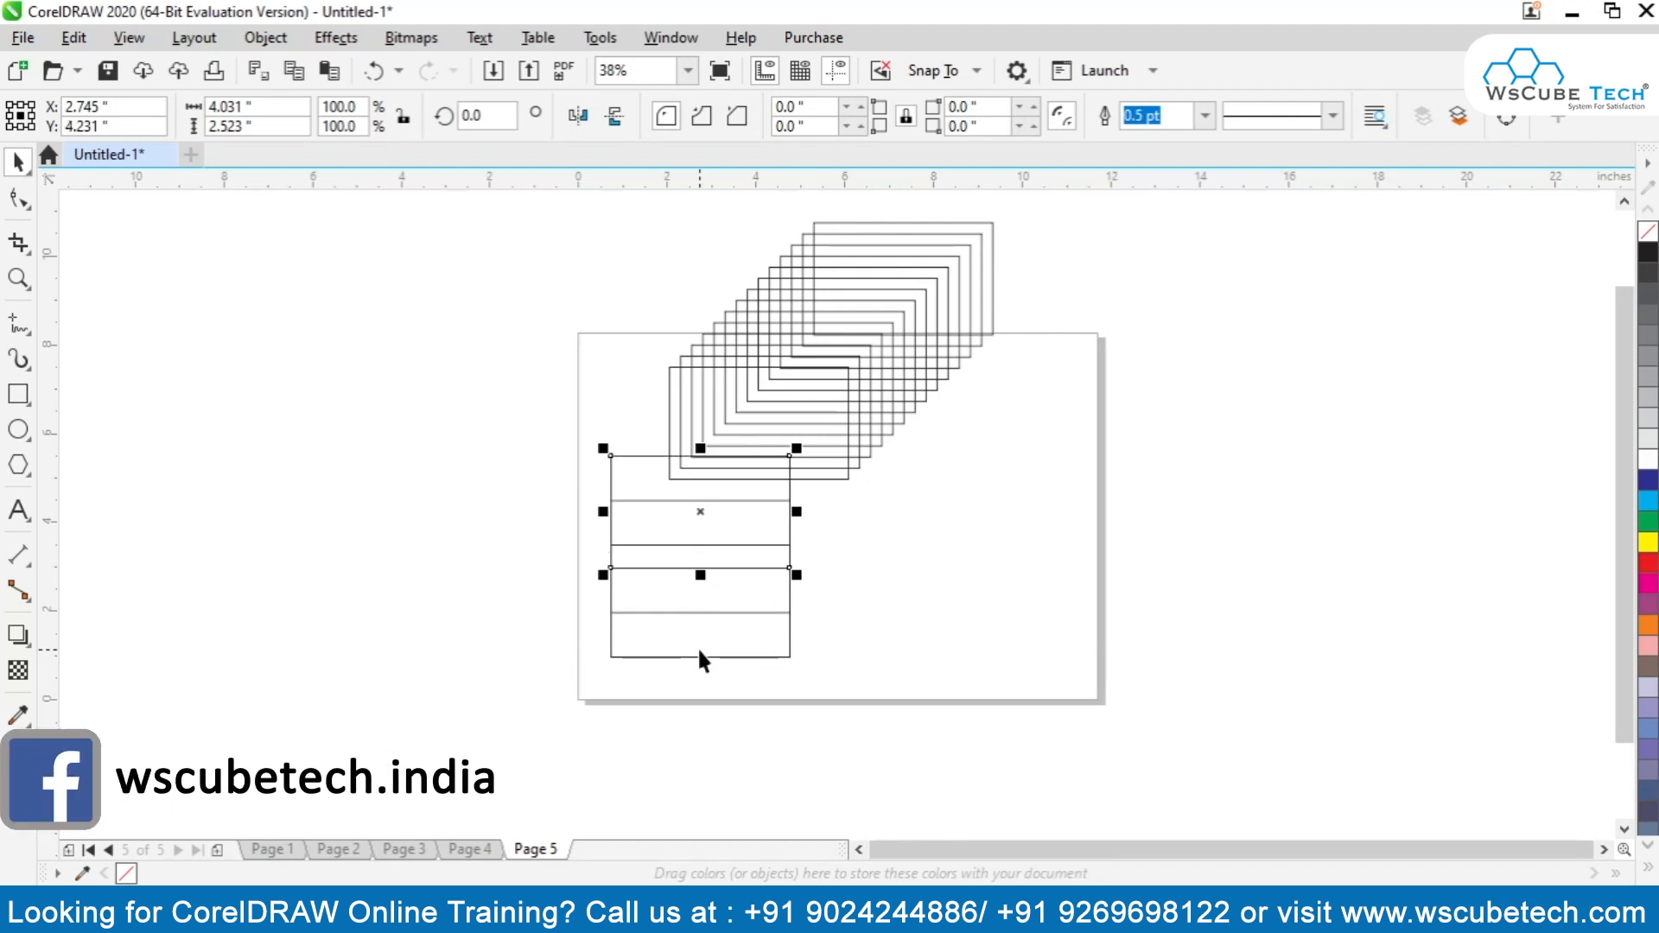
{"action": "key", "text": "ctrl+d"}
{"action": "left_click", "coordinate": [896, 604]}
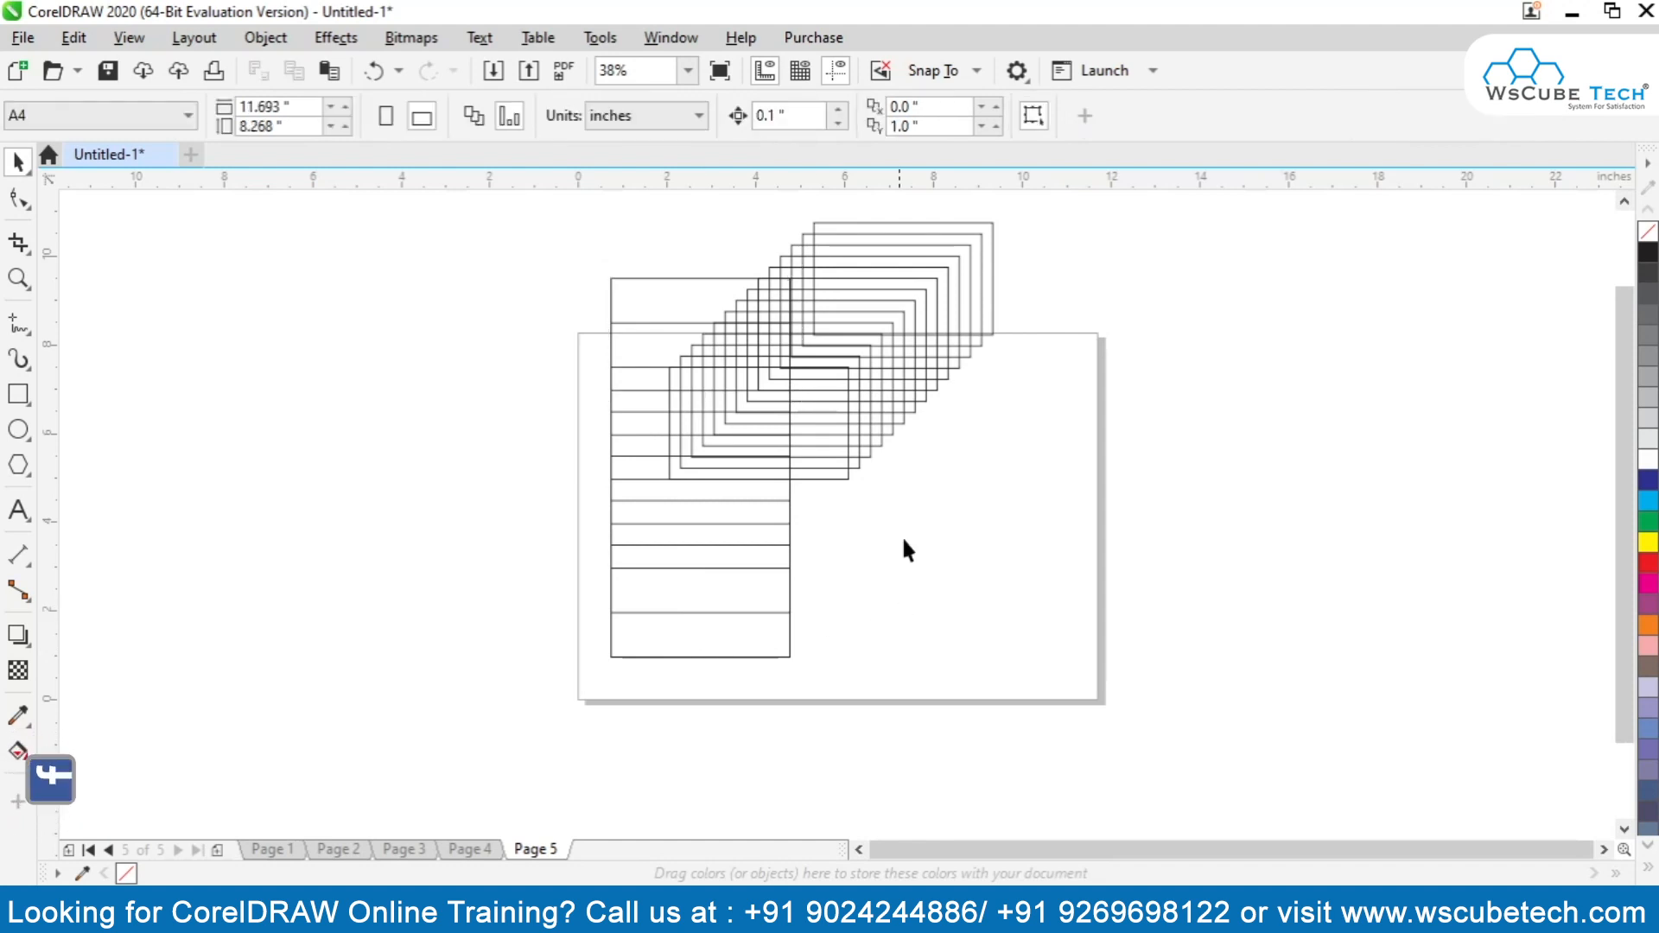
Step: Set the duplicate distance to 0 inches vertically and 1.5 inches horizontally
{"action": "left_click_drag", "start_coordinate": [935, 129], "coordinate": [838, 140]}
{"action": "type", "text": "0"}
{"action": "key", "text": "Return"}
{"action": "left_click_drag", "start_coordinate": [938, 107], "coordinate": [864, 110]}
{"action": "type", "text": "1"}
{"action": "type", "text": ".5"}
{"action": "key", "text": "Return"}
Step: Move the lowest stacked rectangle over the page's right edge, to X 10.643 and Y 2.889 inches, and check its width
{"action": "left_click", "coordinate": [685, 637]}
{"action": "left_click_drag", "start_coordinate": [685, 637], "coordinate": [1037, 578]}
{"action": "left_click_drag", "start_coordinate": [260, 107], "coordinate": [206, 109]}
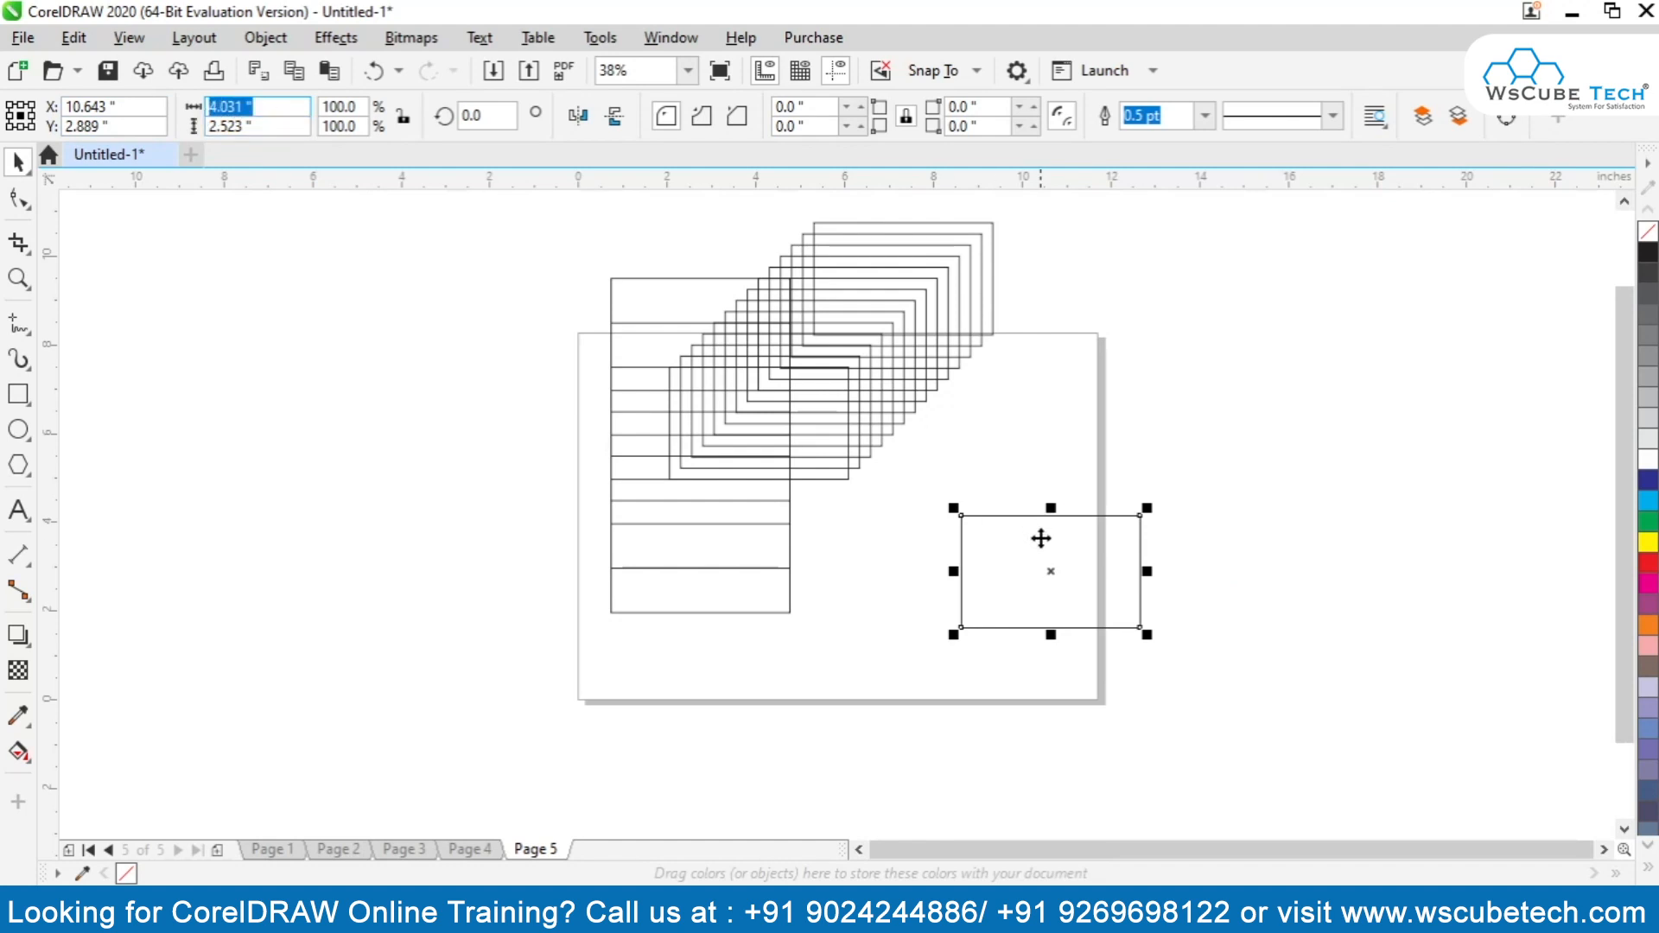
Step: Set the horizontal duplicate distance to 4.25 inches
{"action": "left_click", "coordinate": [1023, 258]}
{"action": "triple_click", "coordinate": [944, 105]}
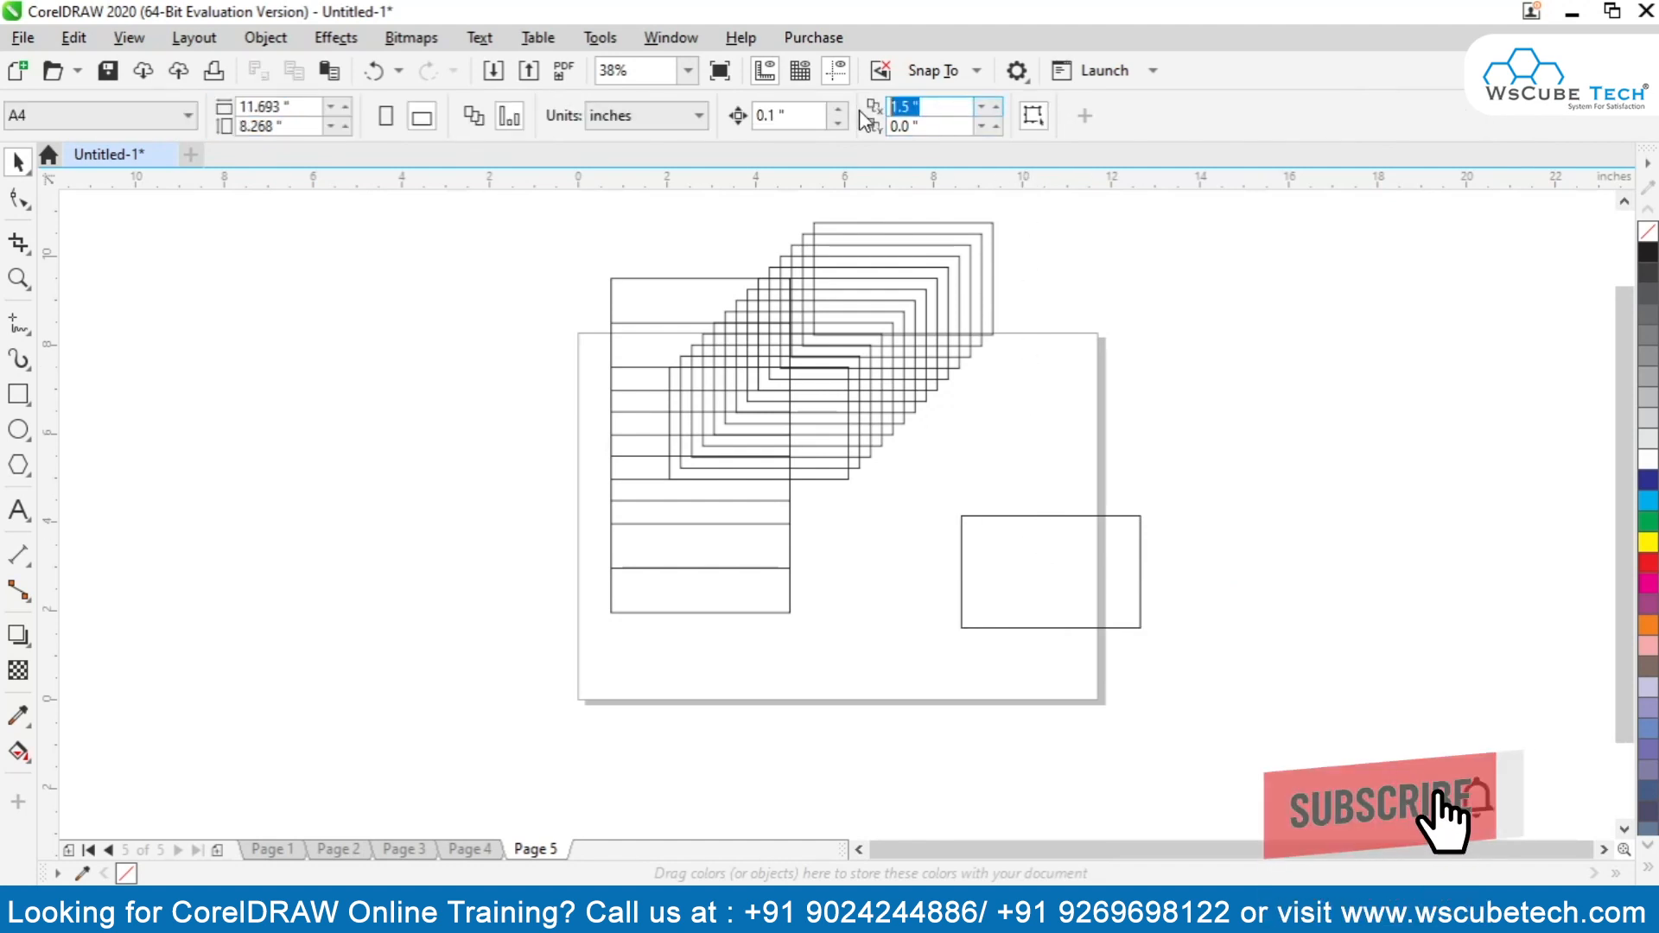
{"action": "type", "text": "4.2"}
Step: Duplicate the rectangle four times to form a horizontal row of five evenly spaced rectangles
{"action": "left_click", "coordinate": [1022, 545]}
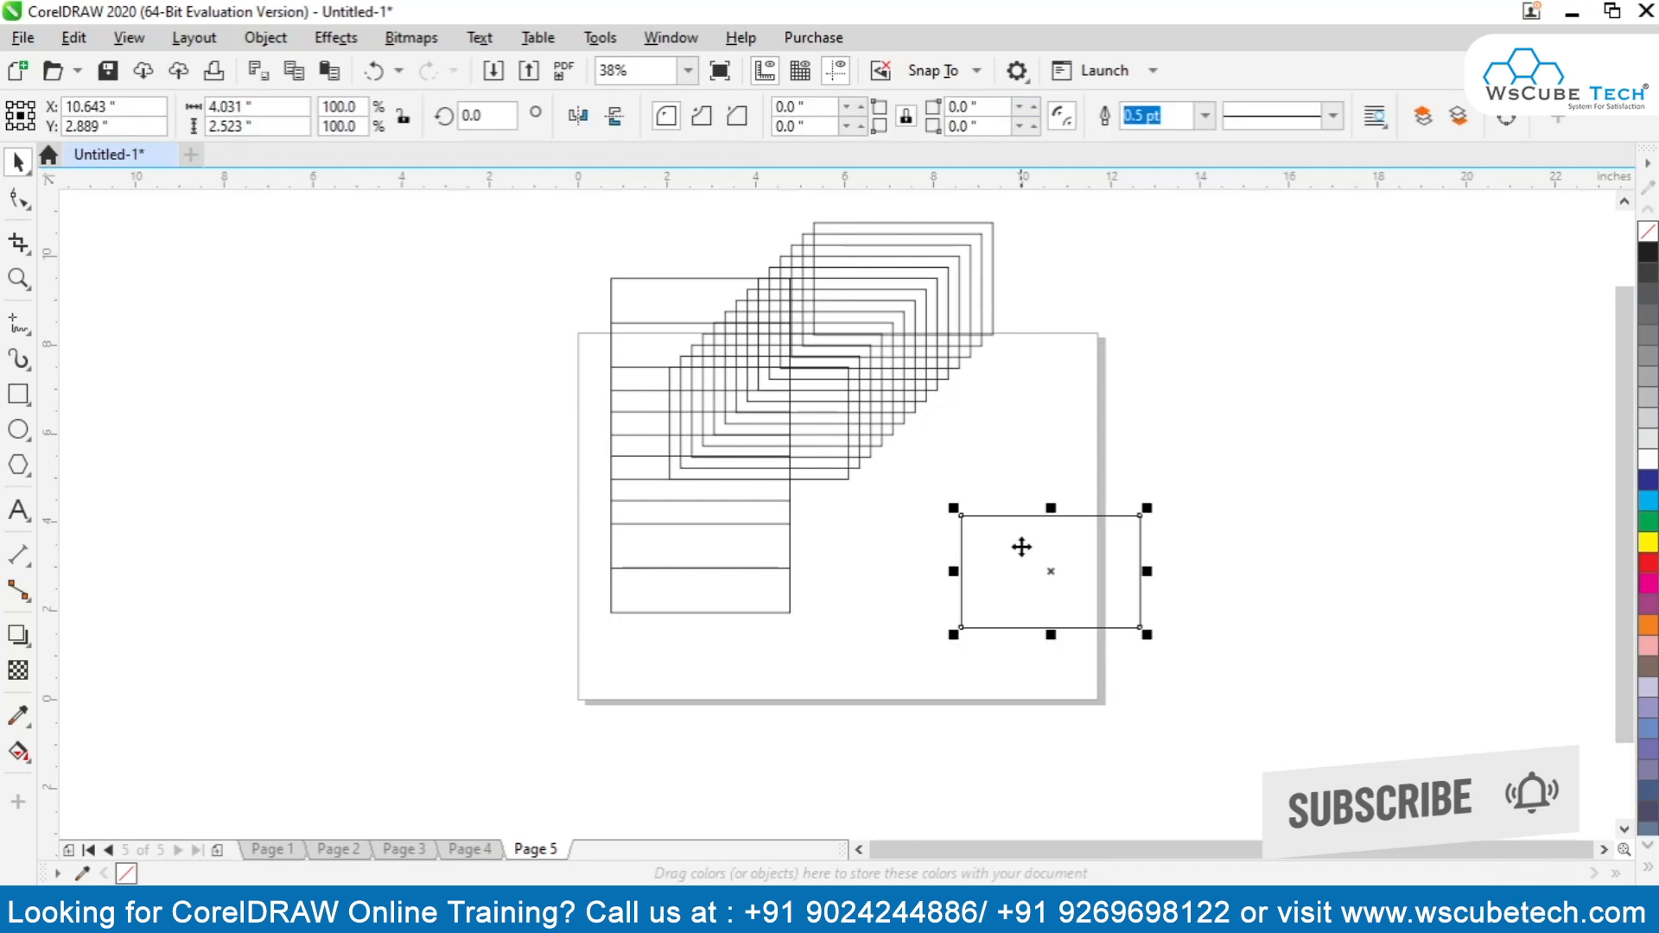
{"action": "key", "text": "ctrl+d"}
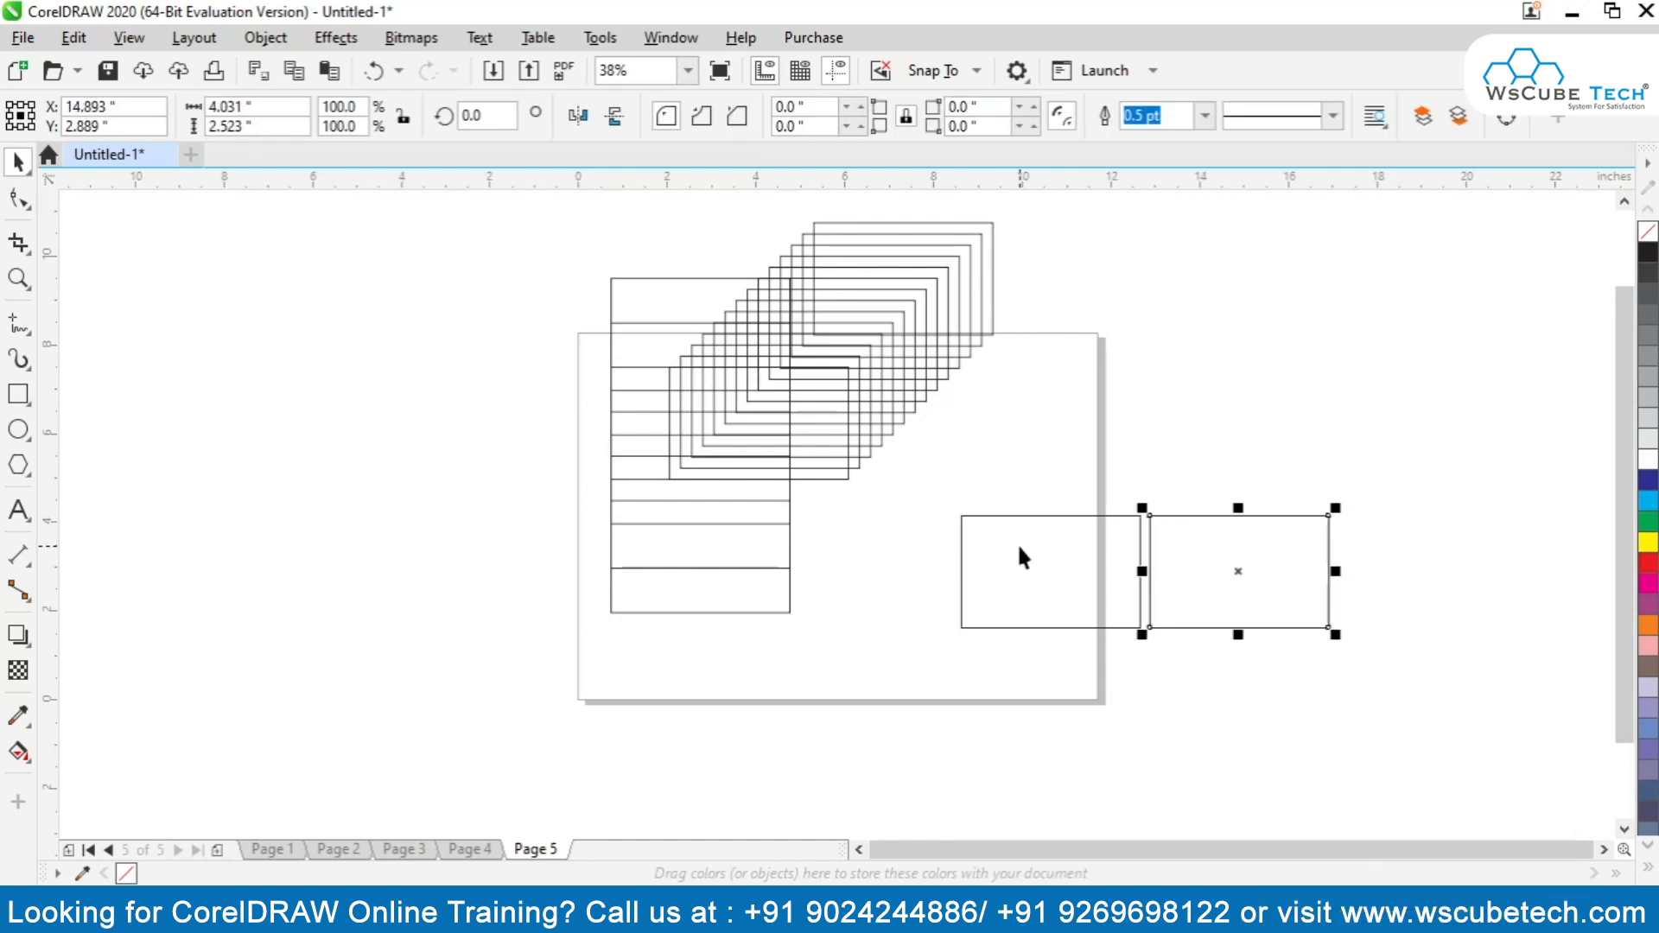
{"action": "key", "text": "ctrl+d"}
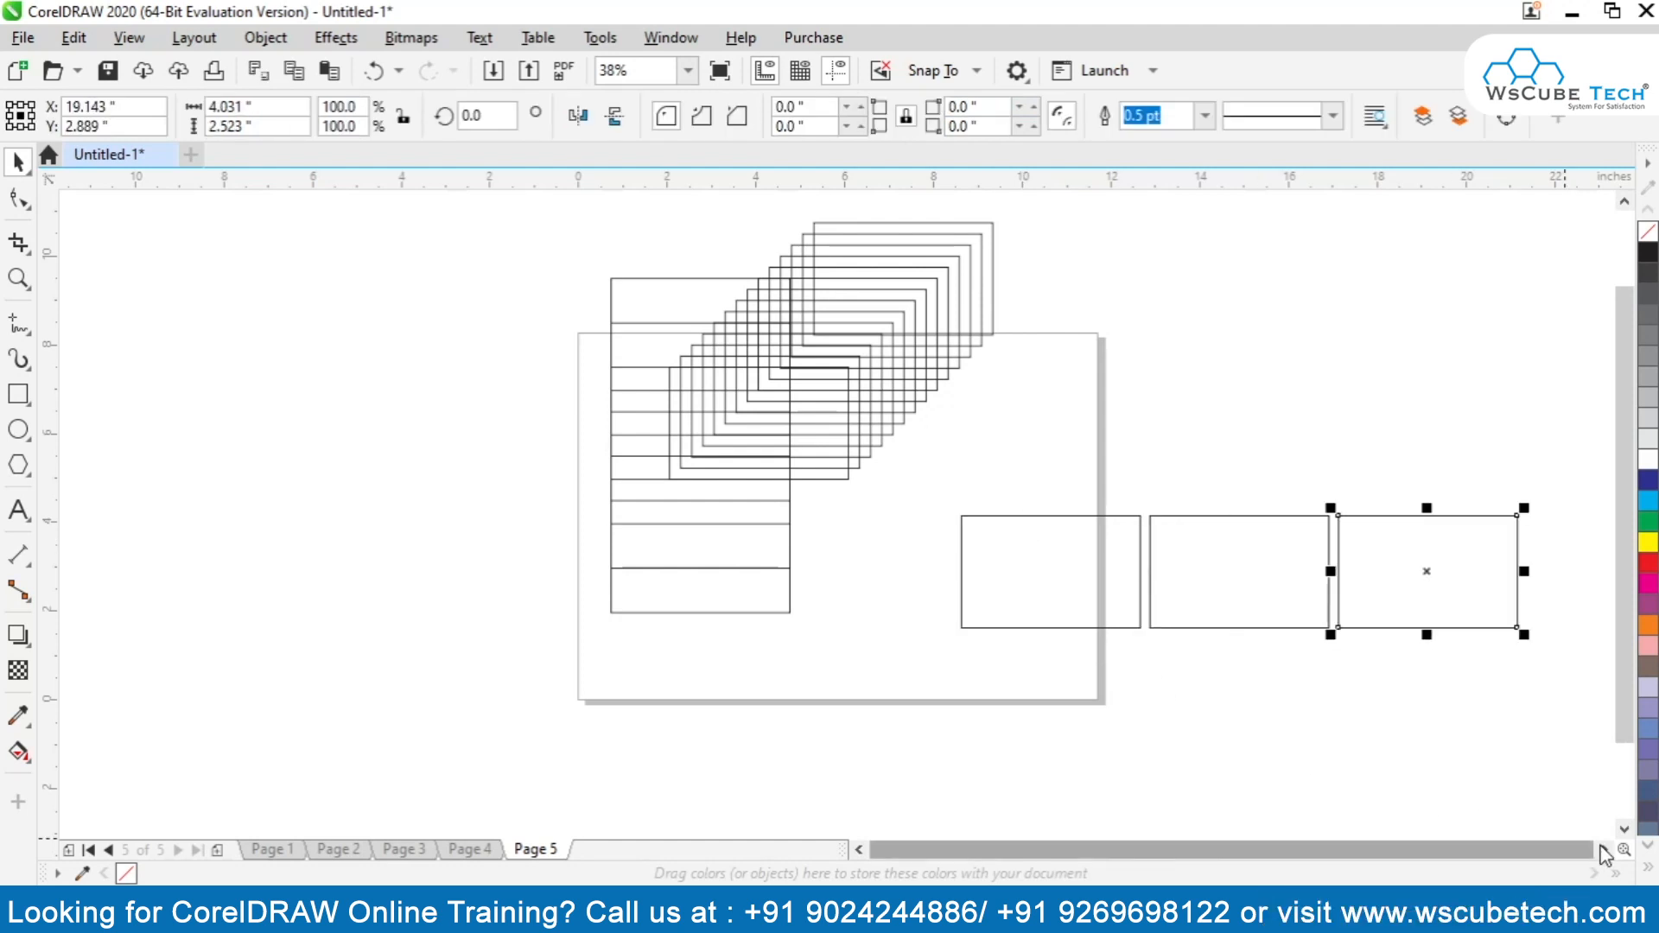
{"action": "scroll", "coordinate": [1537, 818], "scroll_direction": "right", "scroll_amount": 3}
{"action": "key", "text": "ctrl+d"}
{"action": "key", "text": "ctrl+d"}
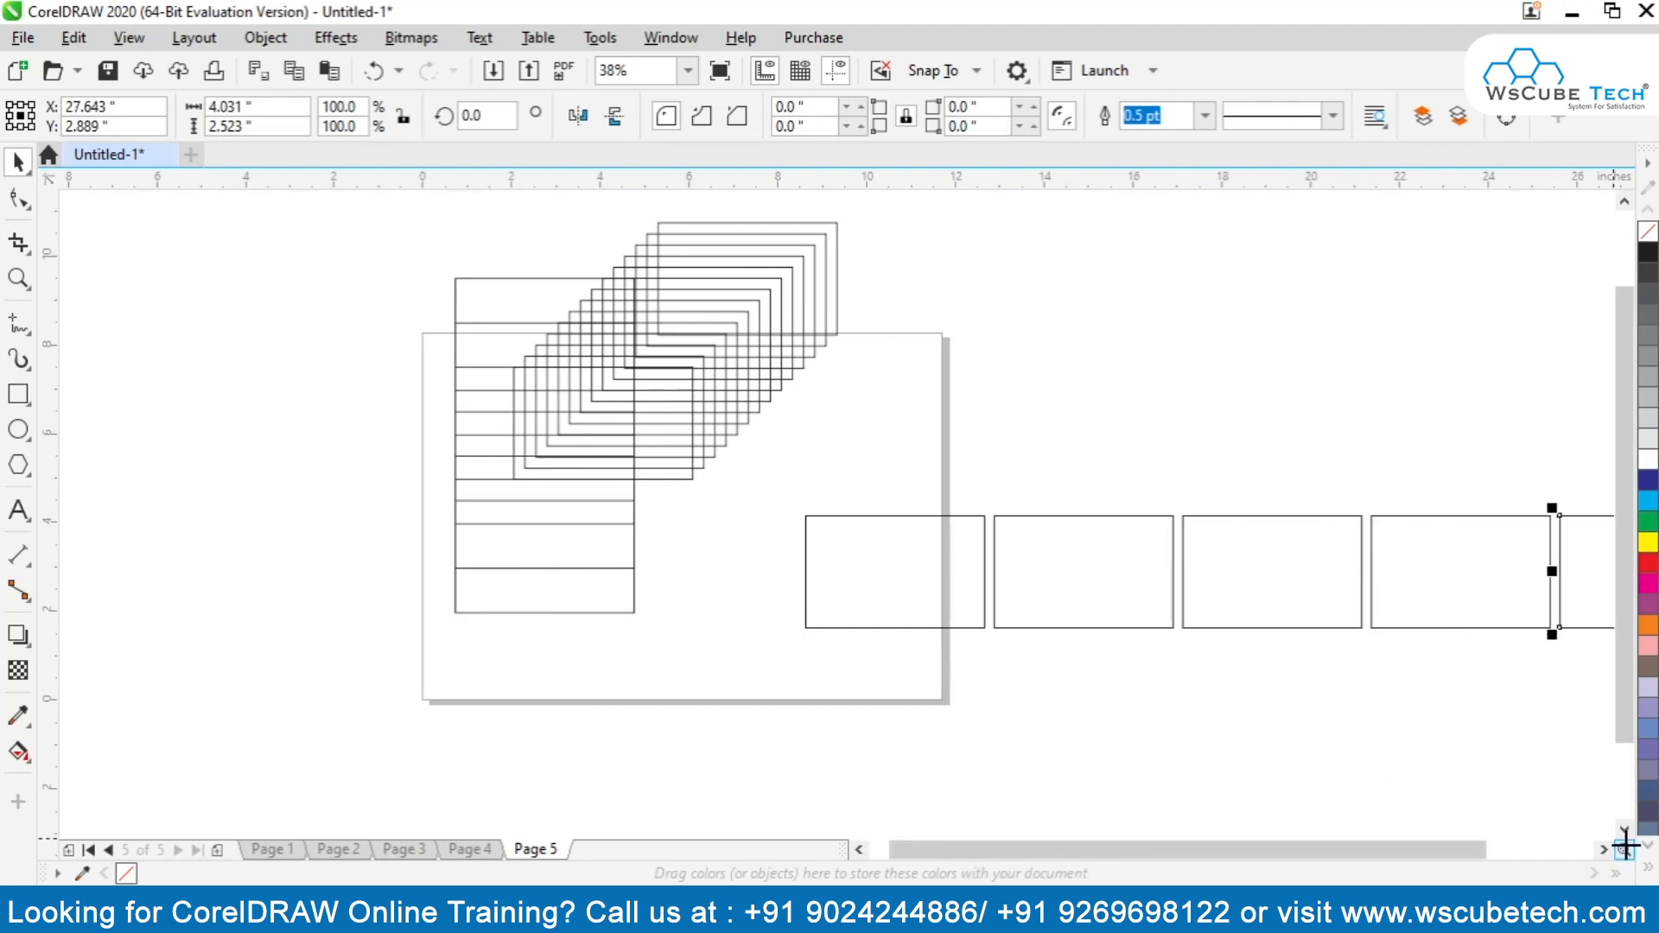
{"action": "scroll", "coordinate": [1521, 803], "scroll_direction": "right", "scroll_amount": 9}
{"action": "left_click", "coordinate": [1352, 705]}
{"action": "left_click_drag", "start_coordinate": [1352, 705], "coordinate": [165, 474]}
{"action": "left_click", "coordinate": [1080, 738]}
{"action": "left_click_drag", "start_coordinate": [318, 498], "coordinate": [1329, 665]}
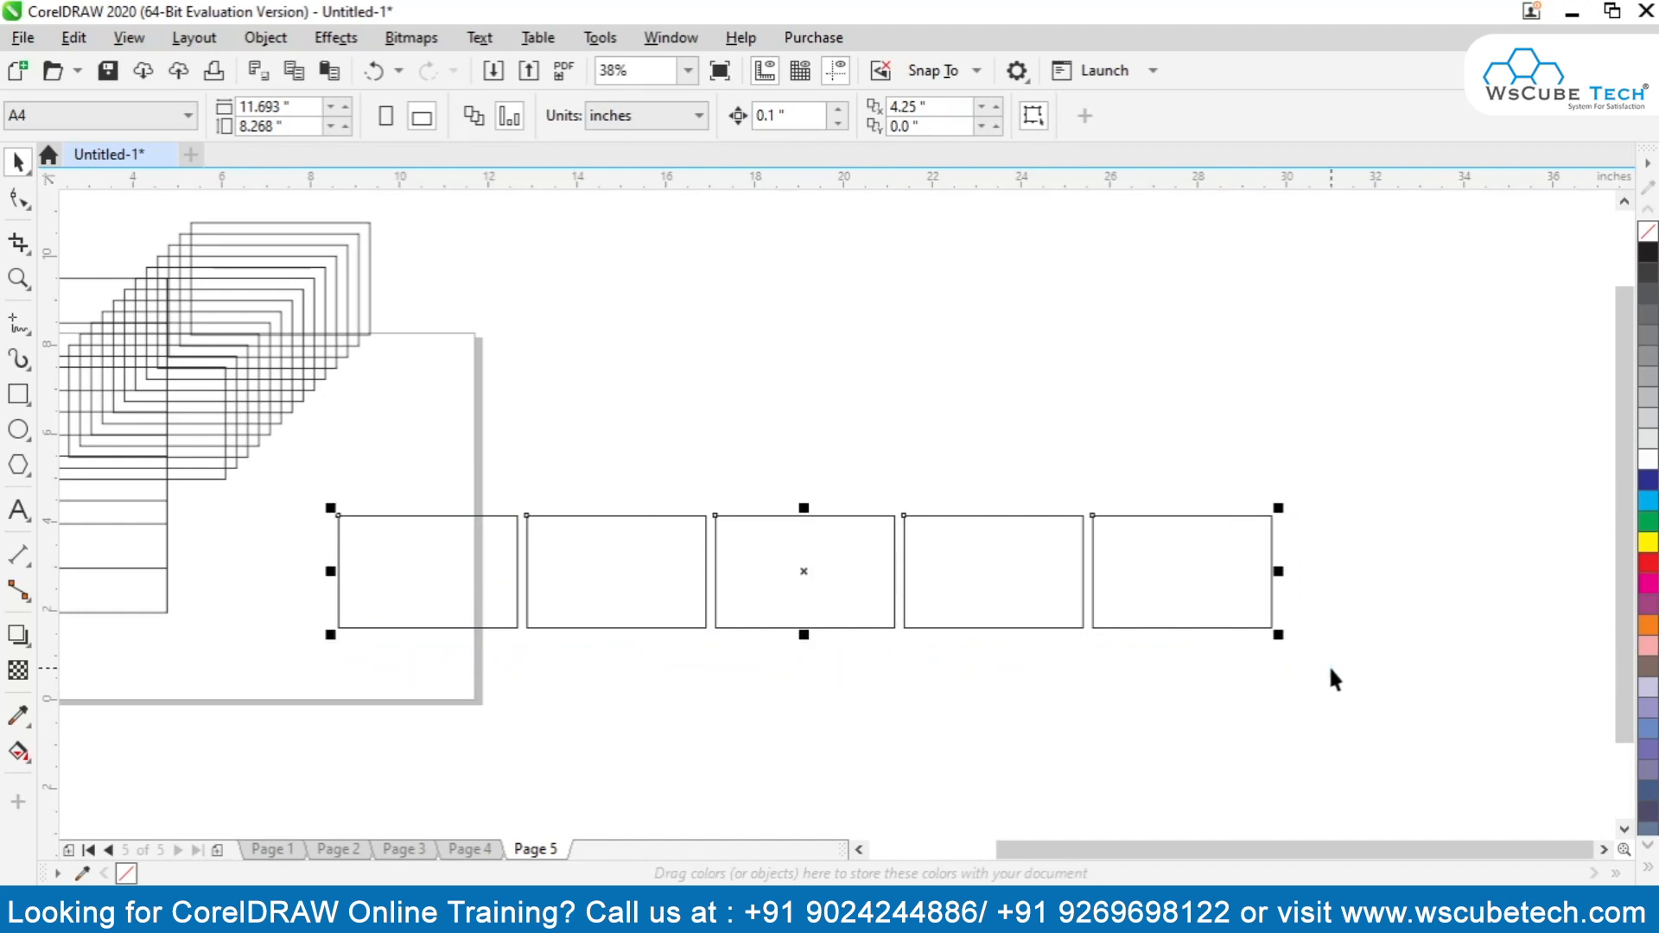
{"action": "left_click", "coordinate": [998, 302]}
Step: Set the duplicate distance to 2.75 inches vertically and 0 inches horizontally
{"action": "left_click", "coordinate": [928, 130]}
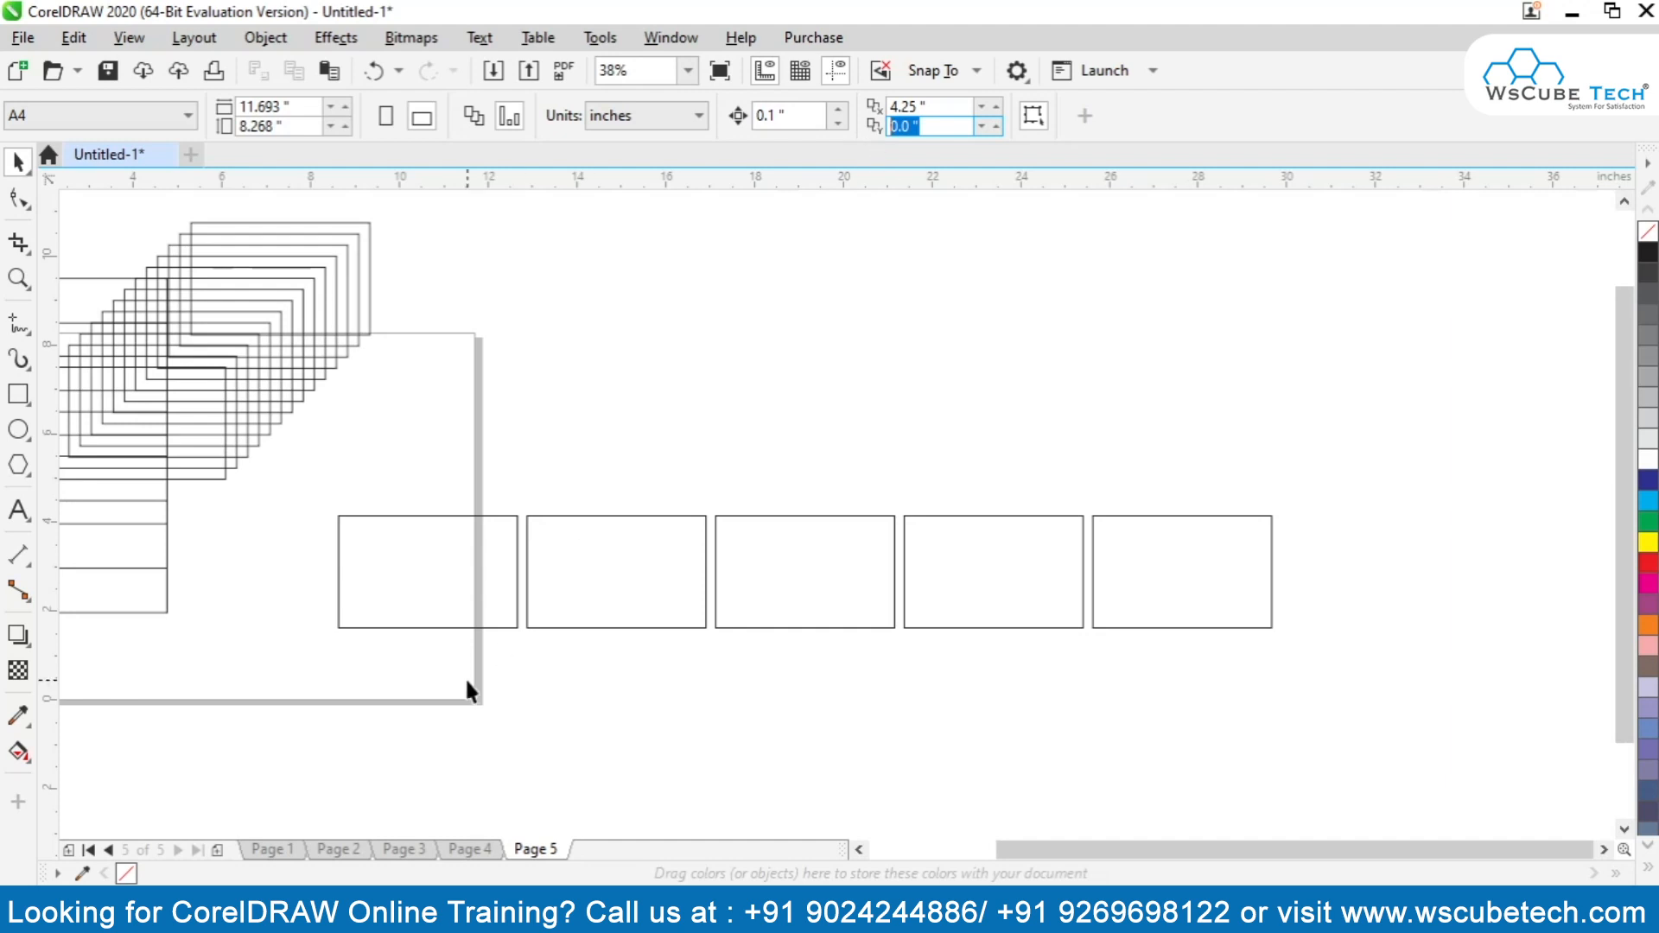
{"action": "type", "text": "2.75"}
{"action": "key", "text": "Return"}
{"action": "left_click", "coordinate": [931, 106]}
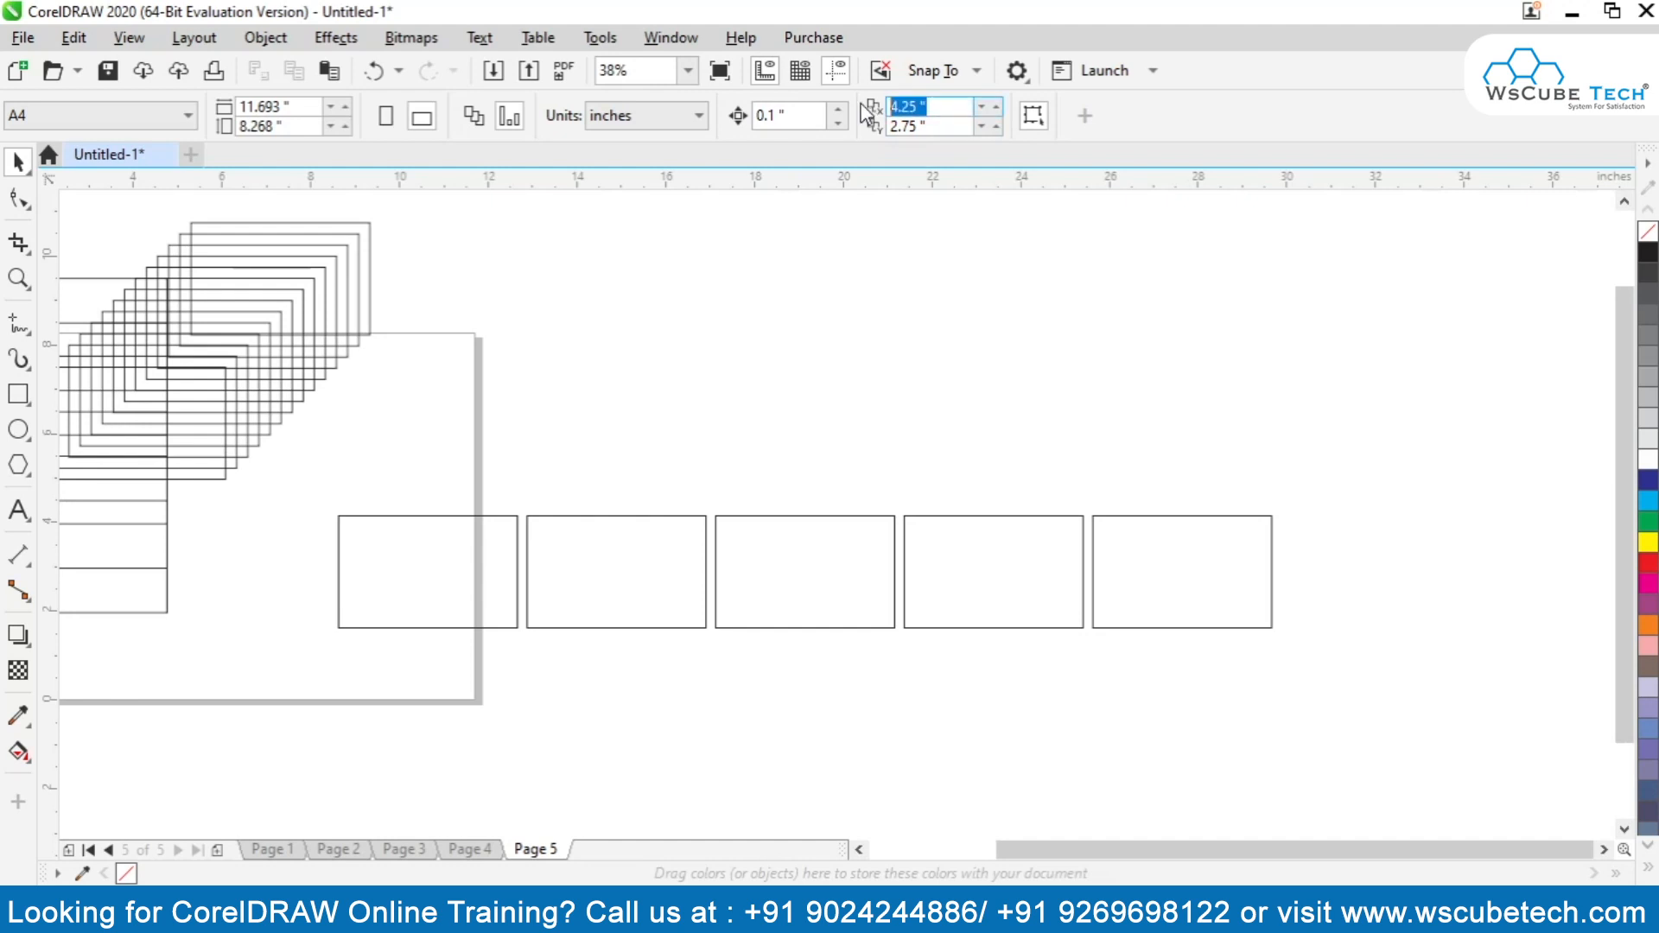
{"action": "type", "text": "0"}
{"action": "key", "text": "Return"}
Step: Select the row of five rectangles and duplicate it three times upward to form a four-row grid
{"action": "left_click_drag", "start_coordinate": [299, 510], "coordinate": [1328, 747]}
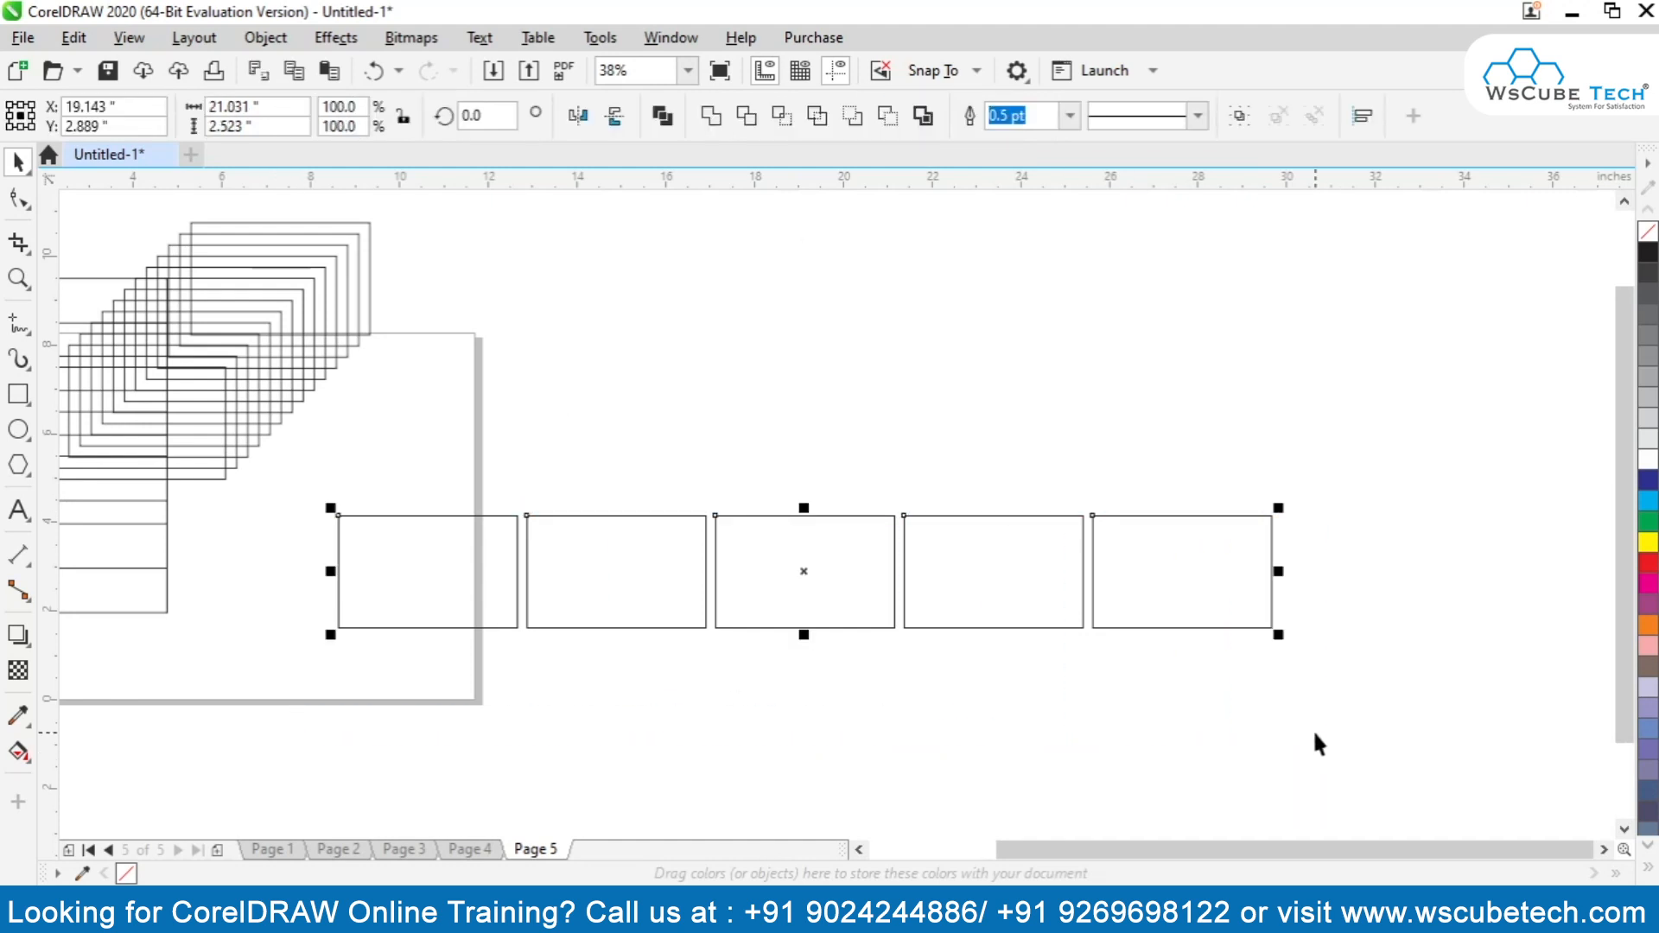
{"action": "key", "text": "ctrl+d"}
{"action": "key", "text": "ctrl+d"}
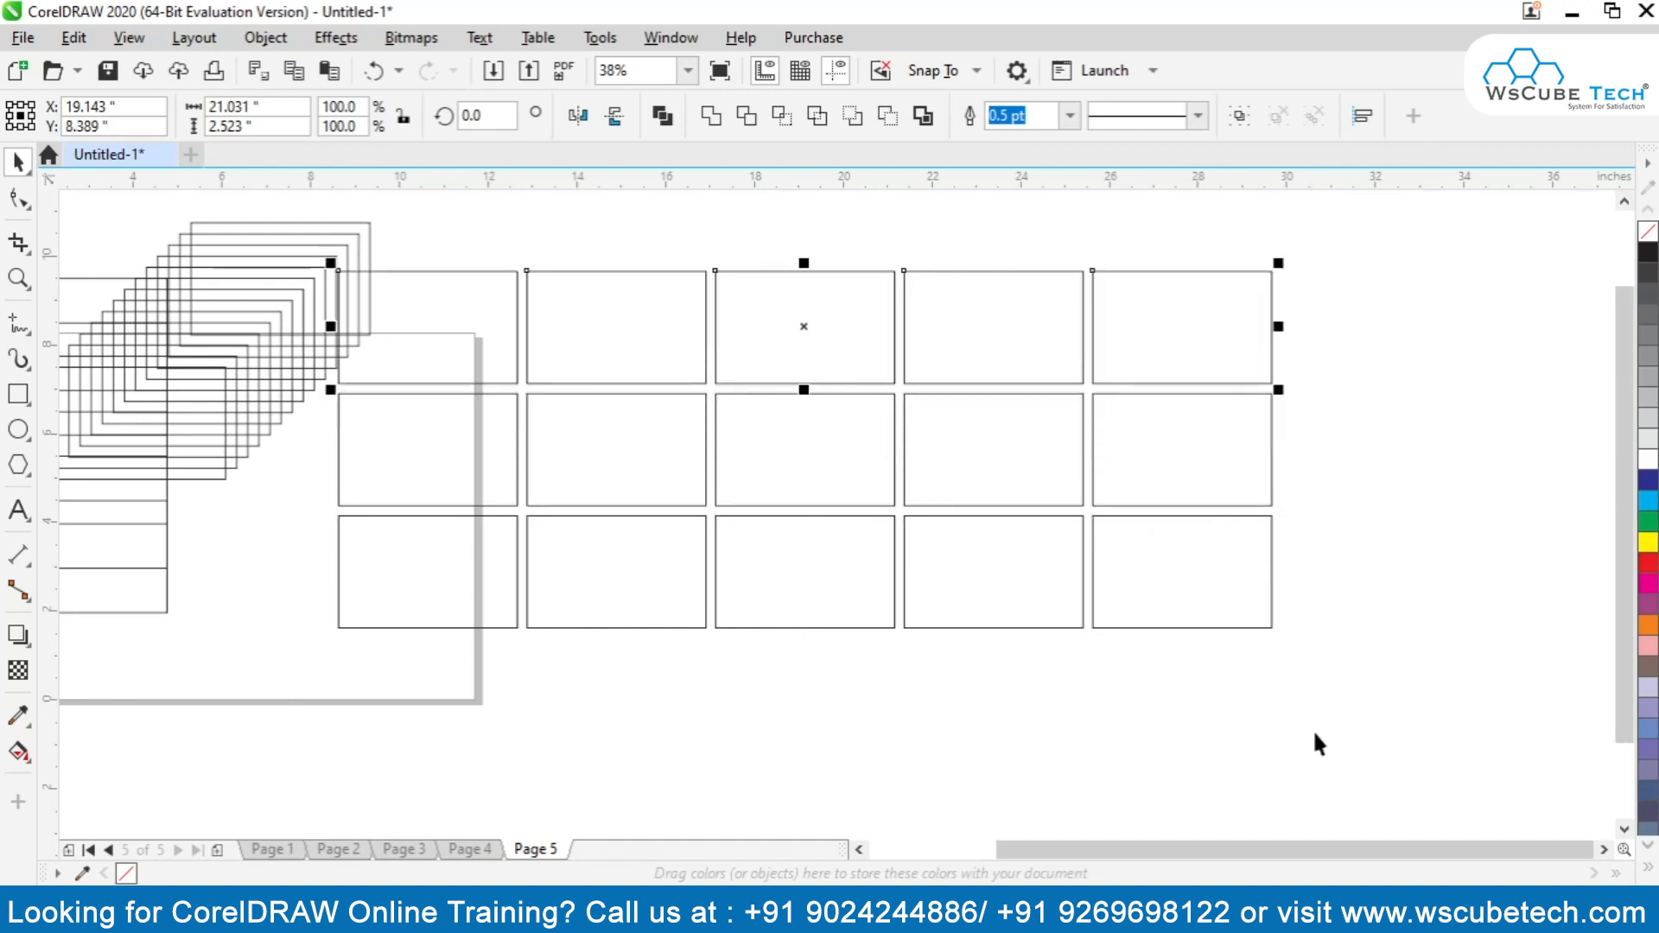
{"action": "key", "text": "ctrl+d"}
Step: Delete the diagonal chain and vertical stack of rectangles, and move the whole grid over the page to X 7.713 and Y 4.882 inches
{"action": "scroll", "coordinate": [956, 593], "scroll_direction": "down", "scroll_amount": 2}
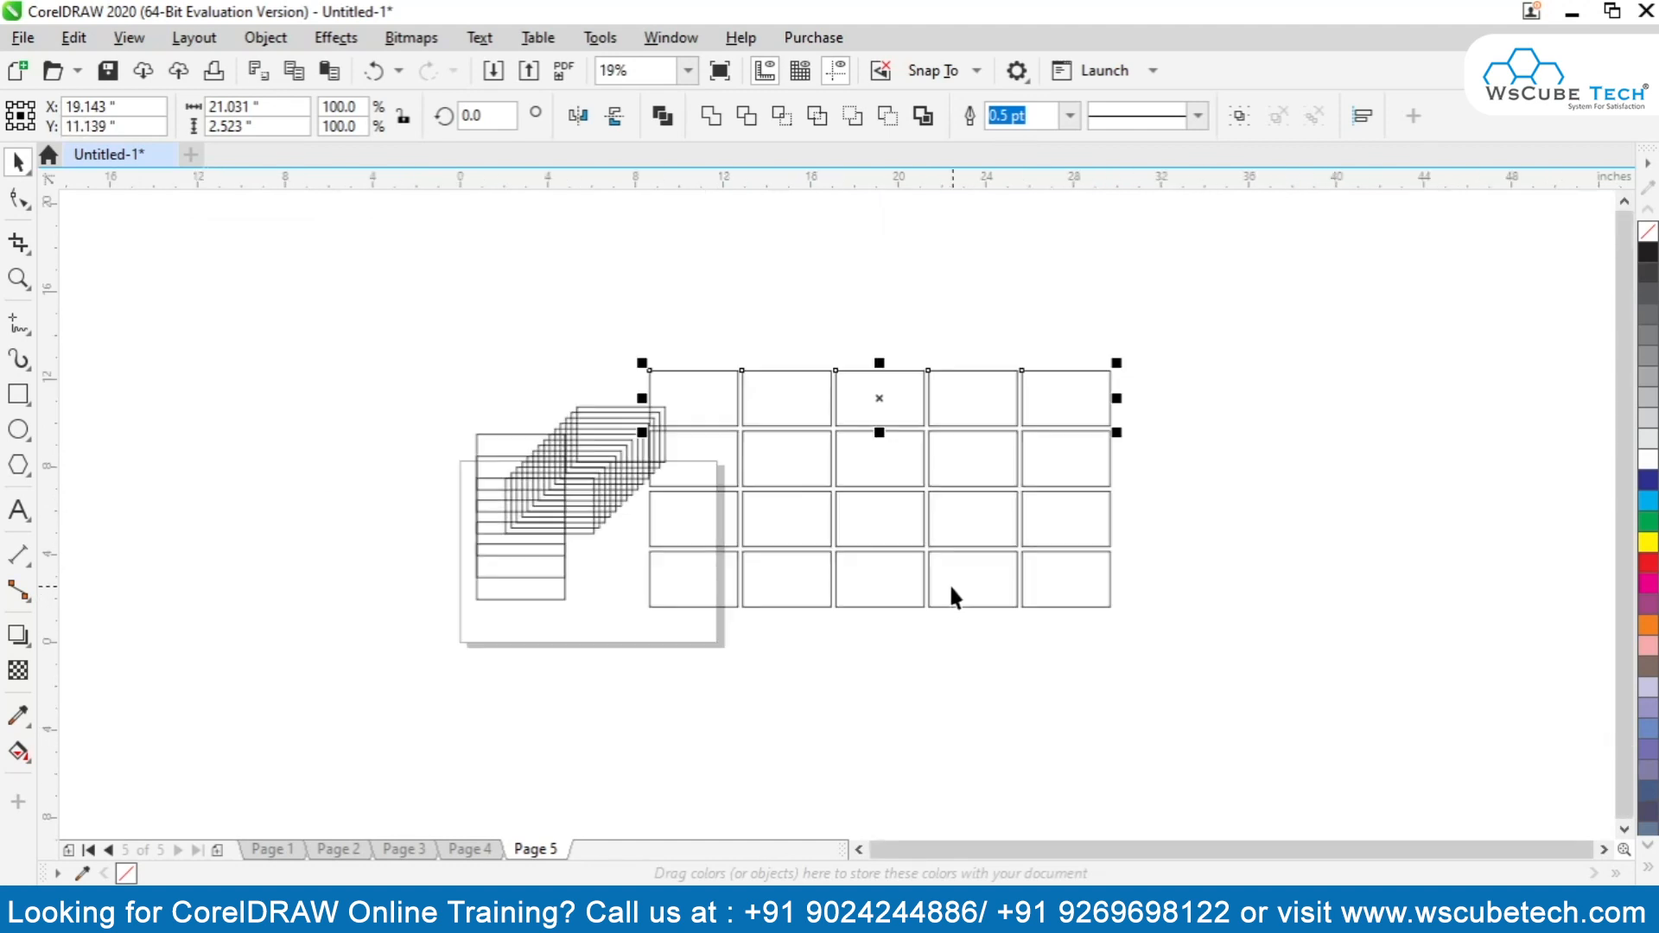
{"action": "left_click_drag", "start_coordinate": [355, 282], "coordinate": [680, 689]}
{"action": "key", "text": "Delete"}
{"action": "left_click_drag", "start_coordinate": [539, 328], "coordinate": [1161, 630]}
{"action": "left_click_drag", "start_coordinate": [1022, 505], "coordinate": [774, 552]}
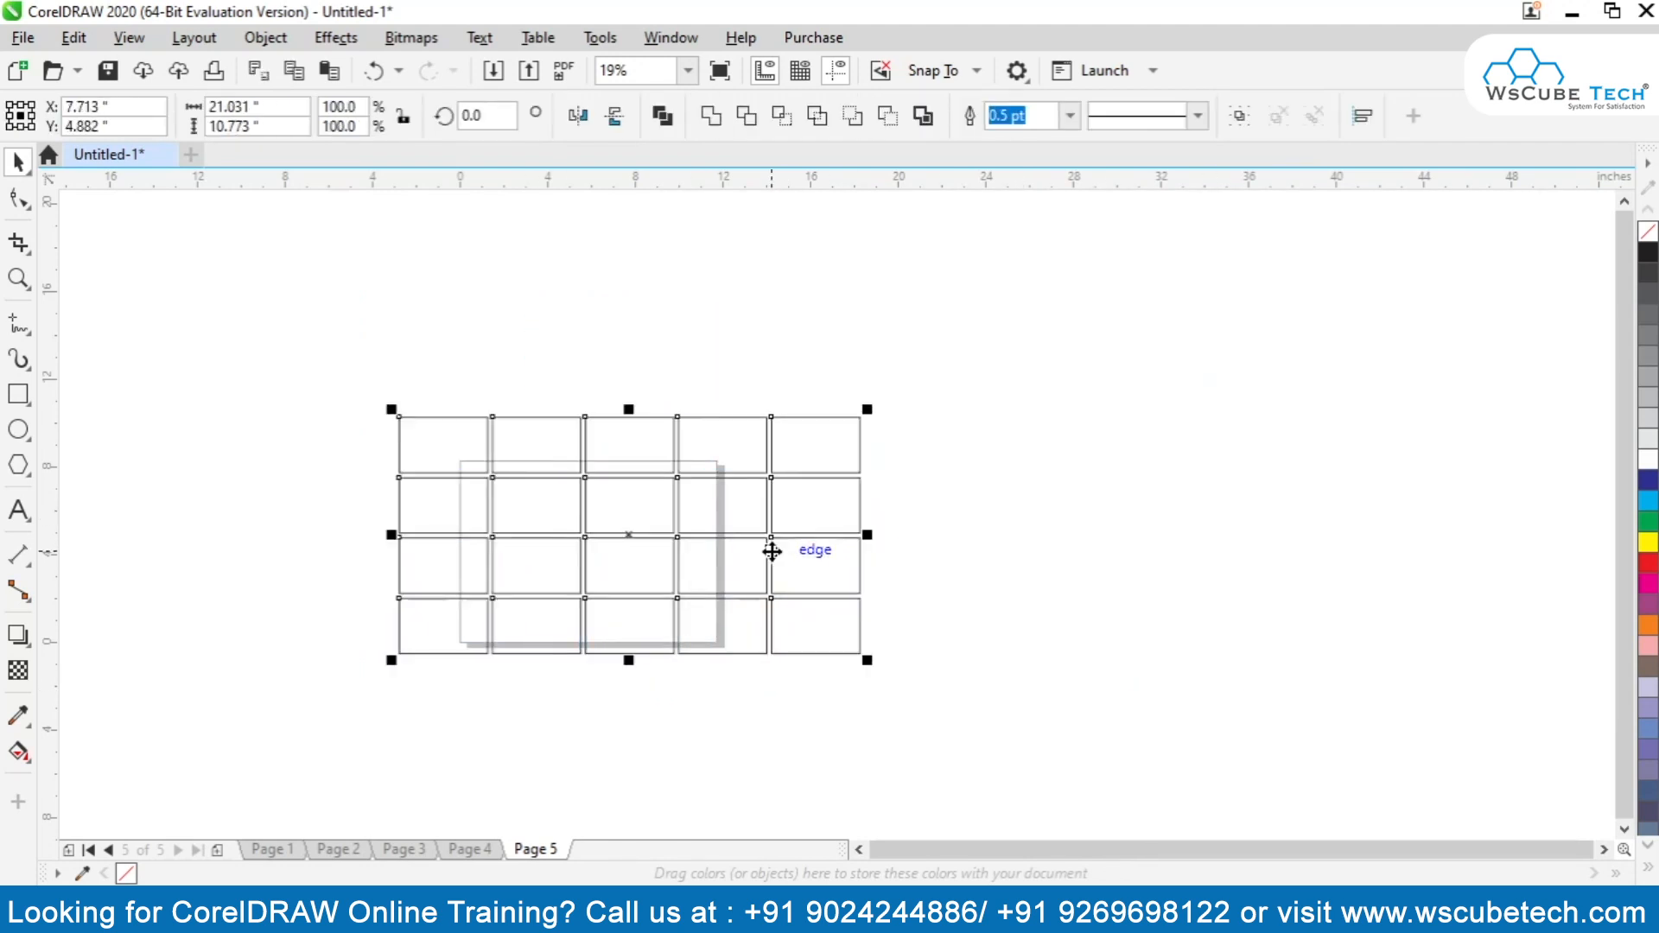
{"action": "key", "text": "shift+F2"}
{"action": "left_click", "coordinate": [179, 431]}
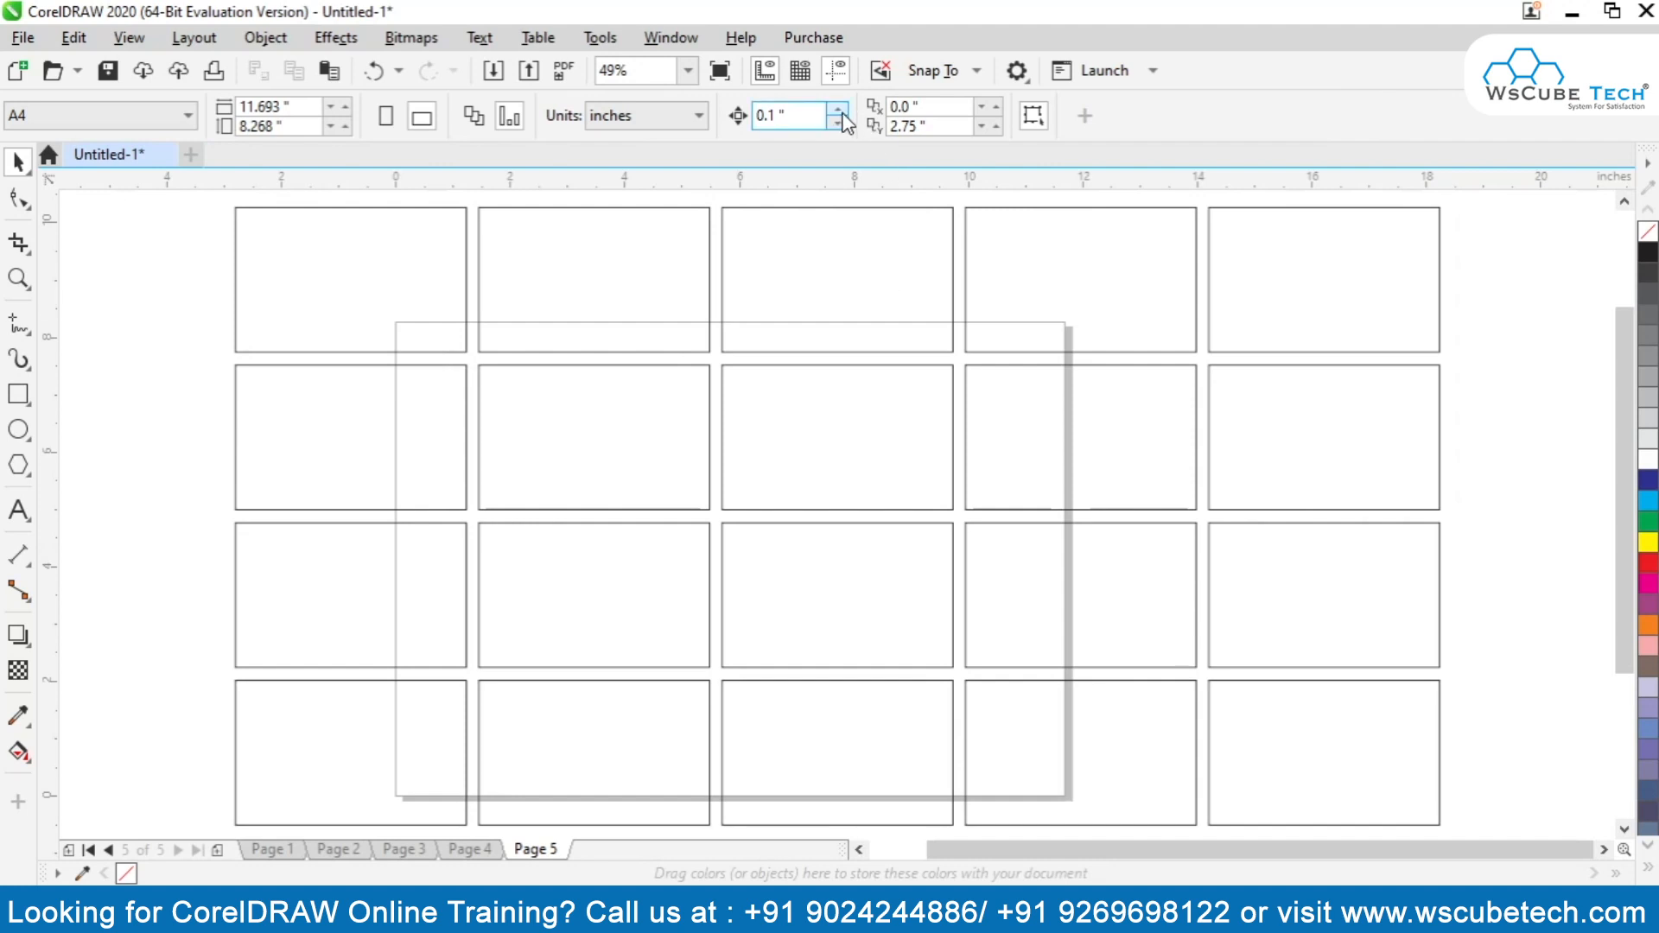
{"action": "left_click", "coordinate": [1034, 121]}
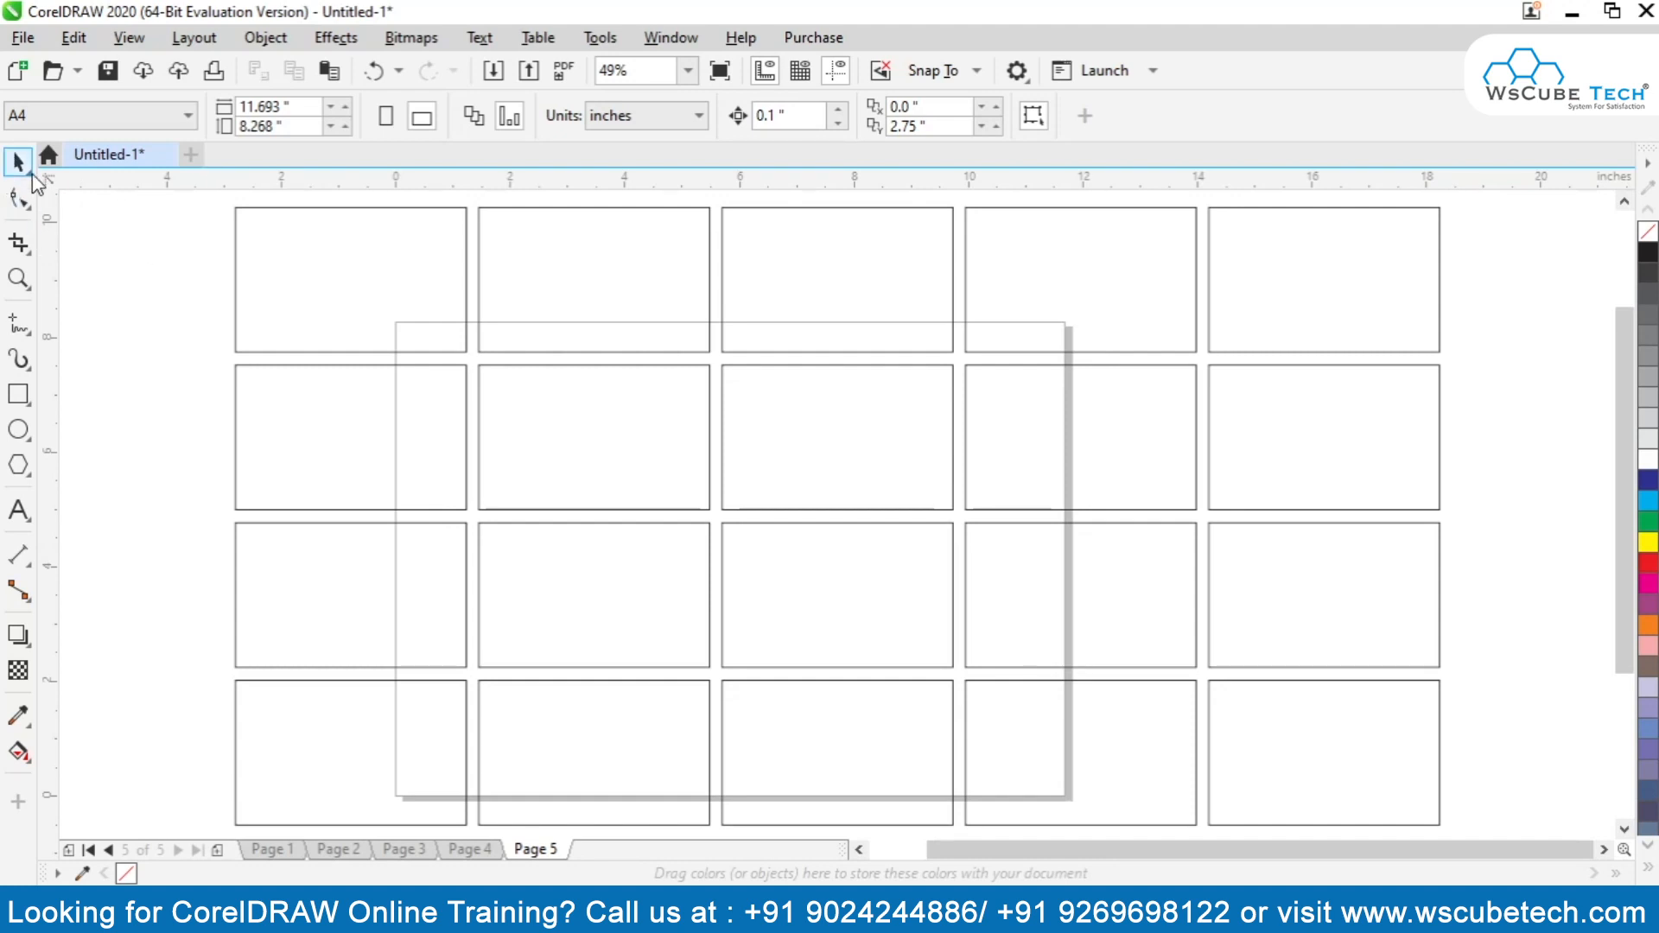
Step: Unlock the toolbars and dock the toolbox horizontally between the standard toolbar and the property bar
{"action": "right_click", "coordinate": [6, 220]}
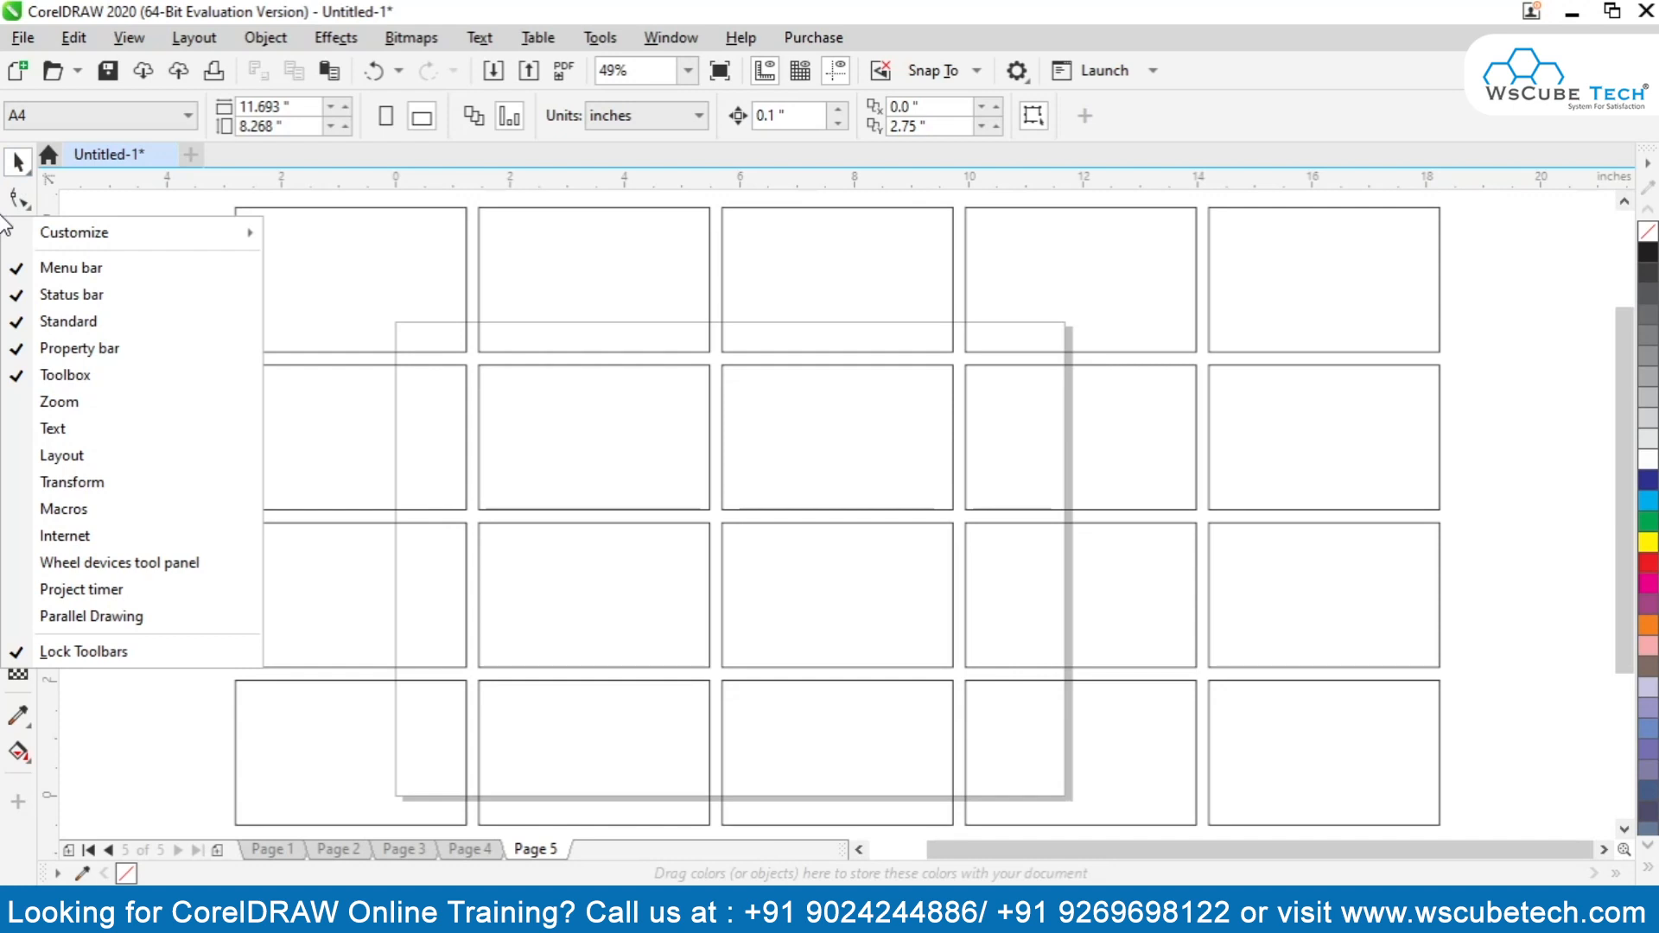
{"action": "right_click", "coordinate": [16, 184]}
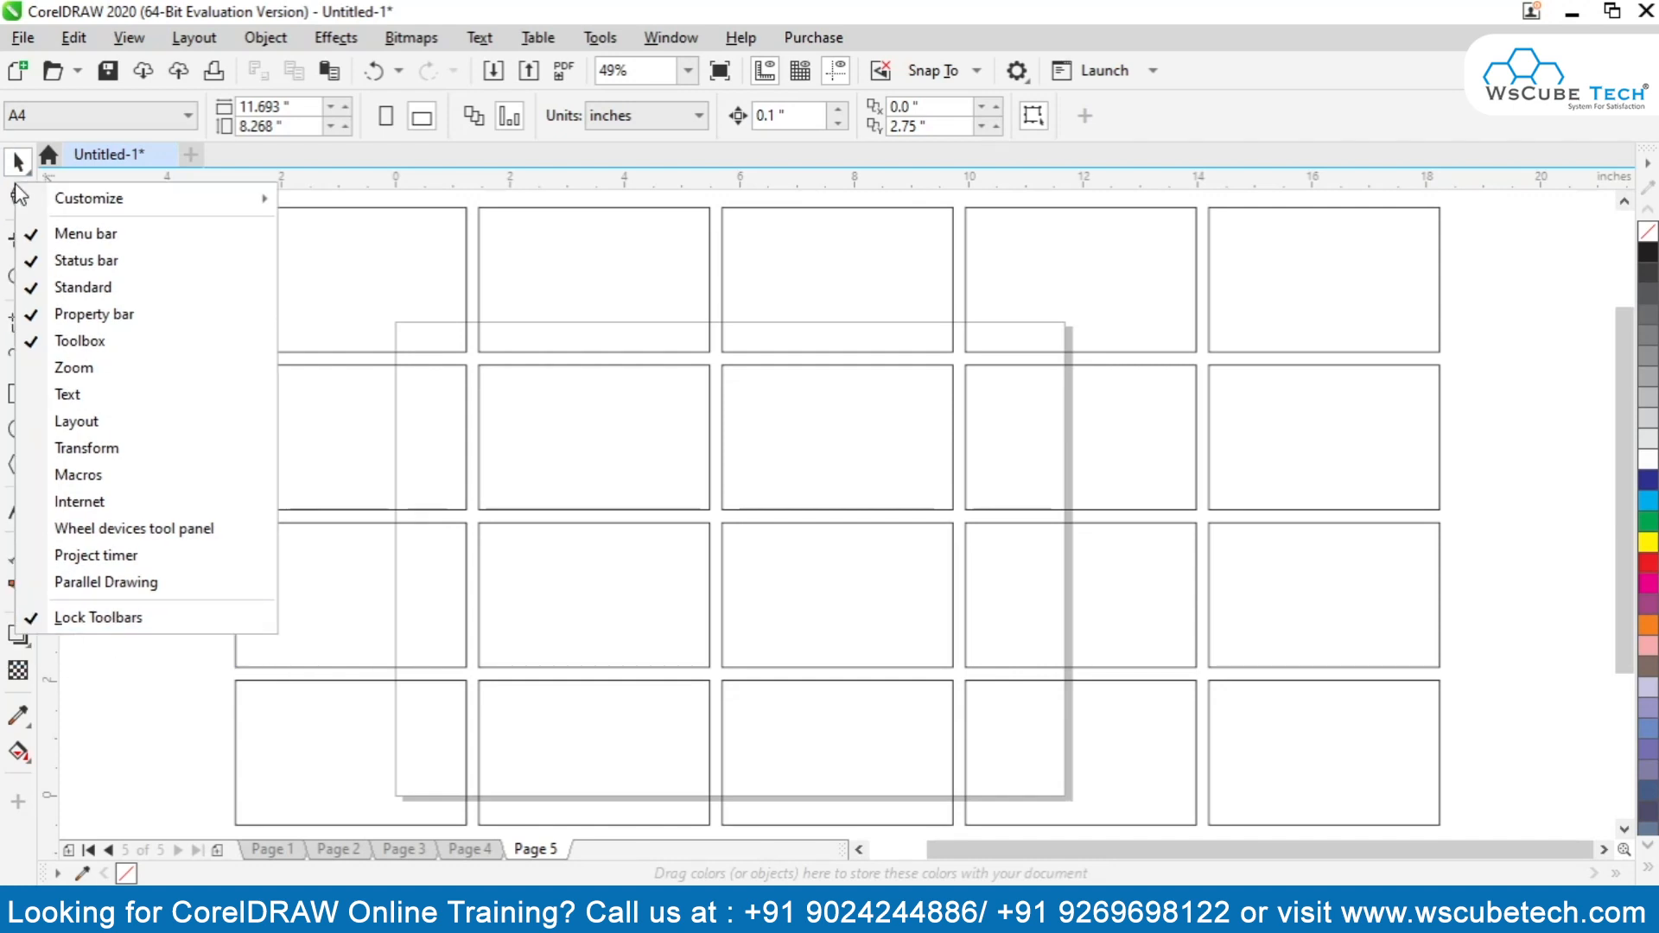
{"action": "left_click", "coordinate": [95, 617]}
{"action": "left_click_drag", "start_coordinate": [18, 158], "coordinate": [733, 121]}
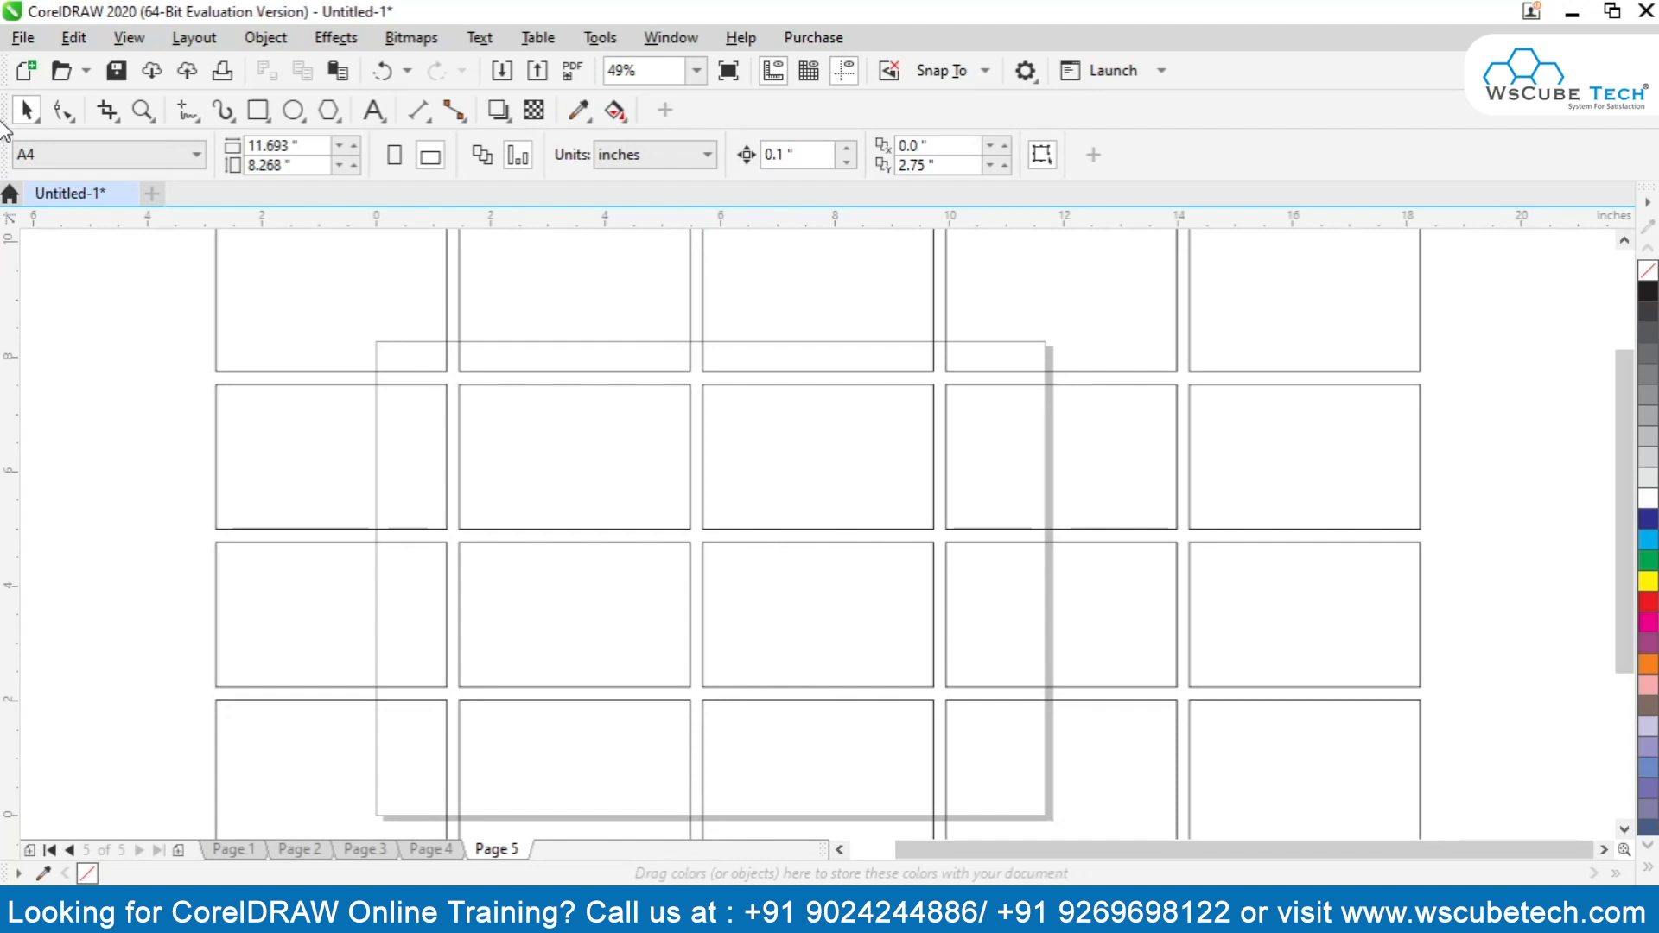
Step: Dock the toolbox below the property bar, and return it to its original vertical position beside the drawing area
{"action": "left_click_drag", "start_coordinate": [6, 154], "coordinate": [4, 255]}
{"action": "mouse_move", "coordinate": [13, 136]}
{"action": "left_mouse_down"}
{"action": "mouse_move", "coordinate": [148, 135]}
{"action": "mouse_move", "coordinate": [18, 97]}
{"action": "left_mouse_up"}
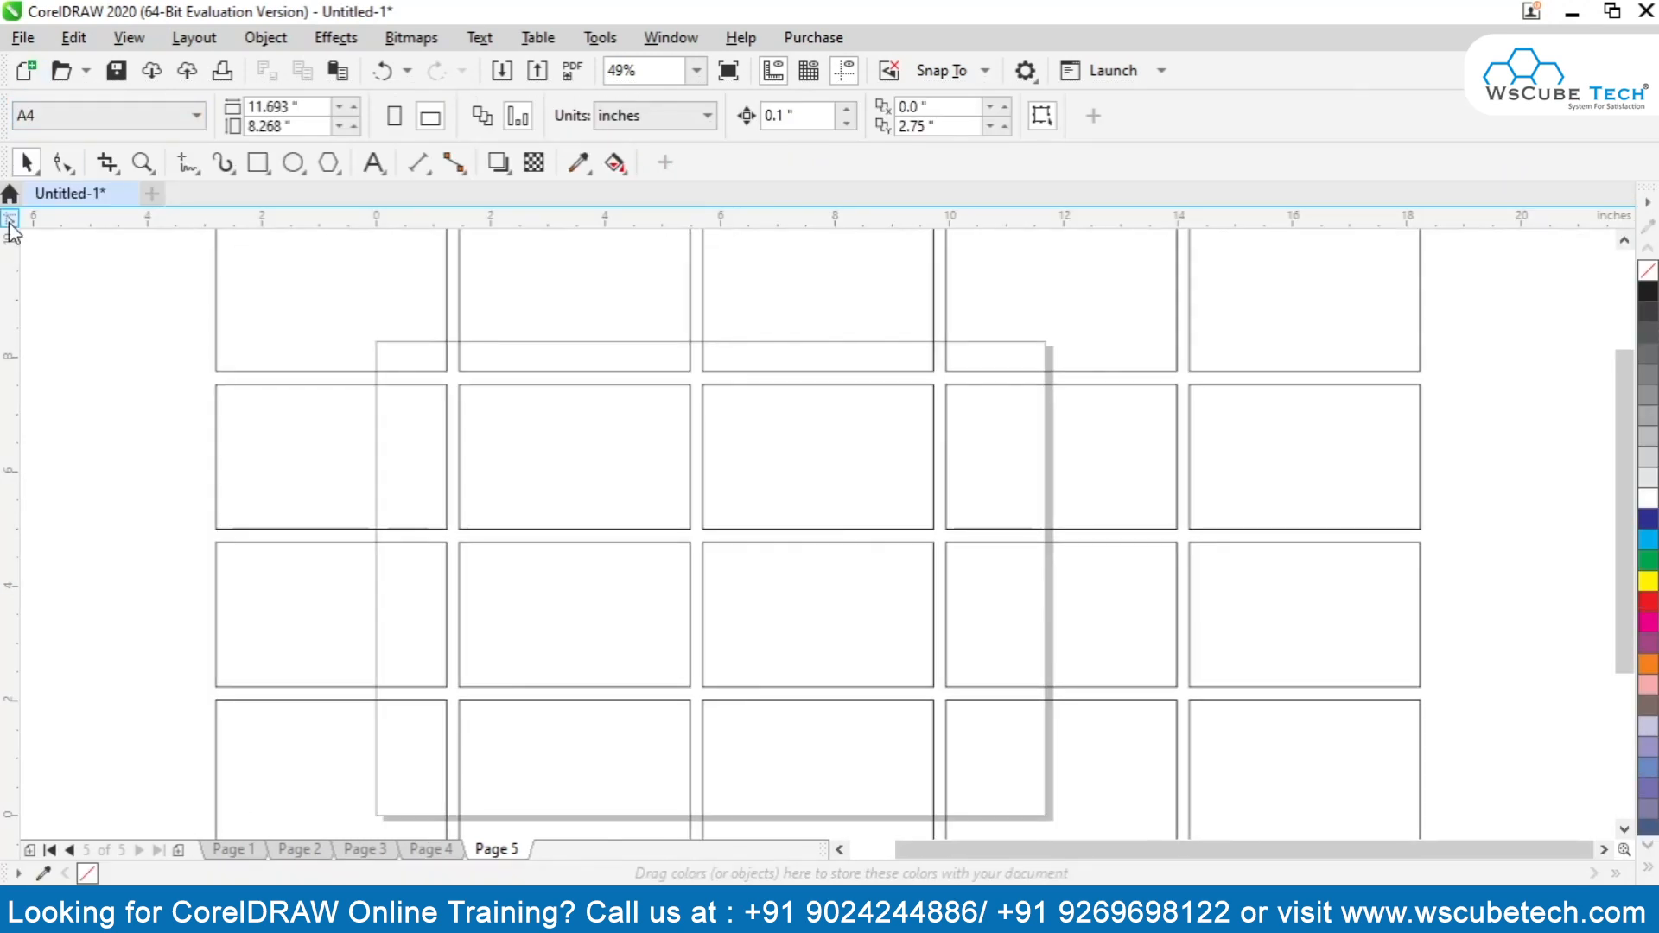
{"action": "left_click_drag", "start_coordinate": [4, 173], "coordinate": [13, 278]}
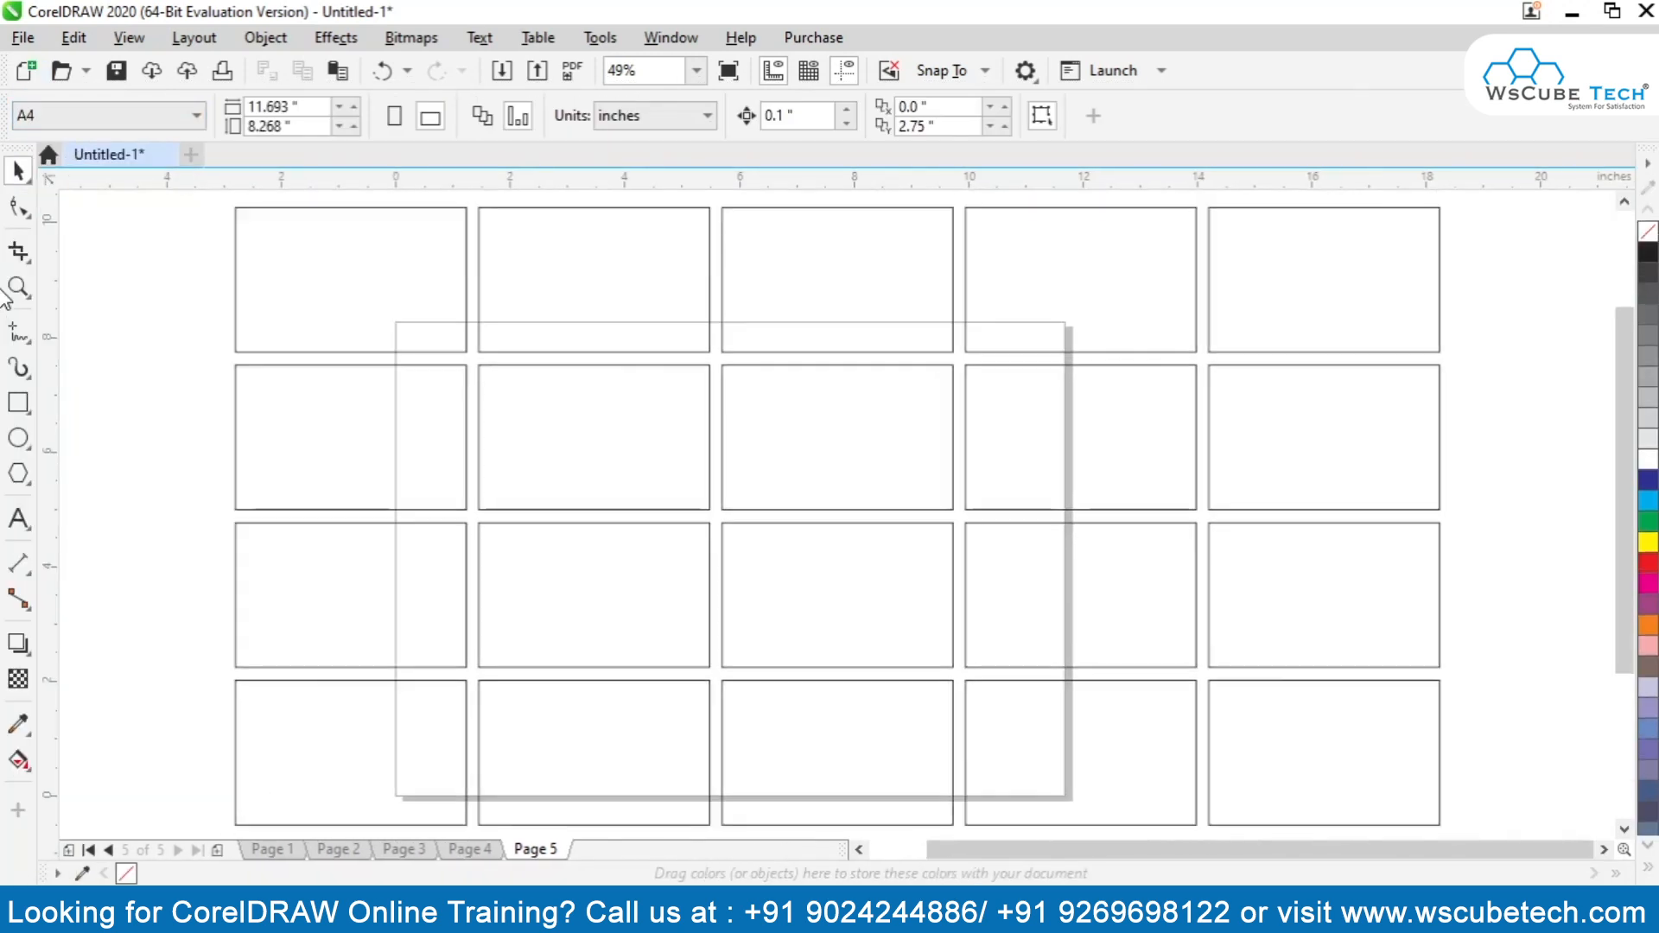
Step: Lock the toolbars in place again
{"action": "right_click", "coordinate": [13, 278]}
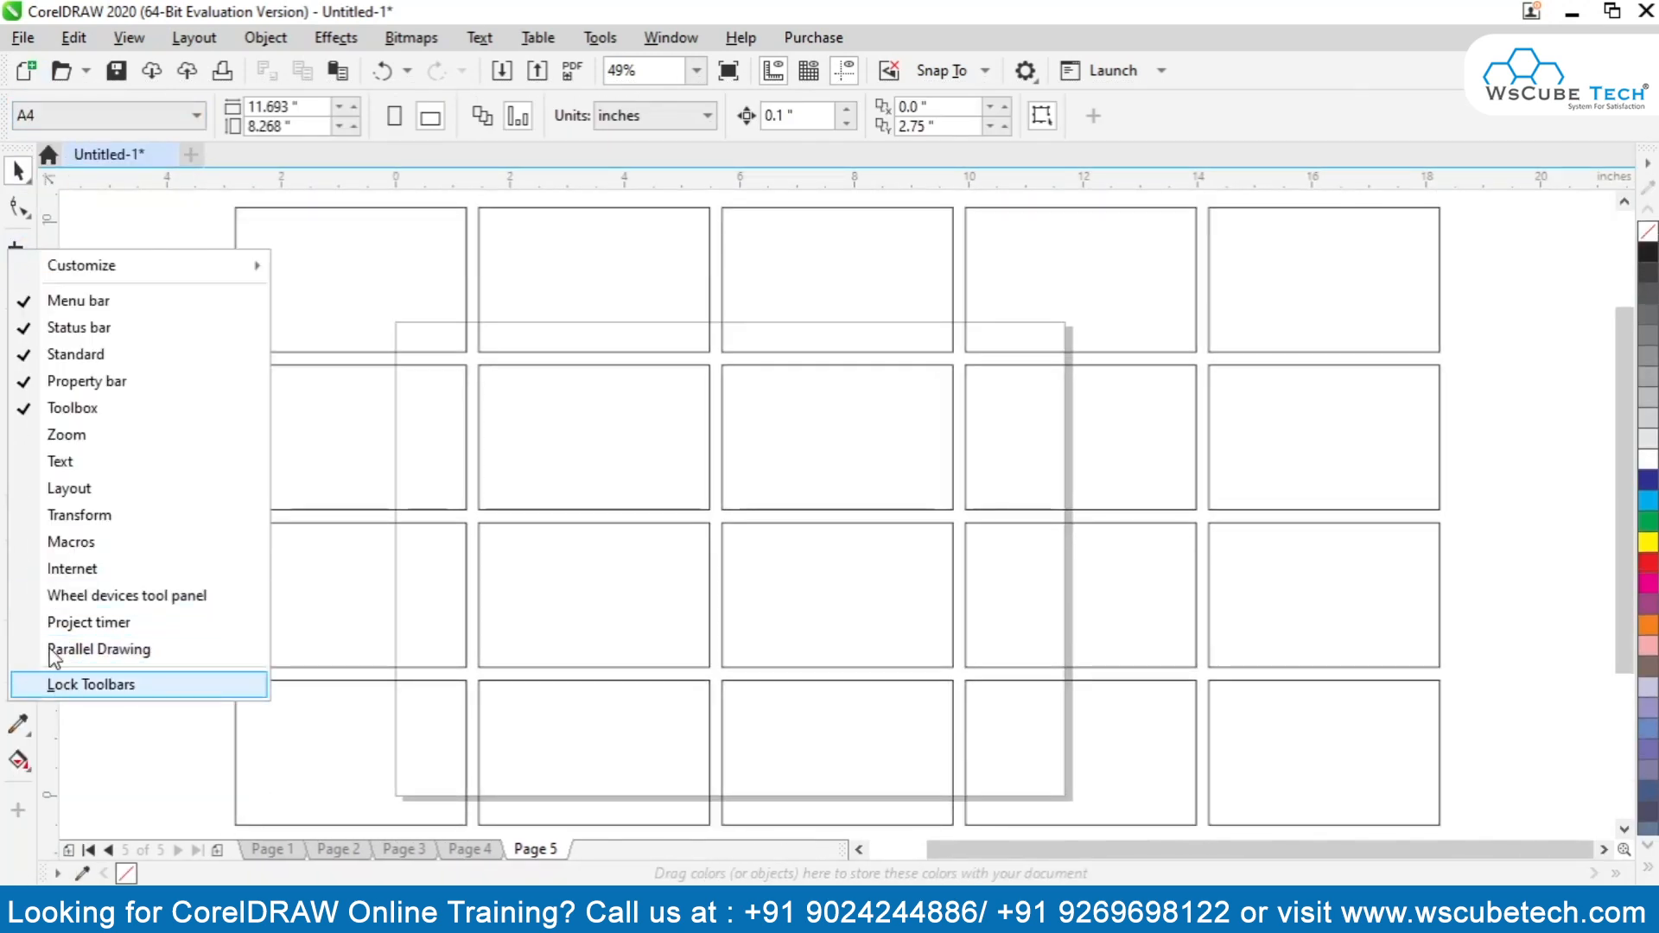
{"action": "right_click", "coordinate": [5, 223]}
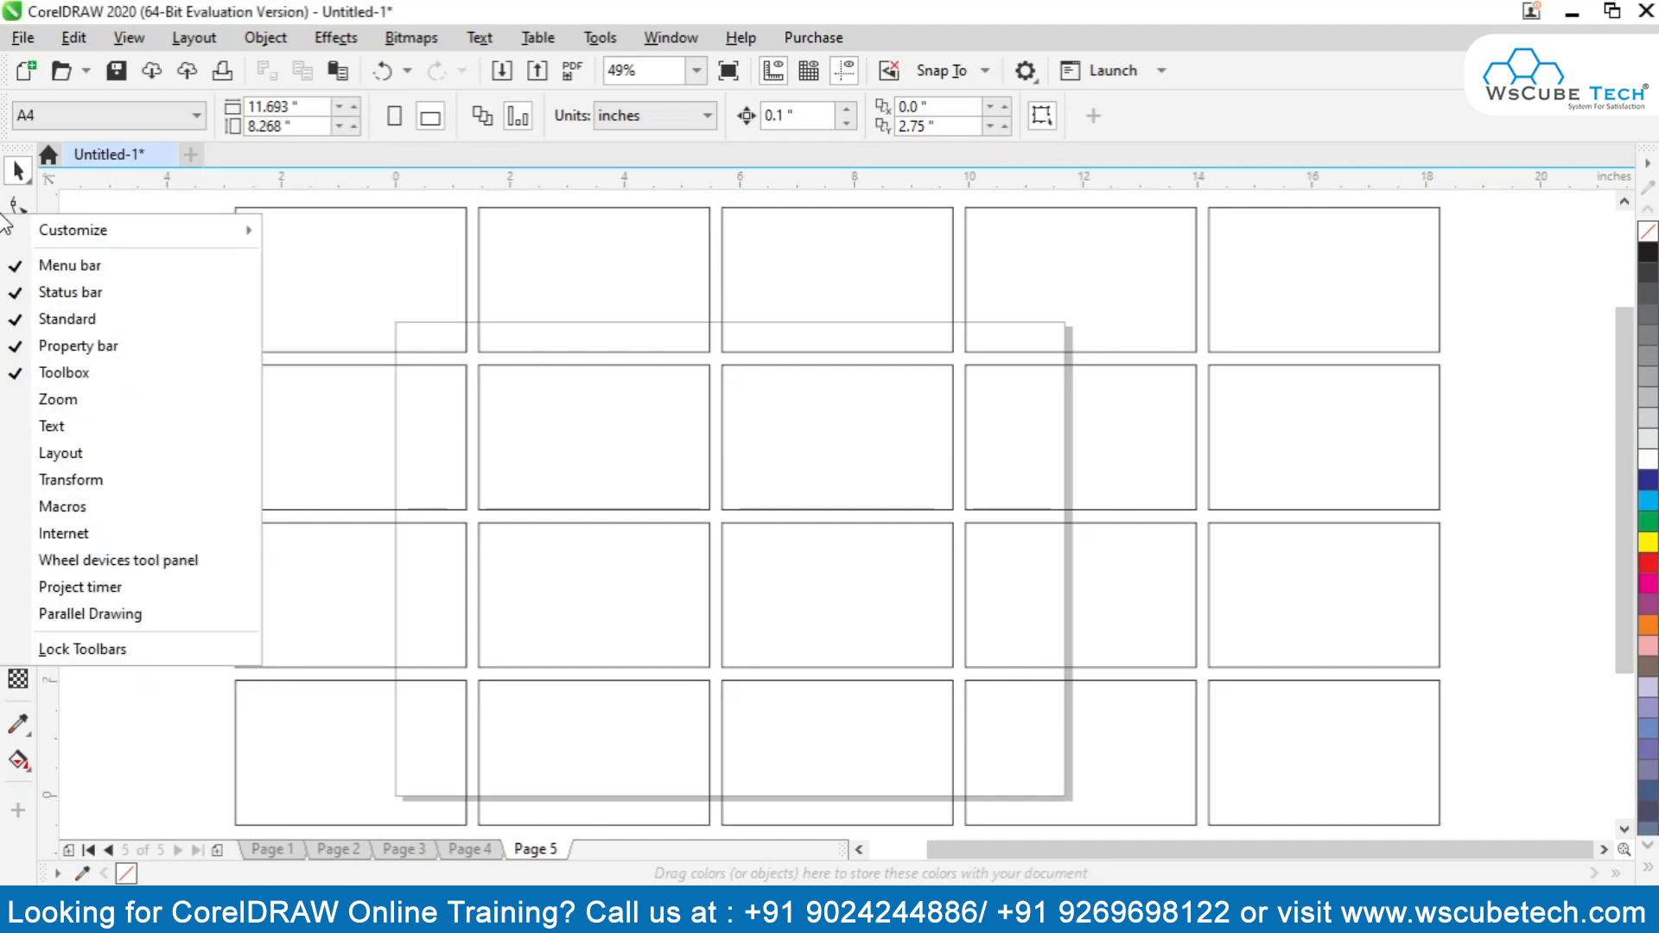
{"action": "right_click", "coordinate": [52, 74]}
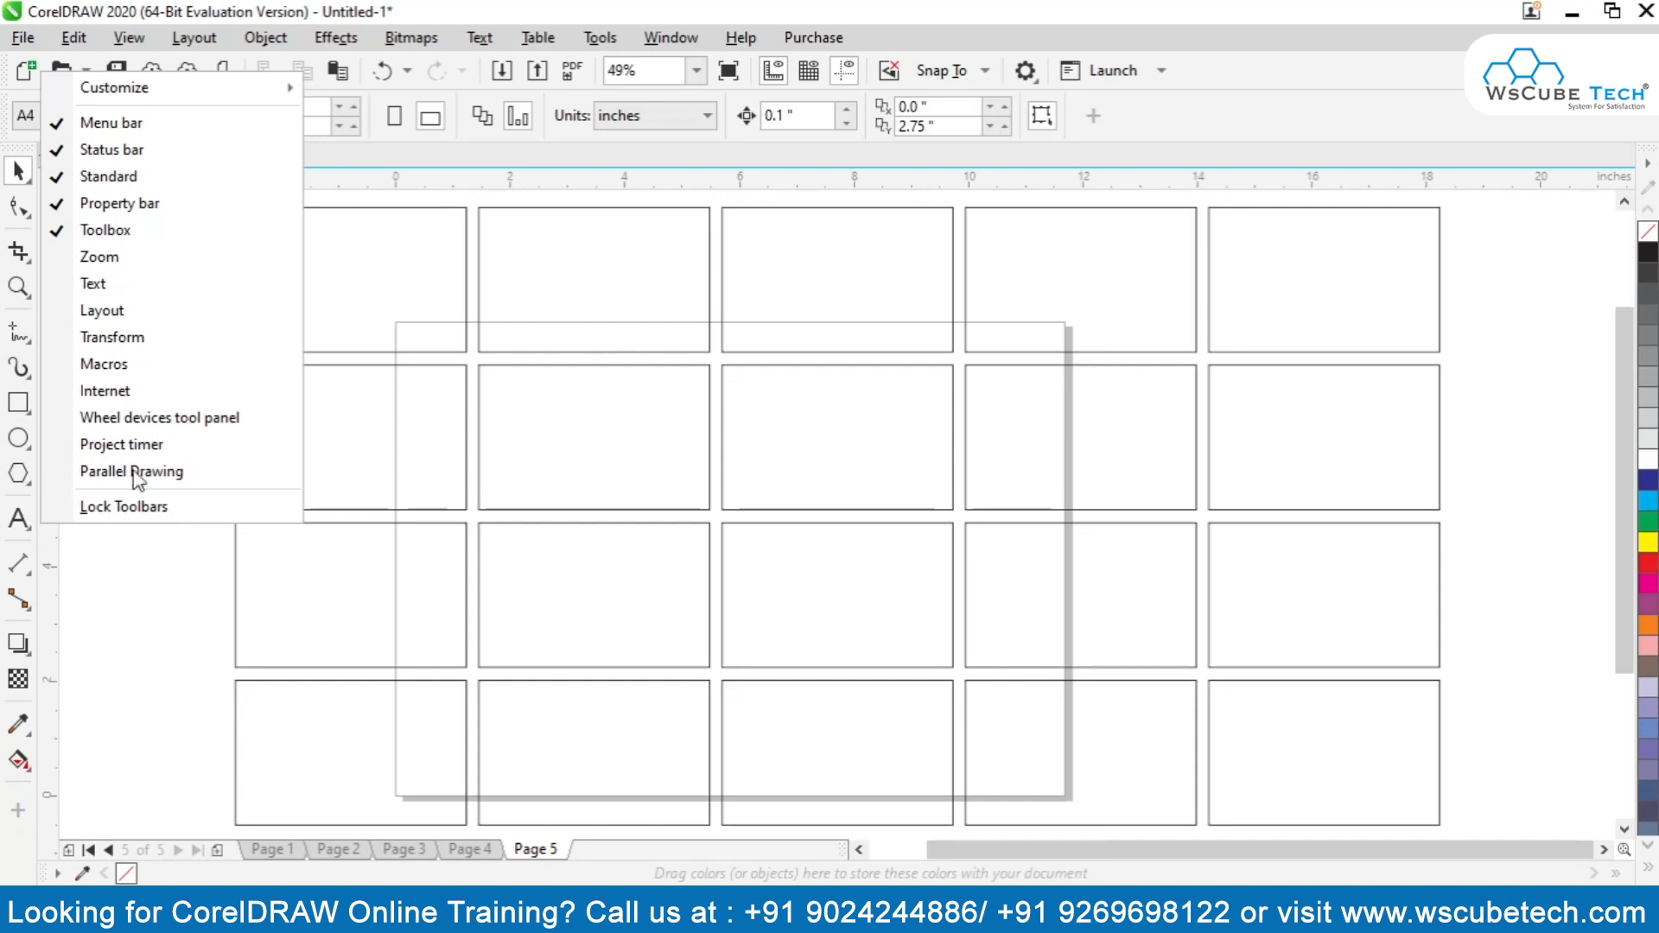
{"action": "left_click", "coordinate": [129, 506]}
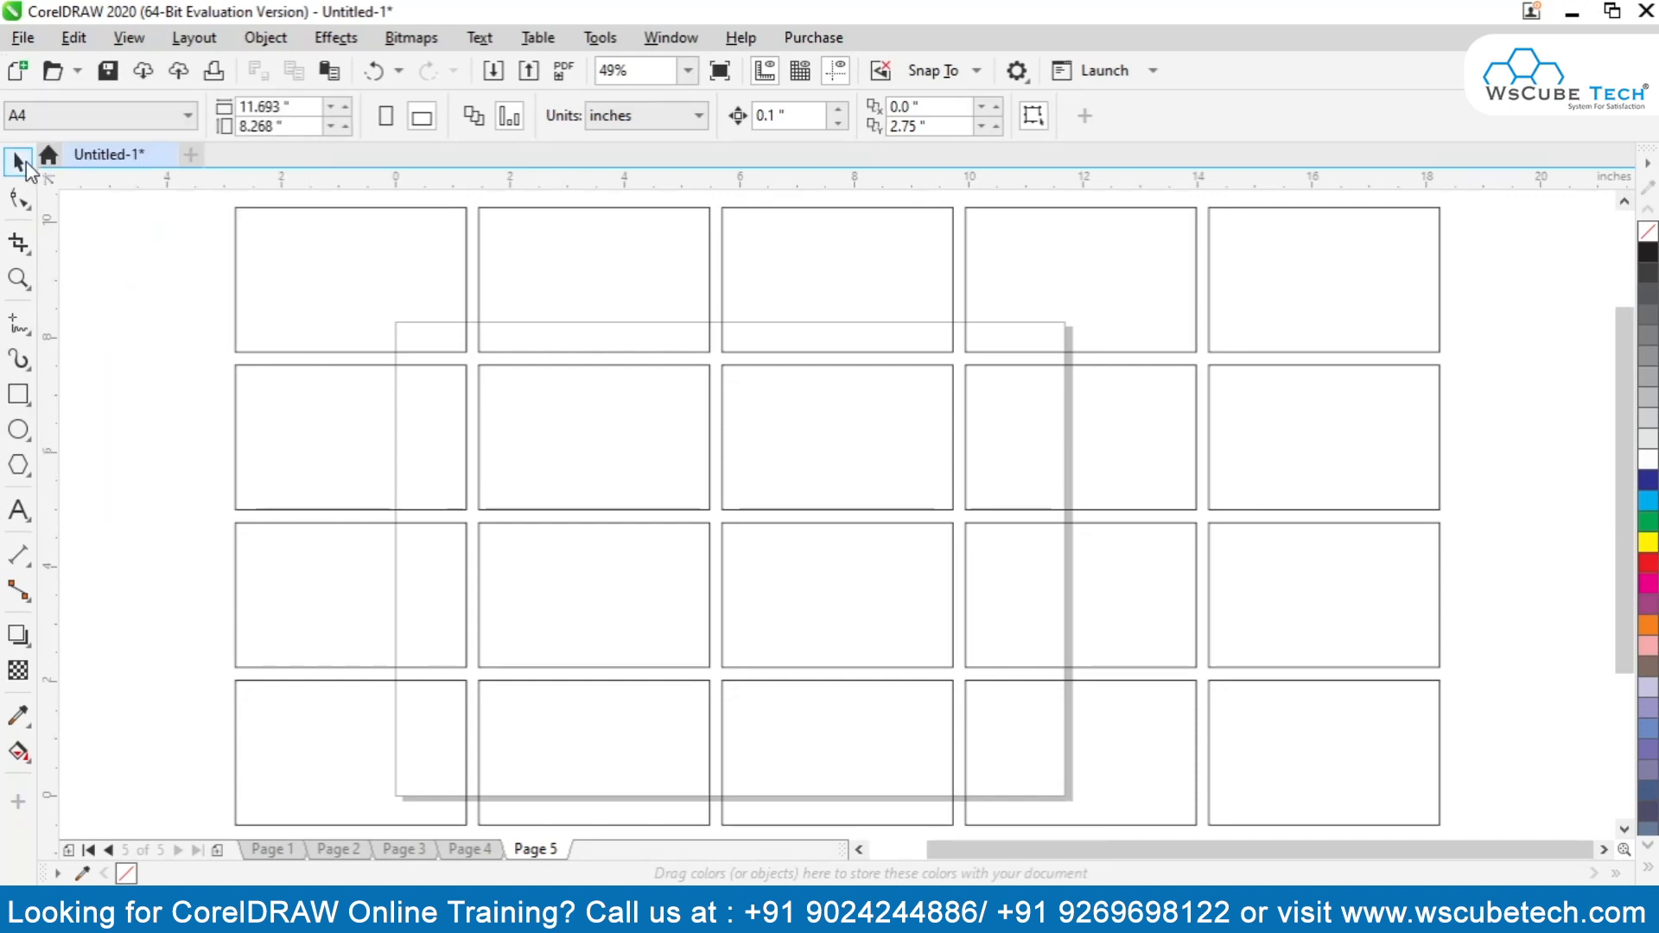
Step: Stretch the second rectangle of the grid's upper row to about 6.58 by 4.295 inches and move it off the grid
{"action": "left_click", "coordinate": [549, 311]}
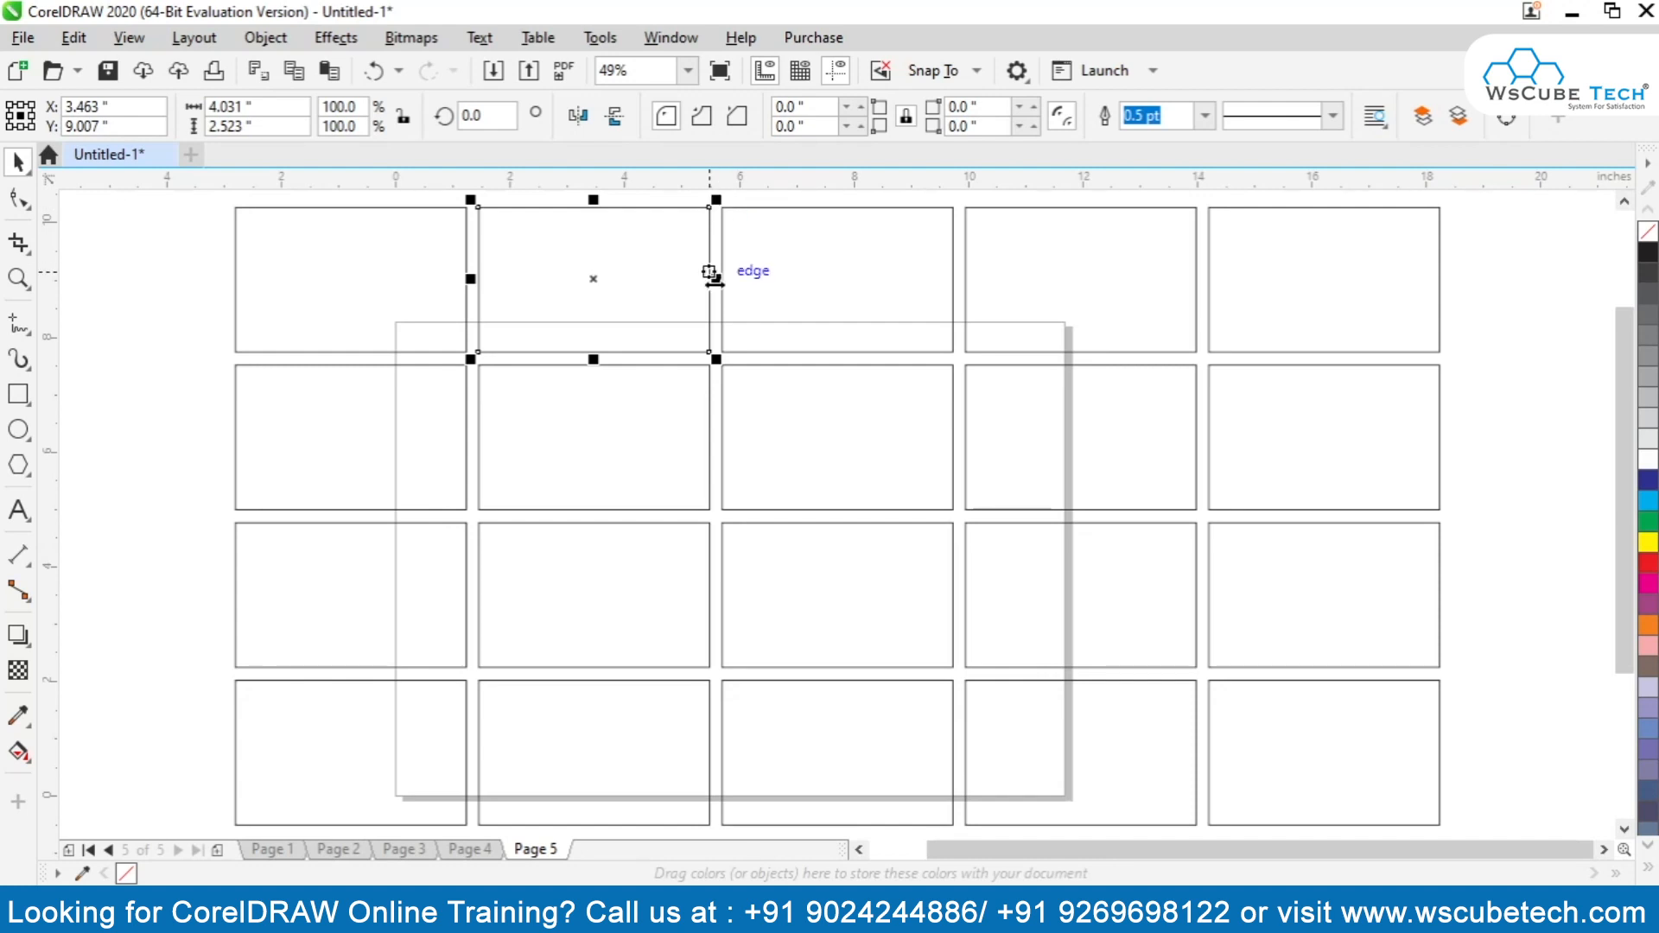
{"action": "left_click_drag", "start_coordinate": [709, 273], "coordinate": [856, 277]}
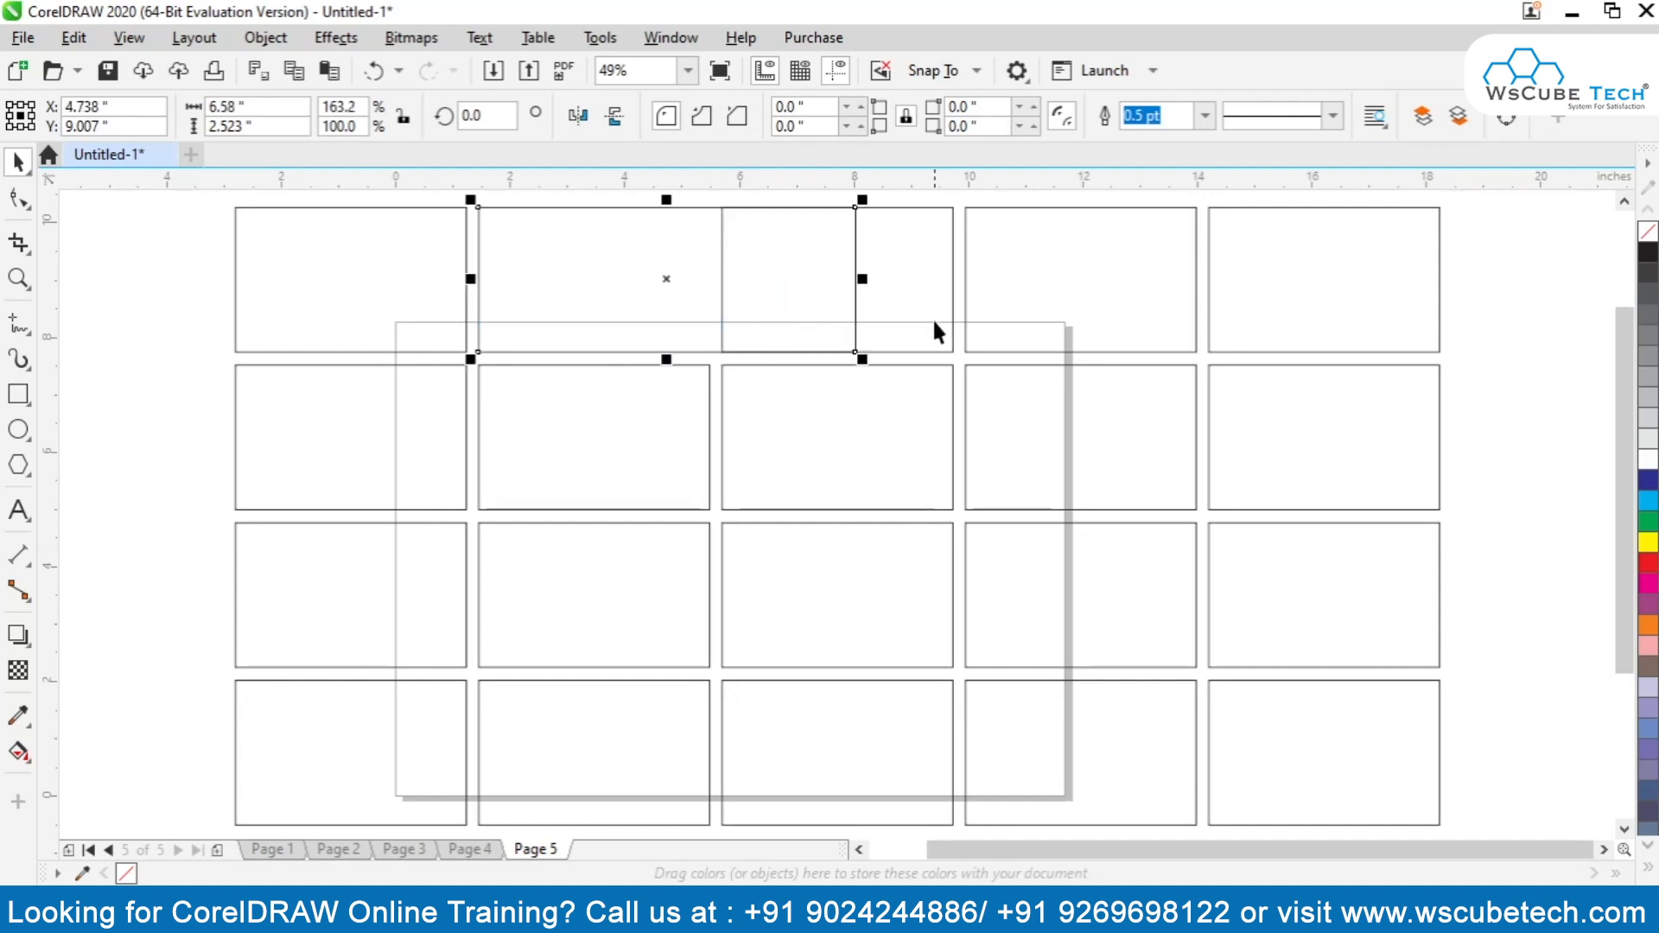
{"action": "left_click_drag", "start_coordinate": [666, 357], "coordinate": [458, 341]}
{"action": "scroll", "coordinate": [665, 459], "scroll_direction": "down", "scroll_amount": 3}
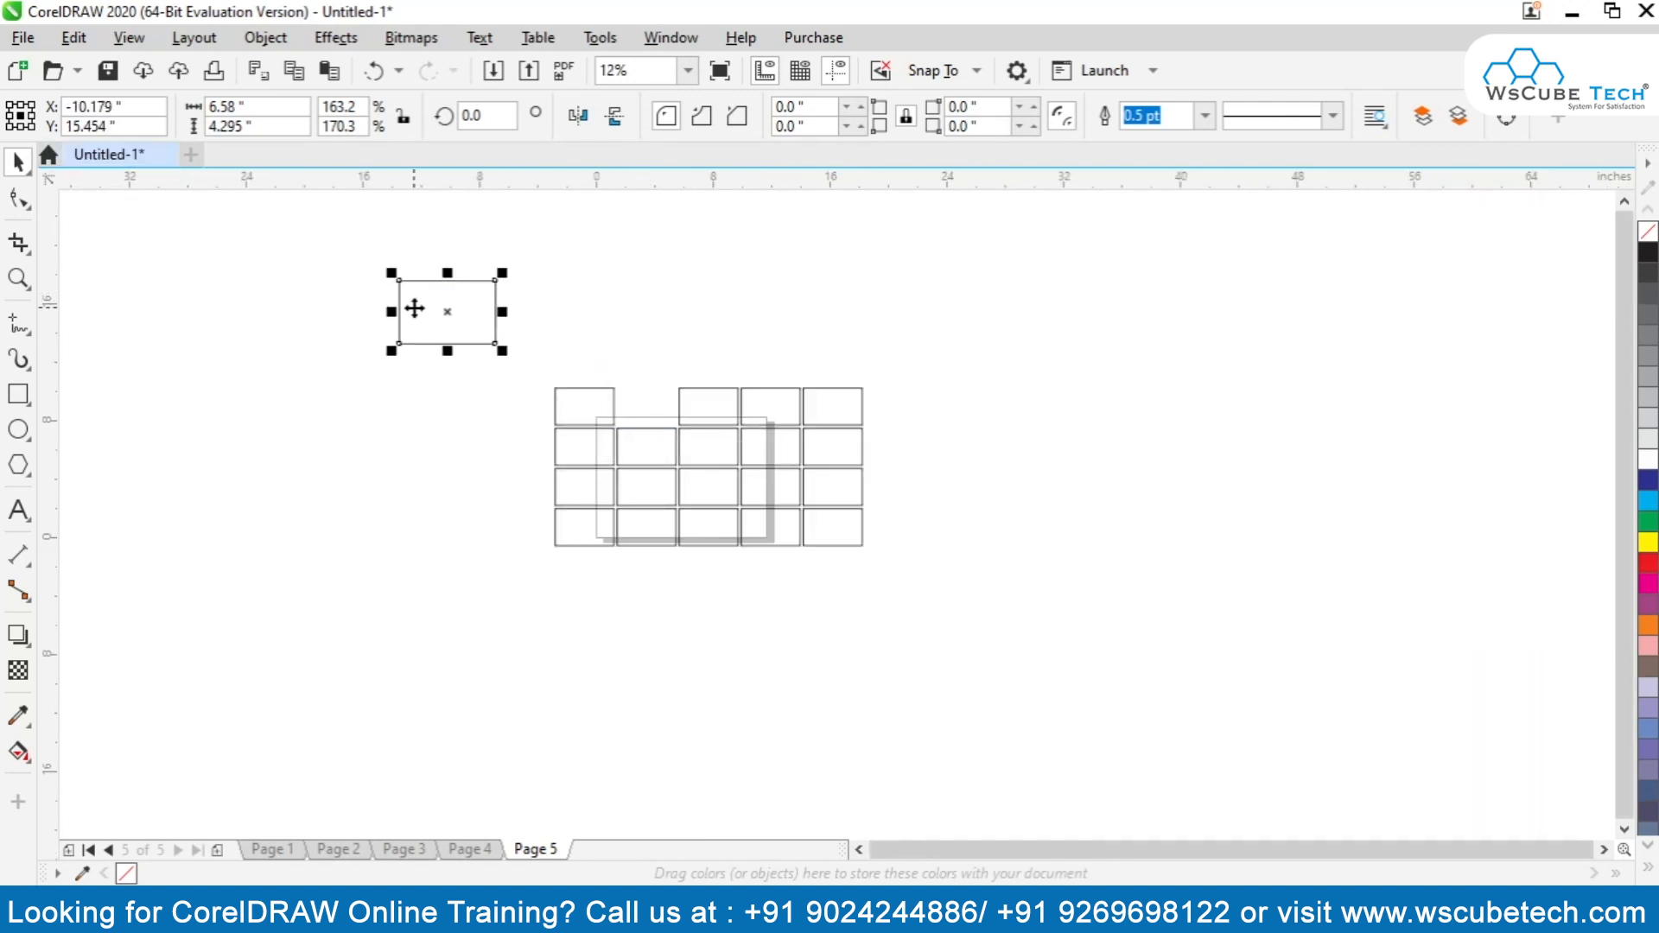
Step: Enlarge the detached rectangle to about 11.744 by 12.25 inches and move it beside the grid, at about X -13.808, Y 7.995 inches
{"action": "left_click_drag", "start_coordinate": [499, 311], "coordinate": [577, 311]}
{"action": "left_click_drag", "start_coordinate": [481, 273], "coordinate": [481, 238]}
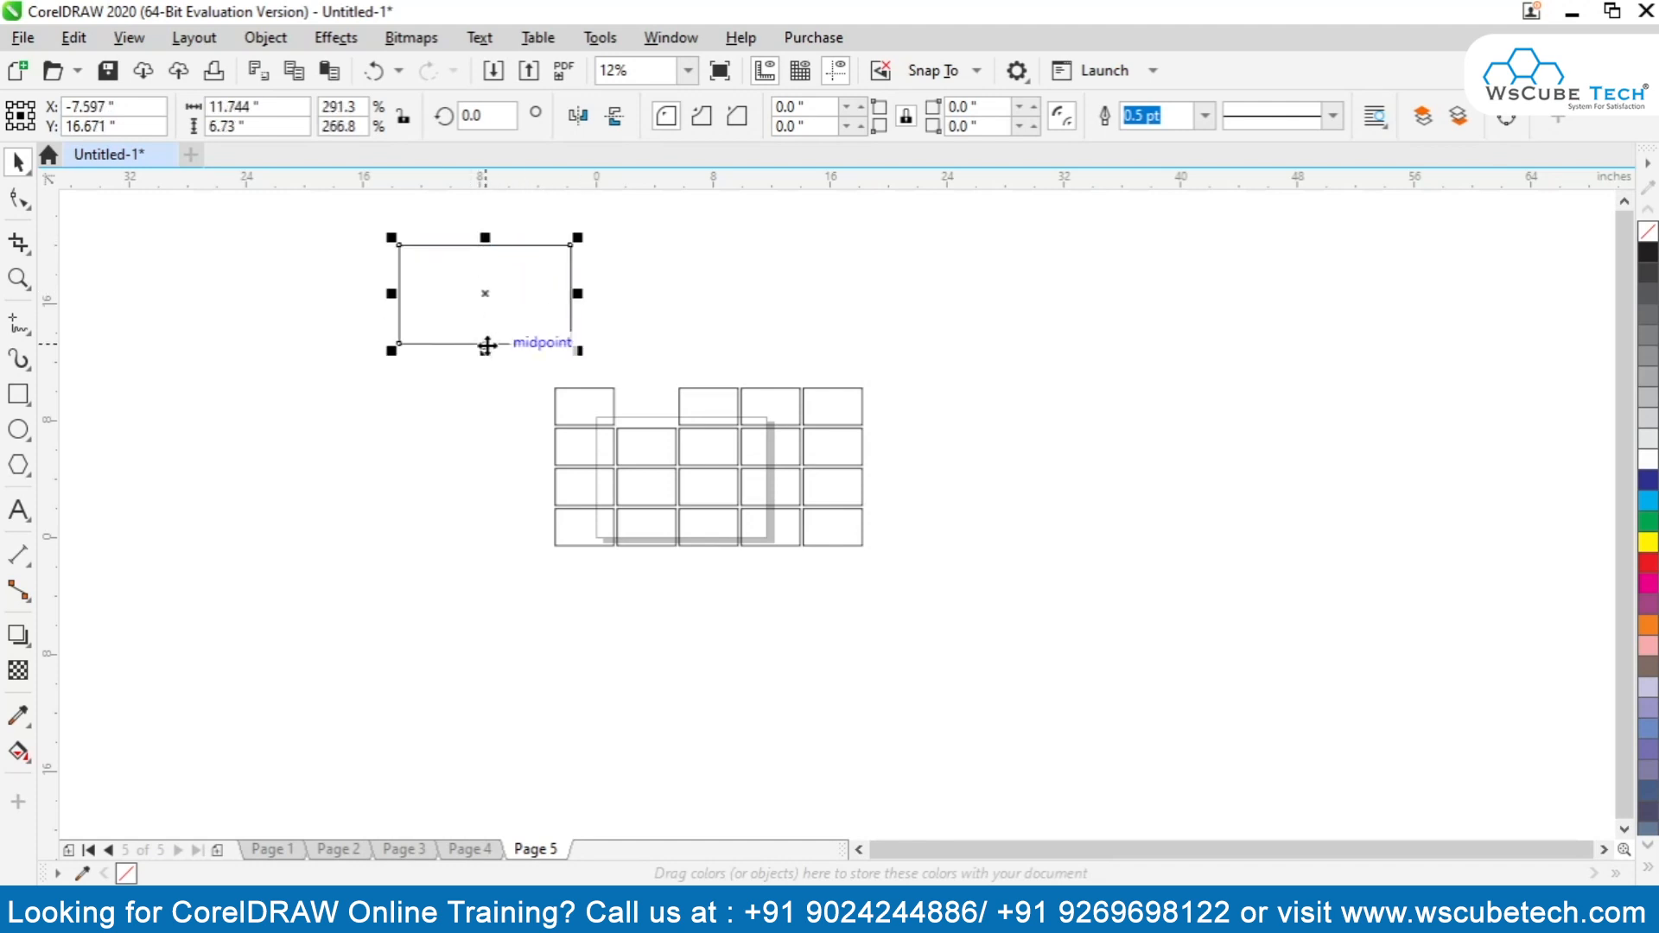
{"action": "left_click_drag", "start_coordinate": [485, 350], "coordinate": [489, 431]}
{"action": "left_click_drag", "start_coordinate": [481, 370], "coordinate": [366, 456]}
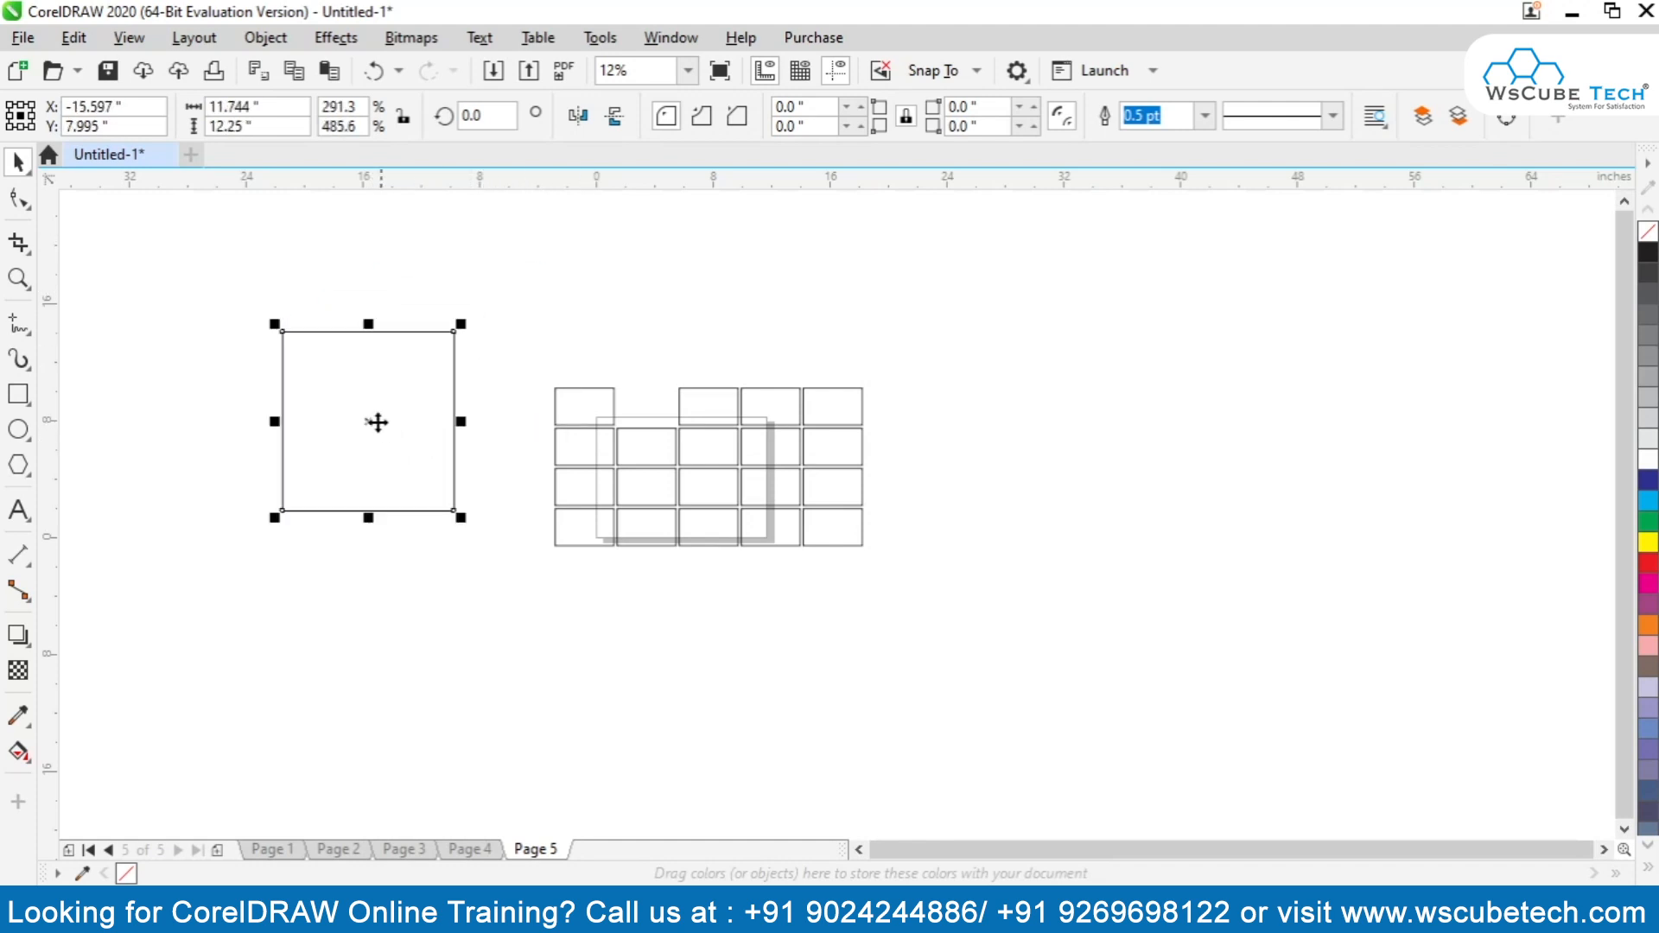
{"action": "left_click_drag", "start_coordinate": [414, 406], "coordinate": [343, 364]}
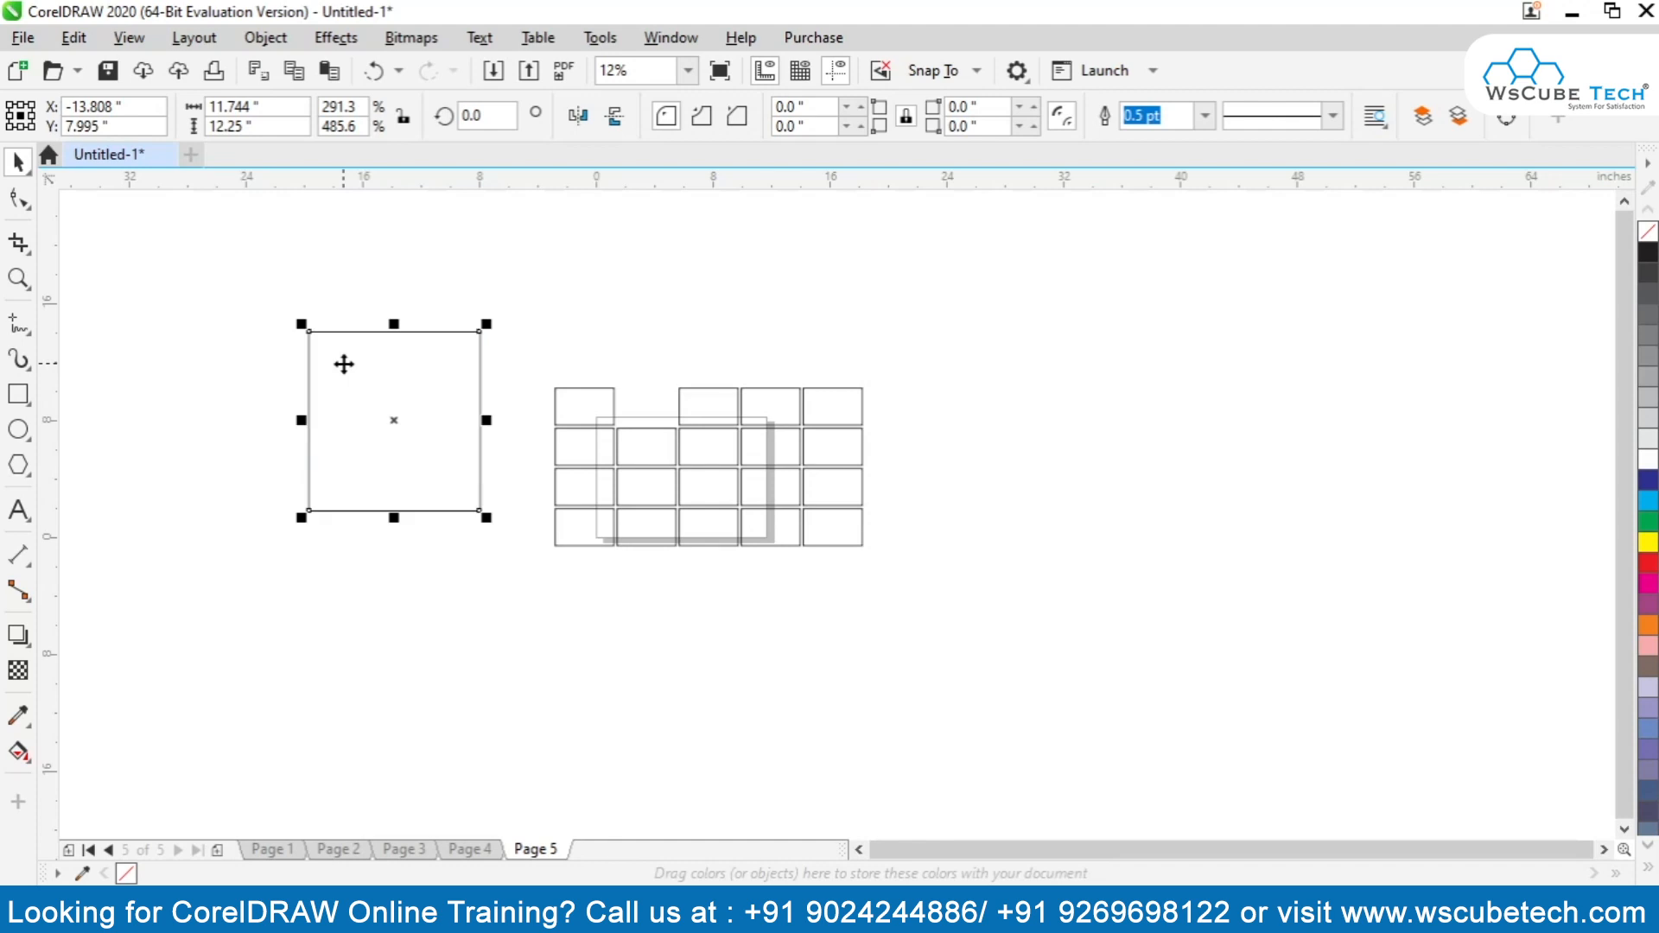
Step: Reselect the enlarged rectangle, show its rotation handles, and rotate it to about 324.7 degrees
{"action": "left_click", "coordinate": [1003, 194]}
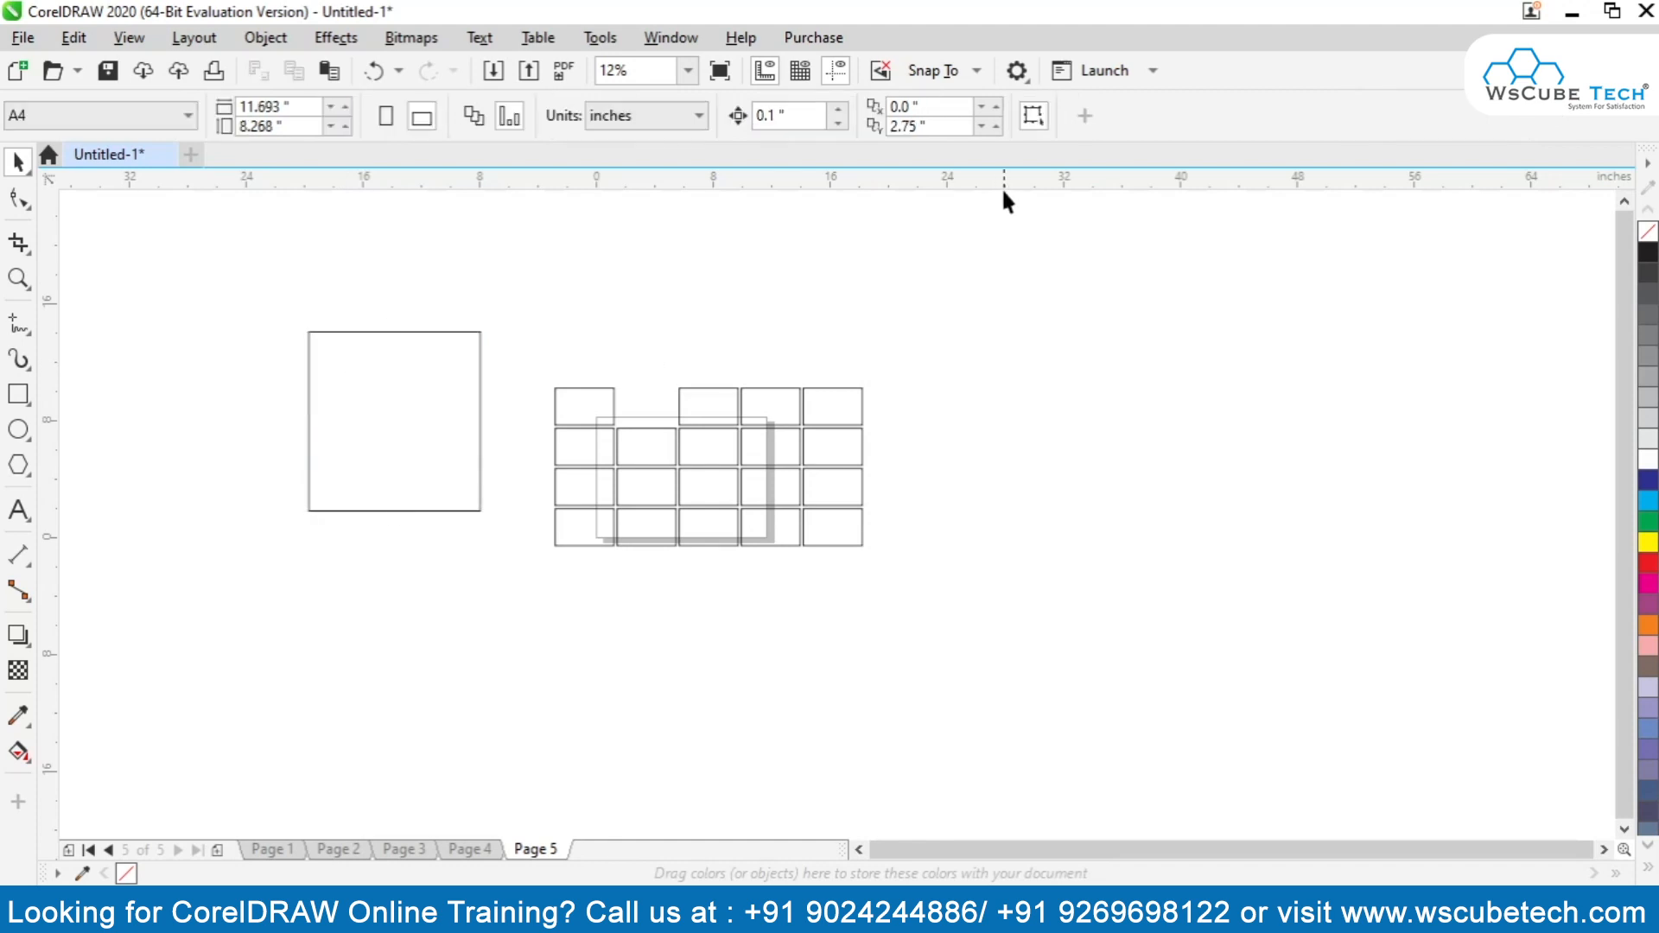
{"action": "left_click", "coordinate": [1030, 126]}
{"action": "left_click", "coordinate": [373, 421]}
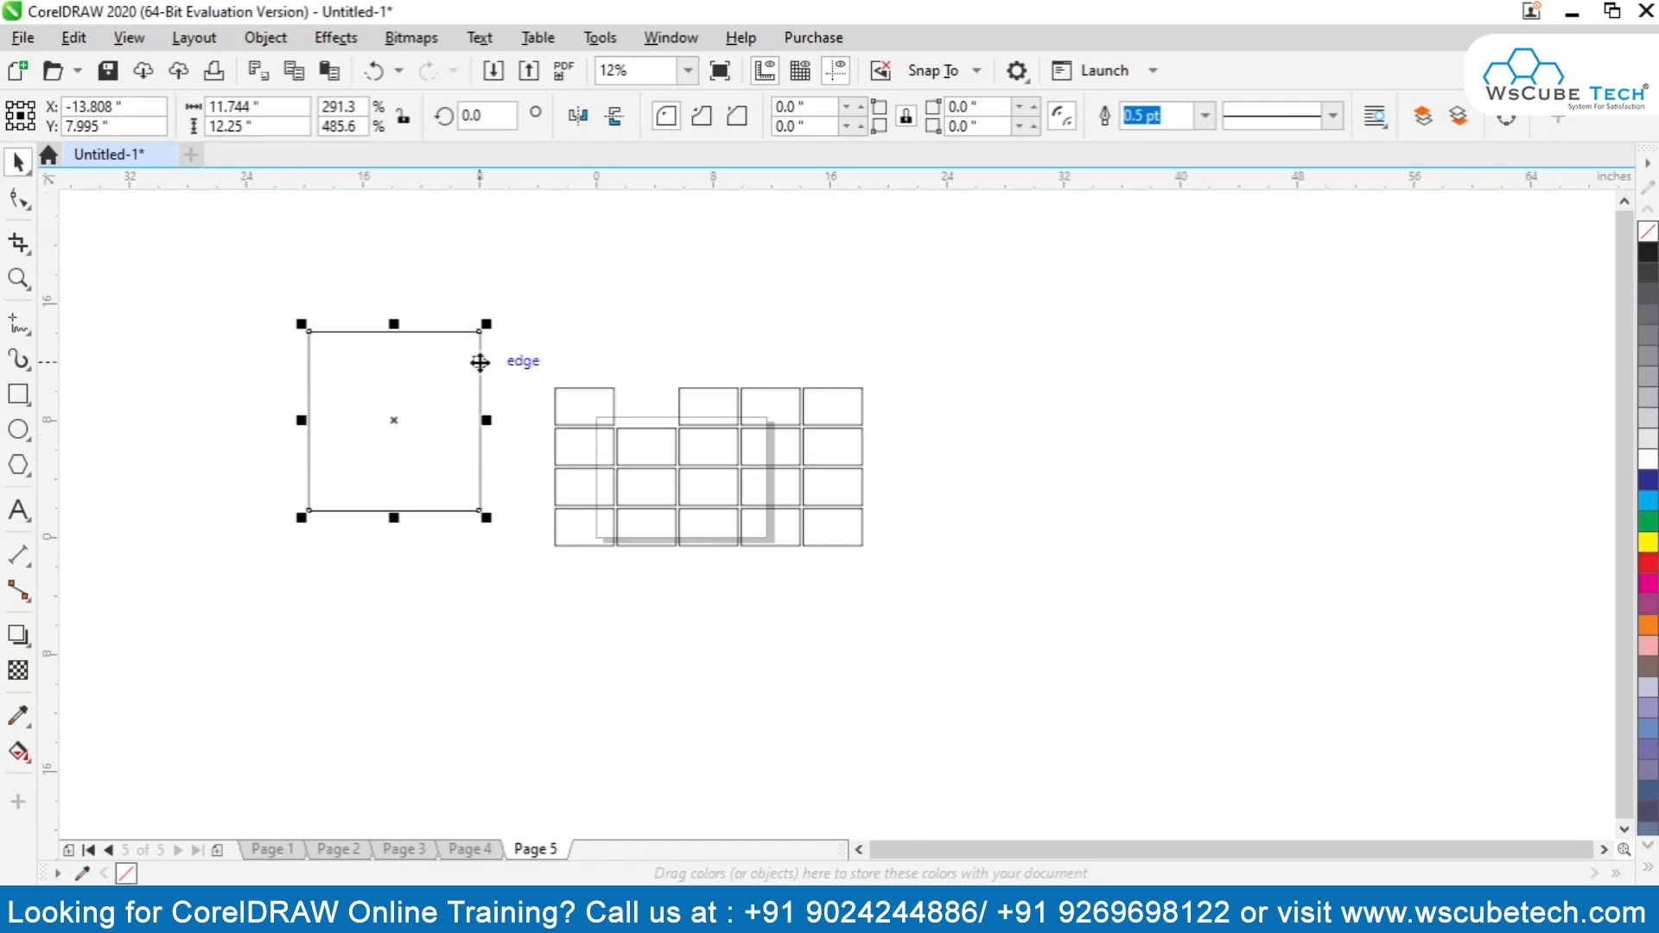
{"action": "left_click", "coordinate": [337, 373]}
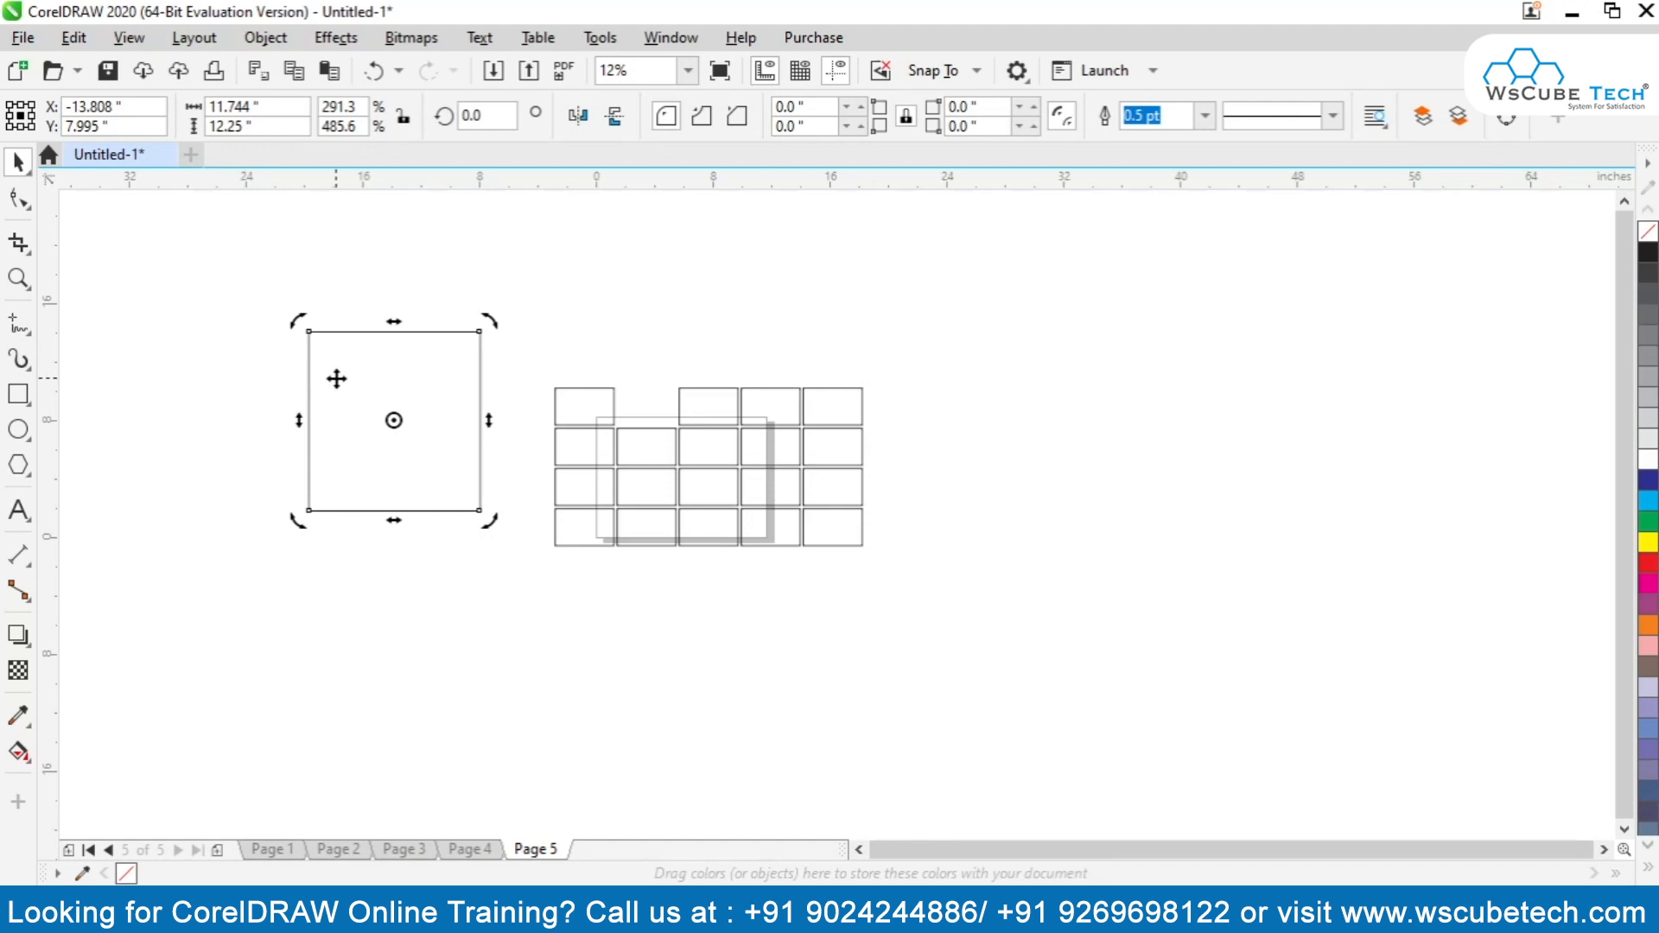
{"action": "left_click_drag", "start_coordinate": [494, 318], "coordinate": [518, 390]}
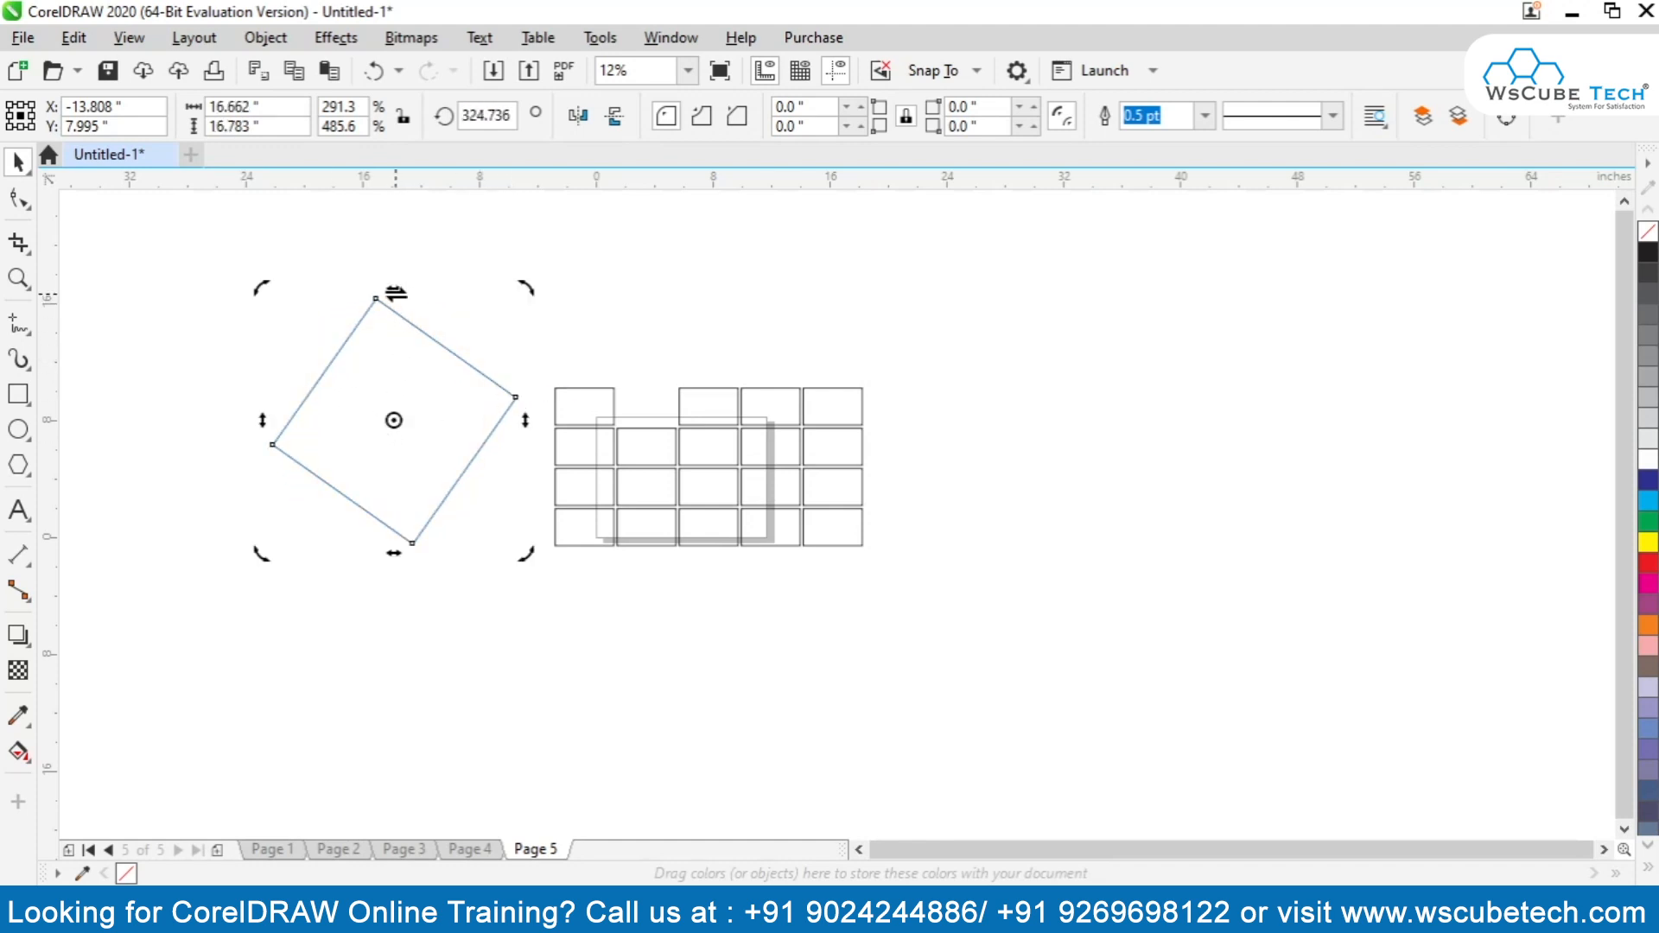
Step: Skew the rotated rectangle horizontally from both edges and move it to about X -14.695, Y 8.912 inches
{"action": "left_click_drag", "start_coordinate": [394, 289], "coordinate": [518, 304]}
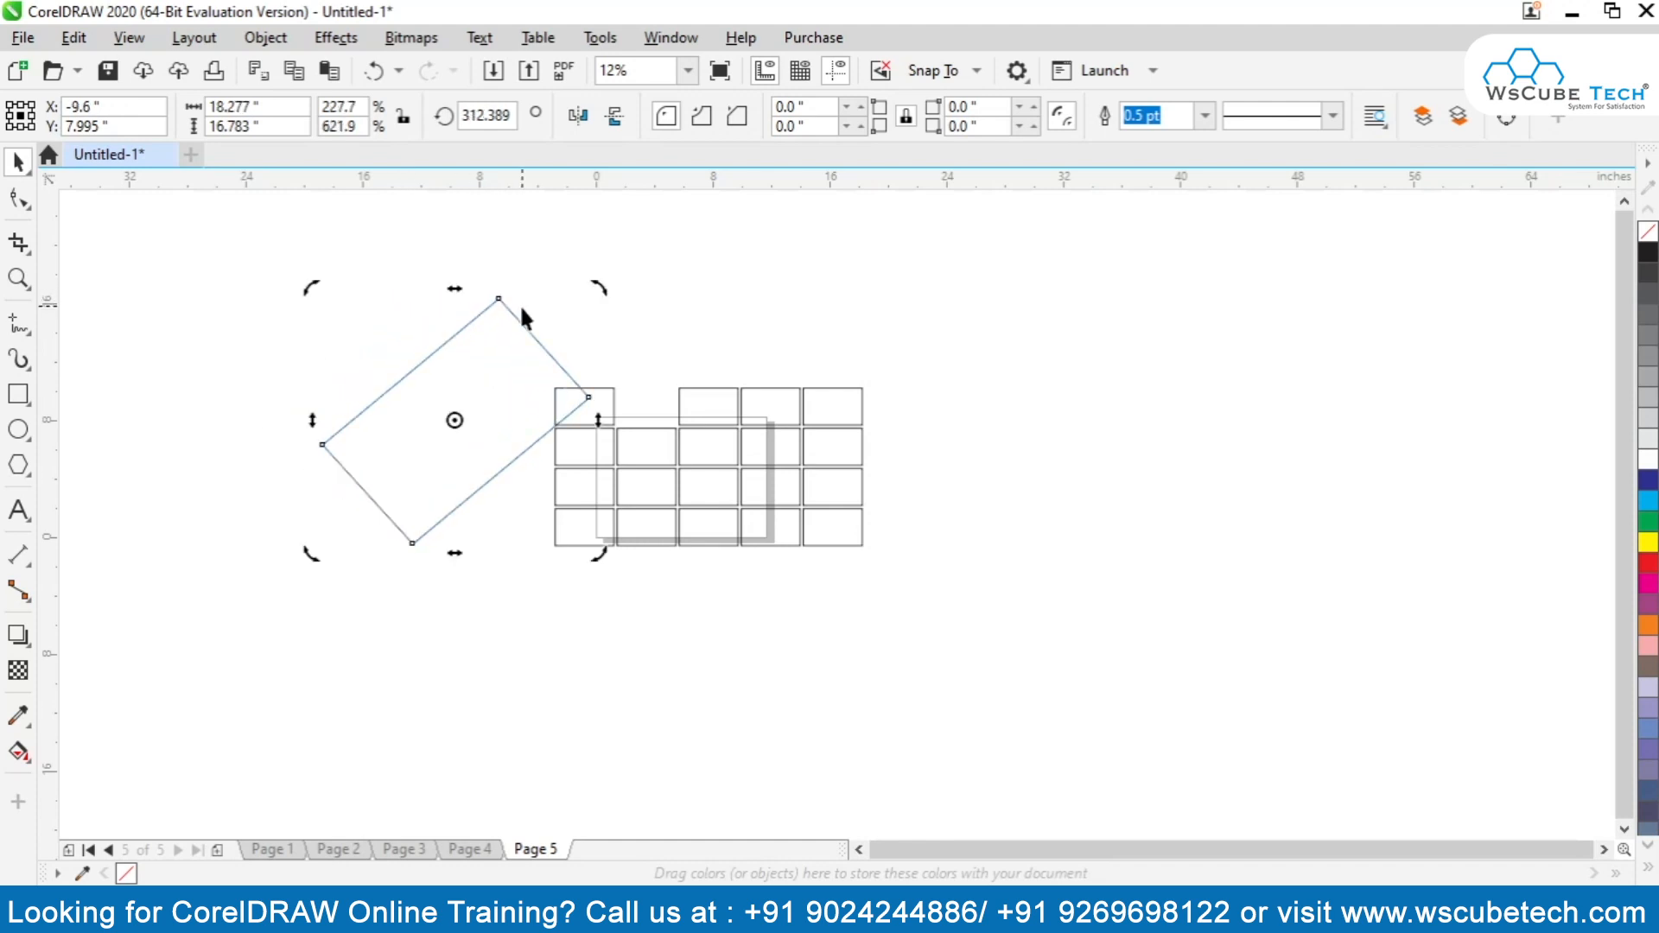
{"action": "left_click_drag", "start_coordinate": [452, 551], "coordinate": [562, 545]}
{"action": "left_click_drag", "start_coordinate": [492, 396], "coordinate": [358, 383]}
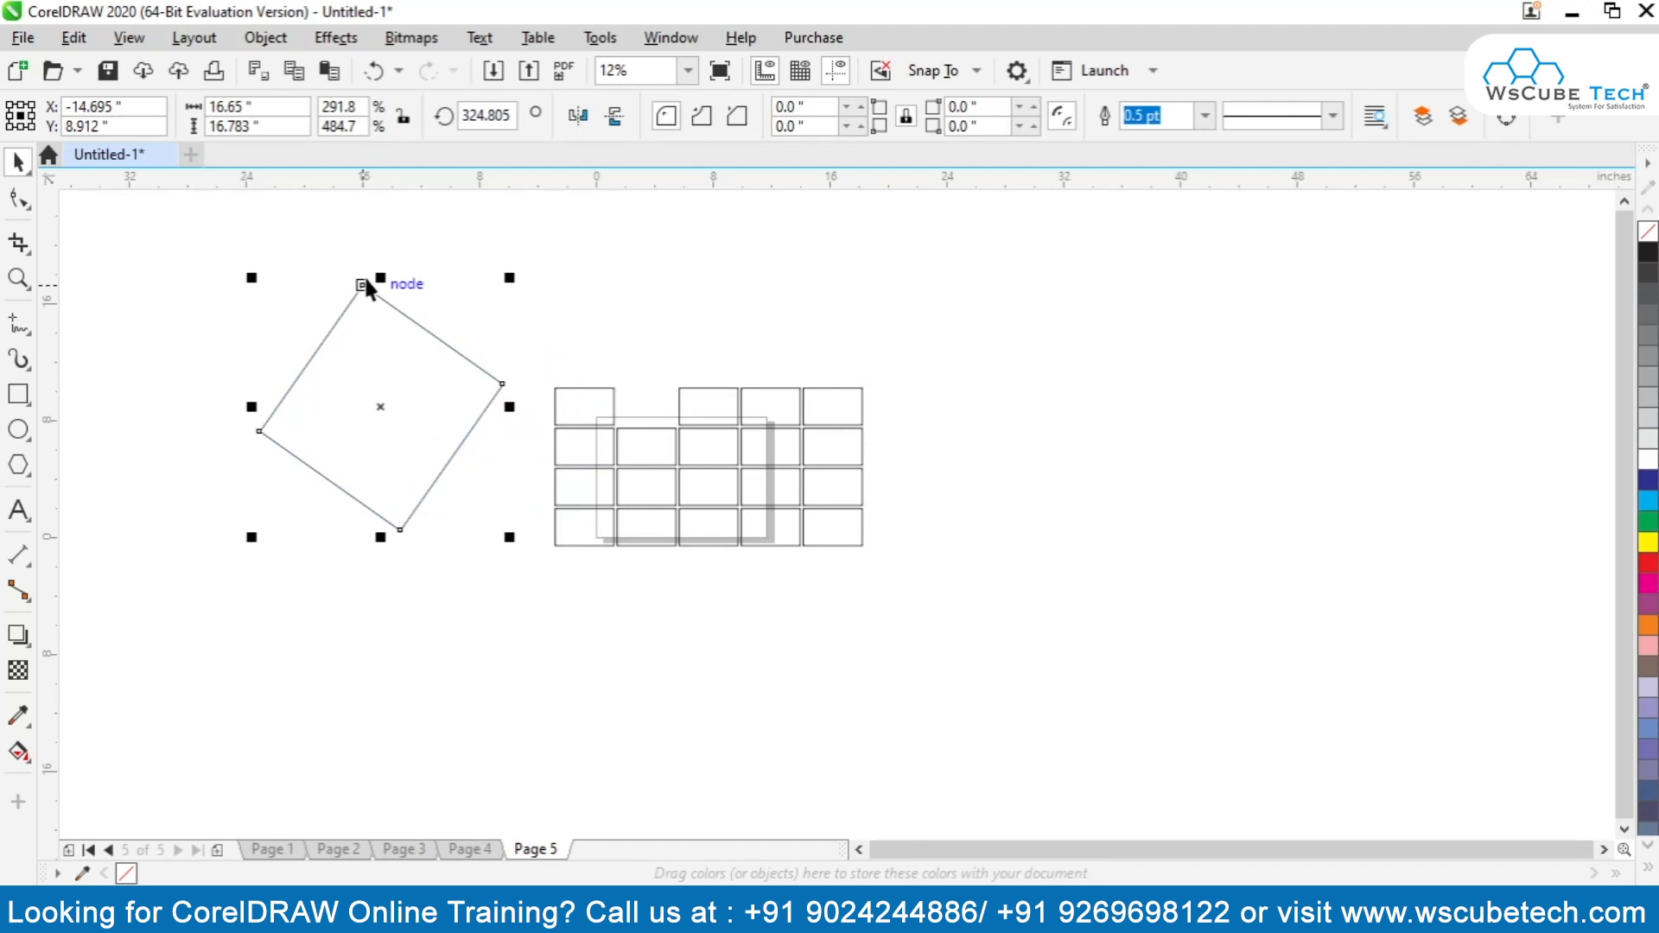
Step: Resize the tilted shape freely with its scaling handles to about 20.874 by 17.933 inches
{"action": "left_click_drag", "start_coordinate": [380, 277], "coordinate": [395, 441]}
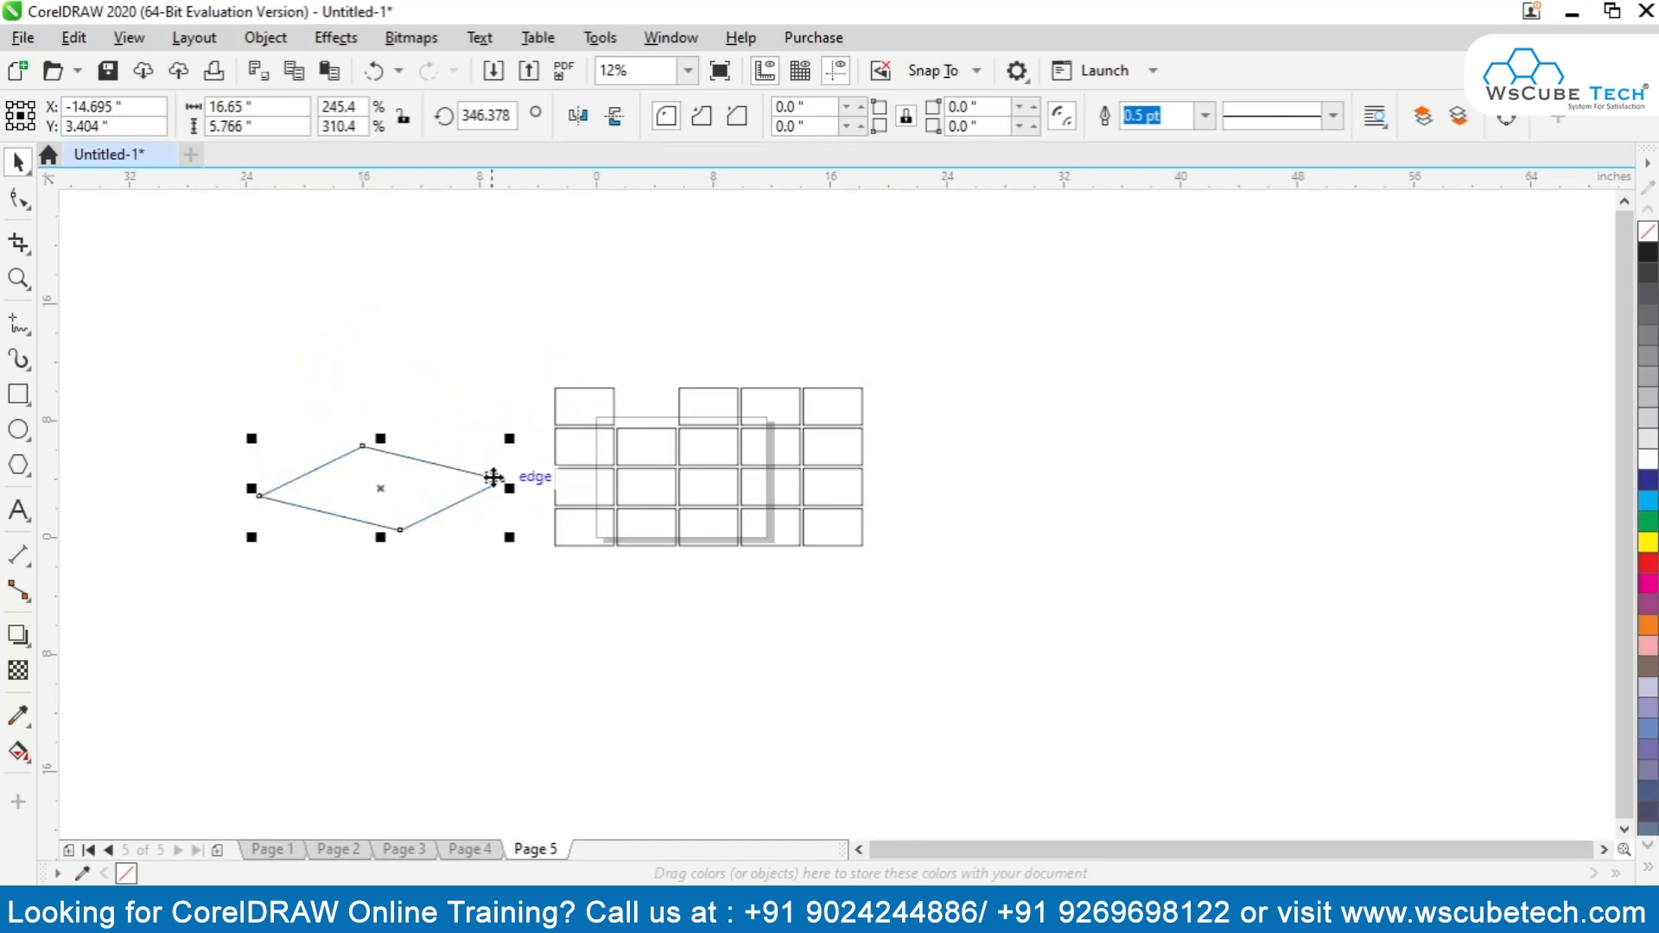
{"action": "left_click_drag", "start_coordinate": [503, 480], "coordinate": [365, 497]}
{"action": "left_click_drag", "start_coordinate": [366, 440], "coordinate": [568, 261]}
{"action": "left_click_drag", "start_coordinate": [567, 374], "coordinate": [521, 386]}
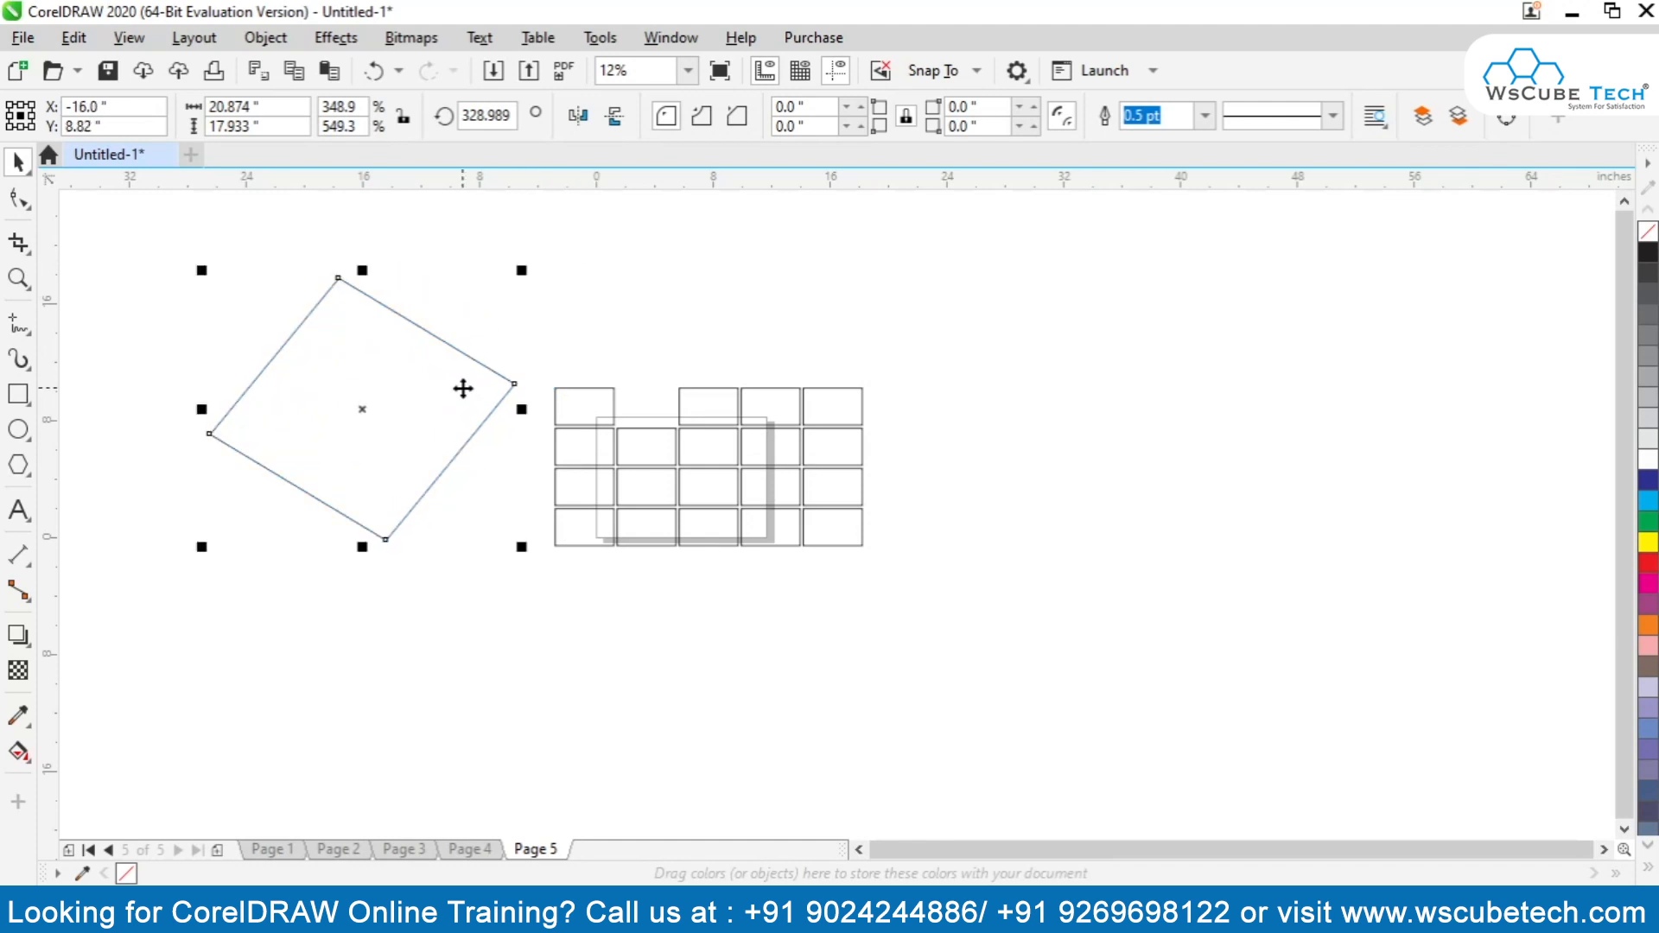
Step: Show the rotate and skew handles on the tilted shape and skew it vertically from both sides, plus slightly horizontally
{"action": "left_click", "coordinate": [460, 443]}
{"action": "left_click_drag", "start_coordinate": [526, 411], "coordinate": [523, 447]}
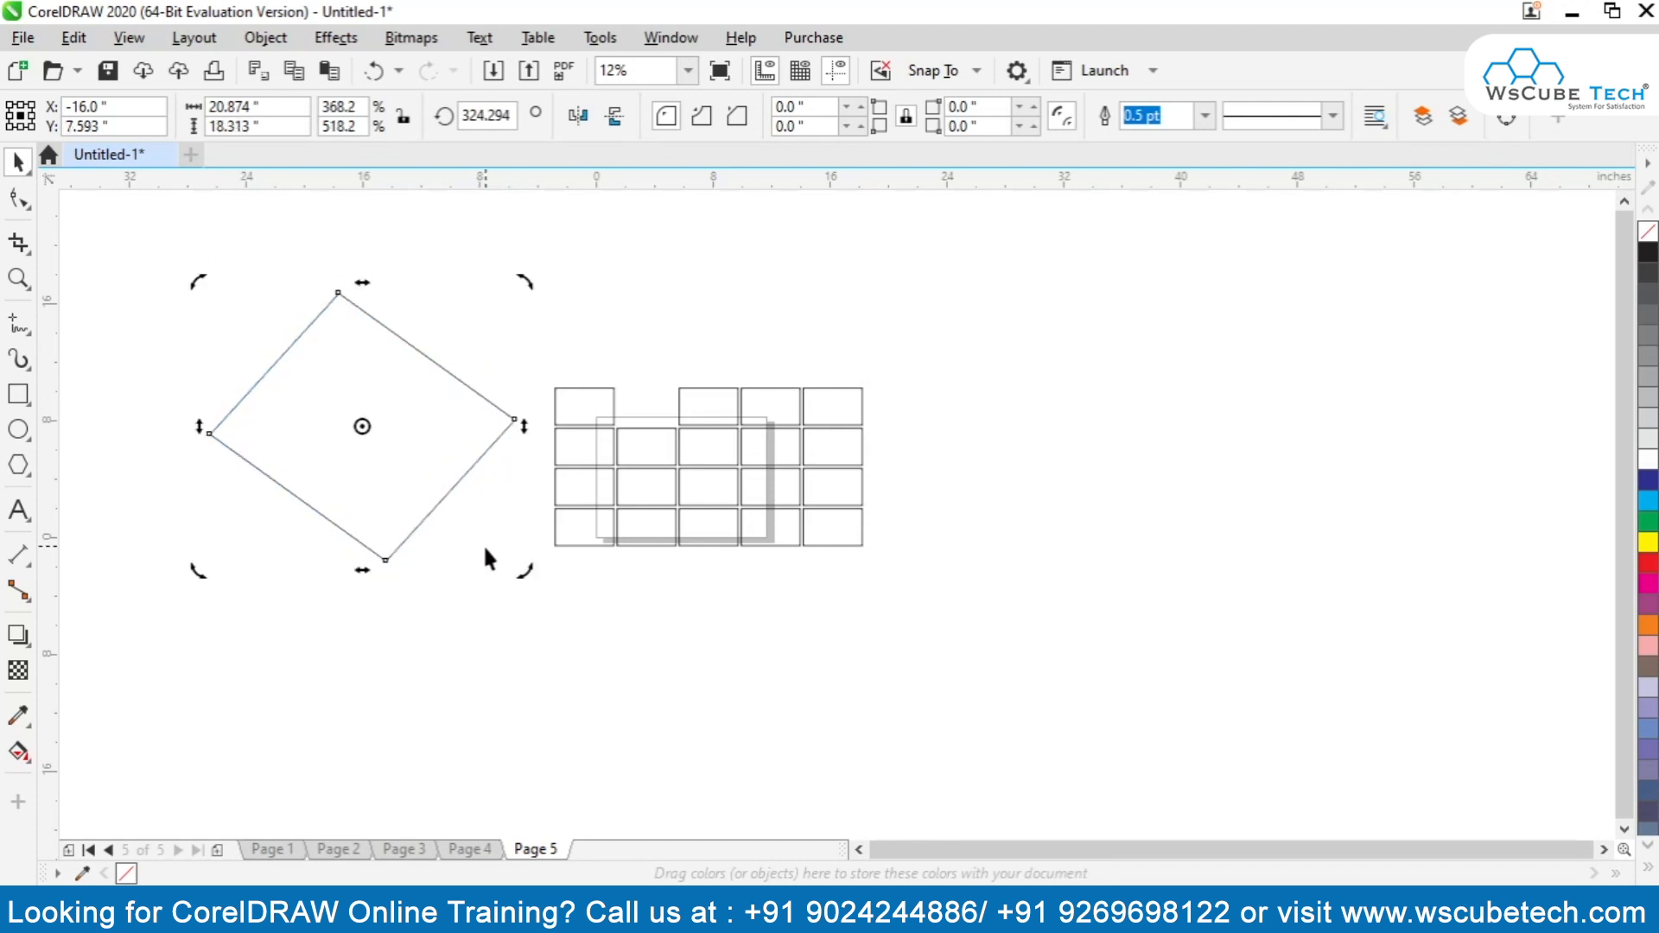
{"action": "left_click_drag", "start_coordinate": [199, 426], "coordinate": [202, 396]}
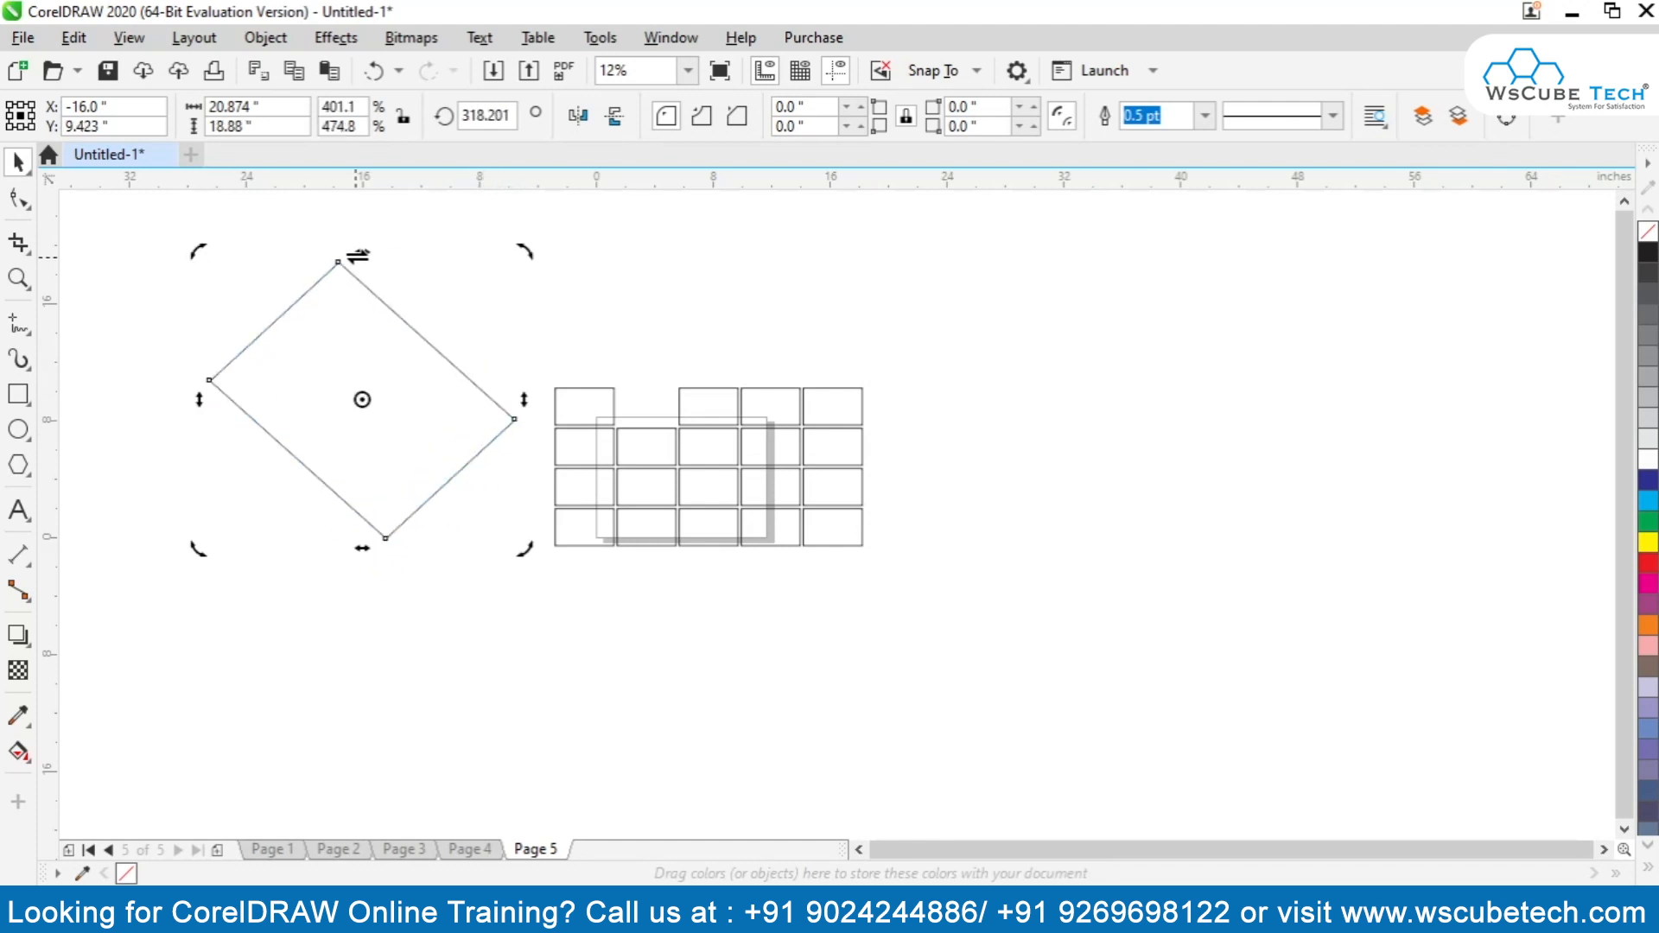
{"action": "left_click_drag", "start_coordinate": [357, 253], "coordinate": [387, 255]}
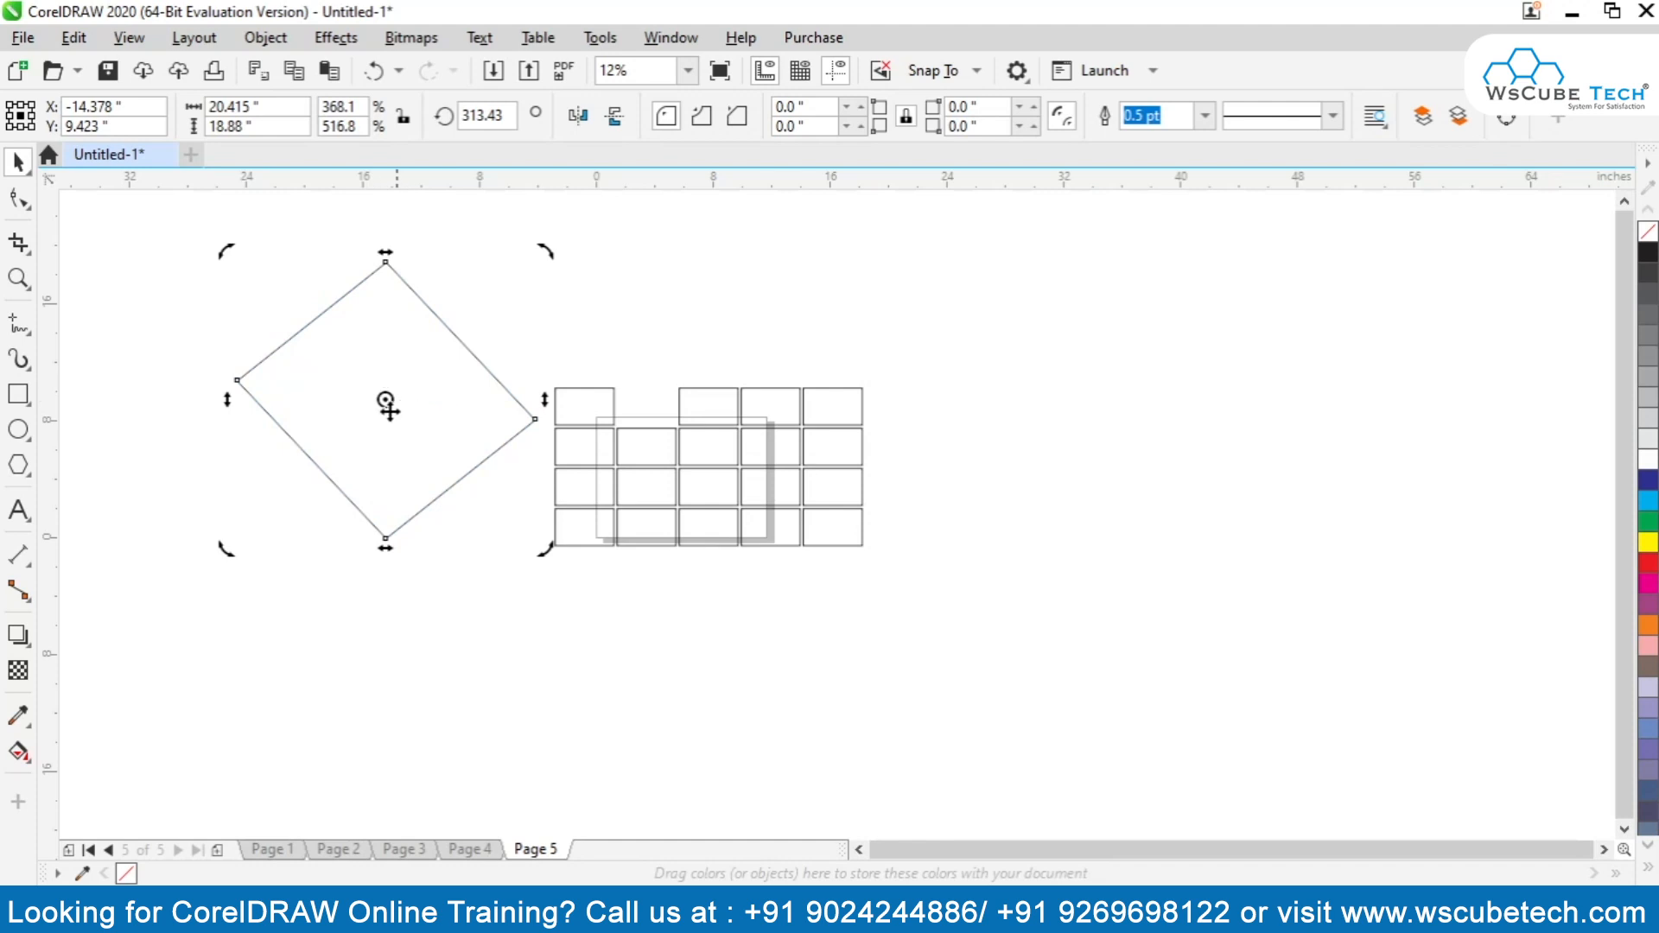
Step: Move the rotation centre outside the shape, off its lower-left corner, and rotate the shape around it to about 91.4 degrees
{"action": "mouse_move", "coordinate": [382, 396]}
{"action": "left_mouse_down"}
{"action": "mouse_move", "coordinate": [347, 495]}
{"action": "mouse_move", "coordinate": [228, 546]}
{"action": "left_mouse_up"}
{"action": "left_click_drag", "start_coordinate": [550, 250], "coordinate": [566, 676]}
{"action": "left_click_drag", "start_coordinate": [567, 467], "coordinate": [159, 362]}
{"action": "scroll", "coordinate": [860, 849], "scroll_direction": "left", "scroll_amount": 3}
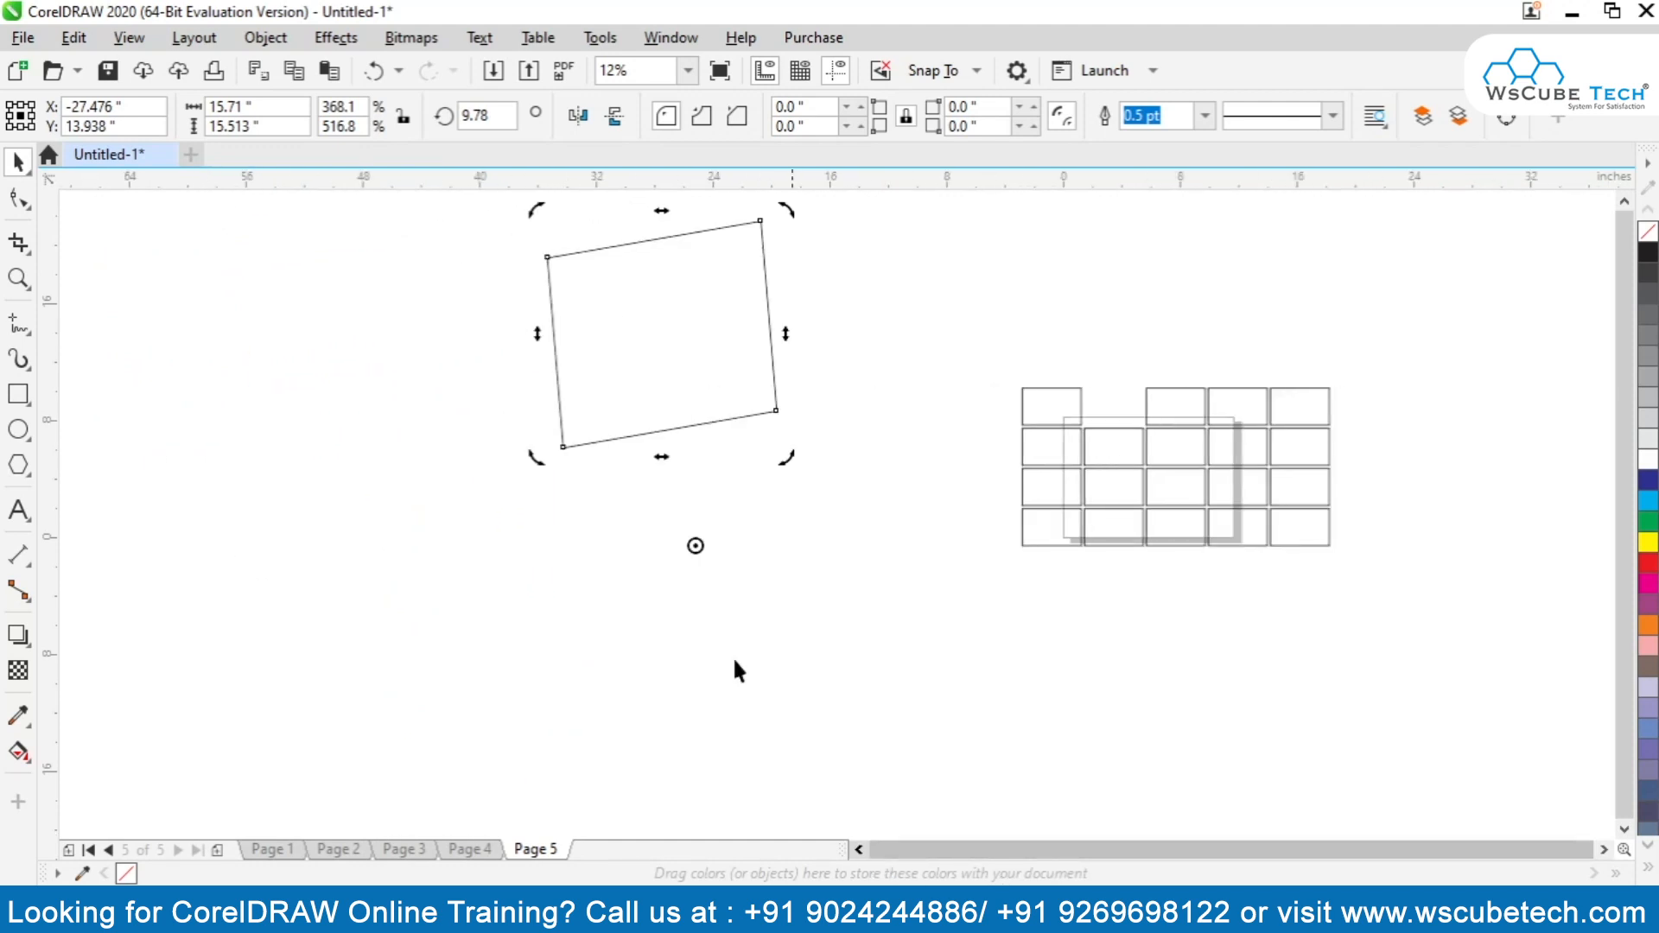
{"action": "left_click_drag", "start_coordinate": [536, 211], "coordinate": [437, 632]}
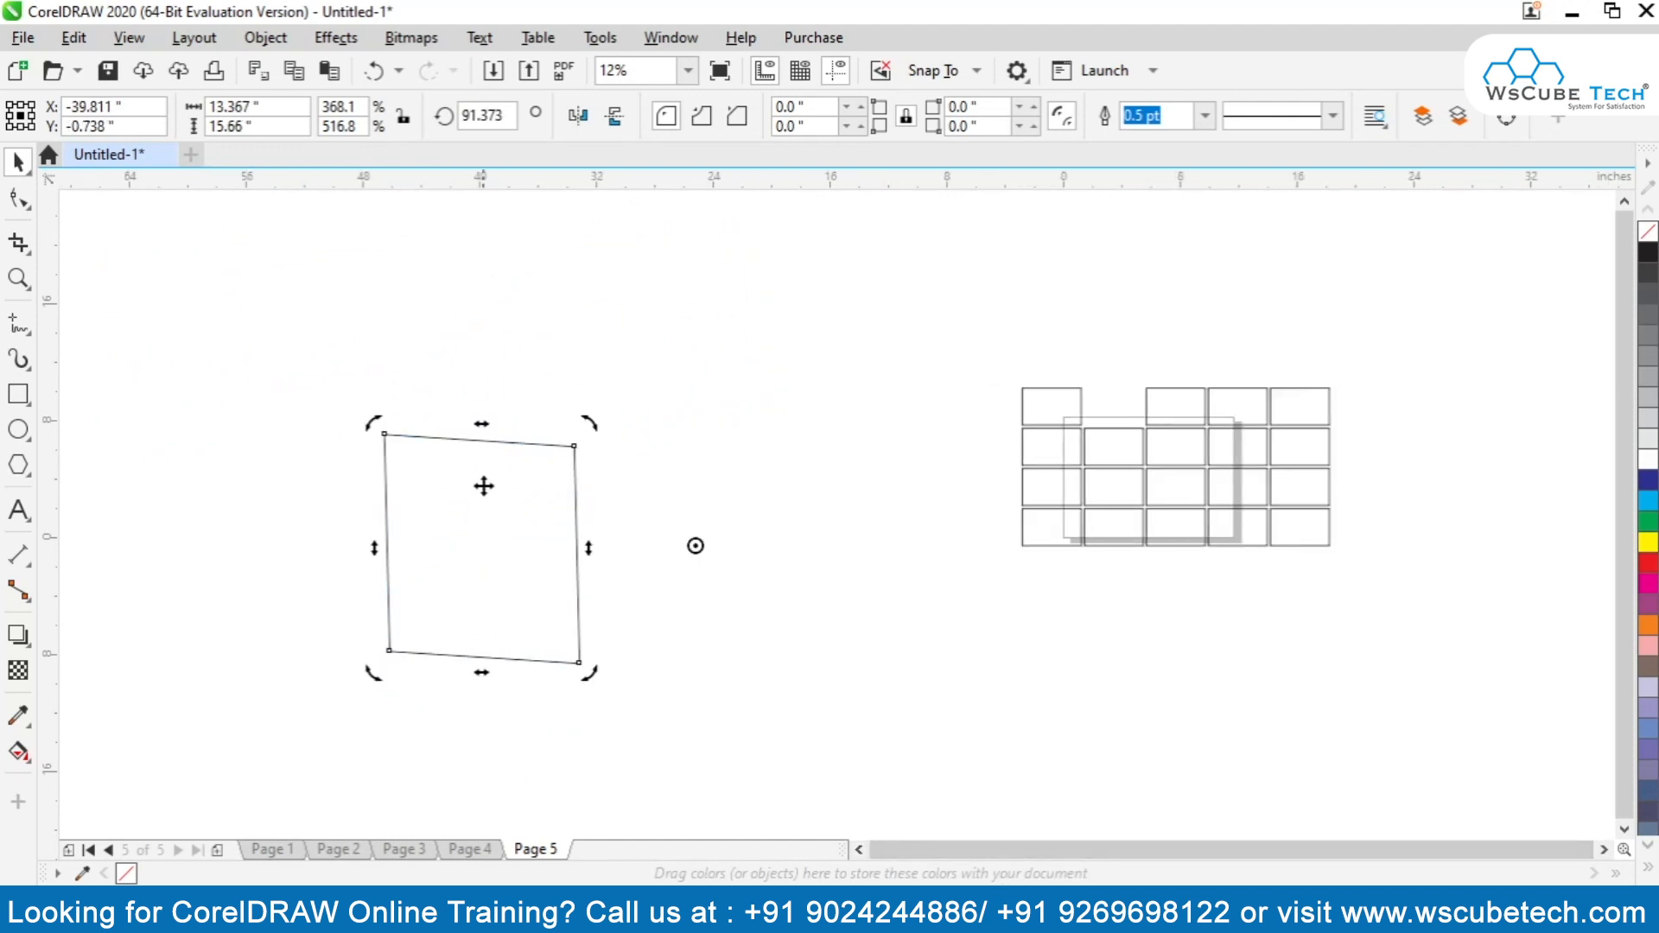
Step: Skew the shape horizontally from both edges and rotate it around the offset rotation centre to about 10.5 degrees
{"action": "left_click_drag", "start_coordinate": [484, 421], "coordinate": [569, 423]}
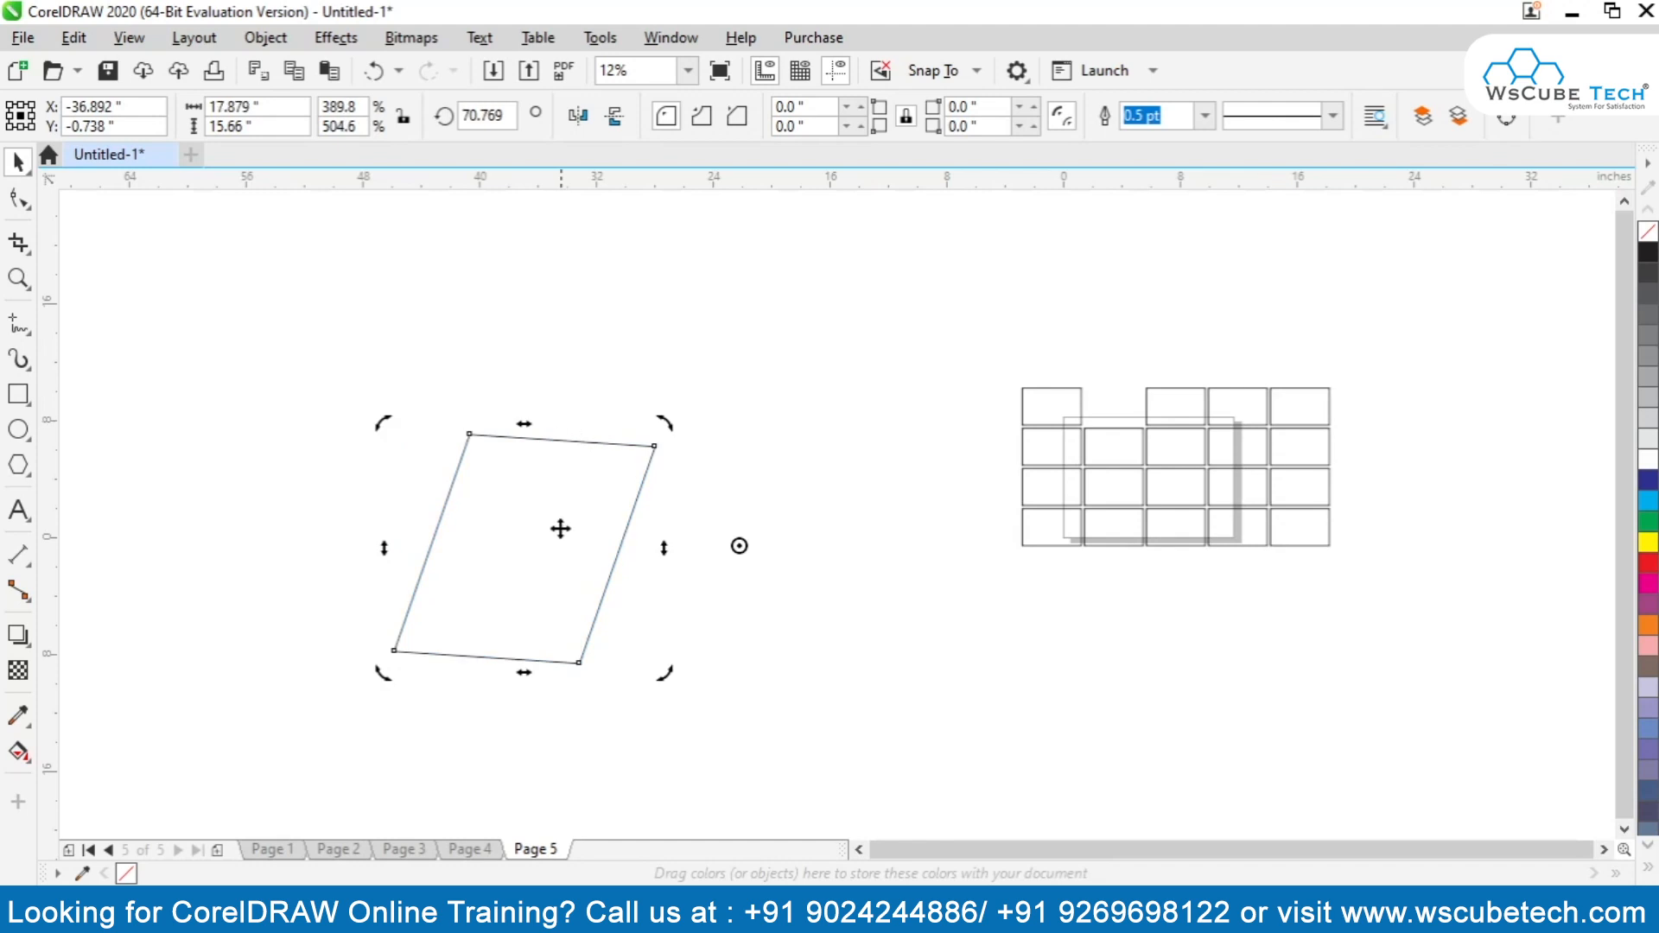
{"action": "left_click_drag", "start_coordinate": [527, 671], "coordinate": [620, 658]}
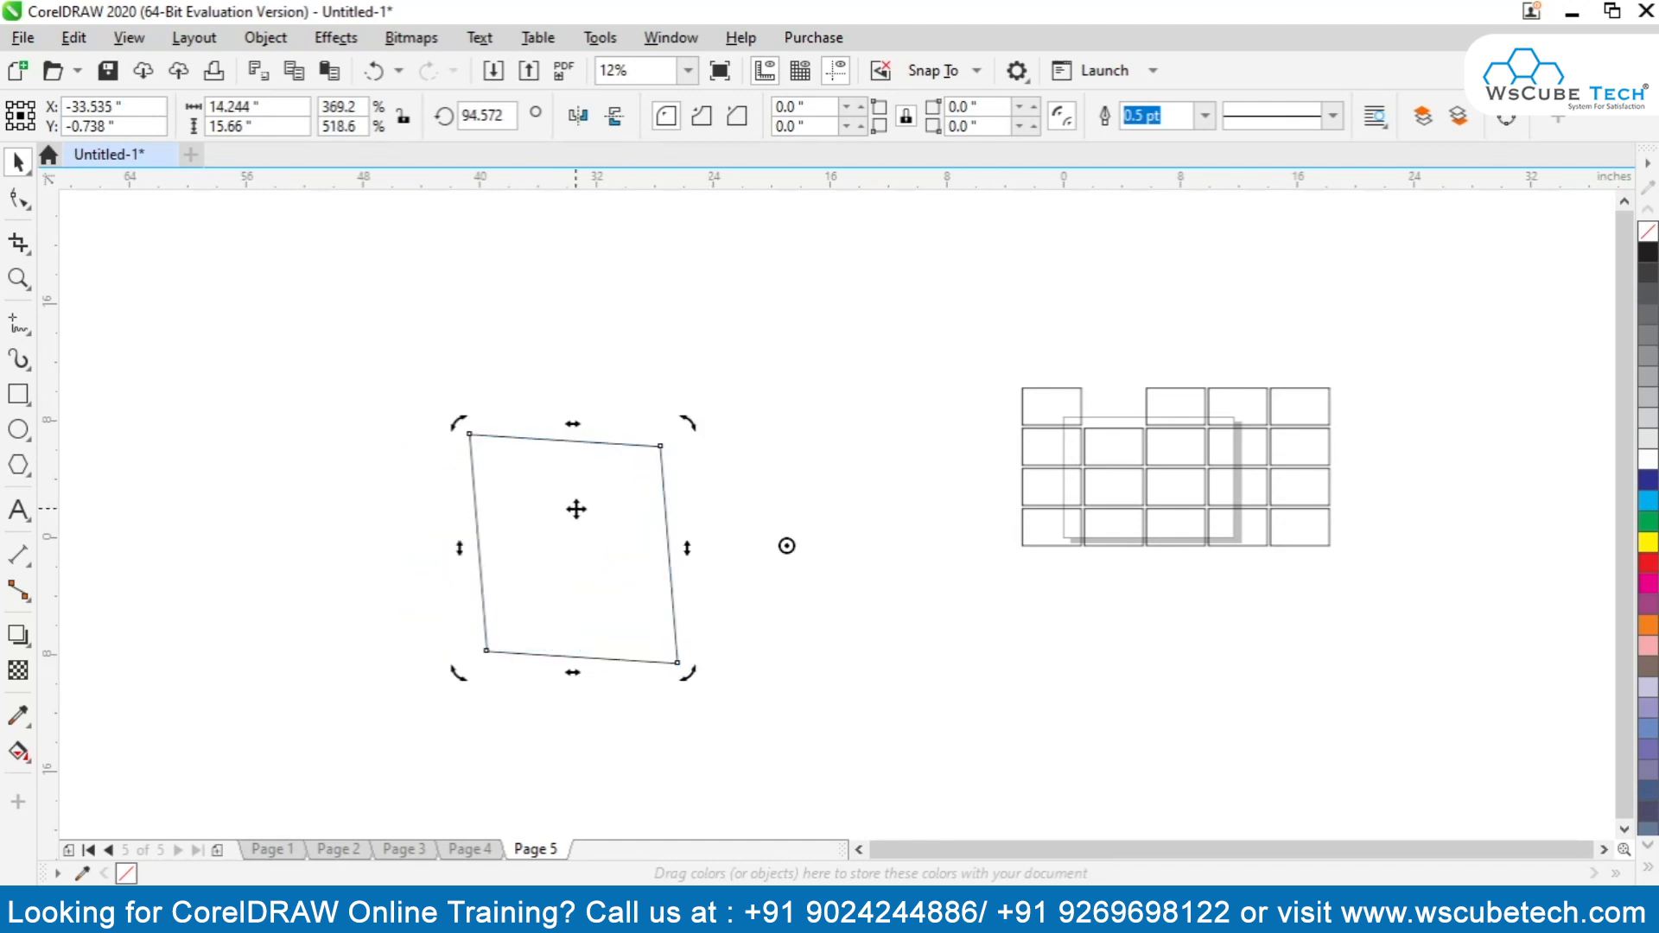
{"action": "left_click", "coordinate": [573, 507]}
{"action": "left_click", "coordinate": [591, 489]}
{"action": "left_click", "coordinate": [567, 544]}
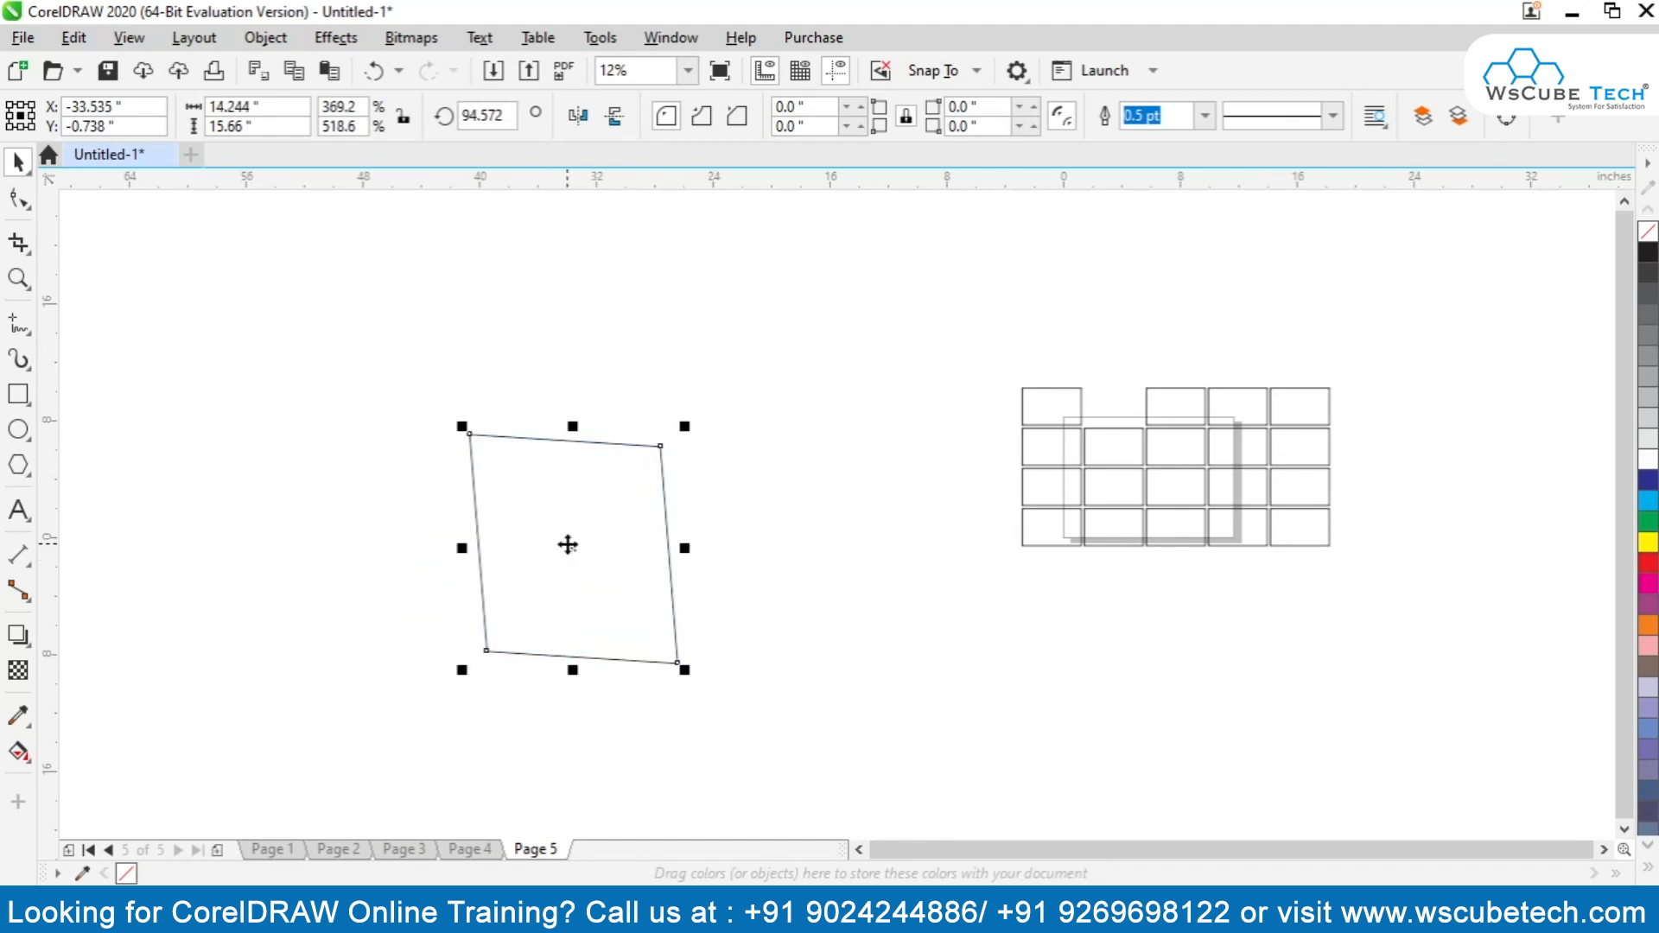
{"action": "left_click", "coordinate": [545, 502]}
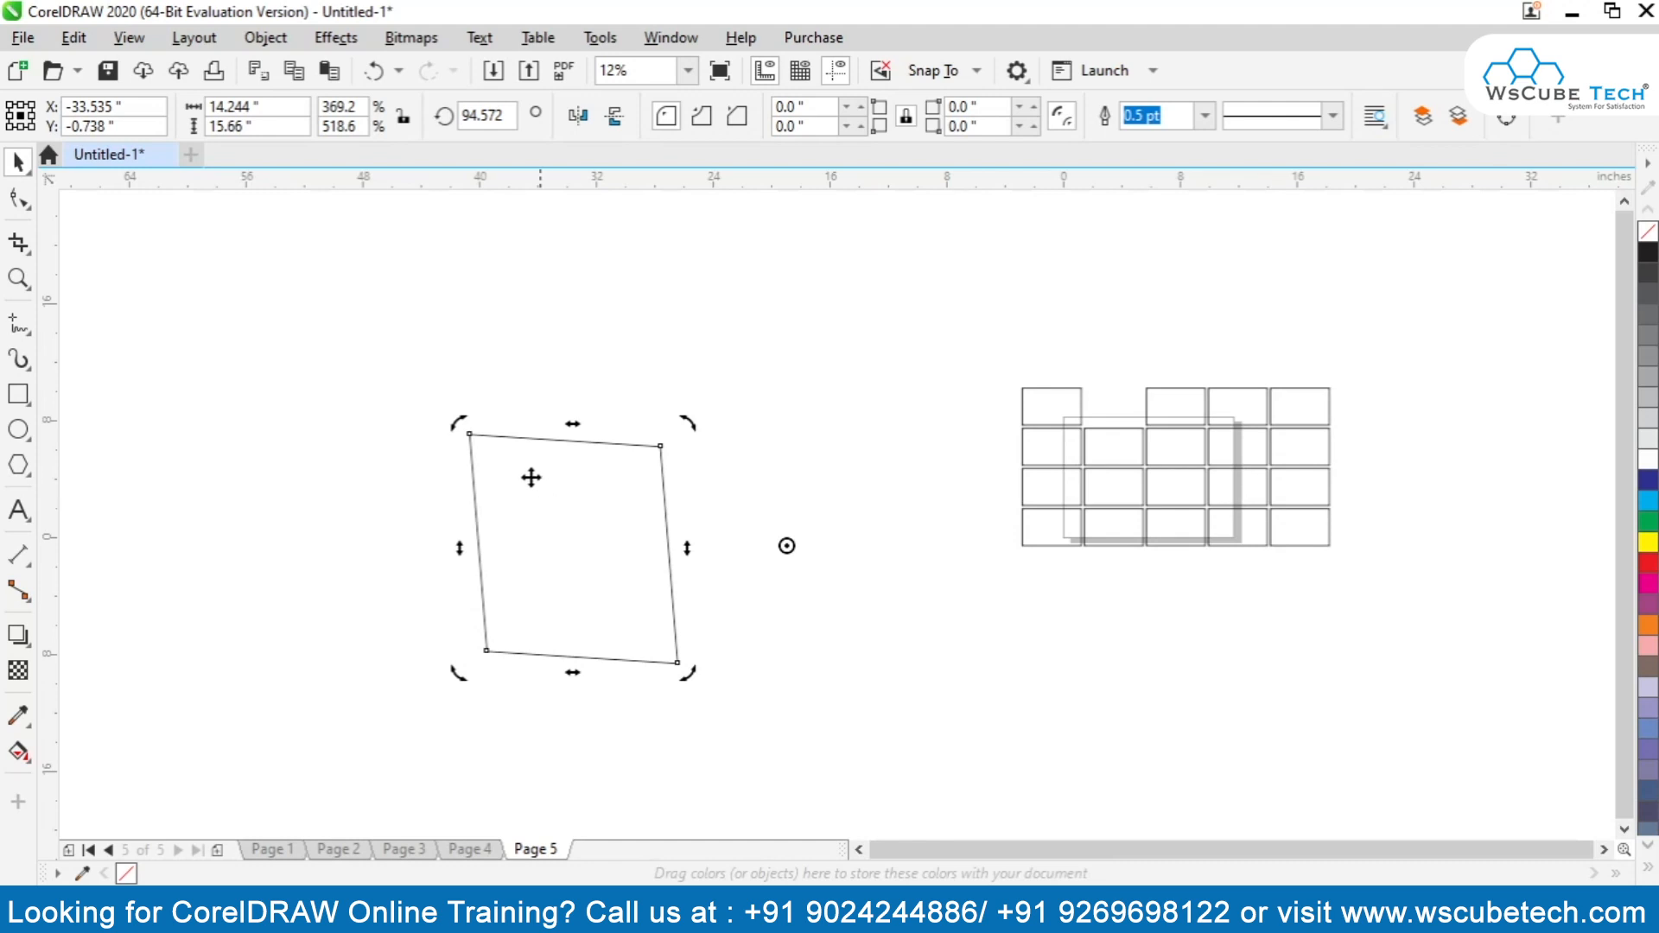
{"action": "left_click_drag", "start_coordinate": [456, 423], "coordinate": [825, 306]}
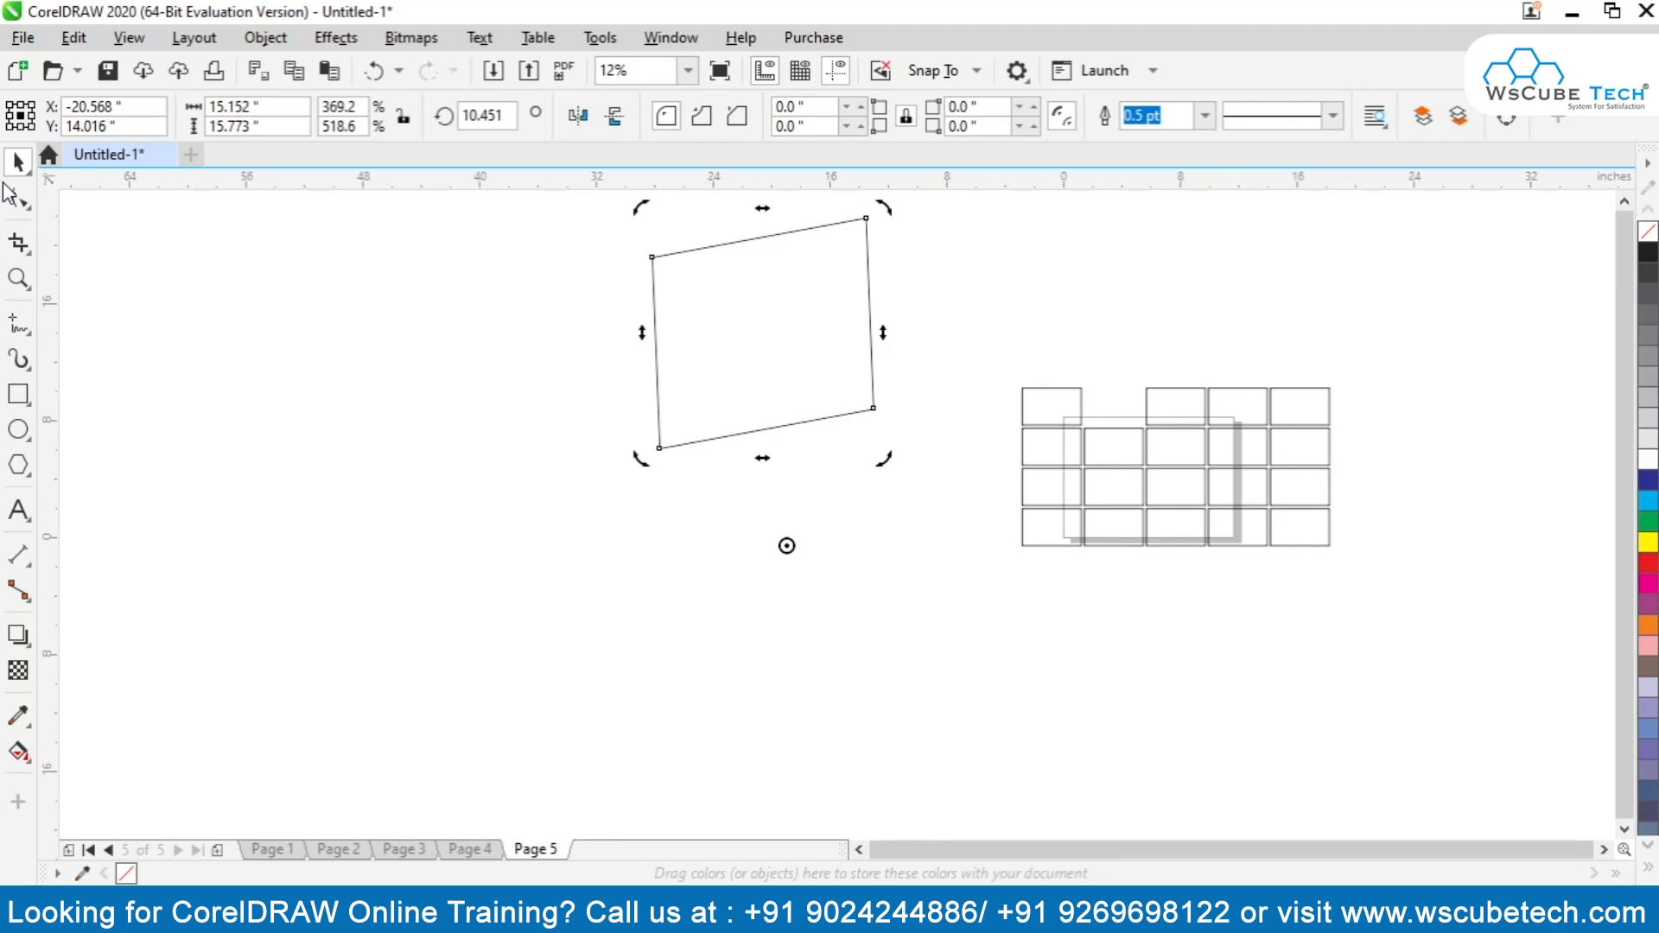
Step: Move the tilted shape down and to the left with the Pick tool to about X -26.485, Y 6.349 inches
{"action": "left_click", "coordinate": [738, 299]}
{"action": "left_click", "coordinate": [765, 363]}
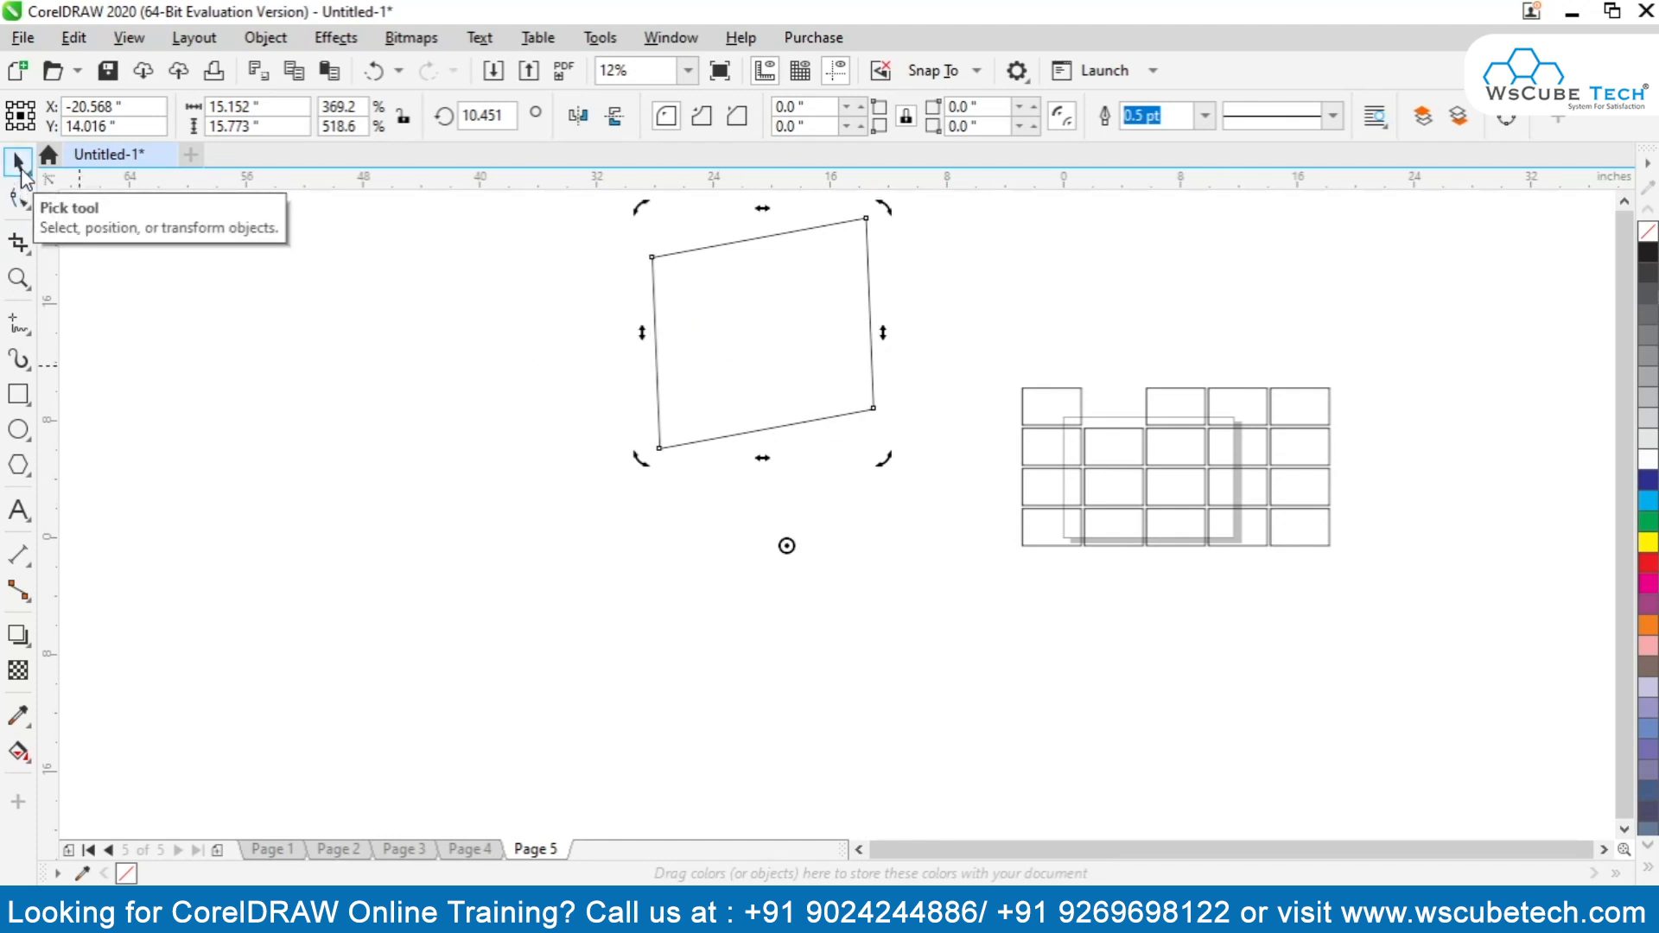
{"action": "key", "text": "F10"}
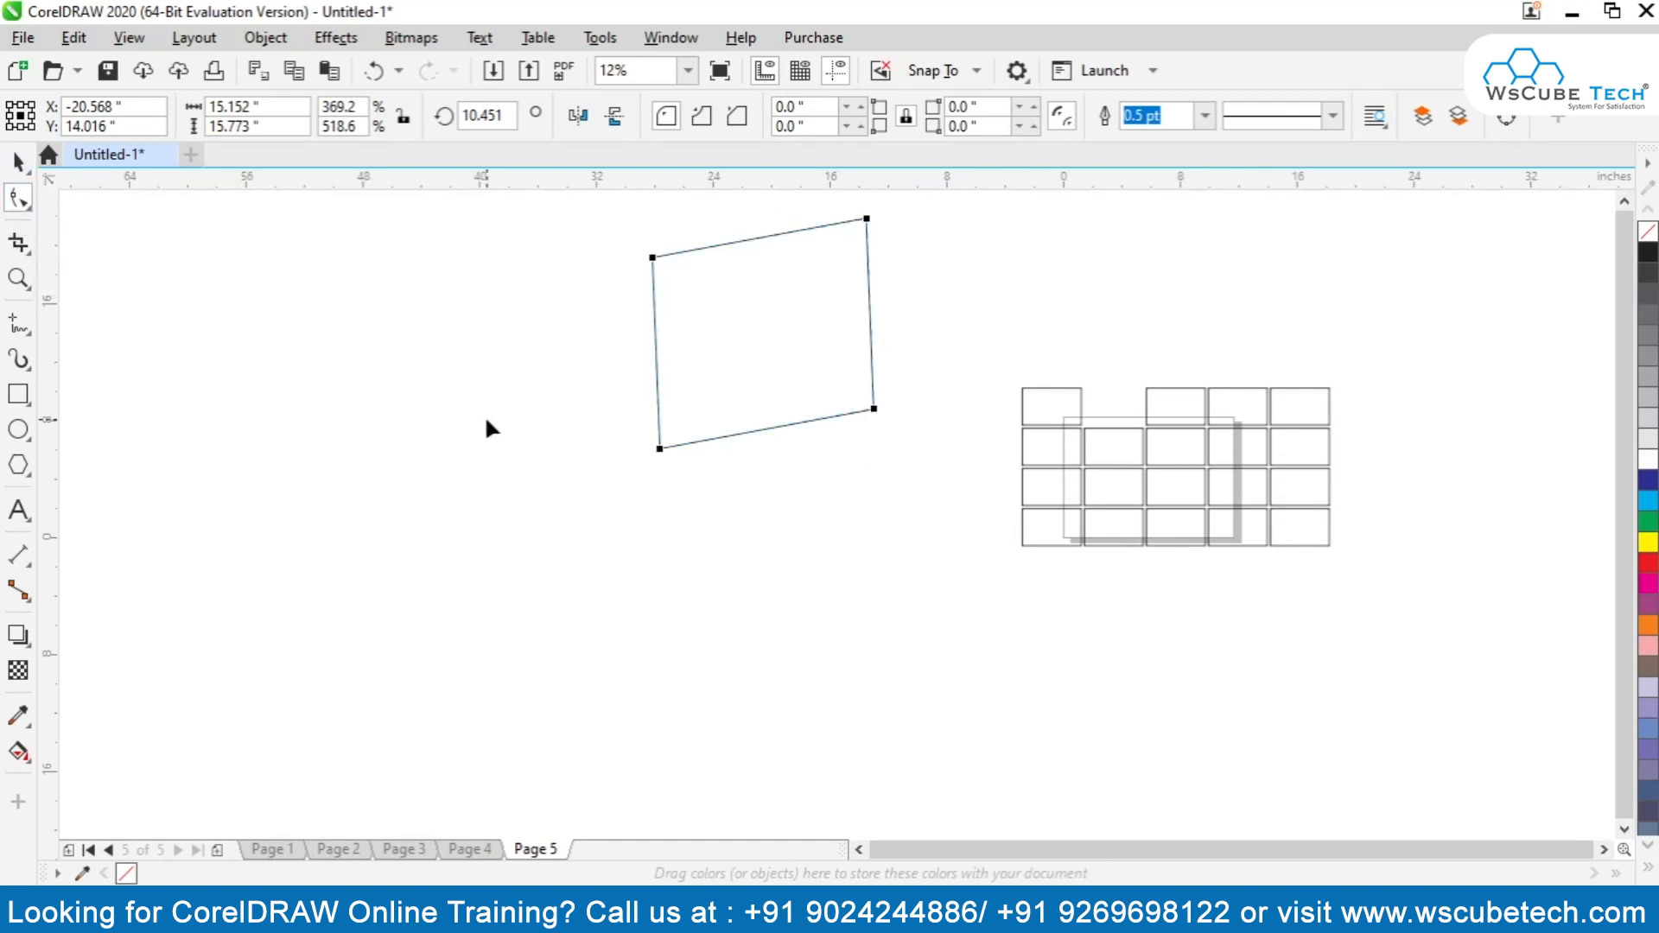
{"action": "left_click", "coordinate": [16, 162]}
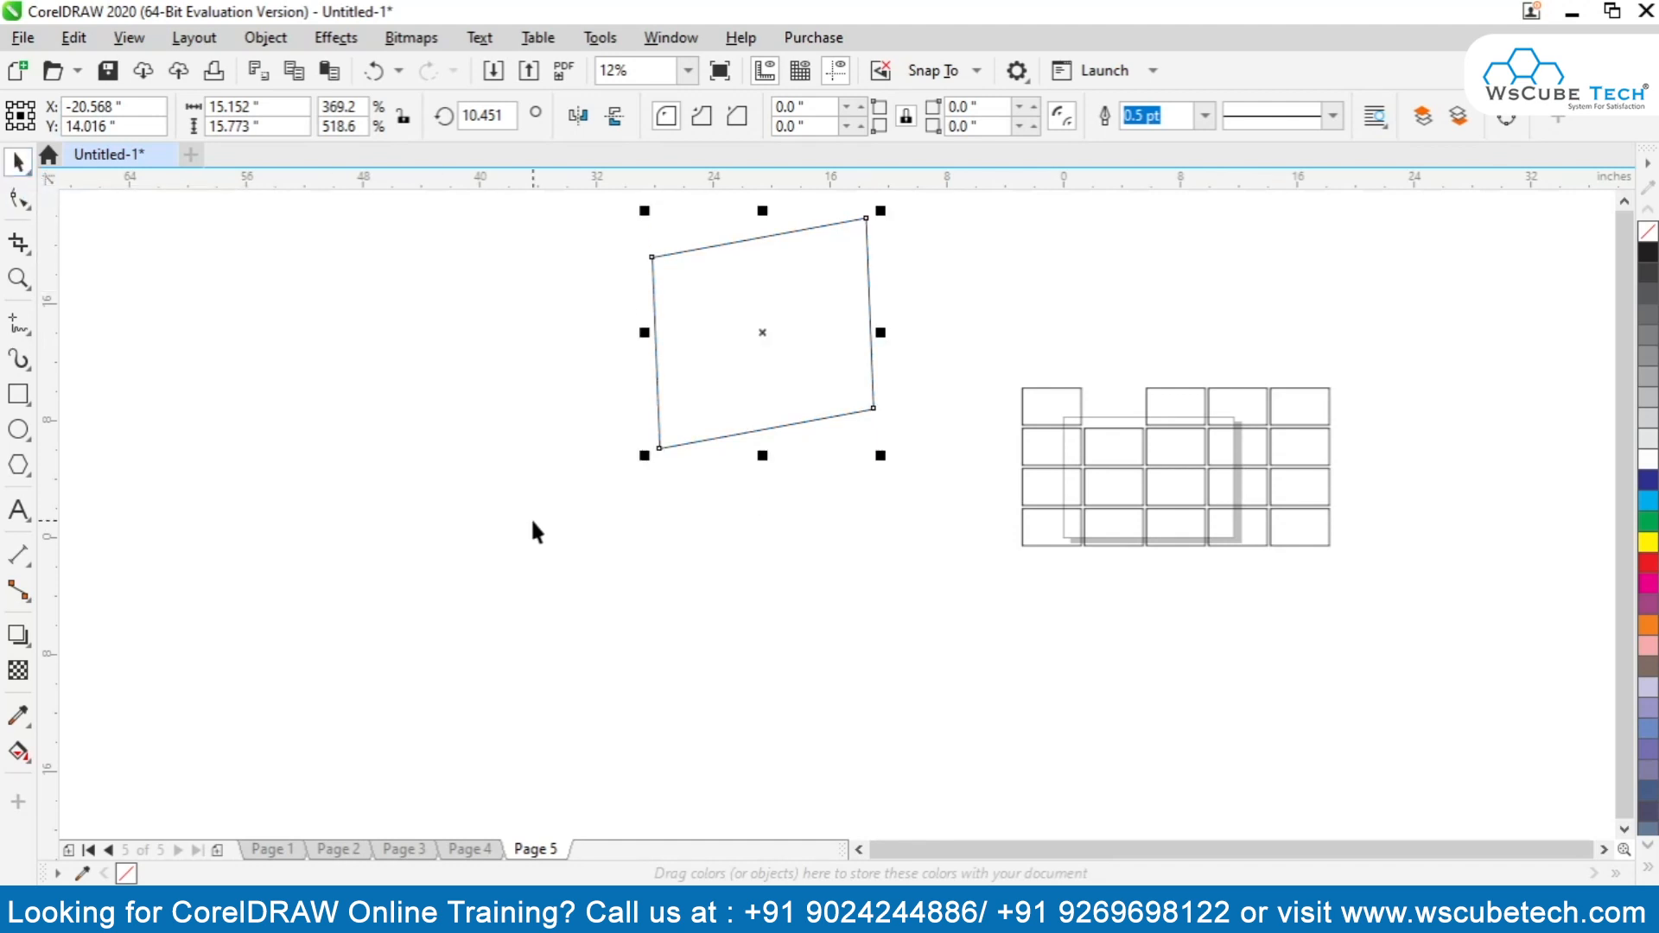
{"action": "left_click_drag", "start_coordinate": [733, 366], "coordinate": [675, 500]}
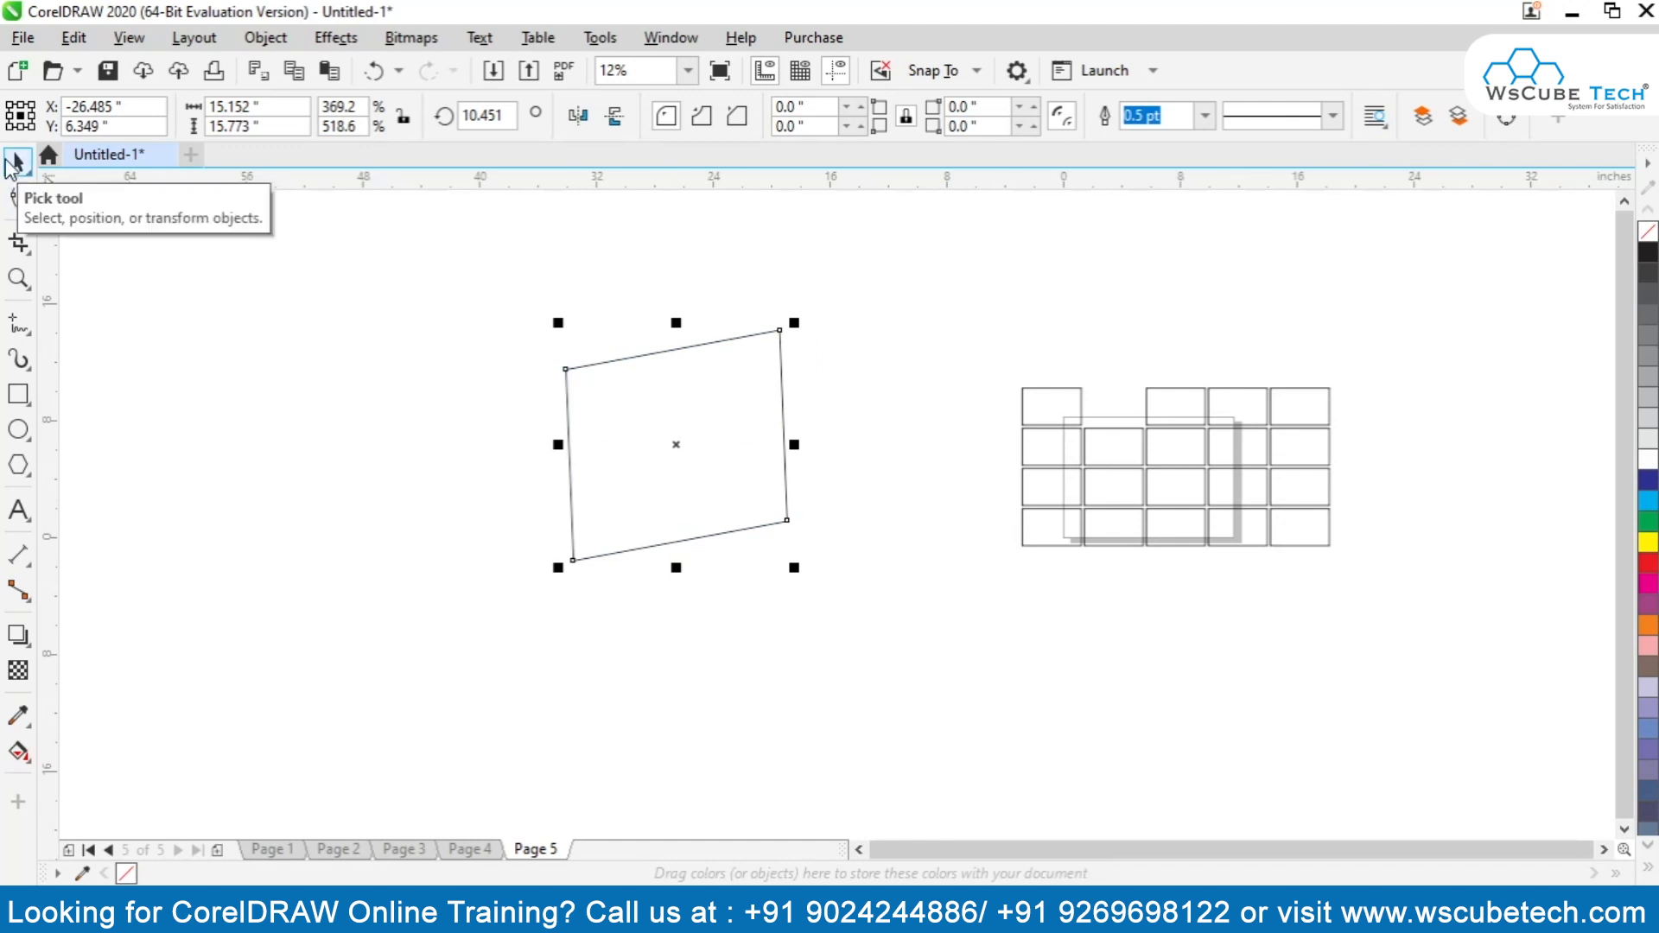
Step: Place the rotation centre below the shape, skew its upper edge to the right and rotate it to about 352.1 degrees
{"action": "left_click", "coordinate": [718, 448]}
{"action": "left_click", "coordinate": [708, 389]}
{"action": "left_click", "coordinate": [708, 388]}
{"action": "left_click_drag", "start_coordinate": [697, 655], "coordinate": [625, 671]}
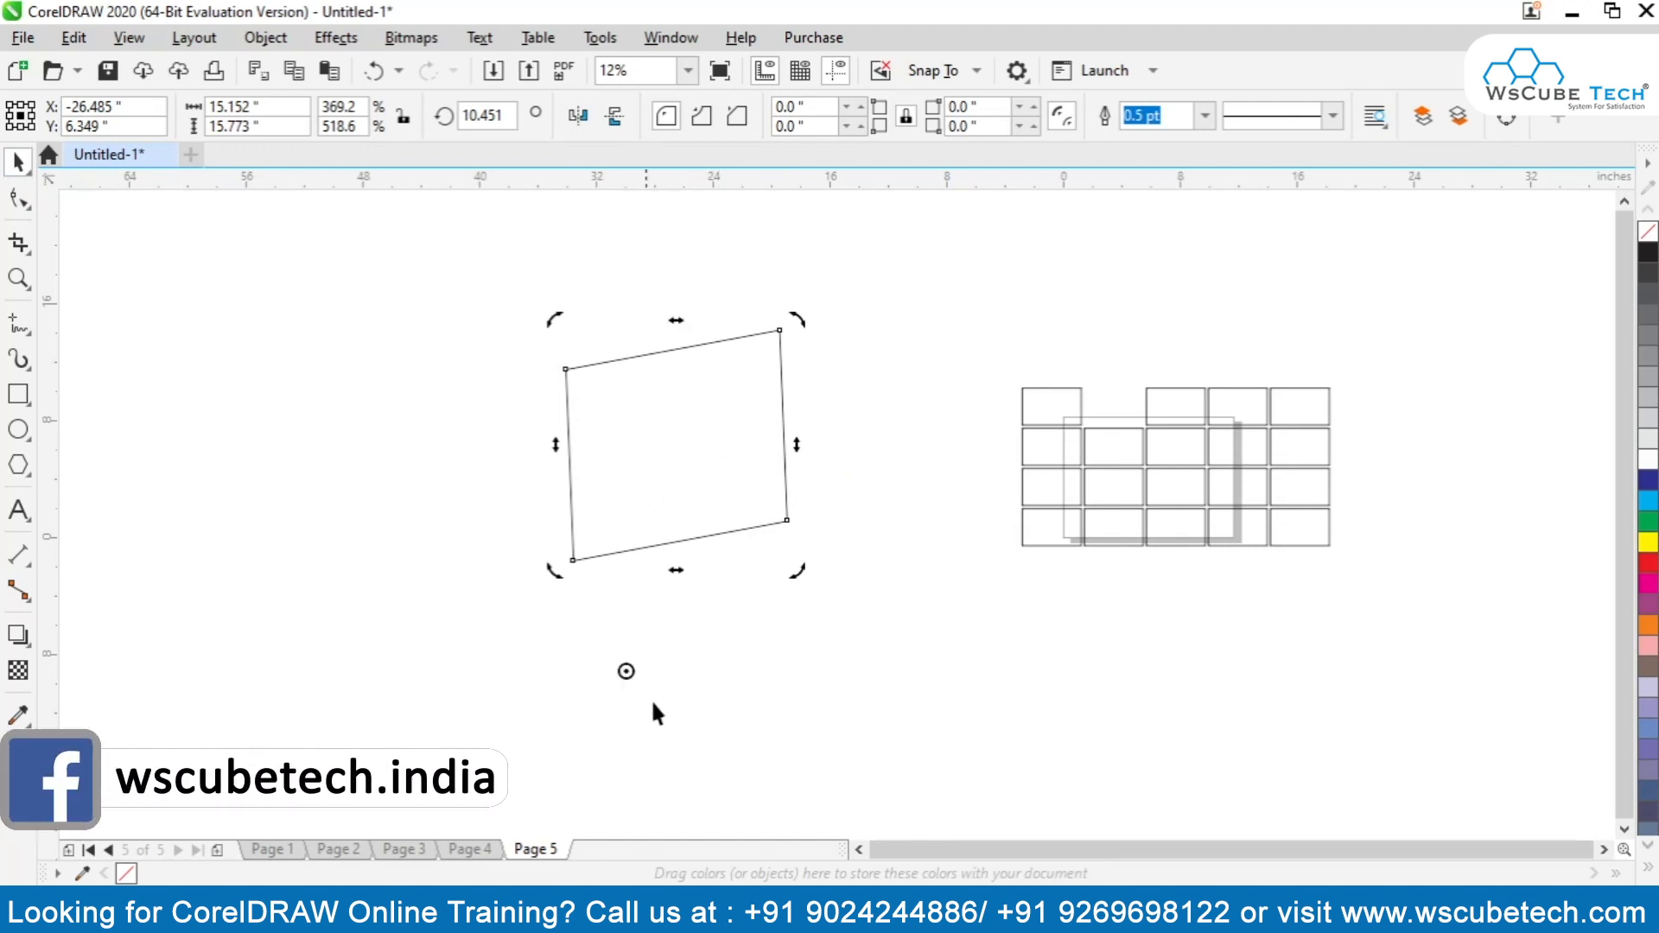
{"action": "left_click_drag", "start_coordinate": [677, 321], "coordinate": [805, 324]}
{"action": "left_click_drag", "start_coordinate": [917, 324], "coordinate": [959, 467]}
Step: Return the shape to its scaling handles and clear all of its transformations
{"action": "left_click", "coordinate": [726, 563]}
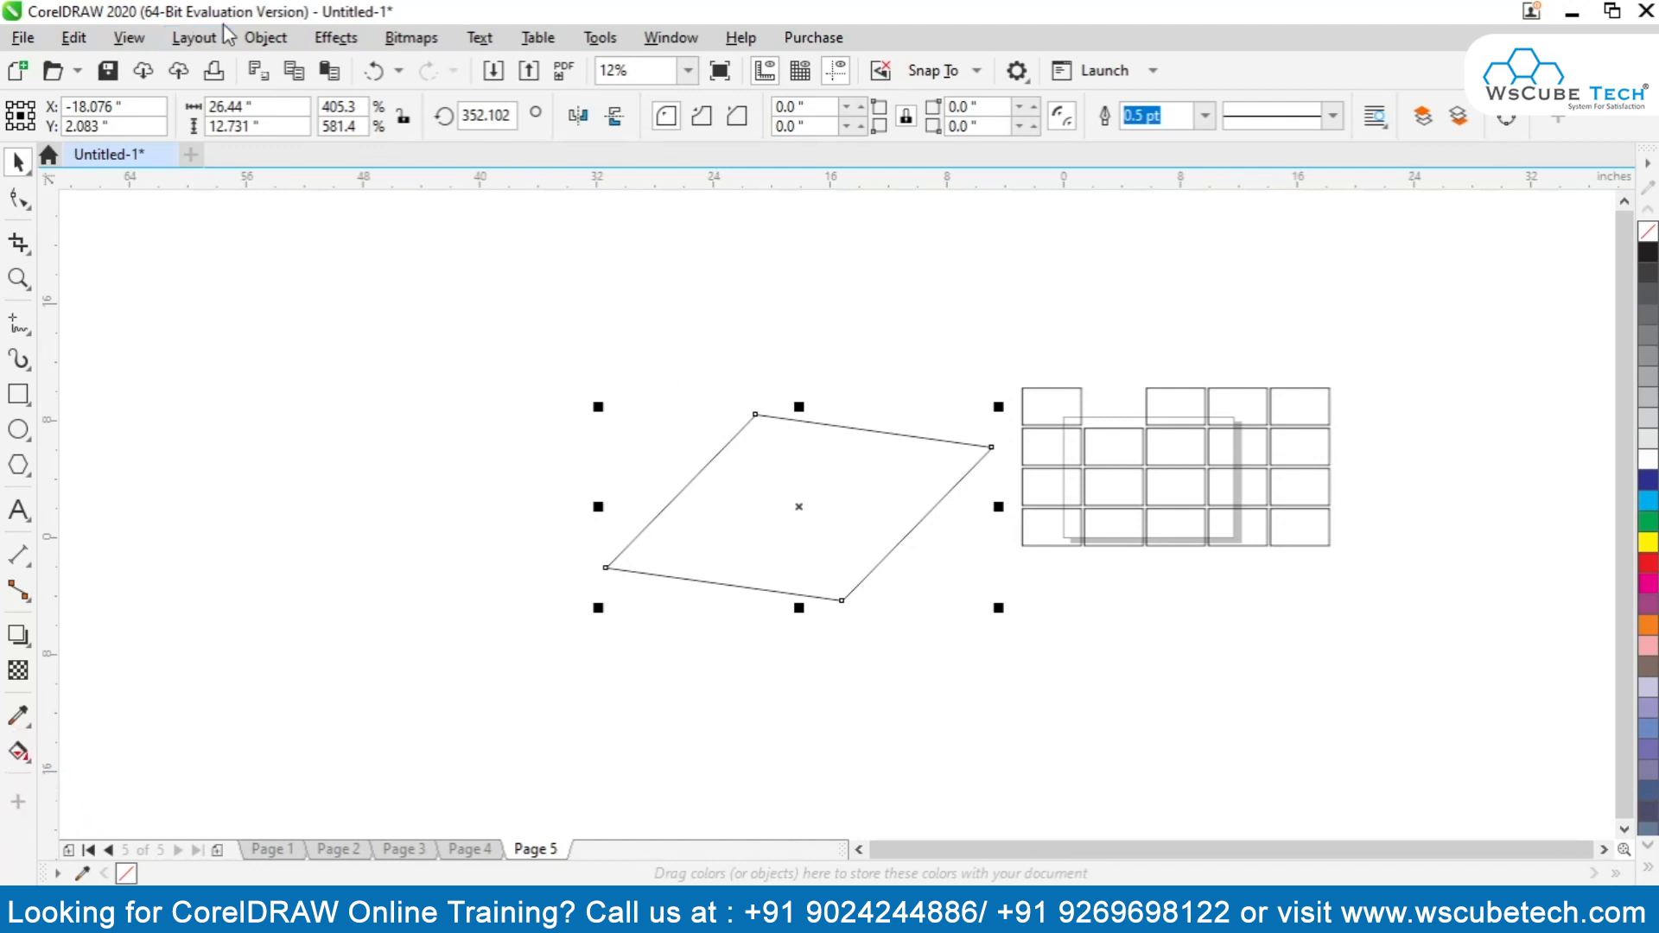
{"action": "left_click", "coordinate": [265, 37]}
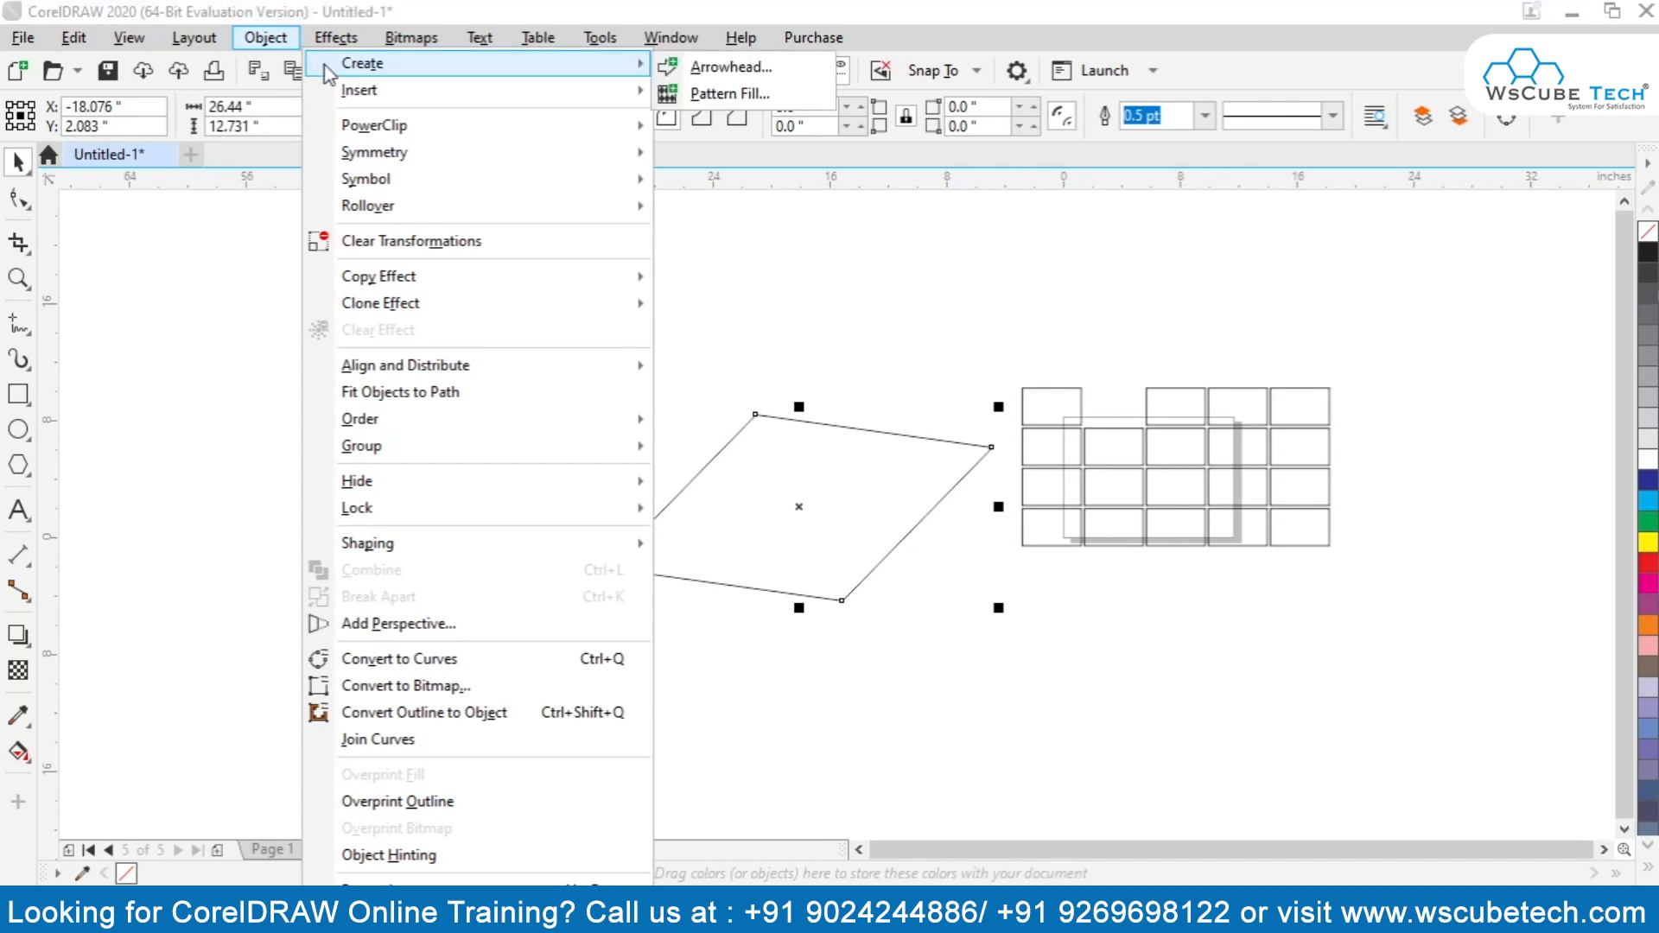
{"action": "left_click", "coordinate": [386, 242]}
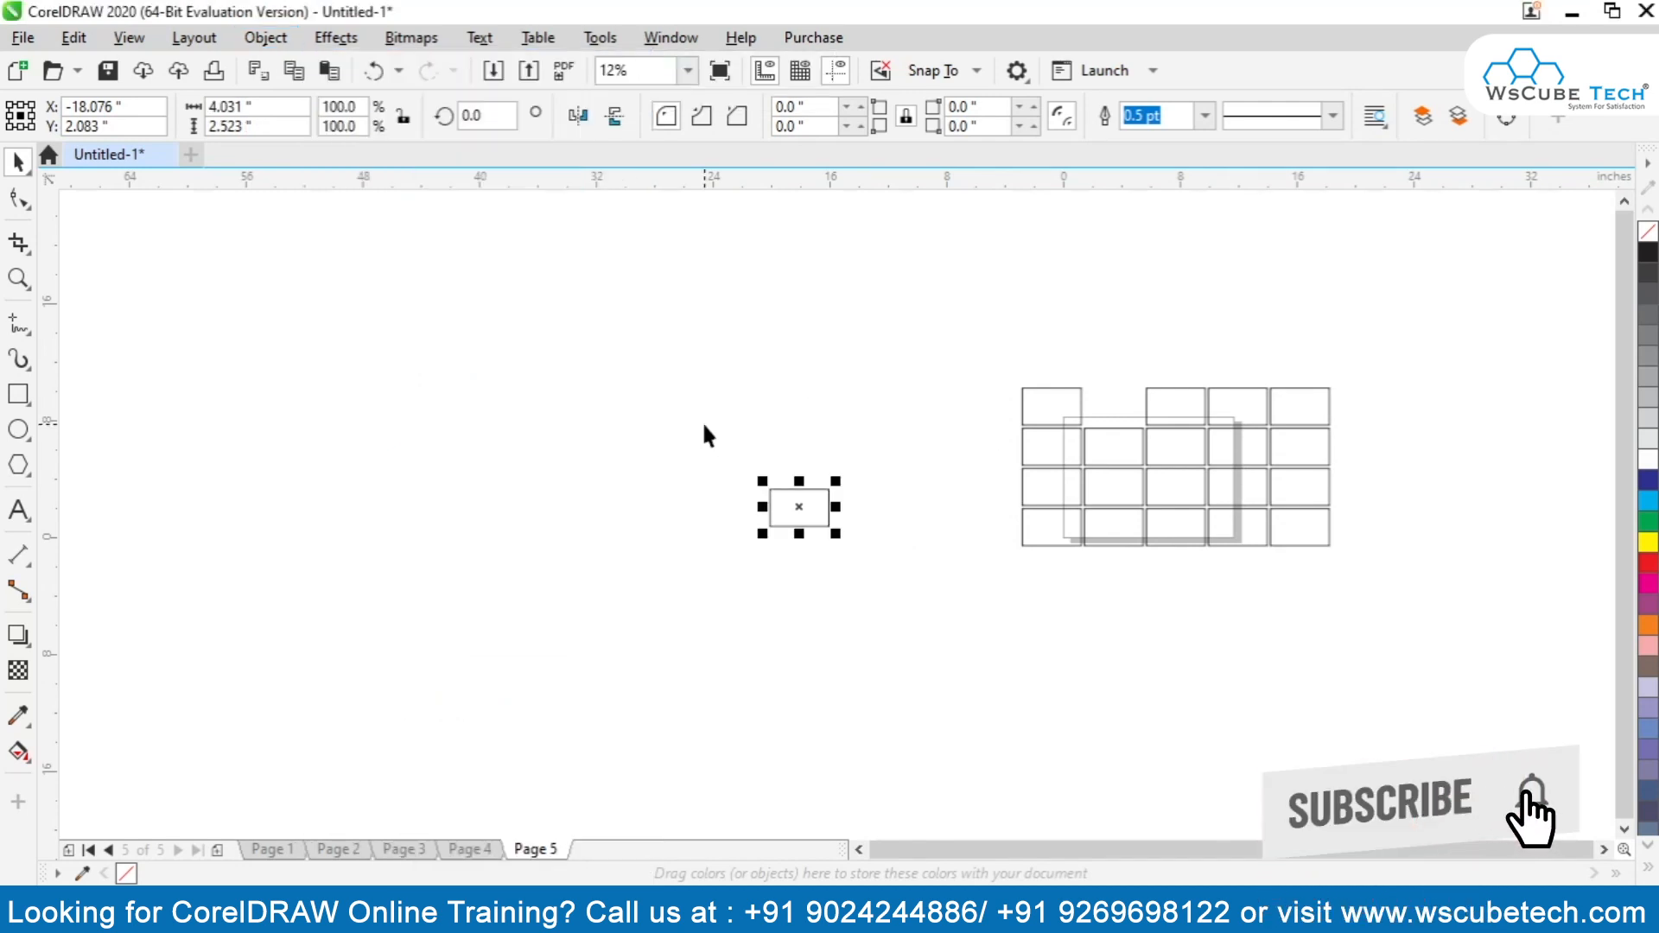
Step: Enlarge the small rectangle from its upper-left corner and skew it horizontally from both edges to about 25.783 by 9.993 inches
{"action": "left_click_drag", "start_coordinate": [830, 530], "coordinate": [620, 381]}
{"action": "left_click", "coordinate": [700, 415]}
{"action": "left_click_drag", "start_coordinate": [744, 381], "coordinate": [795, 381]}
{"action": "left_click_drag", "start_coordinate": [778, 546], "coordinate": [688, 546]}
{"action": "left_click", "coordinate": [659, 418]}
Step: Clear the skewed shape's transformations and move the rectangle beside the grid to about X -9.824, Y 8.62 inches, leaving it deselected
{"action": "left_click", "coordinate": [268, 38]}
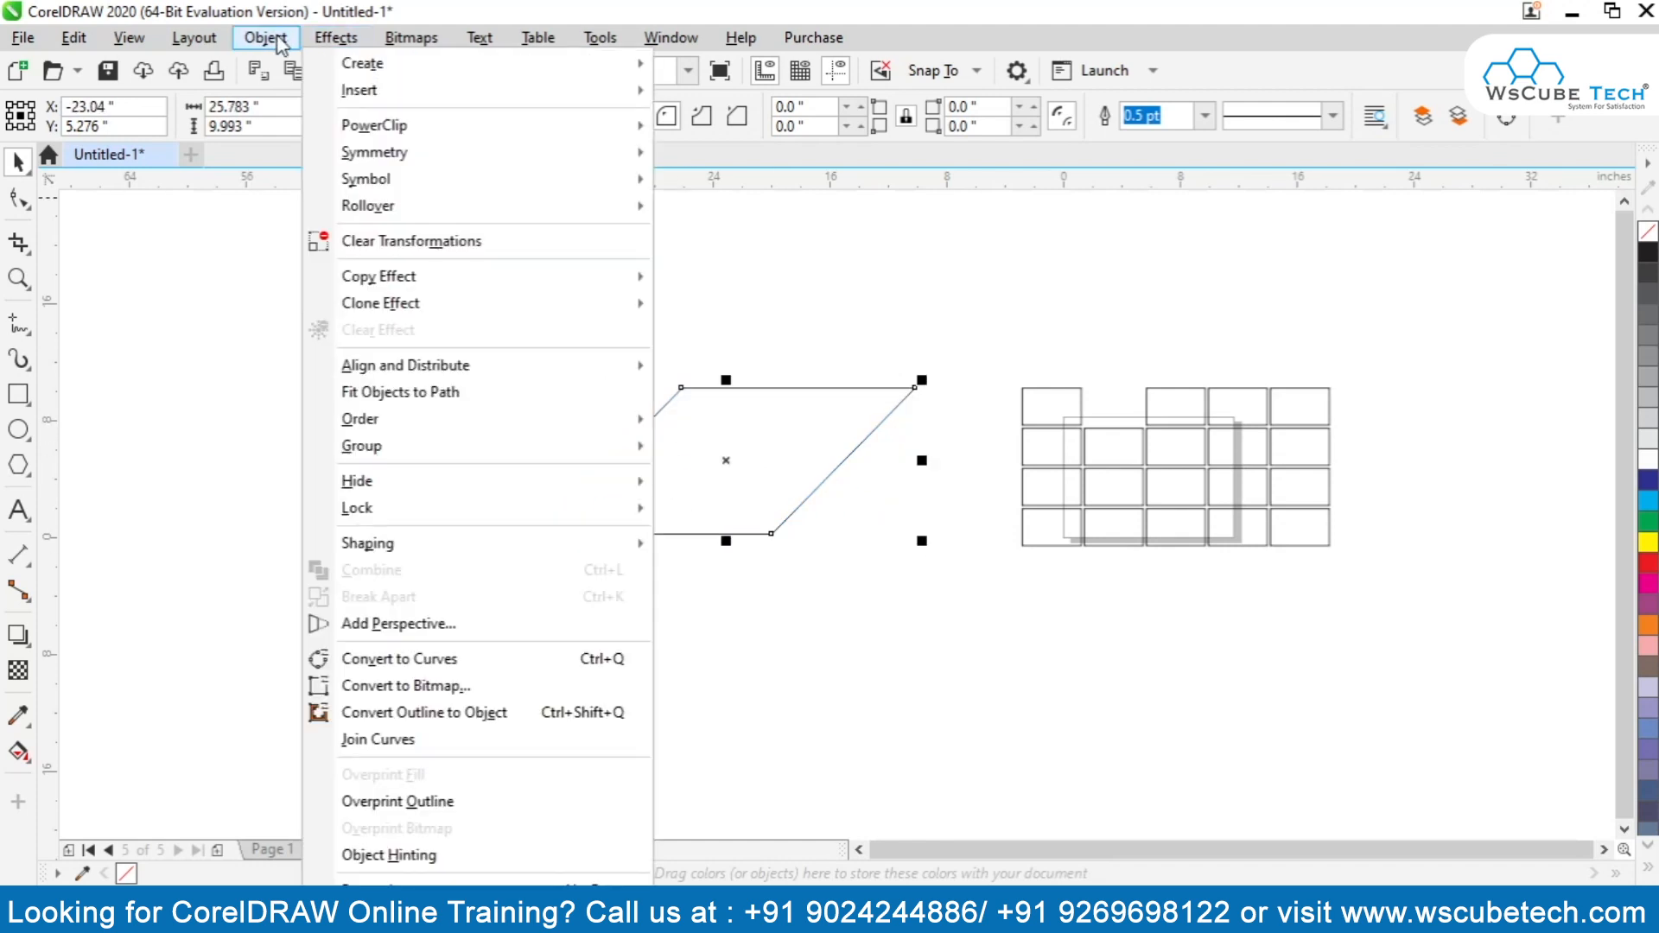
{"action": "left_click", "coordinate": [406, 242]}
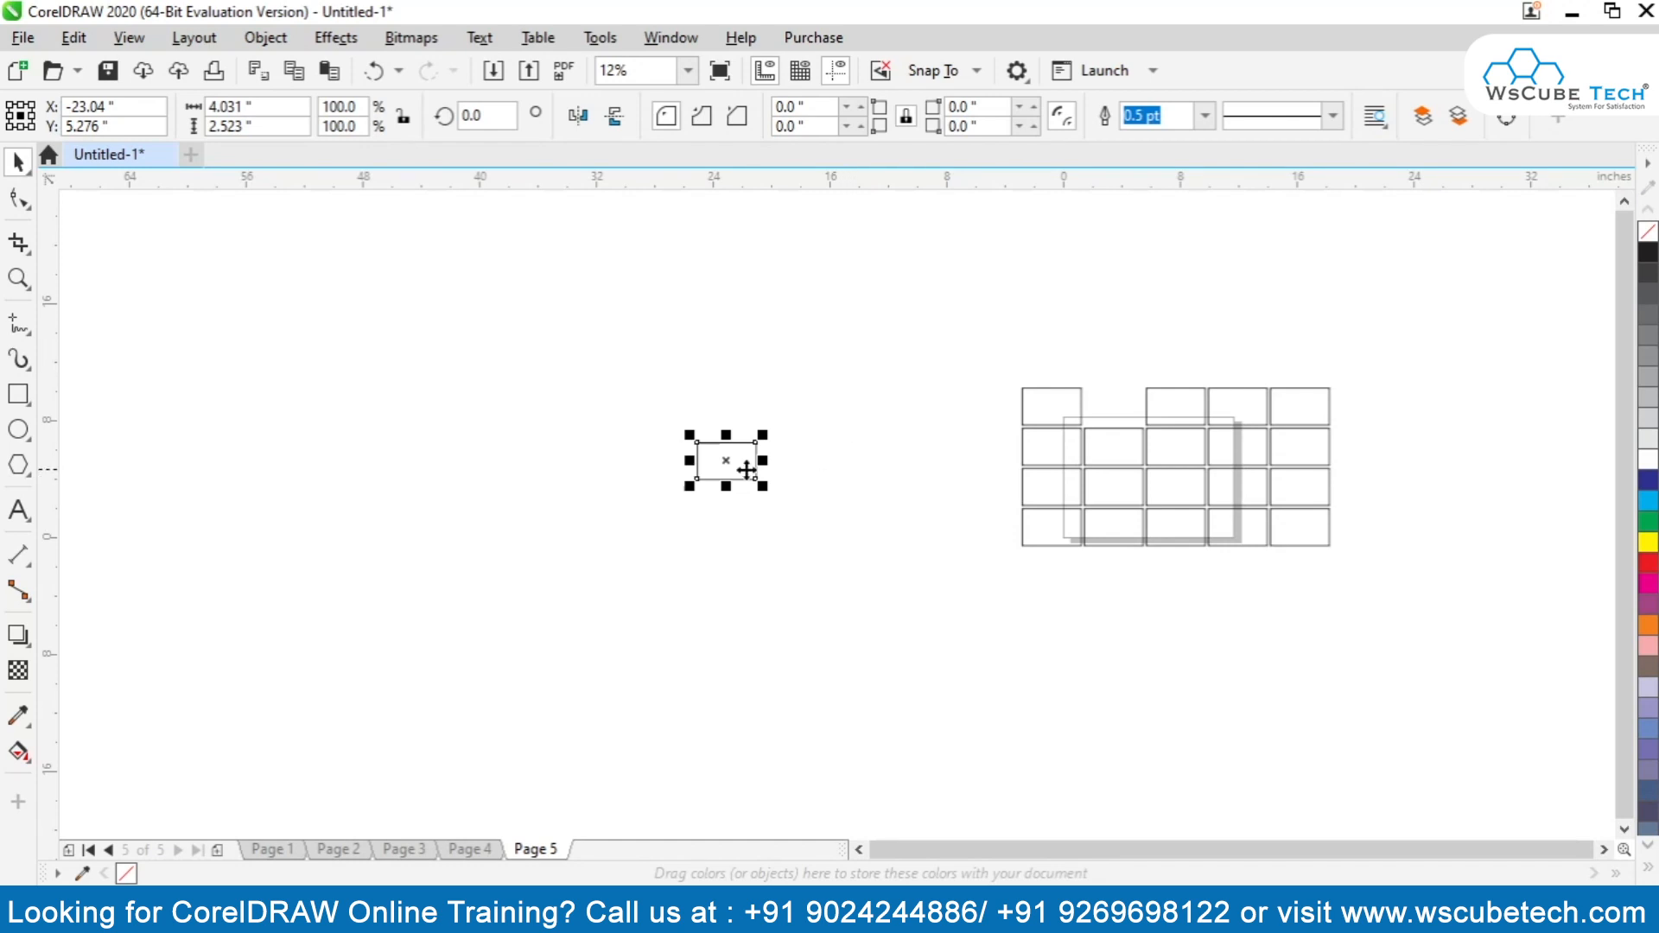
{"action": "left_click_drag", "start_coordinate": [756, 461], "coordinate": [949, 412]}
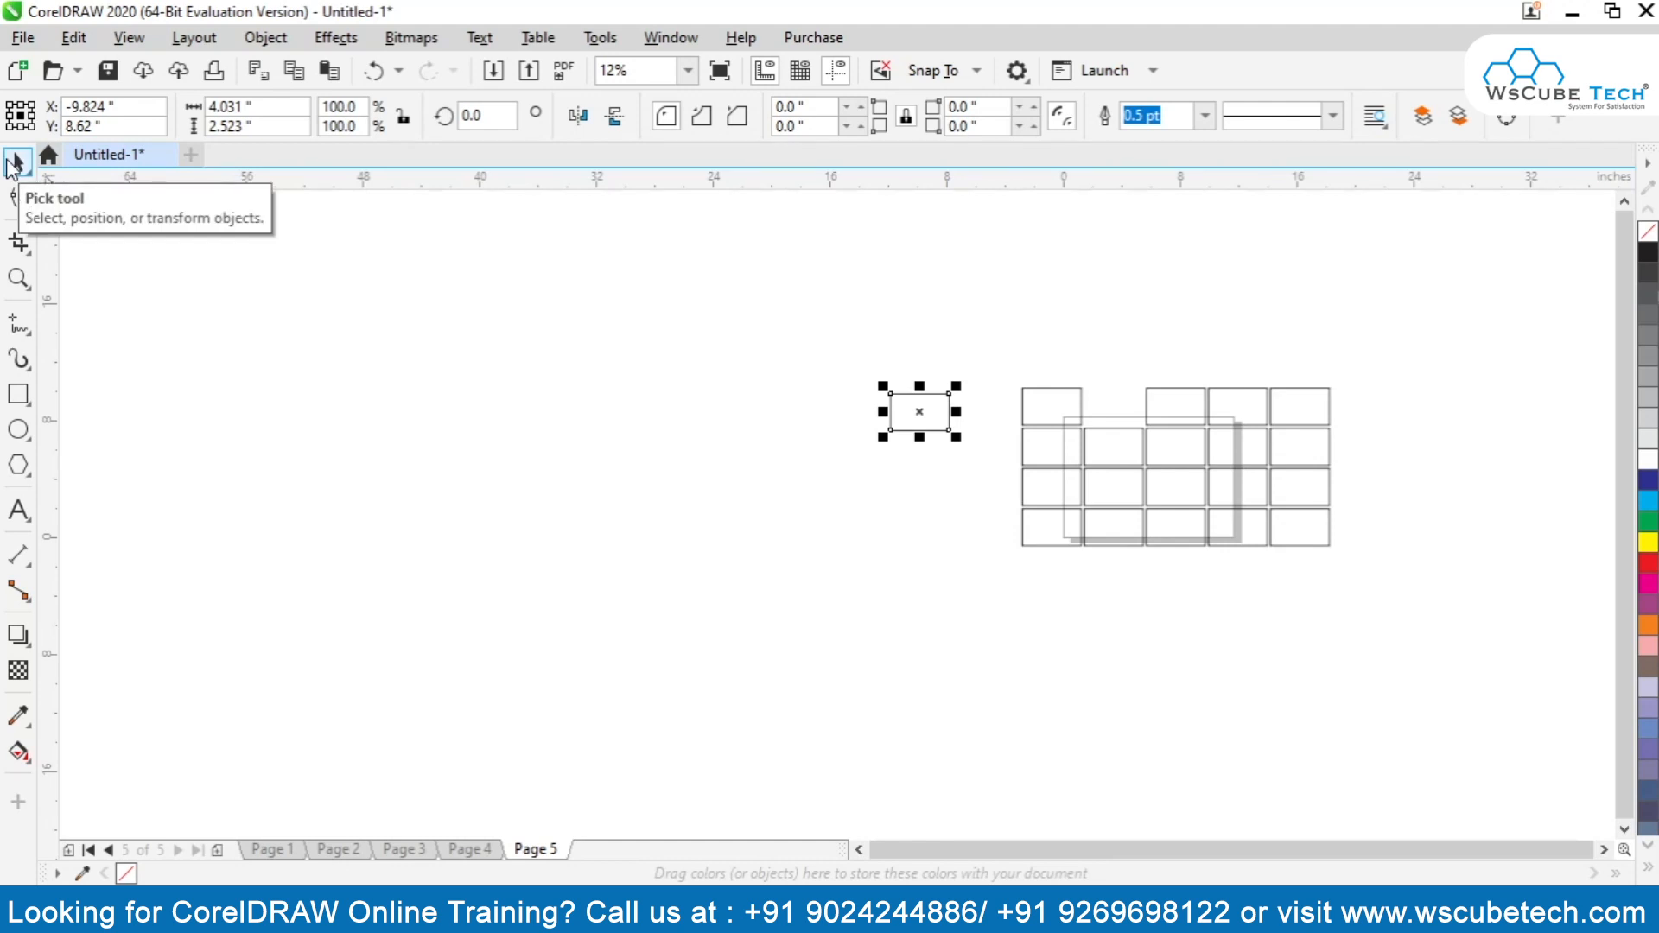
{"action": "left_click", "coordinate": [856, 481]}
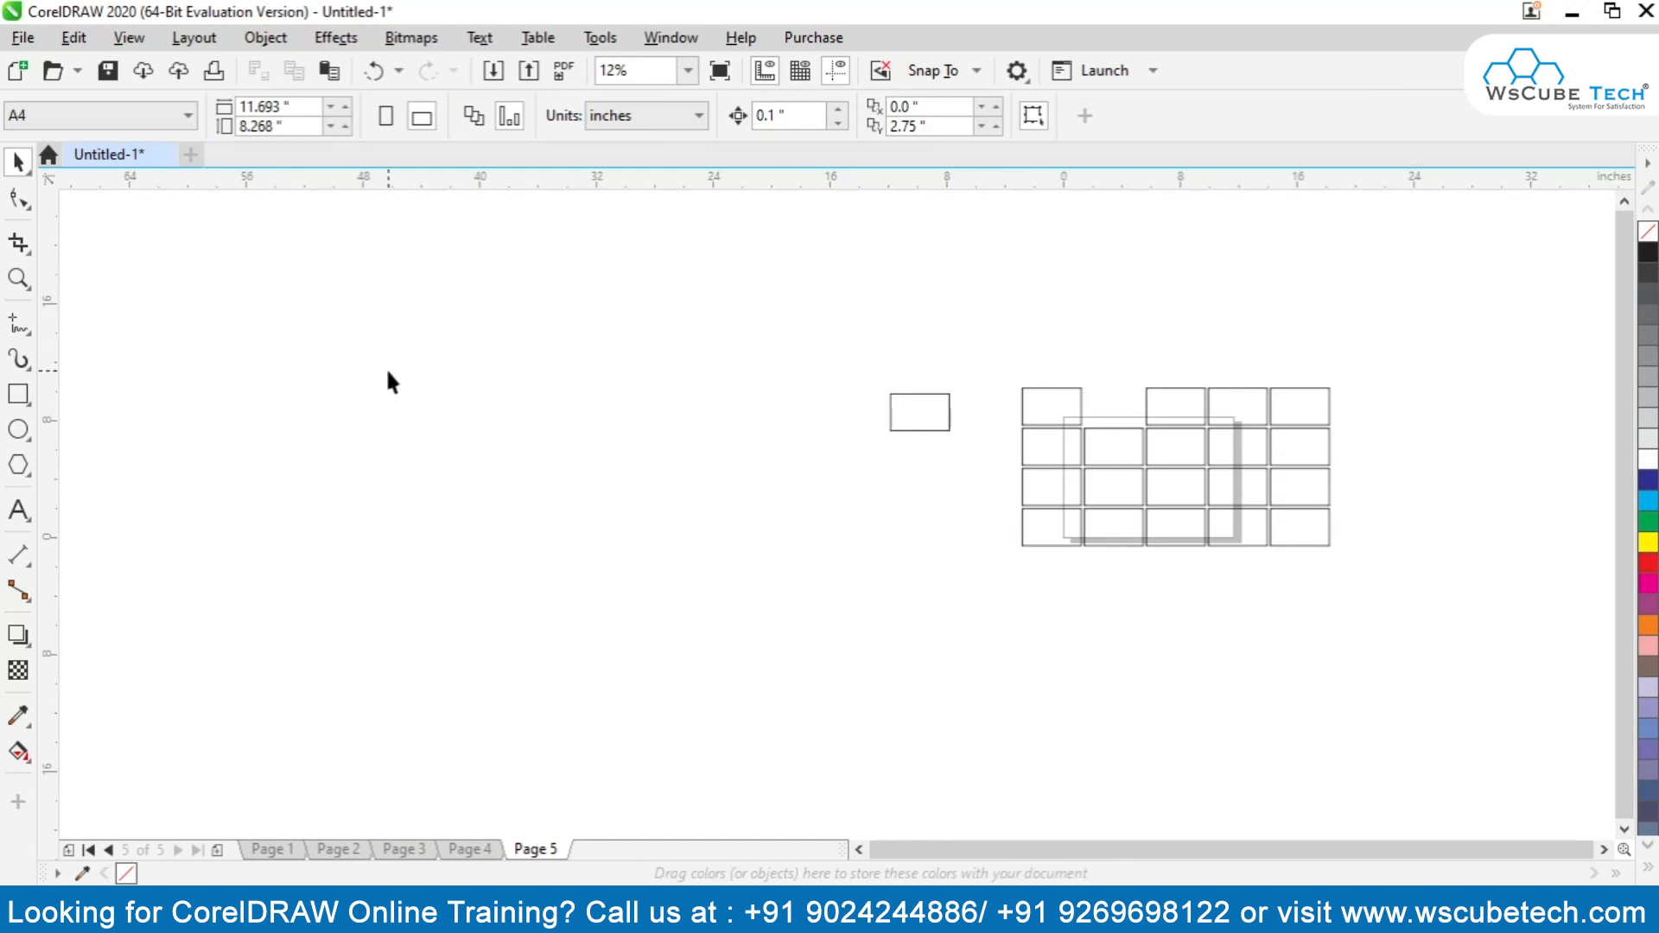